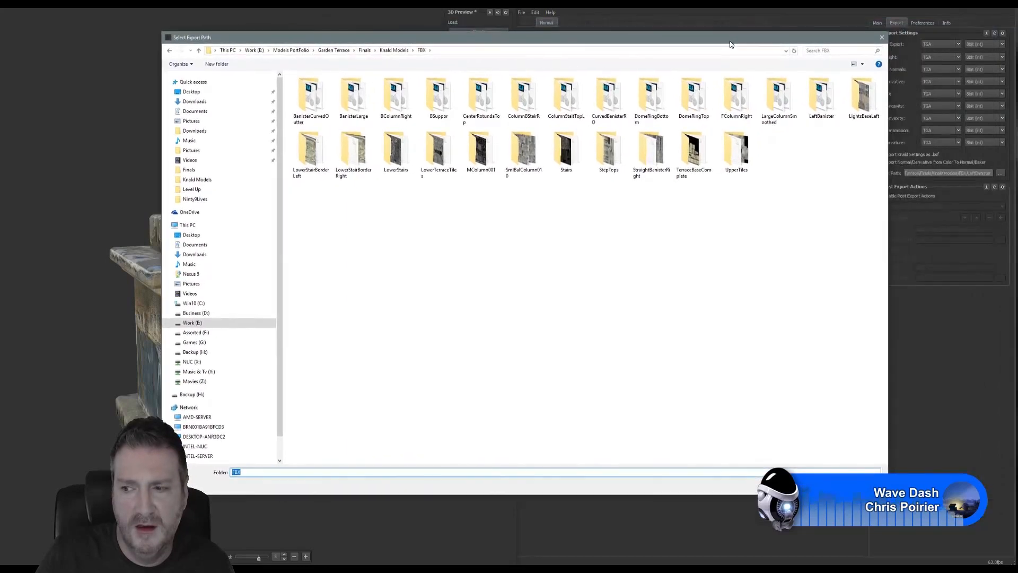
Set the export path to the LightsBaseLeft folder
{"action": "double_click", "coordinate": [864, 98]}
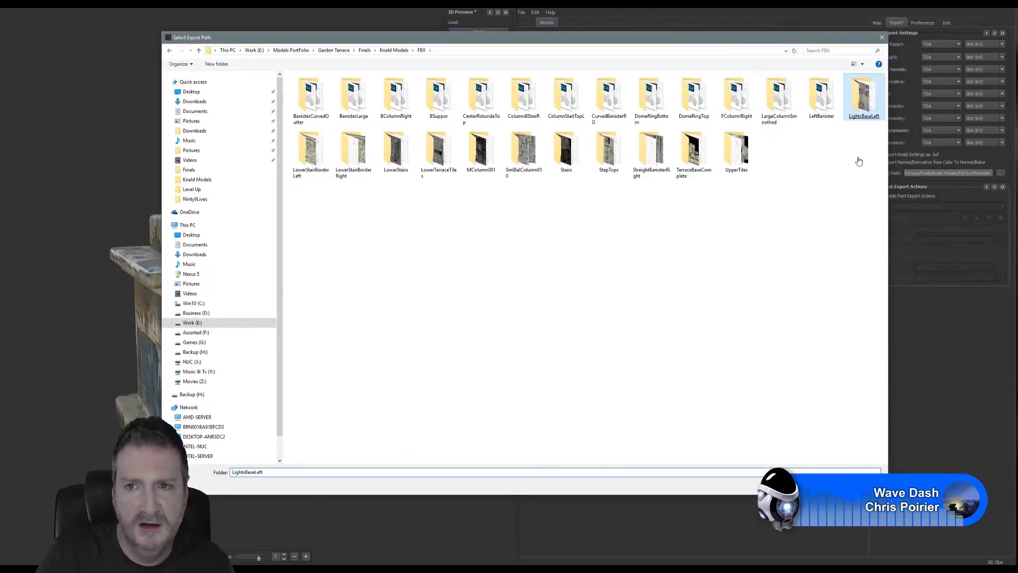
{"action": "key", "text": "Return"}
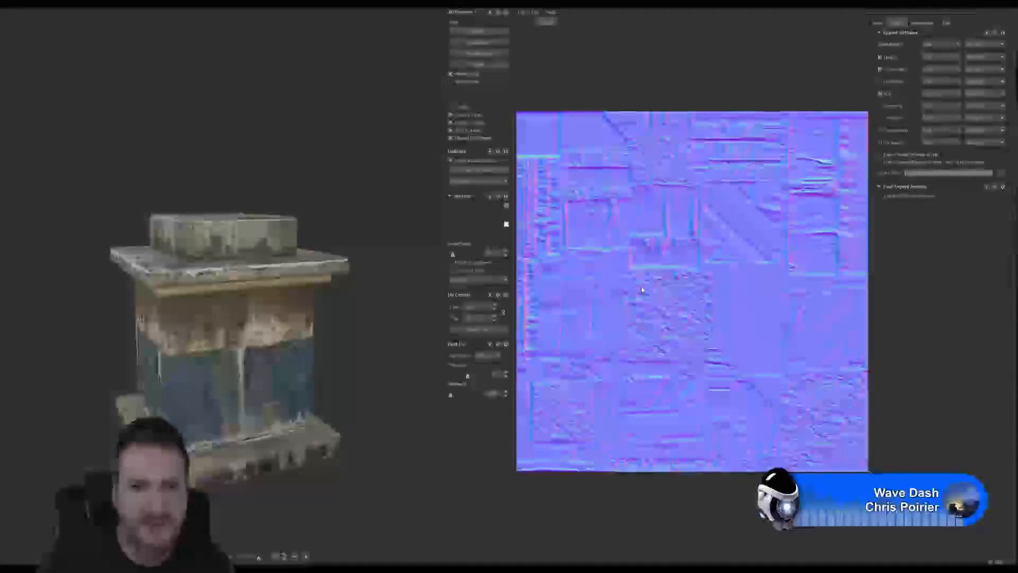
{"action": "left_click", "coordinate": [880, 23]}
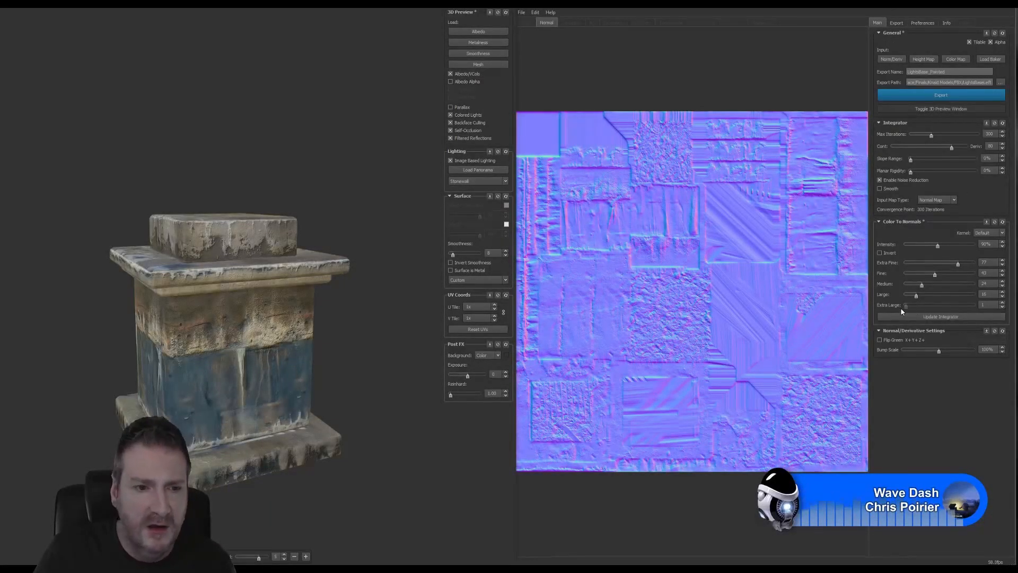
Set the Color To Normals detail to Extra Fine 74, Fine 32, Medium 18, Large 8 and Extra Large 1, and update the integrator
{"action": "left_click_drag", "start_coordinate": [906, 305], "coordinate": [953, 265]}
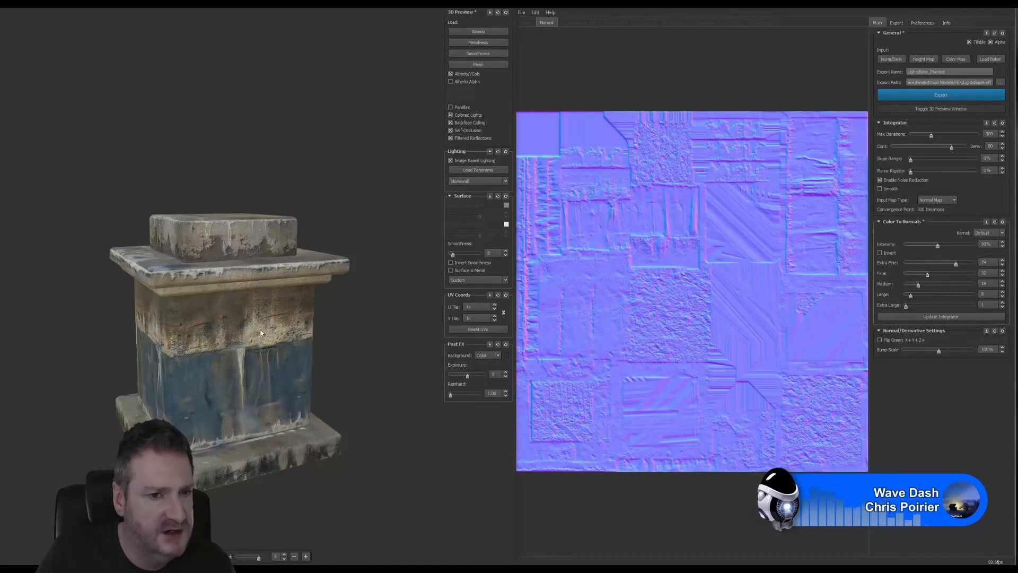
{"action": "mouse_move", "coordinate": [277, 333]}
{"action": "left_mouse_down"}
{"action": "mouse_move", "coordinate": [348, 320]}
{"action": "mouse_move", "coordinate": [364, 336]}
{"action": "mouse_move", "coordinate": [405, 346]}
{"action": "mouse_move", "coordinate": [409, 335]}
{"action": "mouse_move", "coordinate": [280, 320]}
{"action": "left_mouse_up"}
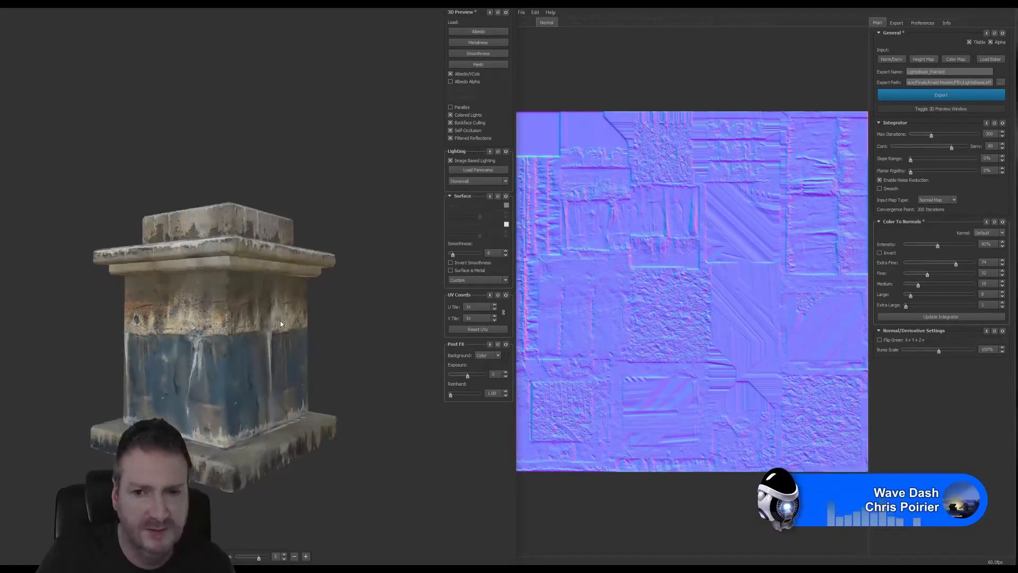
{"action": "left_click", "coordinate": [940, 317]}
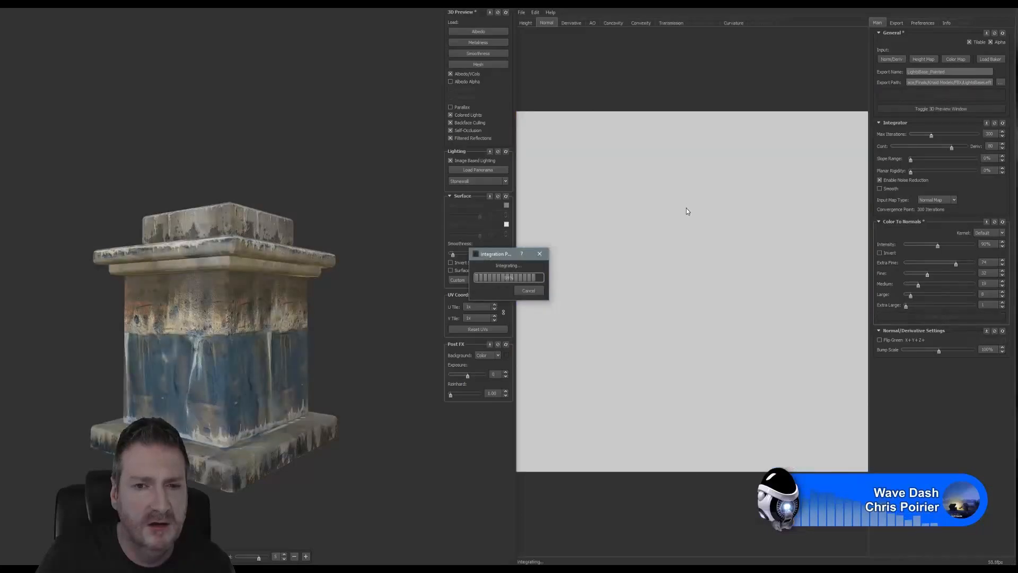
Review the AO, height and normal maps of the light base, and export the maps
{"action": "left_click", "coordinate": [592, 23]}
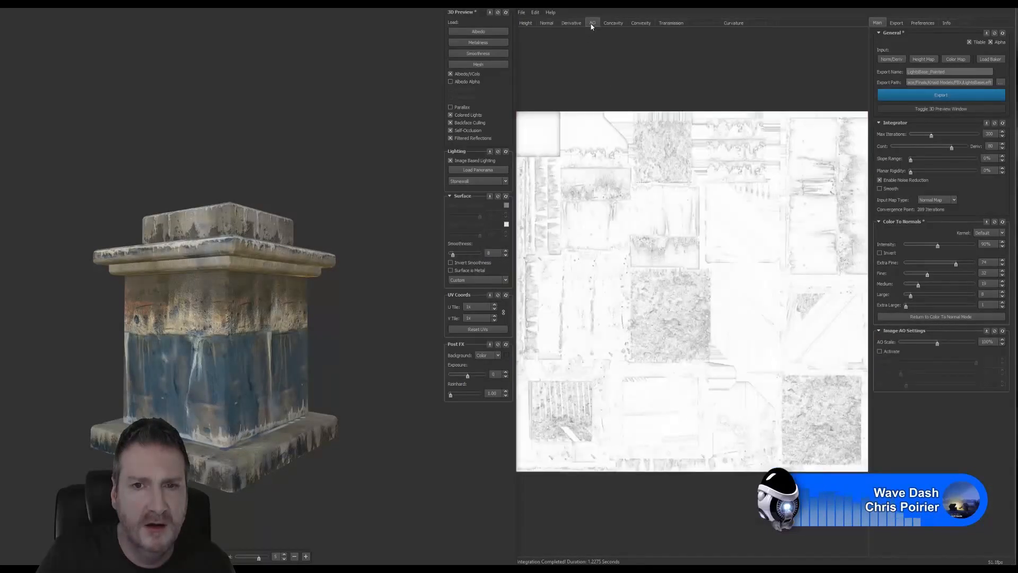
{"action": "left_click", "coordinate": [525, 24]}
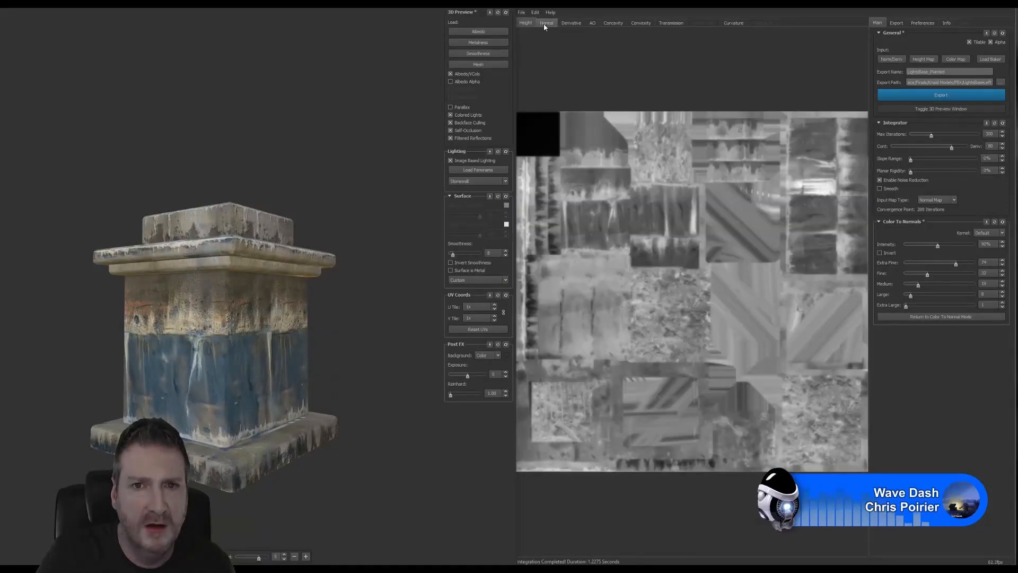
{"action": "left_click", "coordinate": [546, 24]}
{"action": "left_click", "coordinate": [933, 95]}
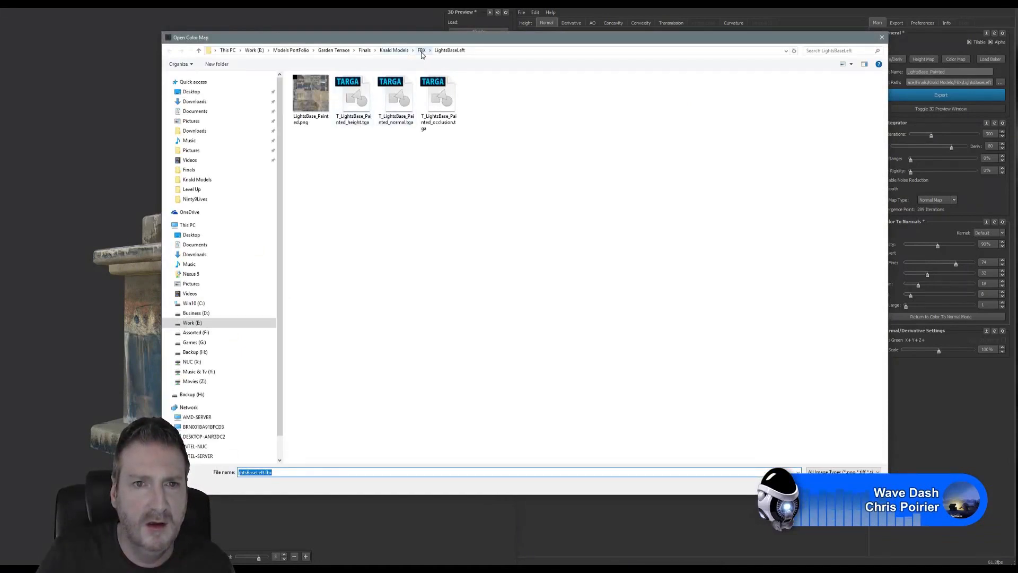
Load the painted color map from the LowerStairBorderLeft folder and the matching stair border mesh into the preview
{"action": "left_click", "coordinate": [422, 51]}
{"action": "left_click", "coordinate": [311, 153]}
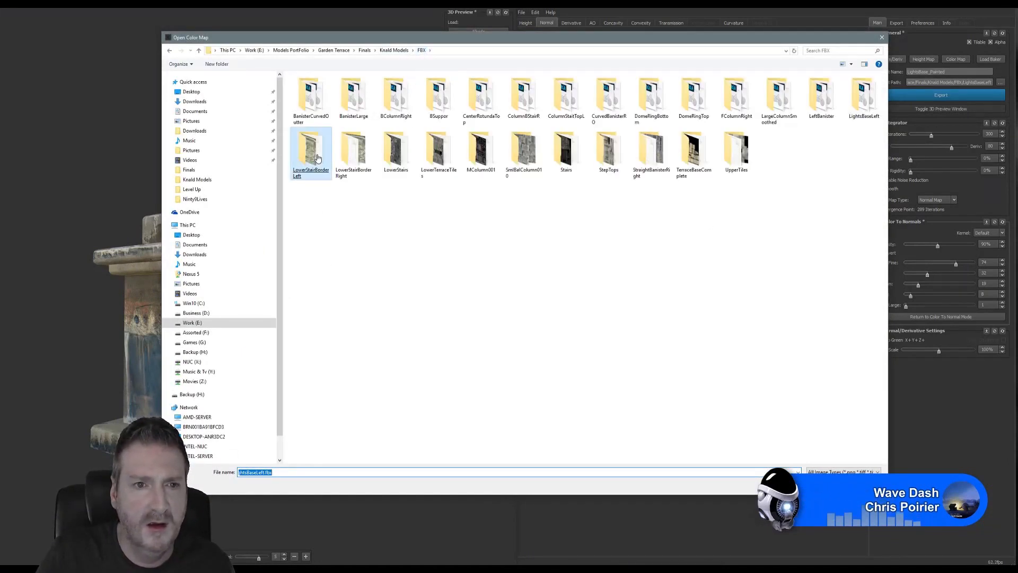
{"action": "double_click", "coordinate": [311, 153]}
{"action": "double_click", "coordinate": [318, 98]}
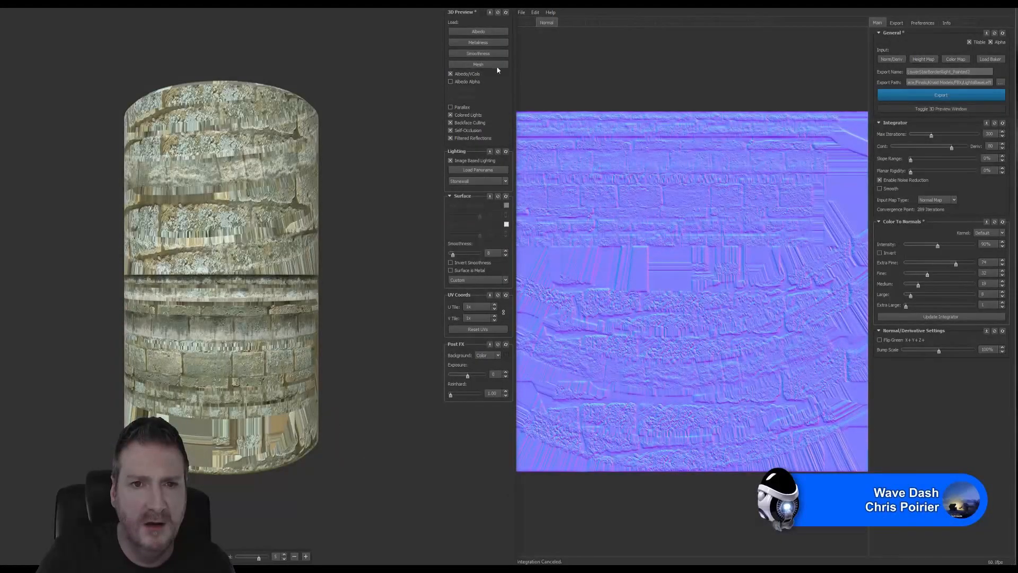
{"action": "left_click", "coordinate": [488, 63]}
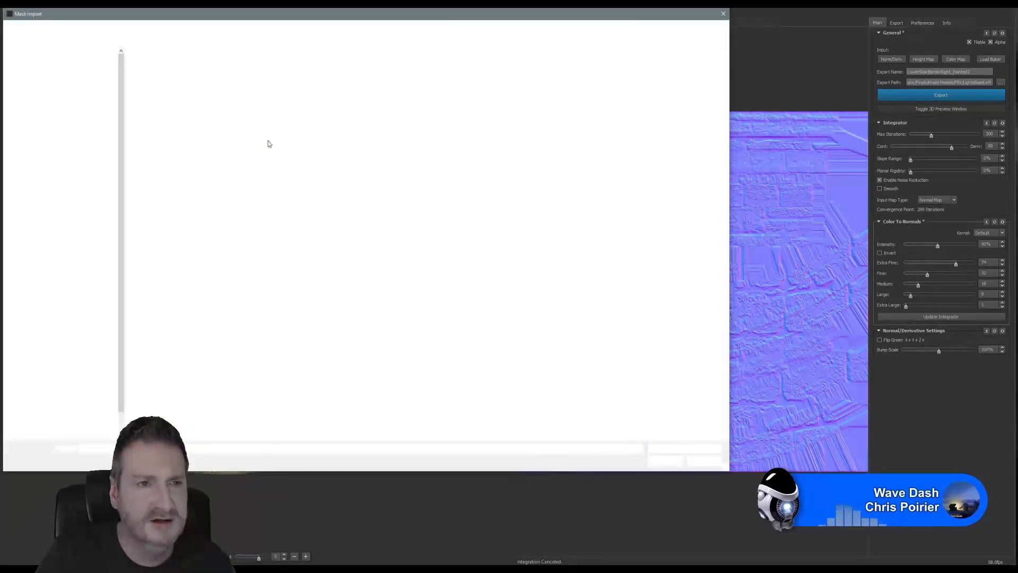
{"action": "double_click", "coordinate": [153, 81]}
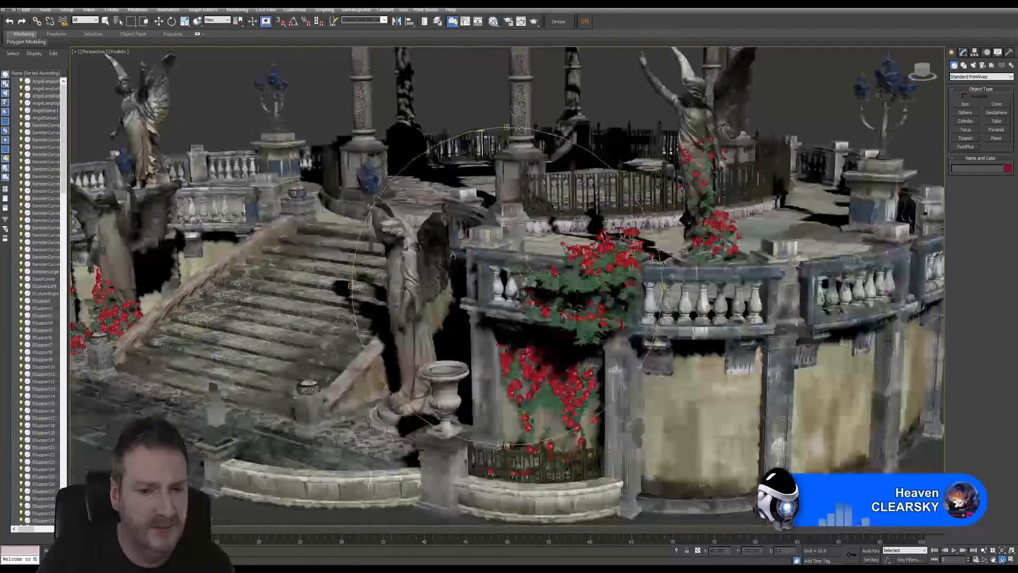
Switch to the garden terrace scene in 3ds Max and examine the curved stone borders beside the lower stairs
{"action": "middle_click_drag", "start_coordinate": [452, 256], "coordinate": [453, 244], "text": "alt"}
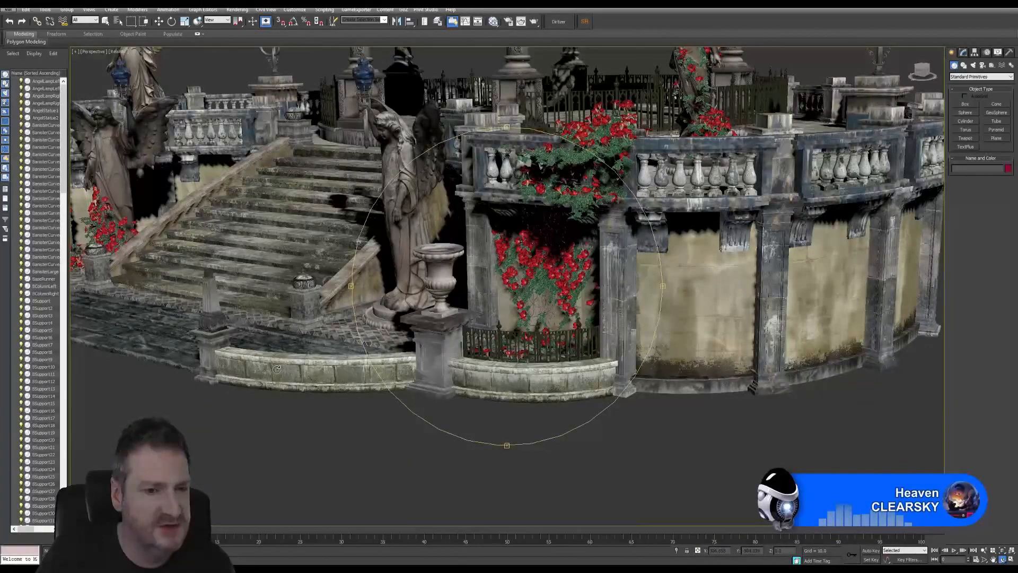
{"action": "middle_click_drag", "start_coordinate": [417, 321], "coordinate": [191, 314], "text": "alt"}
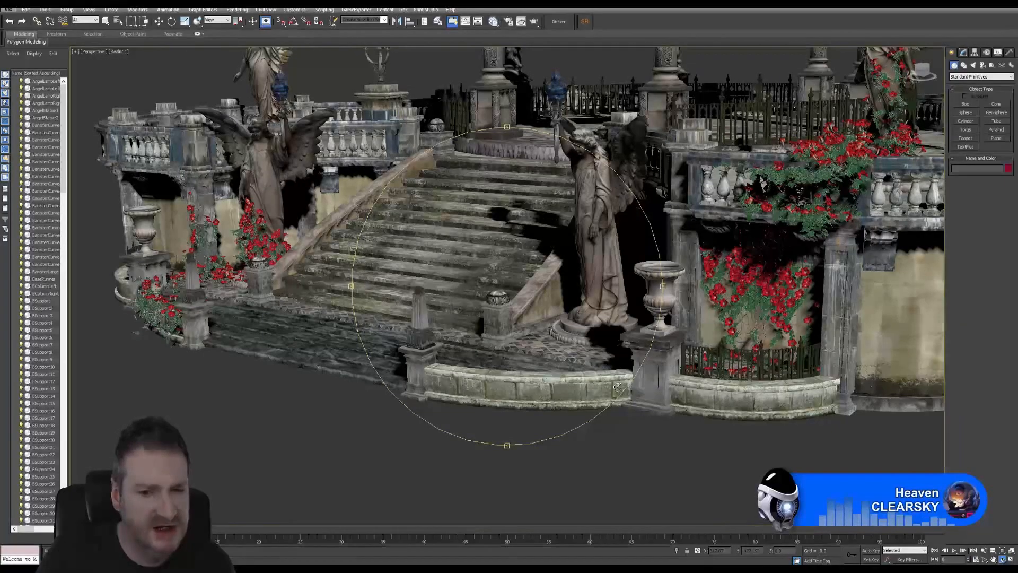
{"action": "scroll", "coordinate": [572, 382], "scroll_direction": "up", "scroll_amount": 8}
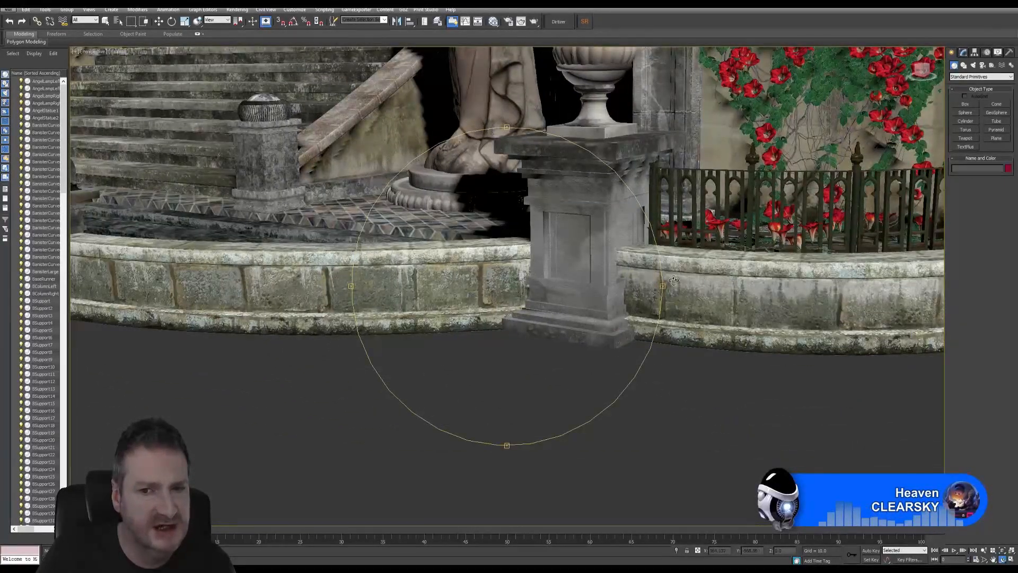
{"action": "middle_click_drag", "start_coordinate": [492, 280], "coordinate": [871, 407]}
{"action": "scroll", "coordinate": [566, 329], "scroll_direction": "down", "scroll_amount": 5}
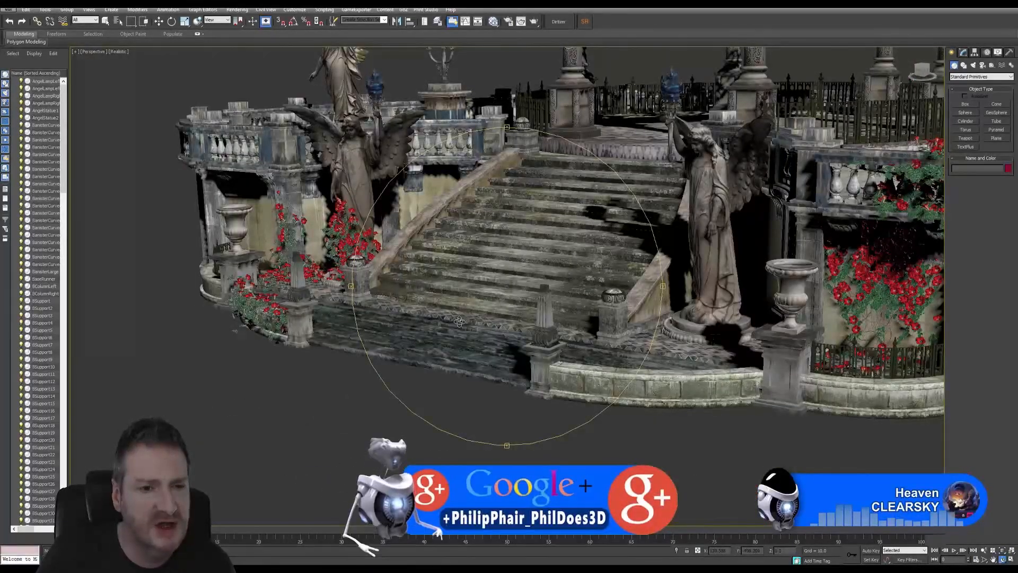
{"action": "left_click_drag", "start_coordinate": [459, 322], "coordinate": [525, 303]}
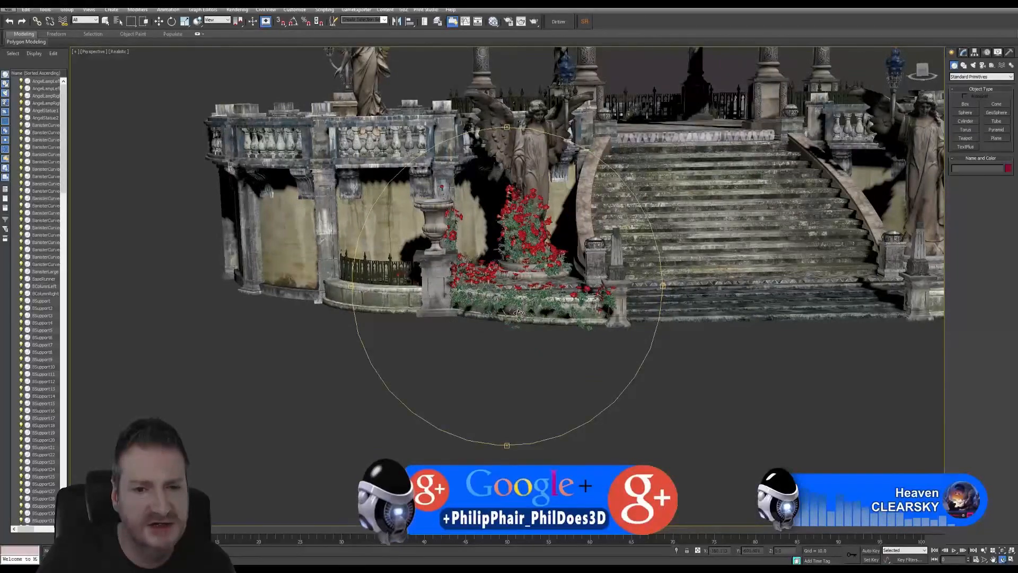
{"action": "left_click_drag", "start_coordinate": [441, 302], "coordinate": [403, 275]}
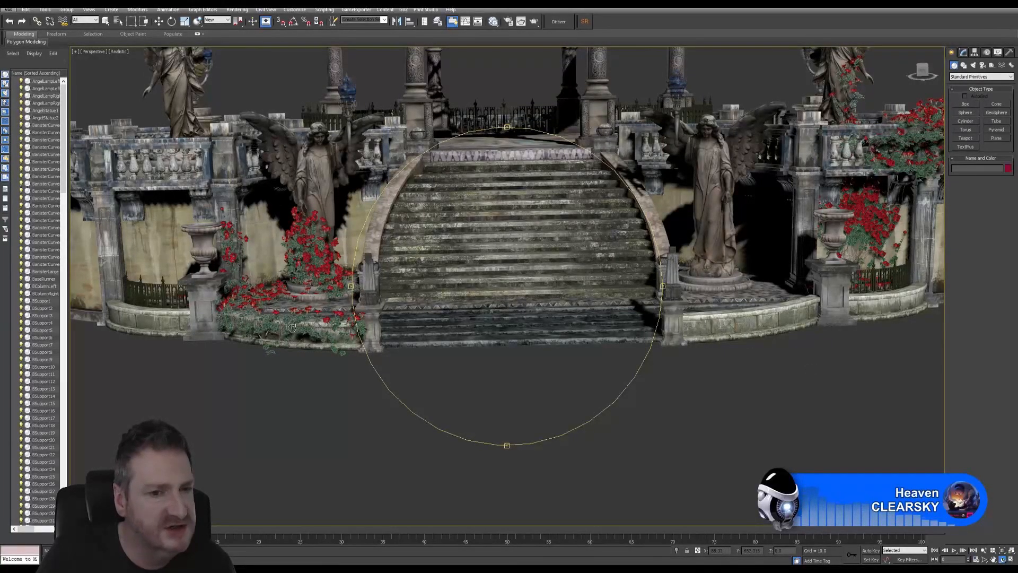
{"action": "left_click_drag", "start_coordinate": [535, 297], "coordinate": [456, 295]}
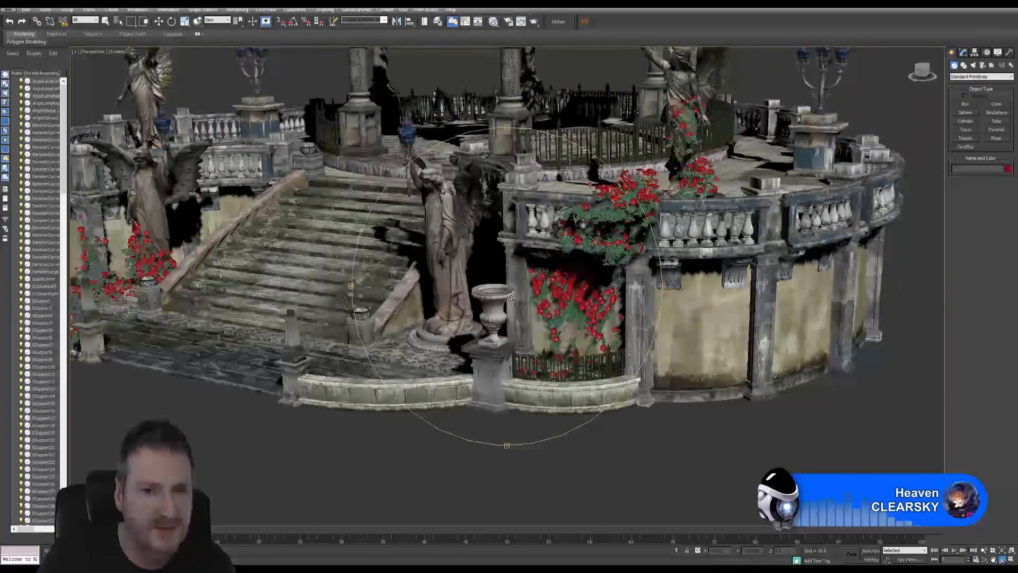
{"action": "middle_click_drag", "start_coordinate": [481, 327], "coordinate": [523, 422]}
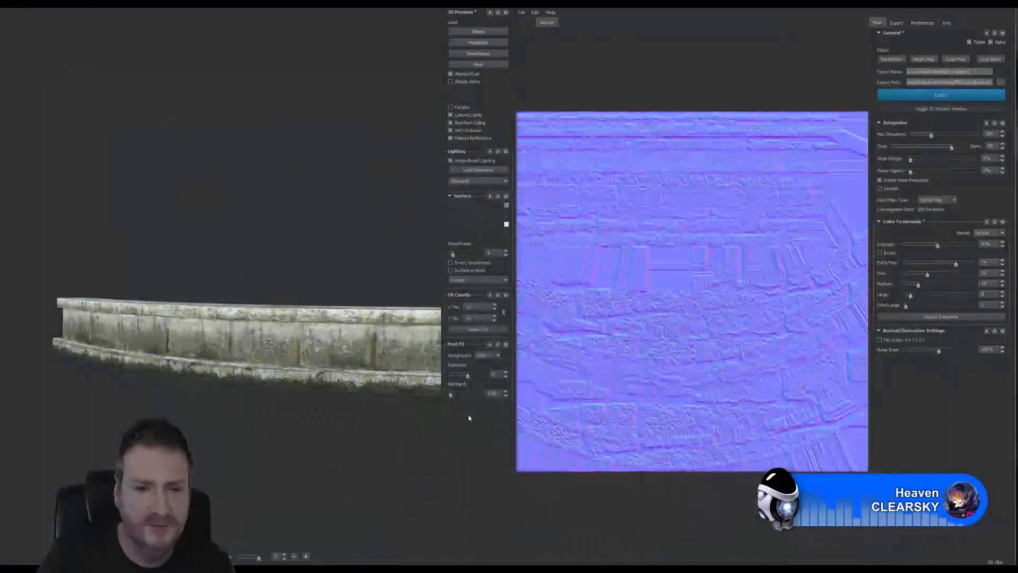
Switch back to Knald, inspect the border mesh, and set the export path to the LowerStairBorderLeft folder
{"action": "mouse_move", "coordinate": [252, 358]}
{"action": "left_mouse_down"}
{"action": "mouse_move", "coordinate": [282, 370]}
{"action": "mouse_move", "coordinate": [264, 370]}
{"action": "left_mouse_up"}
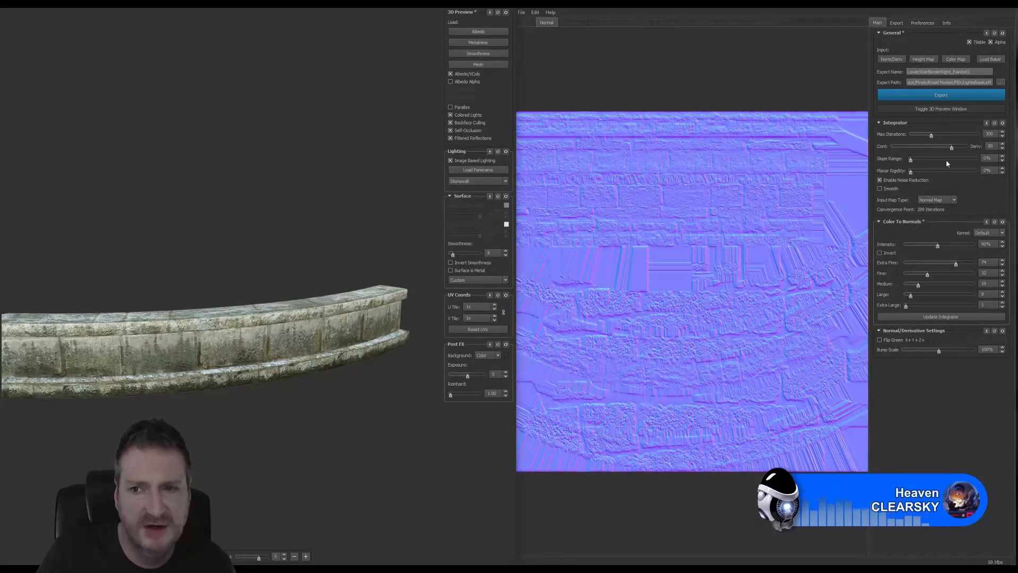
{"action": "left_click", "coordinate": [899, 26]}
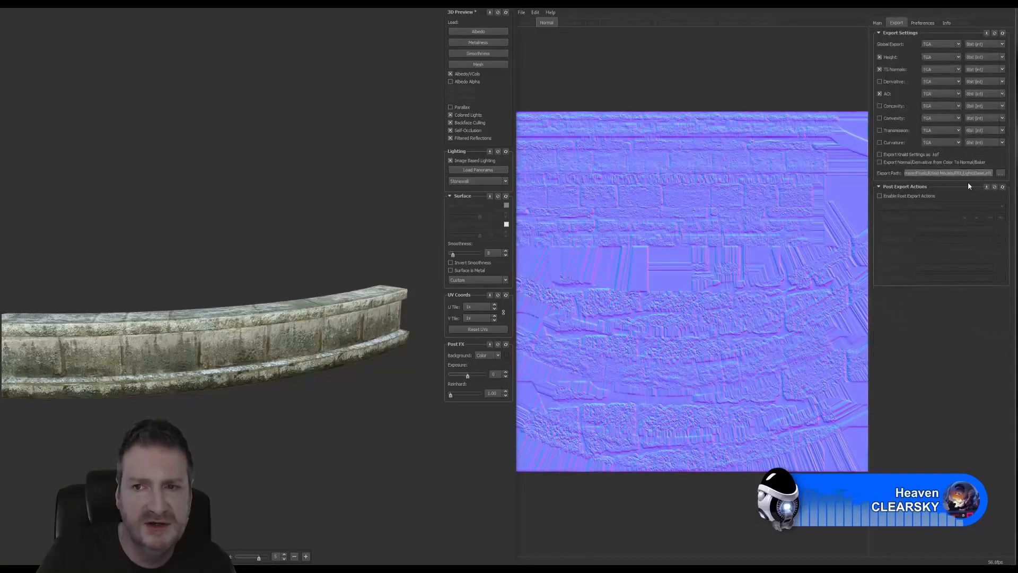
{"action": "left_click", "coordinate": [1001, 174]}
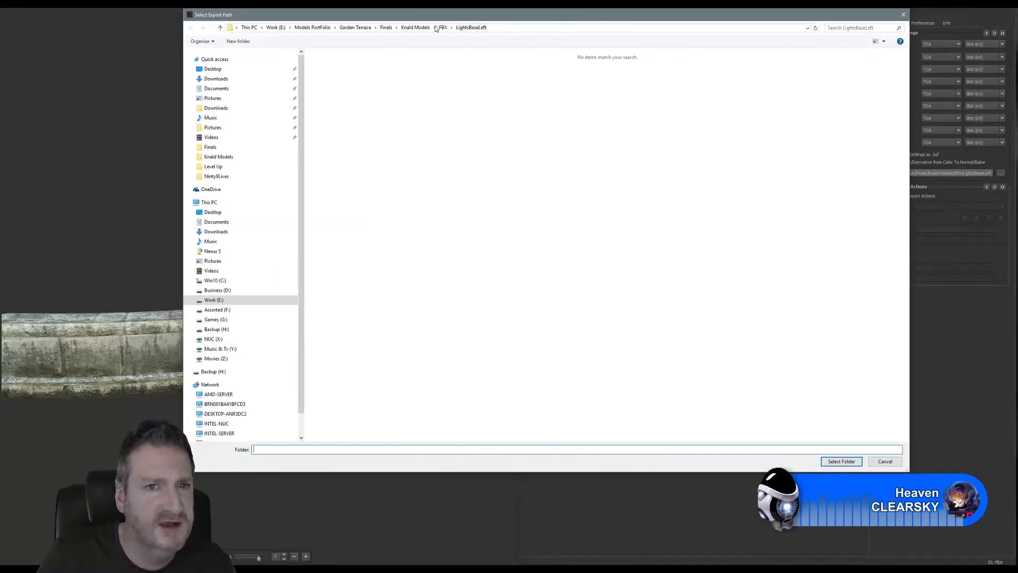
{"action": "left_click", "coordinate": [441, 28]}
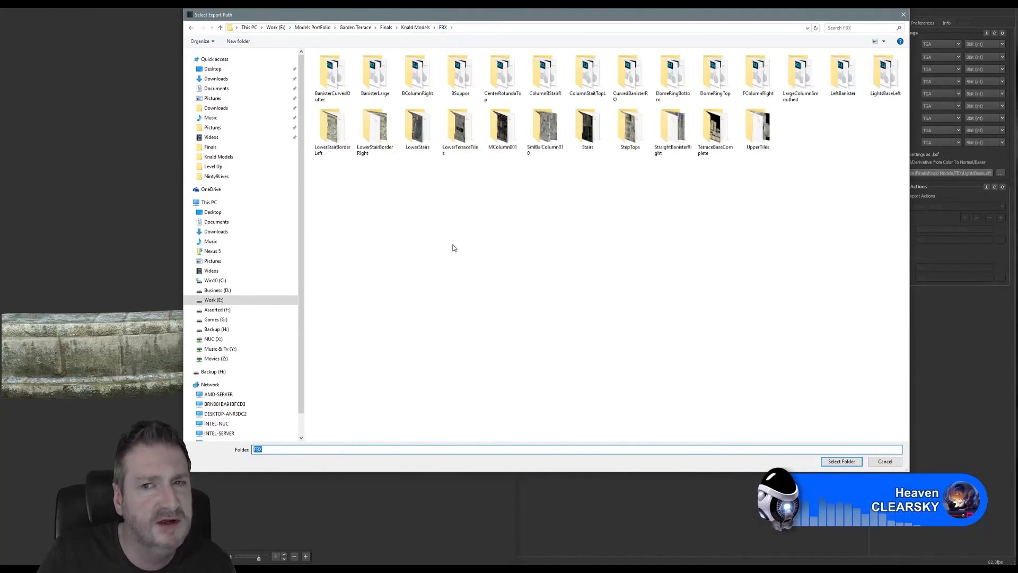
{"action": "left_click", "coordinate": [341, 133]}
{"action": "double_click", "coordinate": [341, 133]}
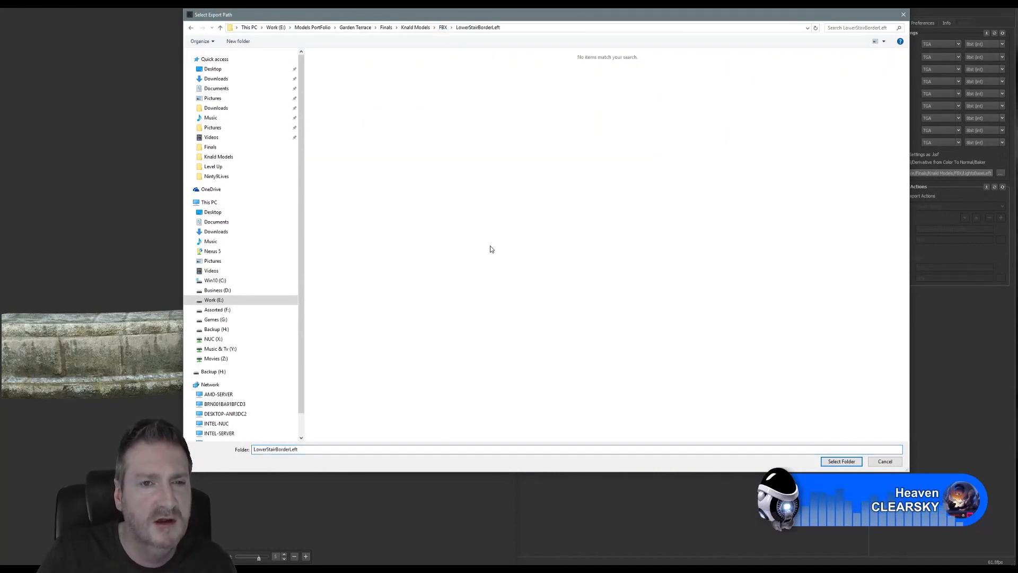
{"action": "left_click", "coordinate": [842, 461]}
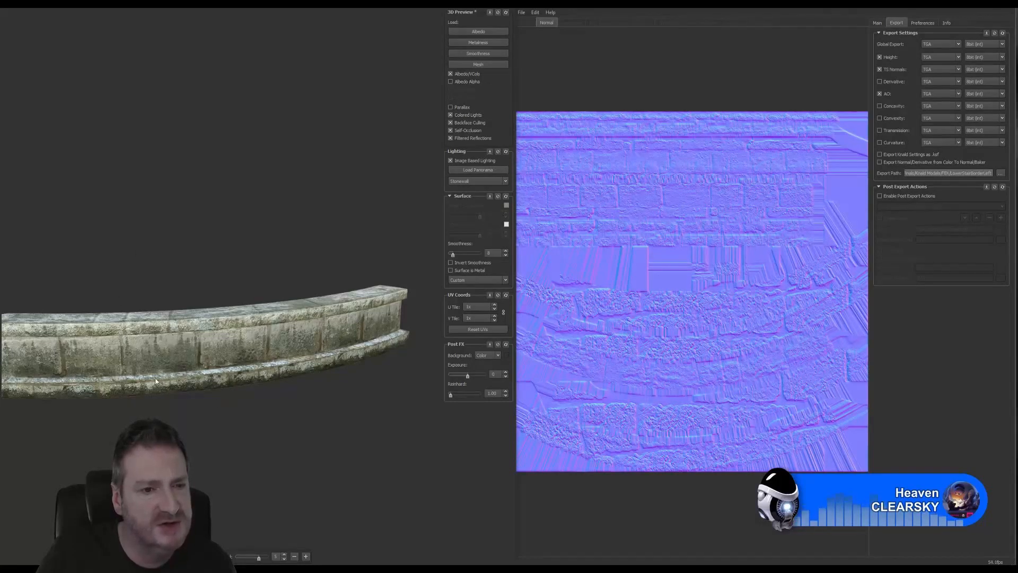
{"action": "left_click", "coordinate": [877, 22]}
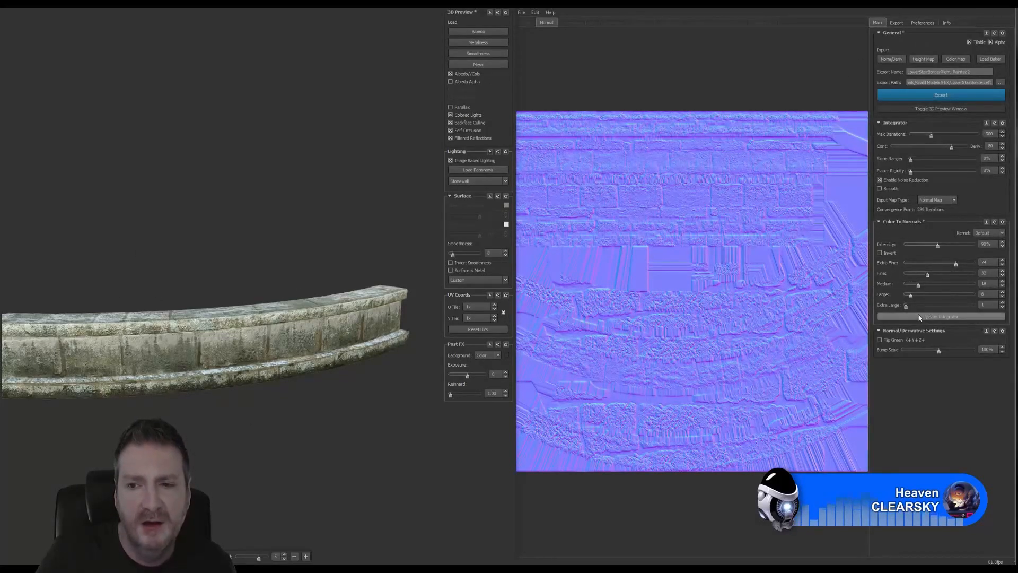
Set the stair border's Color To Normals detail to Extra Large 7, Large 30, Medium 40 and Fine 75
{"action": "left_click_drag", "start_coordinate": [906, 306], "coordinate": [981, 322]}
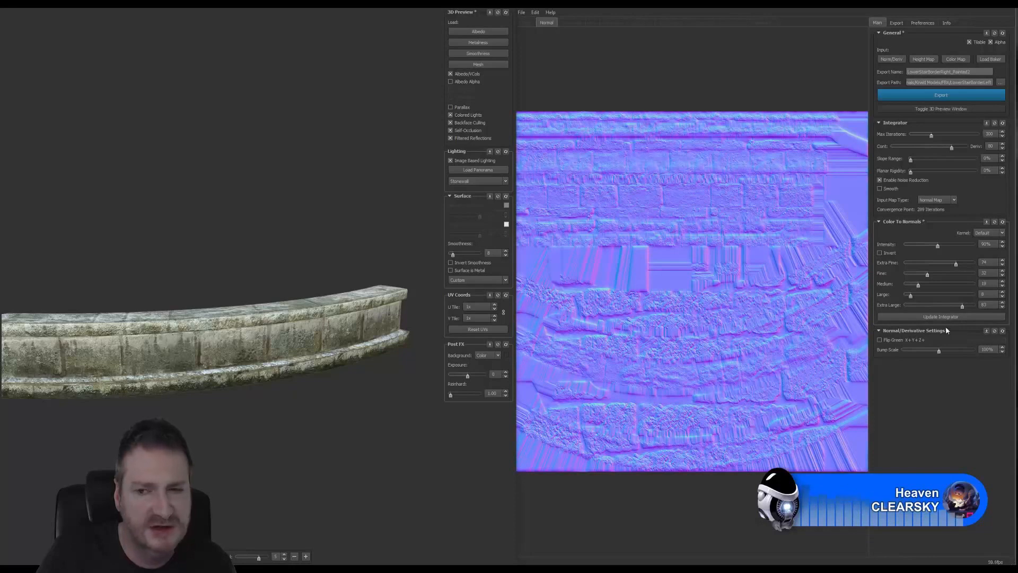
{"action": "left_click_drag", "start_coordinate": [963, 305], "coordinate": [908, 308]}
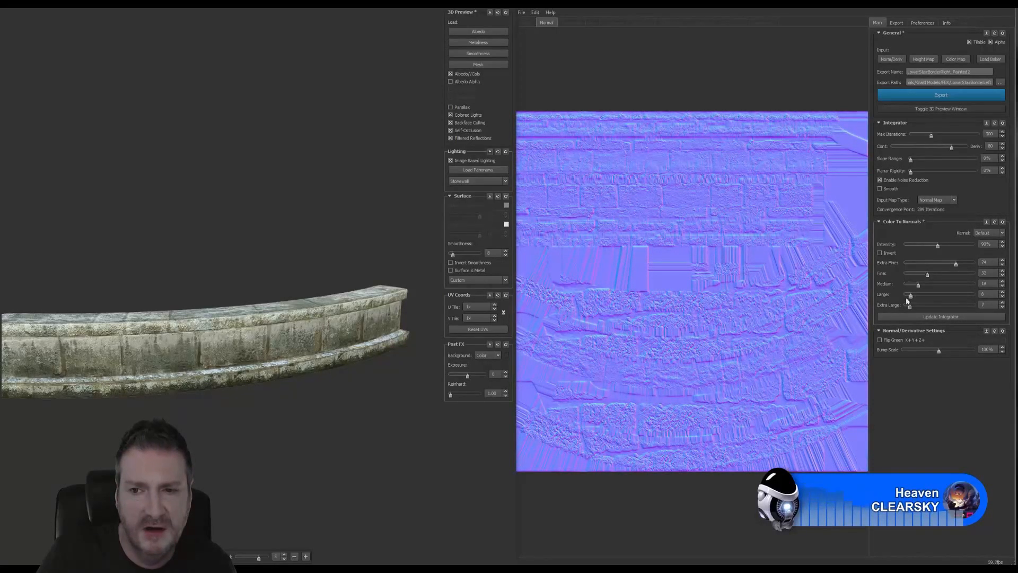
{"action": "left_click_drag", "start_coordinate": [913, 300], "coordinate": [957, 276]}
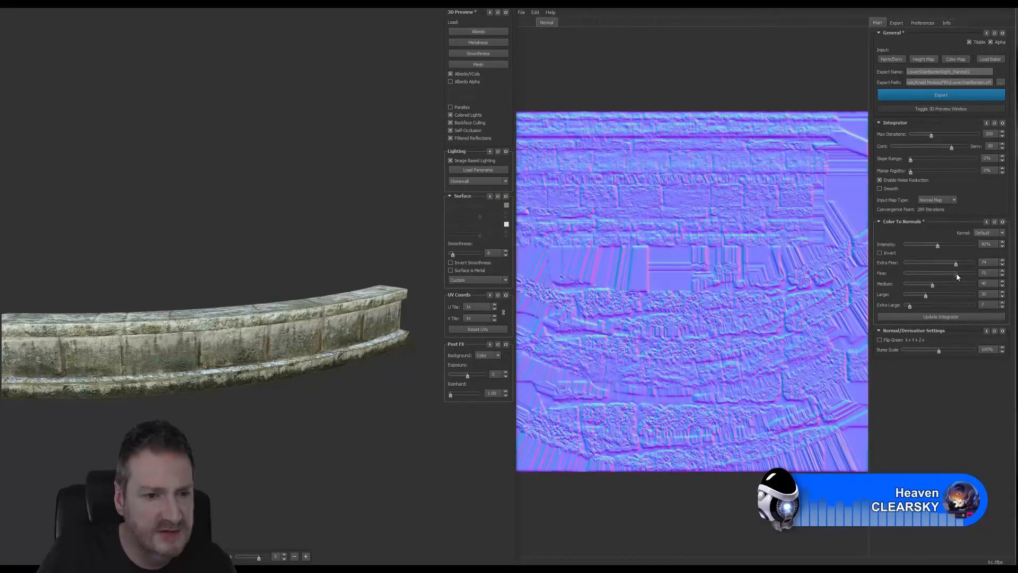
{"action": "scroll", "coordinate": [305, 340], "scroll_direction": "up", "scroll_amount": 2}
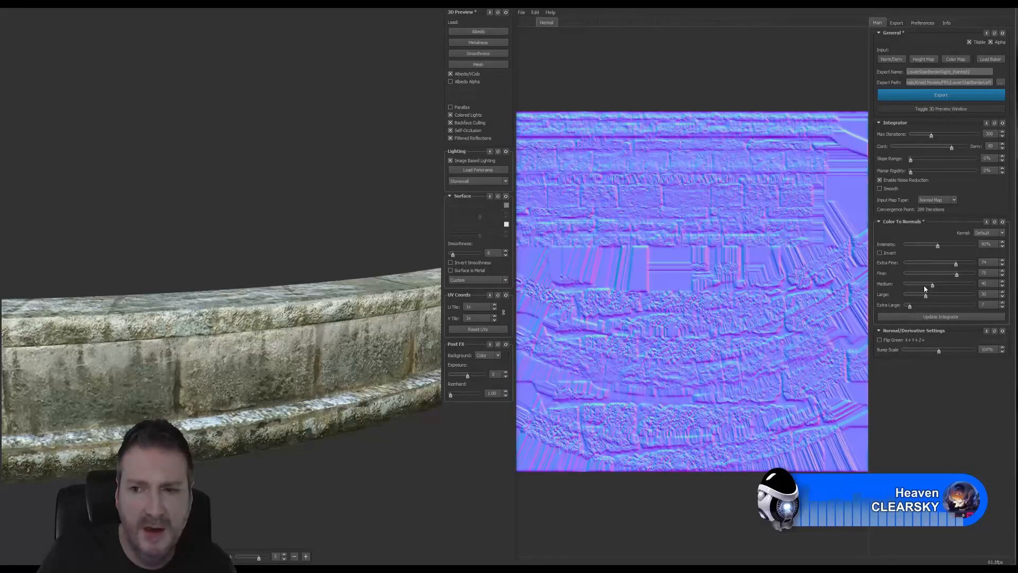
Set the Extra Fine detail to 80 and check the stonework relief on the border mesh
{"action": "left_click_drag", "start_coordinate": [957, 265], "coordinate": [968, 269]}
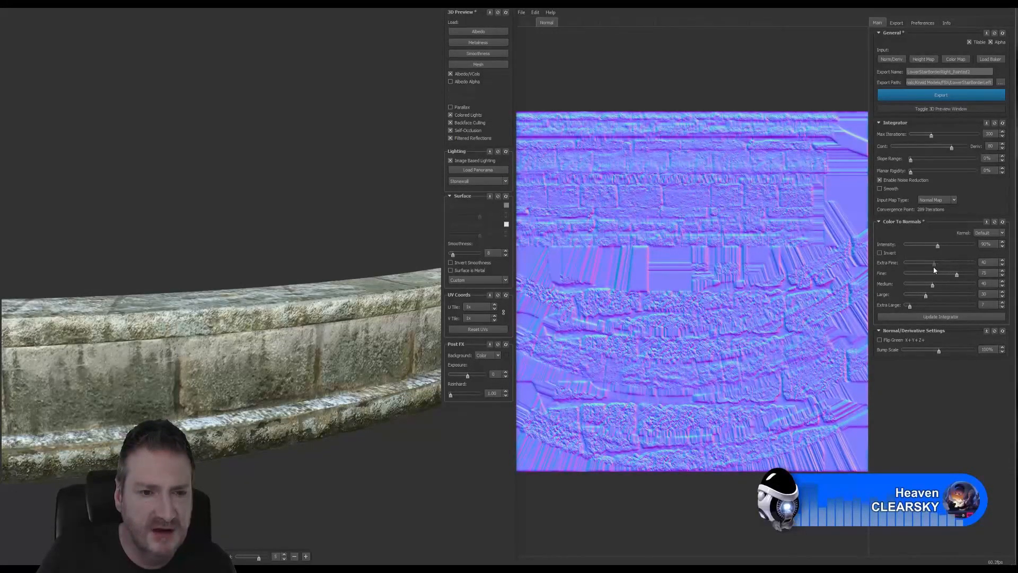
{"action": "left_click_drag", "start_coordinate": [945, 268], "coordinate": [960, 268]}
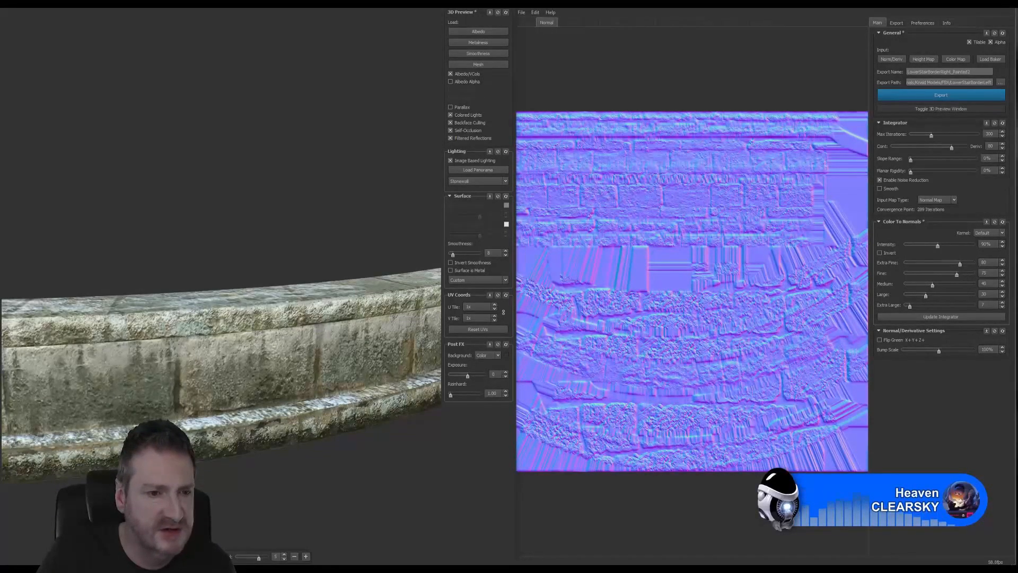
{"action": "scroll", "coordinate": [167, 375], "scroll_direction": "down", "scroll_amount": 3}
{"action": "scroll", "coordinate": [167, 375], "scroll_direction": "up", "scroll_amount": 2}
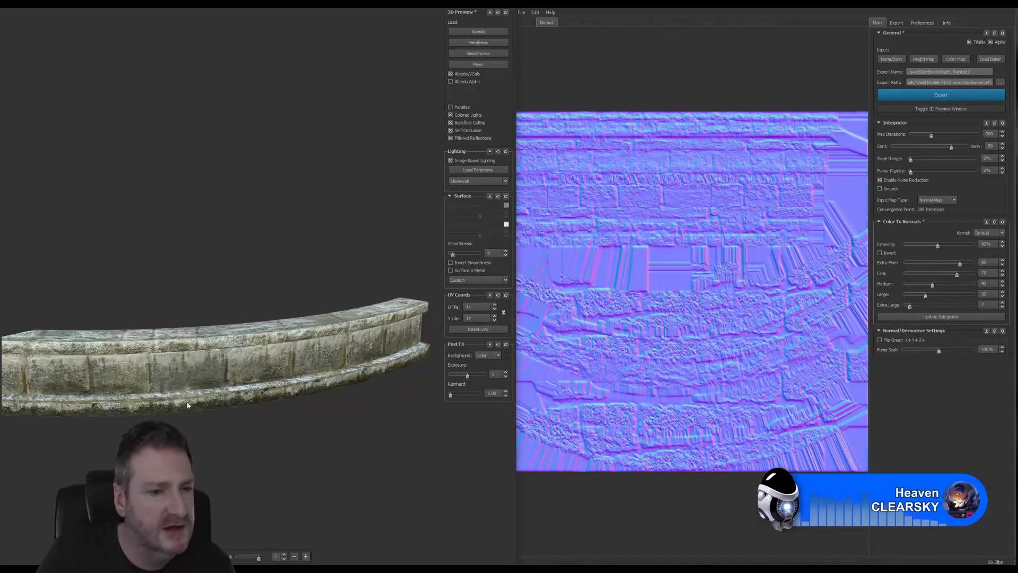
Update the integrator for the LowerStairBorderLeft textures and export their height, normal and AO maps
{"action": "left_click_drag", "start_coordinate": [183, 393], "coordinate": [195, 368]}
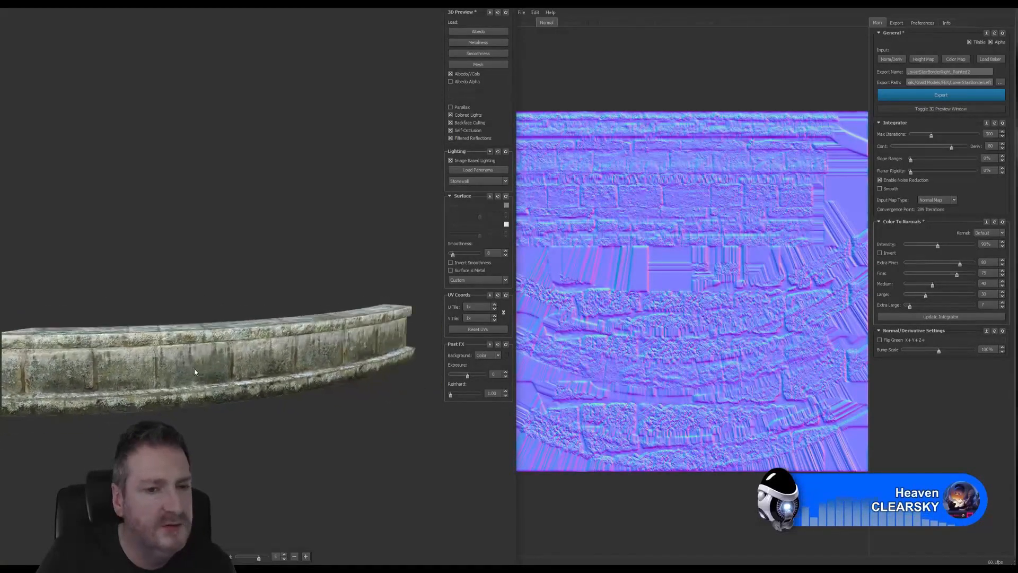
{"action": "left_click", "coordinate": [952, 317]}
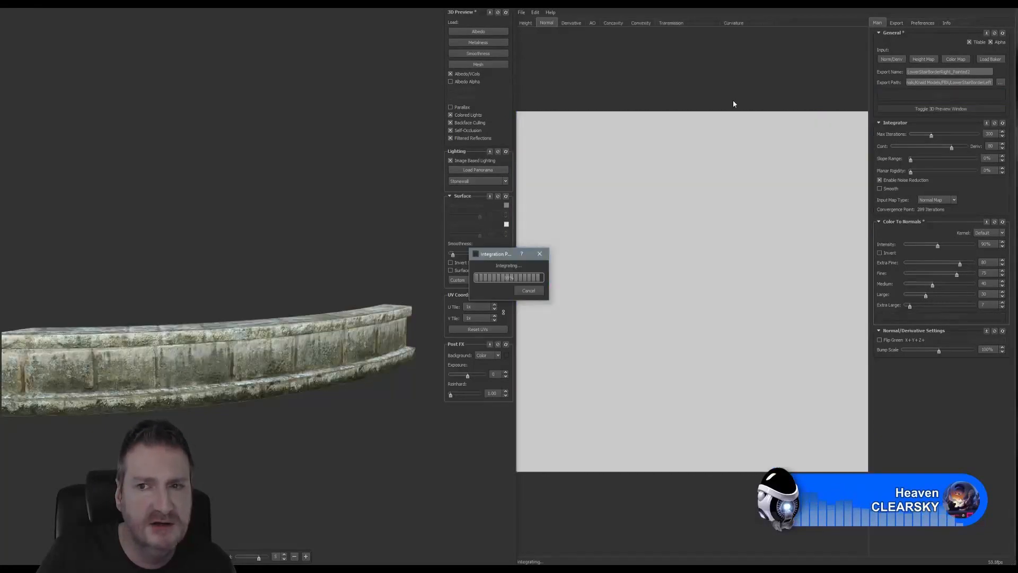
{"action": "left_click", "coordinate": [884, 97]}
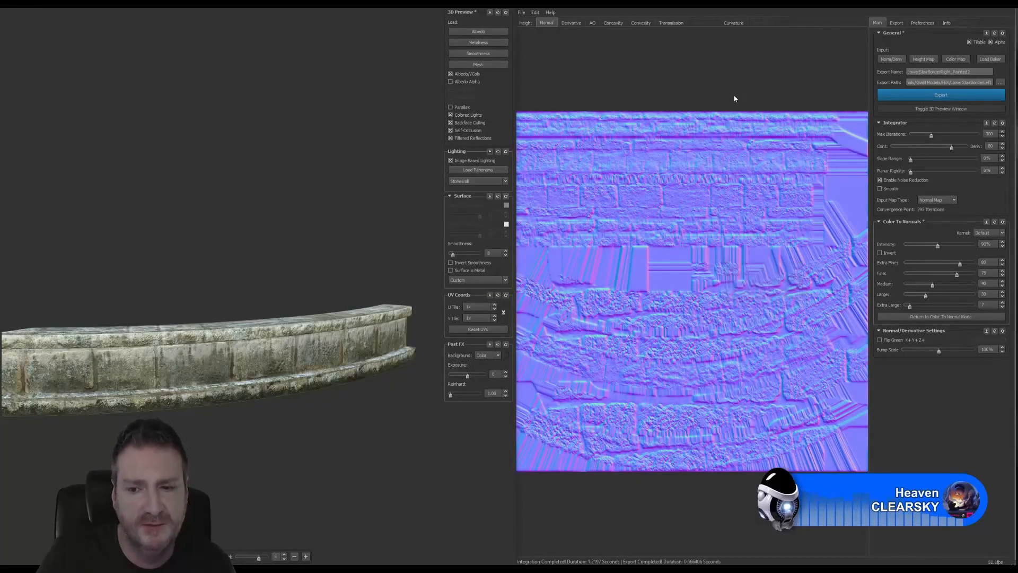
Load the color map LowerStairBorderRight_Painted.png from the LowerStairBorderRight folder and import the LowerStairBorderRight.fbx mesh
{"action": "left_click", "coordinate": [957, 59]}
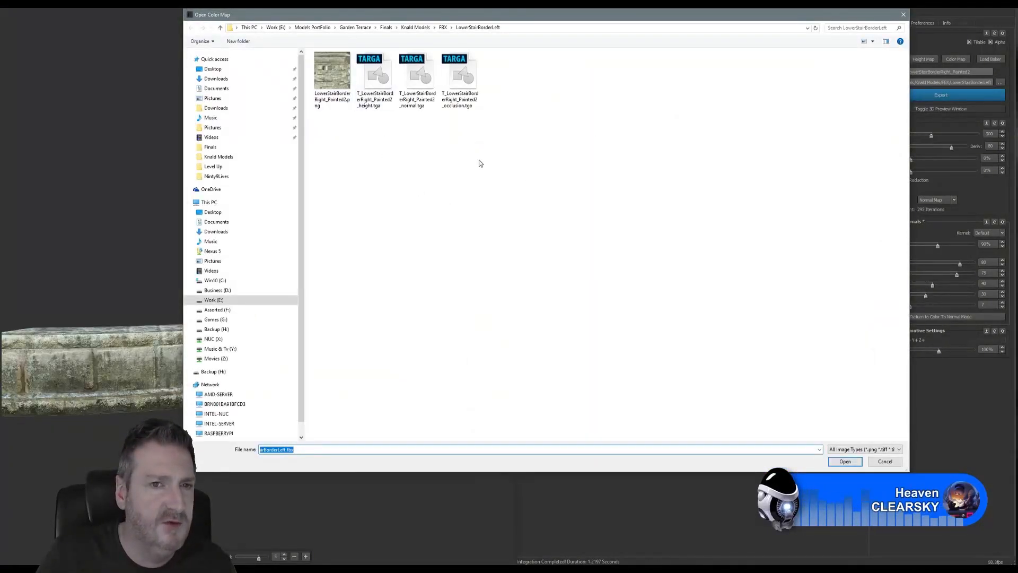
{"action": "left_click", "coordinate": [443, 27]}
{"action": "double_click", "coordinate": [385, 130]}
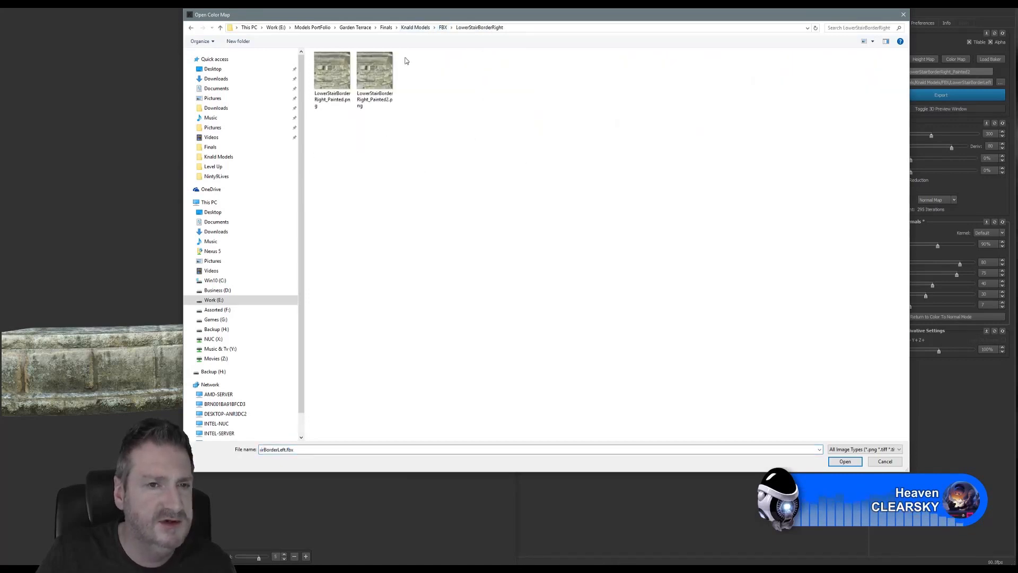
{"action": "double_click", "coordinate": [329, 80]}
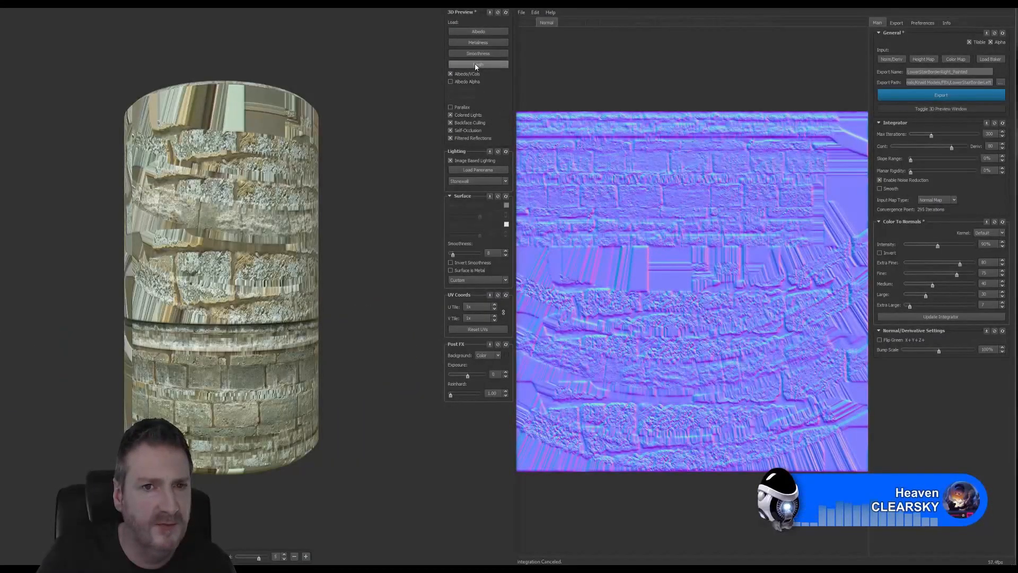
{"action": "left_click", "coordinate": [475, 62]}
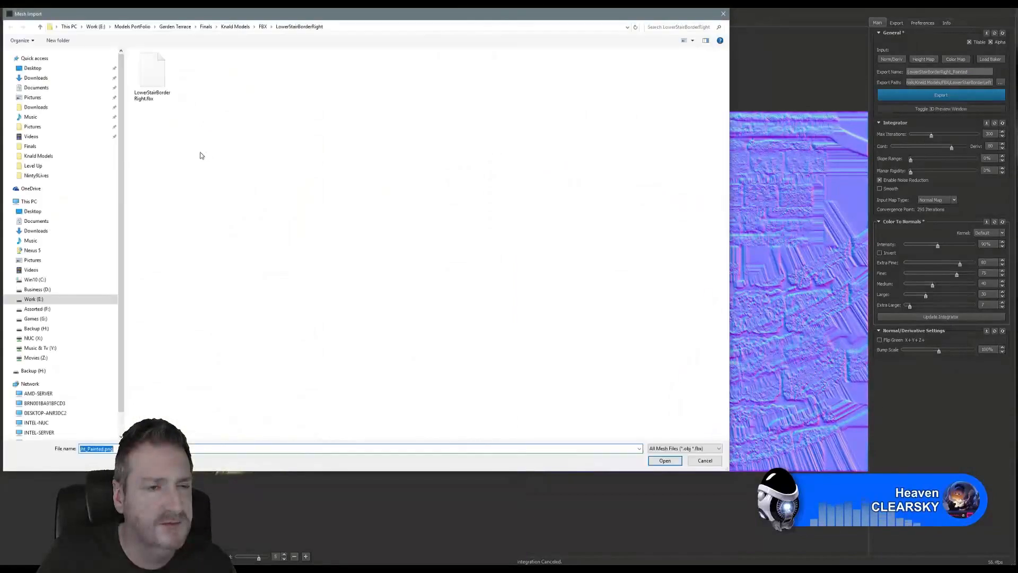
{"action": "double_click", "coordinate": [143, 81]}
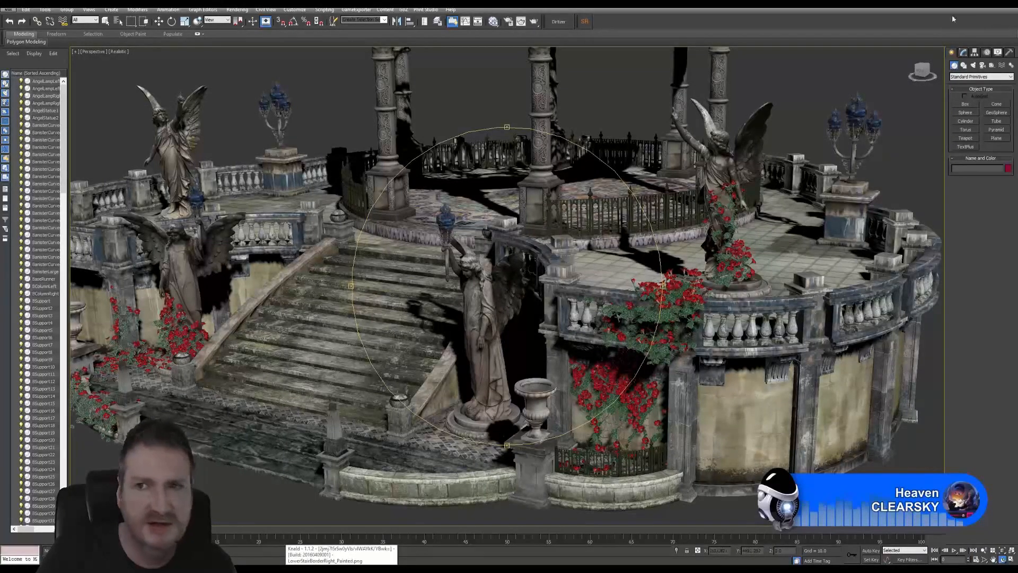
Switch back to Knald from 3ds Max and set the export path to the LowerStairBorderRight folder
{"action": "left_click", "coordinate": [342, 568]}
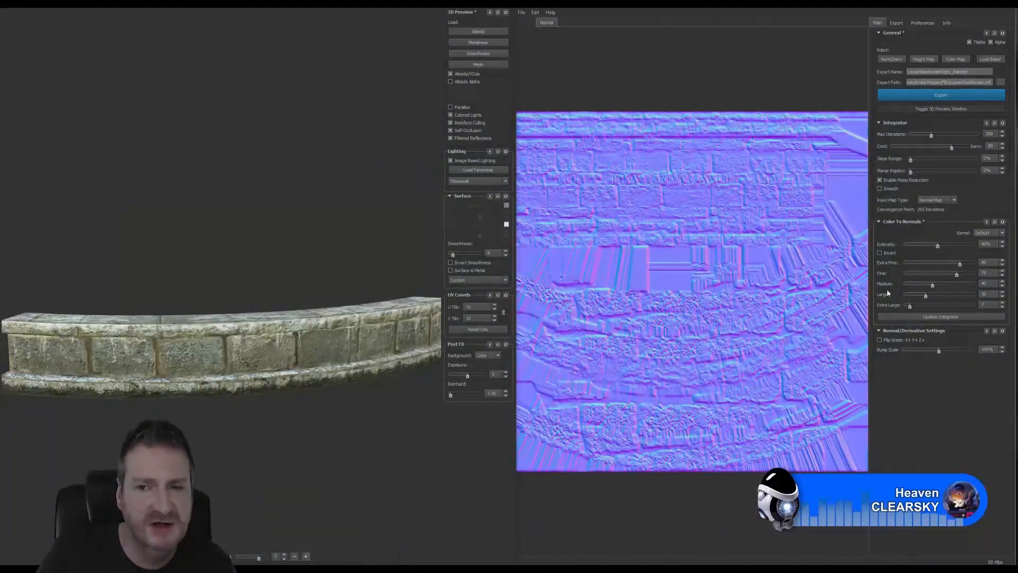
{"action": "left_click", "coordinate": [896, 23]}
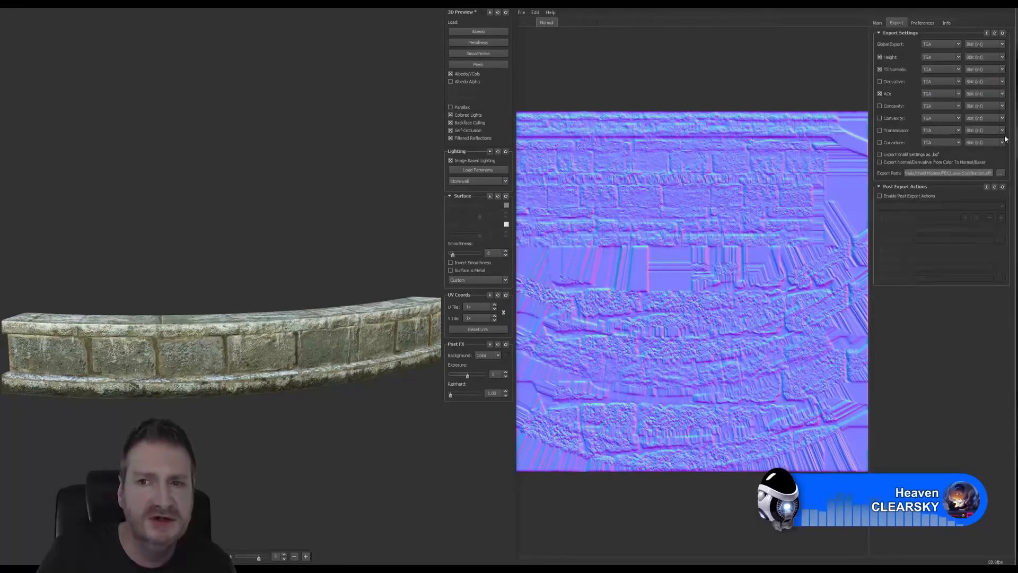
{"action": "left_click", "coordinate": [1000, 173]}
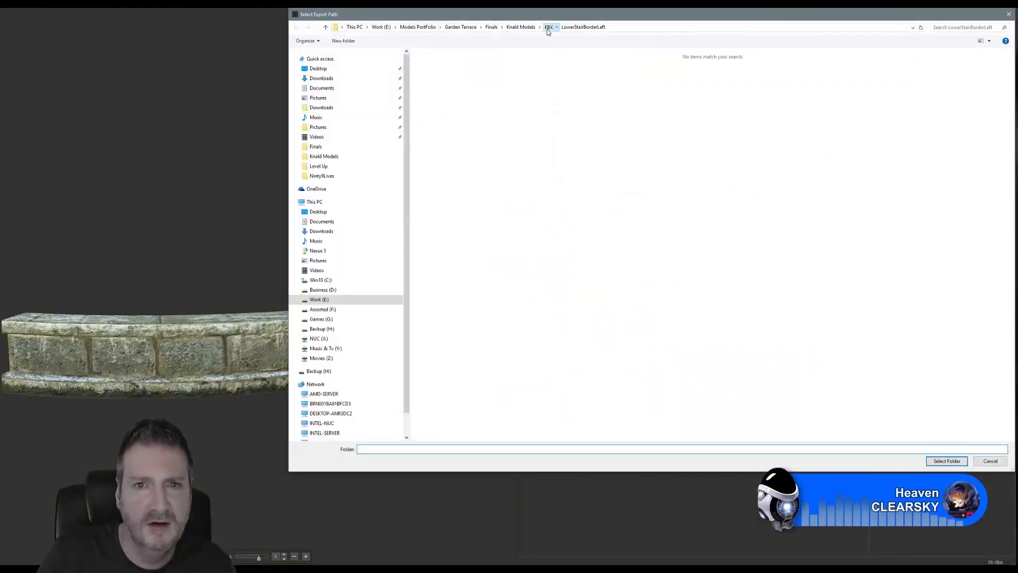
{"action": "left_click", "coordinate": [548, 28]}
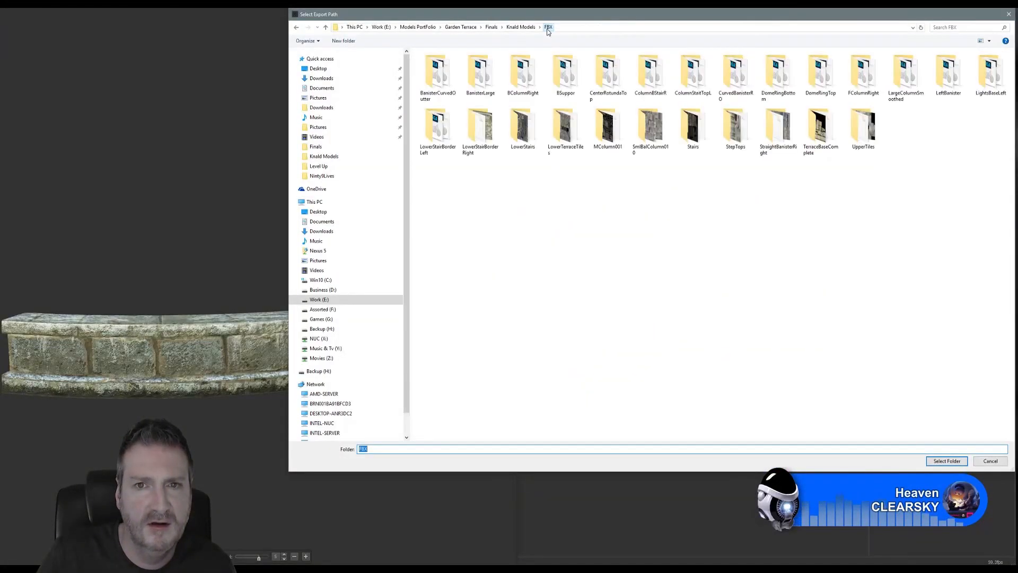
{"action": "double_click", "coordinate": [475, 125]}
{"action": "left_click", "coordinate": [947, 461]}
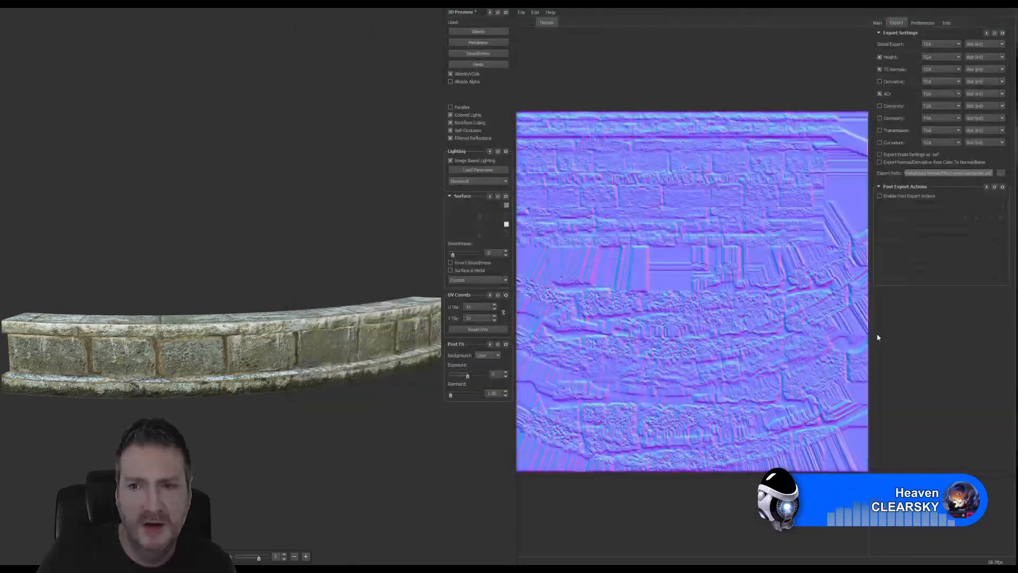
Update the integrator for the LowerStairBorderRight_Painted texture and export its maps
{"action": "left_click", "coordinate": [878, 24]}
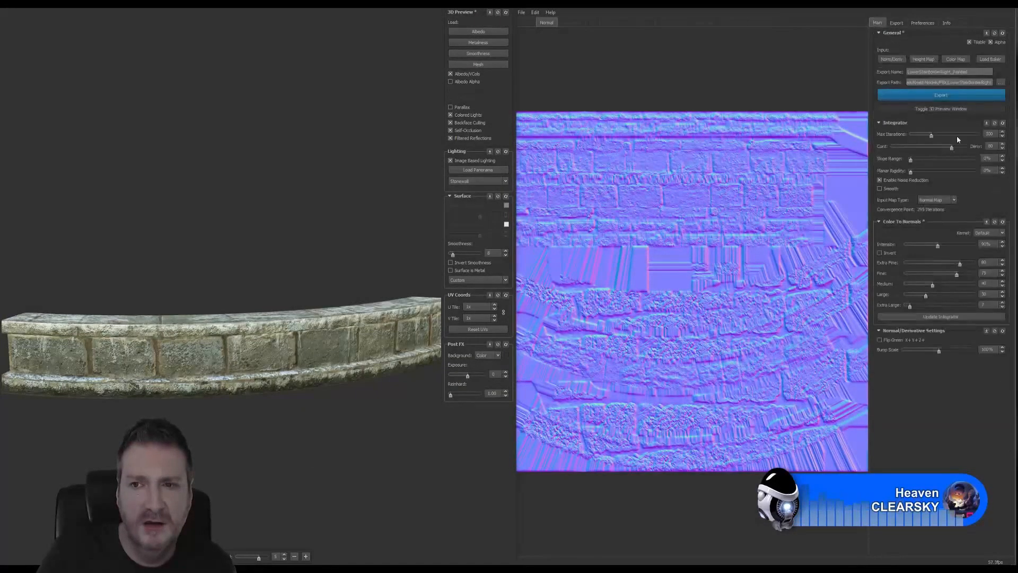
{"action": "left_click", "coordinate": [944, 316]}
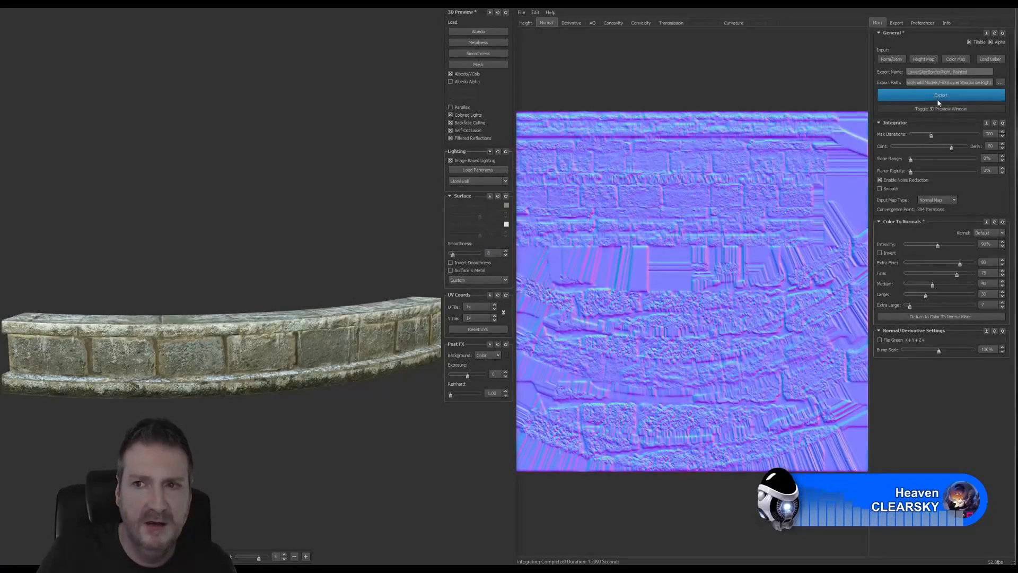
{"action": "left_click", "coordinate": [940, 95]}
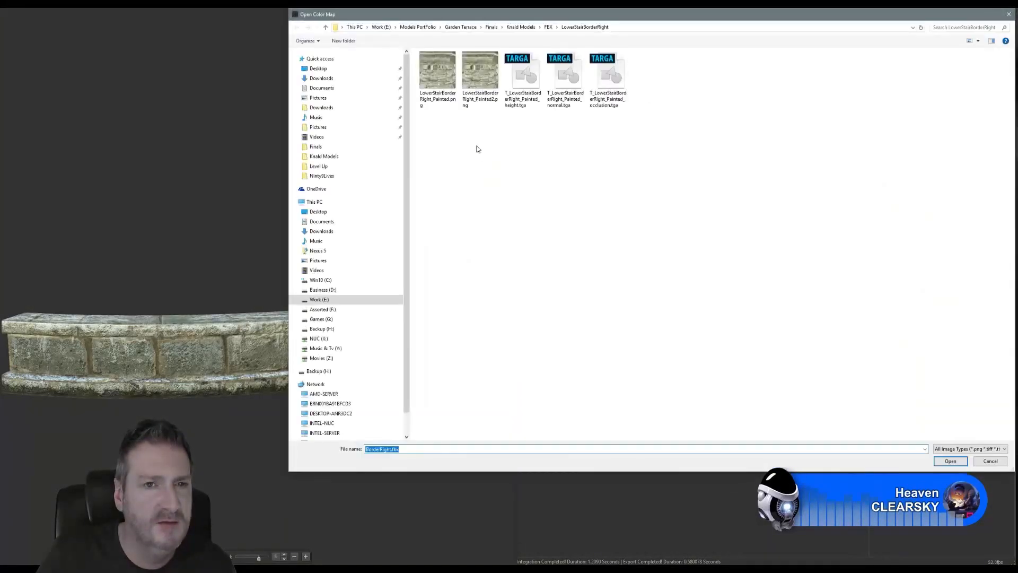
Load the color map LowerStairBorderRight_Painted2.png and import the LowerStairBorderRight.fbx mesh for its preview
{"action": "left_click", "coordinate": [479, 74]}
{"action": "double_click", "coordinate": [479, 74]}
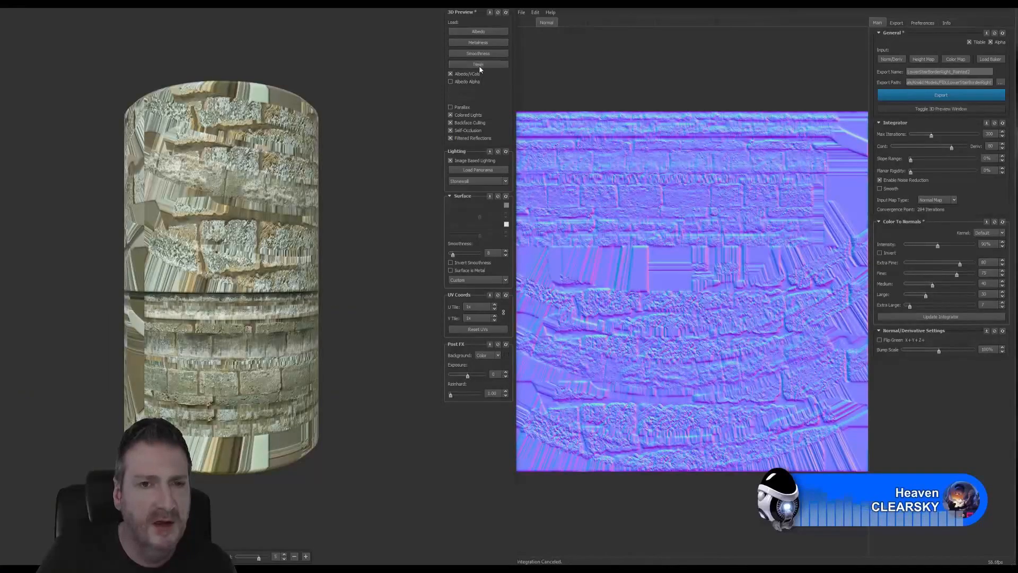
{"action": "left_click", "coordinate": [476, 66]}
{"action": "double_click", "coordinate": [154, 84]}
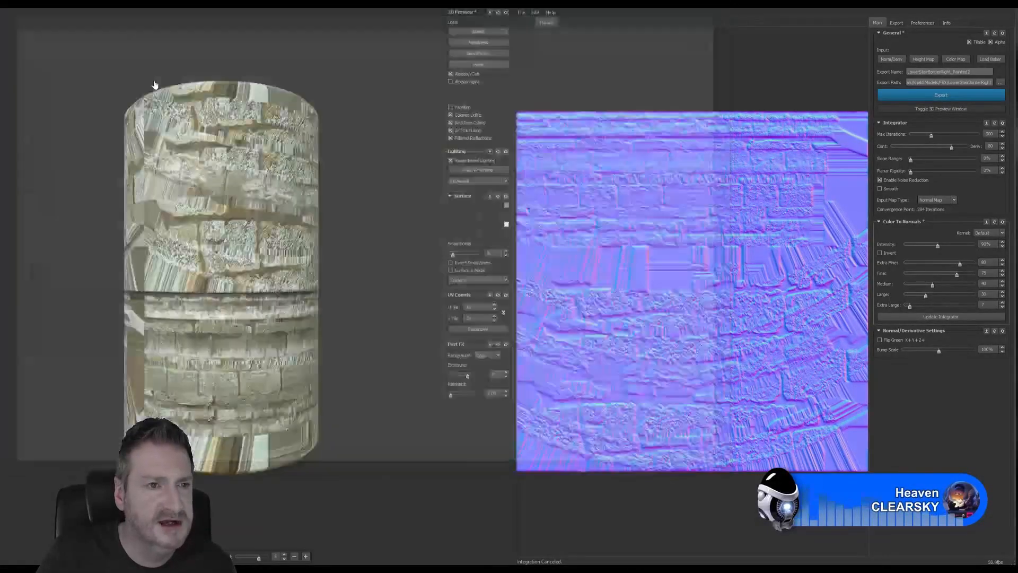
Inspect the right border with its second texture, update the integrator and export the LowerStairBorderRight_Painted2 maps
{"action": "mouse_move", "coordinate": [214, 284]}
{"action": "left_mouse_down"}
{"action": "mouse_move", "coordinate": [228, 284]}
{"action": "mouse_move", "coordinate": [158, 292]}
{"action": "mouse_move", "coordinate": [197, 294]}
{"action": "mouse_move", "coordinate": [222, 274]}
{"action": "mouse_move", "coordinate": [222, 289]}
{"action": "left_mouse_up"}
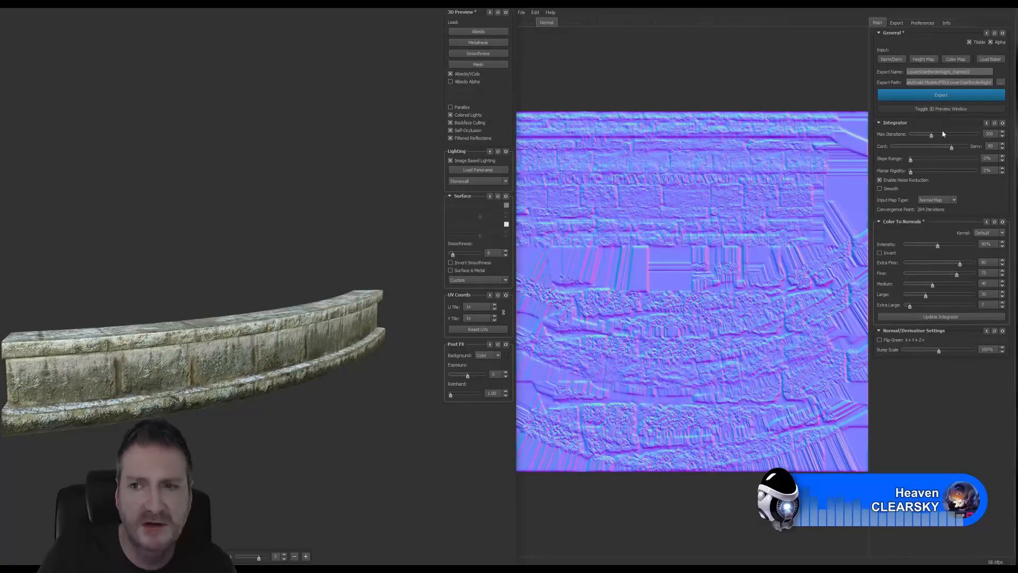
{"action": "left_click", "coordinate": [941, 317]}
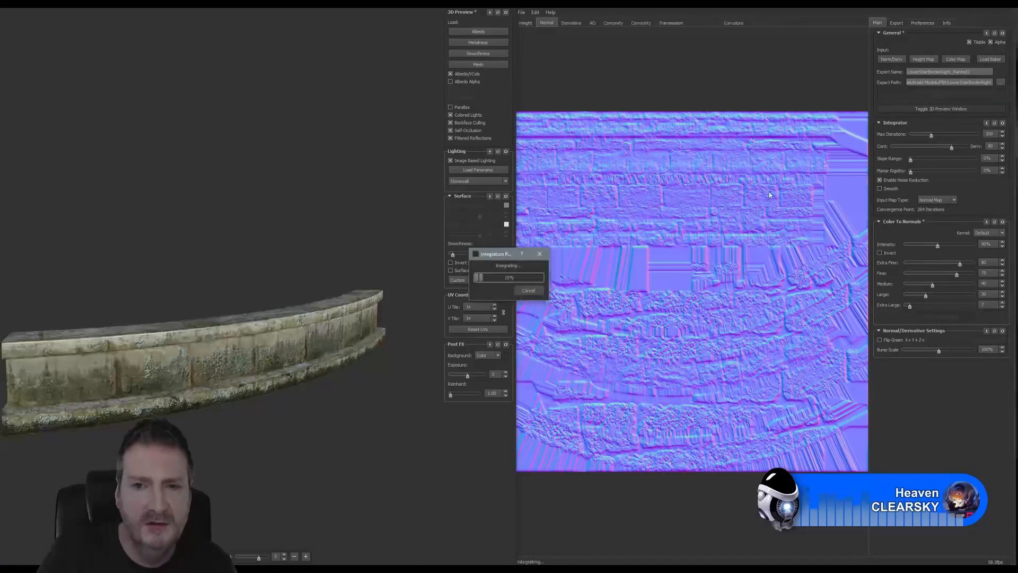
{"action": "left_click", "coordinate": [938, 94]}
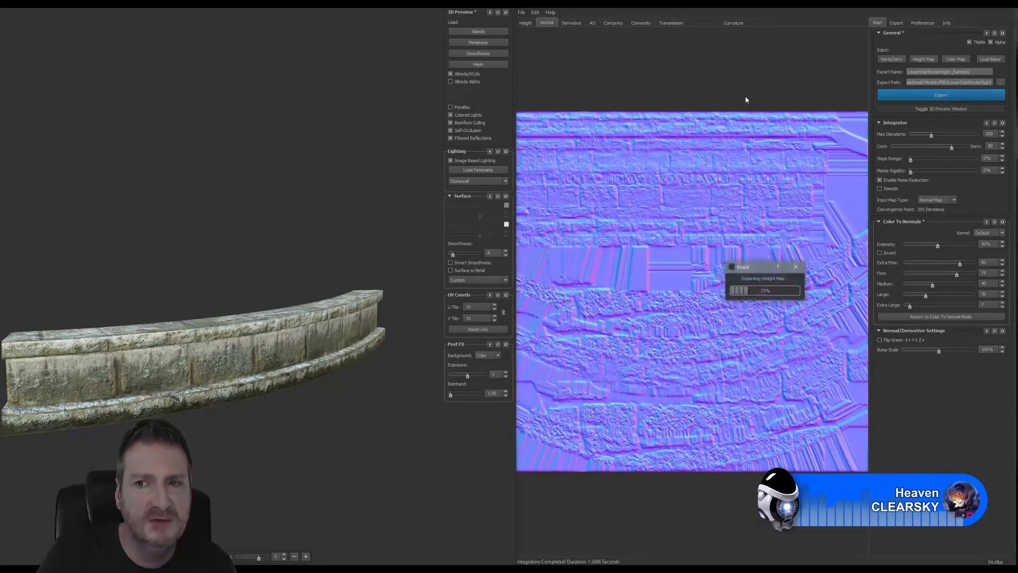
Load the LowerStairs_Painted_R2 color map and the LowerStairs.fbx mesh from the LowerStairs folder, and inspect the steps up close
{"action": "left_click", "coordinate": [955, 59]}
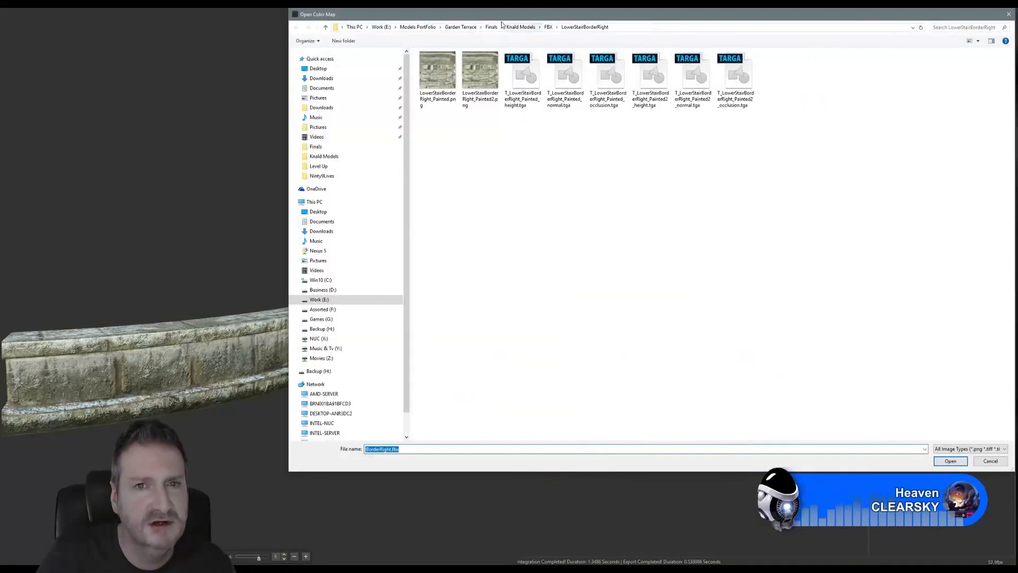
{"action": "left_click", "coordinate": [549, 27]}
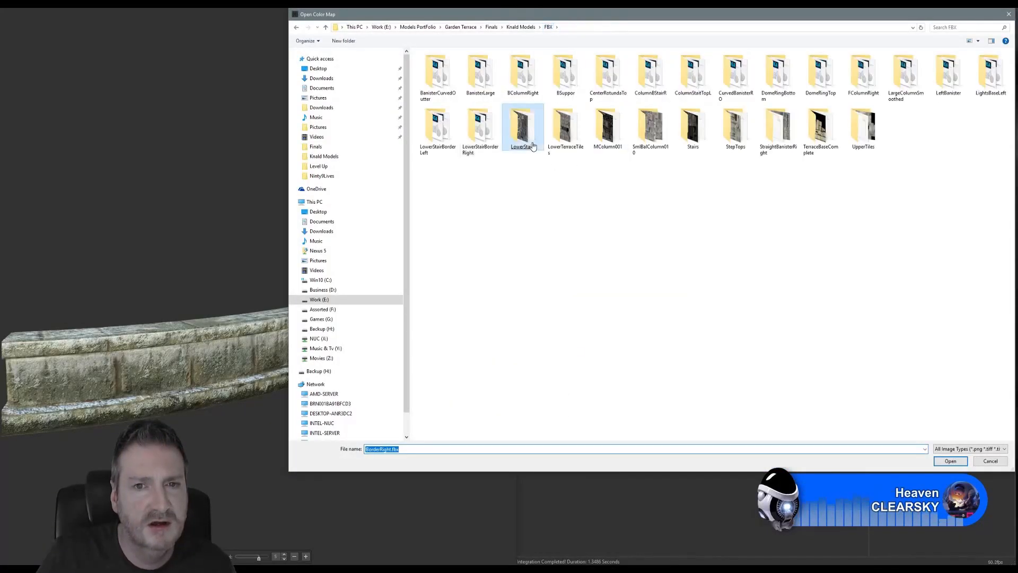
{"action": "double_click", "coordinate": [530, 141]}
{"action": "double_click", "coordinate": [438, 72]}
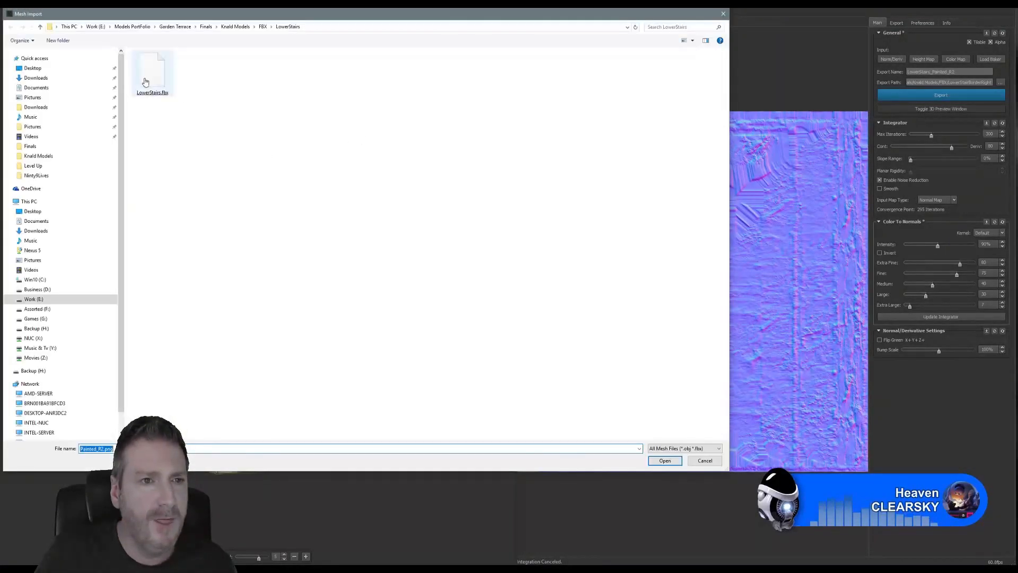
{"action": "double_click", "coordinate": [149, 81]}
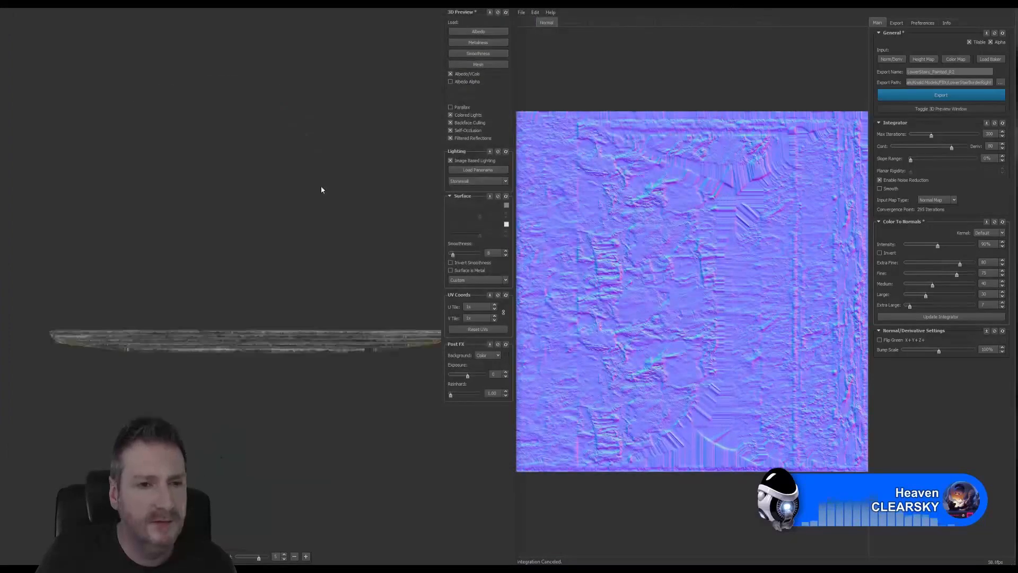
{"action": "left_click_drag", "start_coordinate": [240, 279], "coordinate": [264, 403]}
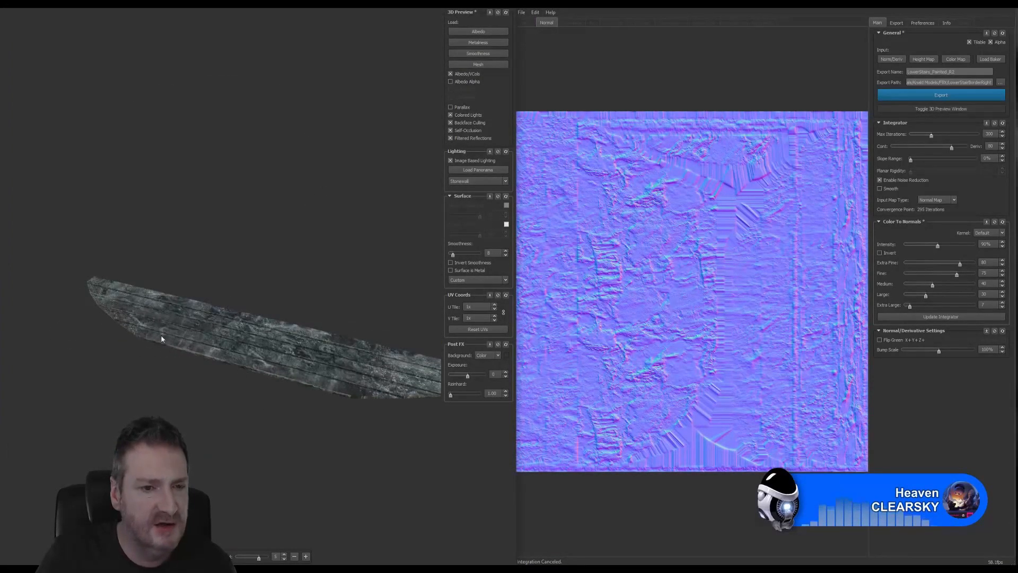
{"action": "middle_click_drag", "start_coordinate": [217, 438], "coordinate": [183, 413]}
{"action": "scroll", "coordinate": [279, 361], "scroll_direction": "up", "scroll_amount": 6}
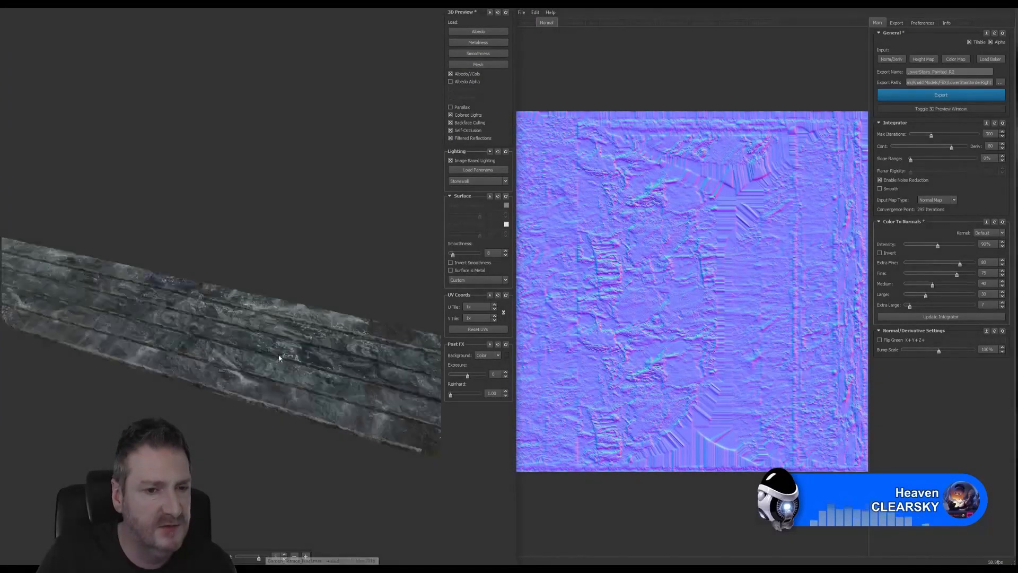
{"action": "middle_click_drag", "start_coordinate": [279, 369], "coordinate": [235, 368]}
{"action": "left_click_drag", "start_coordinate": [234, 365], "coordinate": [166, 336]}
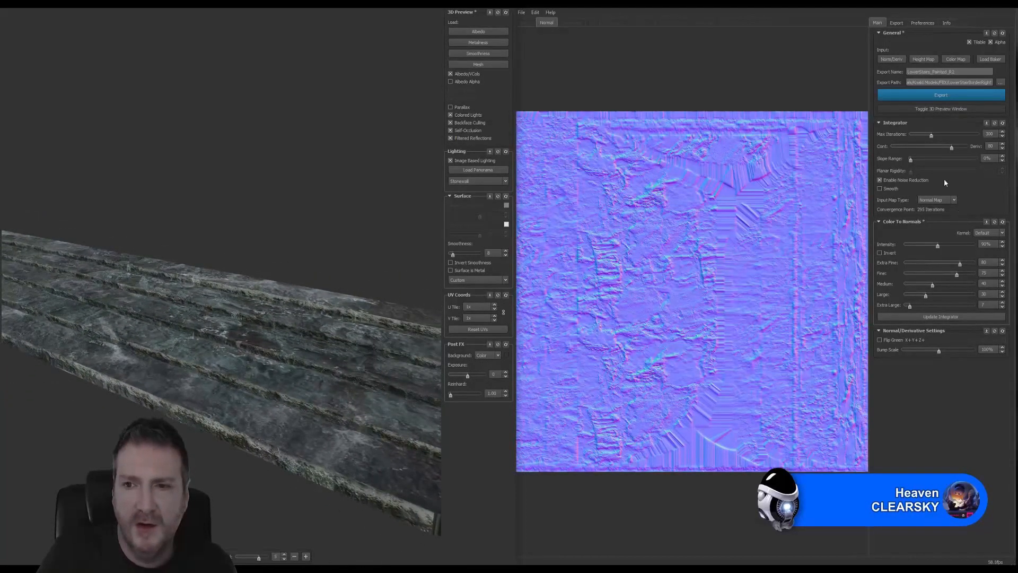
Set the export path to the LowerStairs folder inside FBX
{"action": "left_click", "coordinate": [897, 23]}
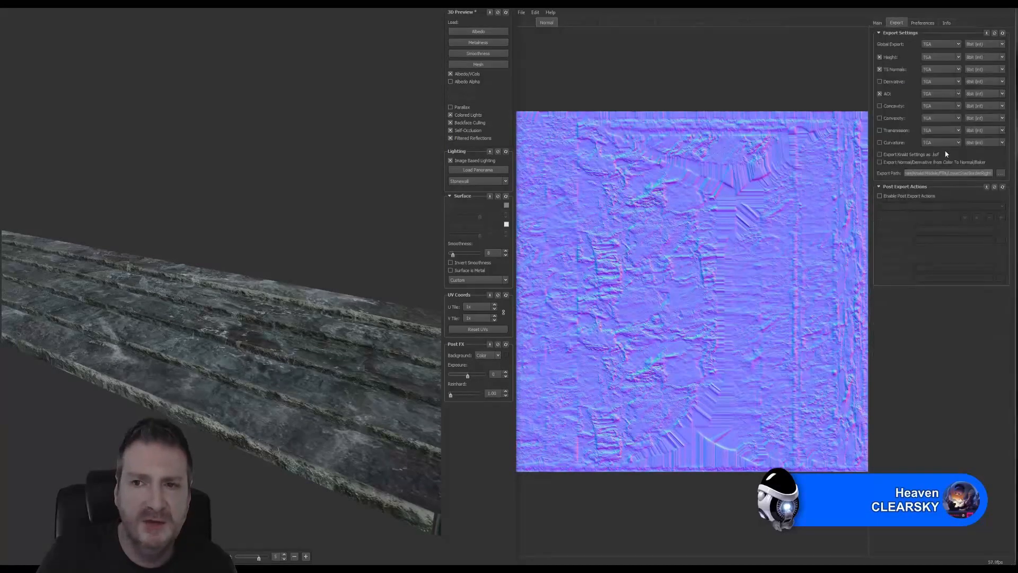
{"action": "left_click", "coordinate": [1000, 173]}
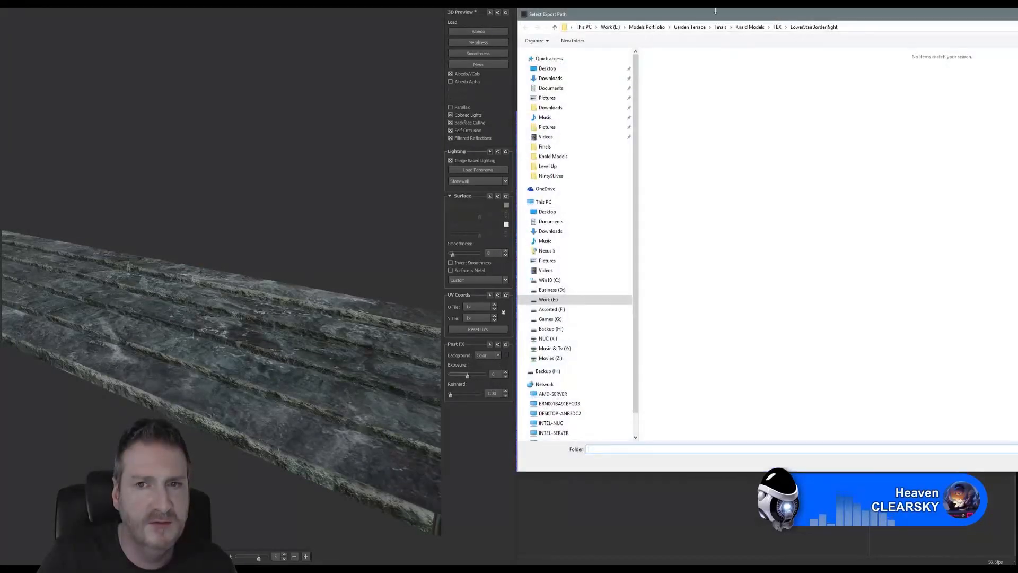
{"action": "left_click", "coordinate": [545, 37]}
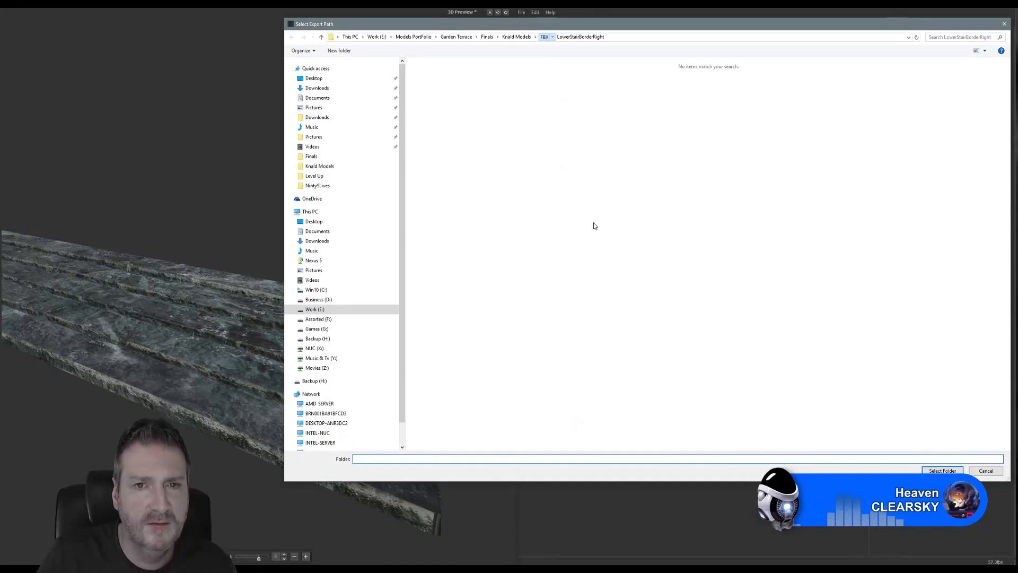
{"action": "double_click", "coordinate": [518, 135]}
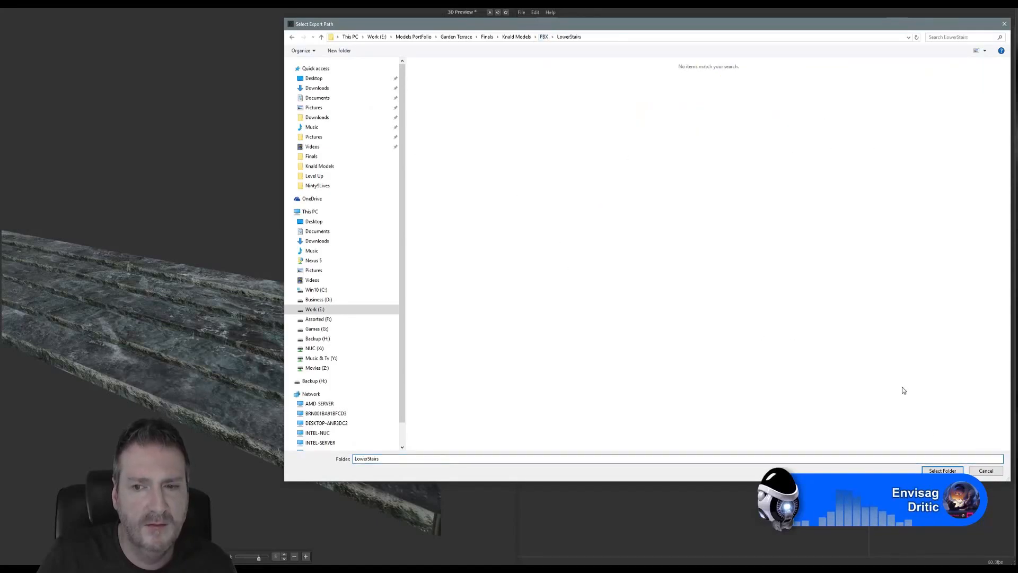
{"action": "left_click", "coordinate": [942, 470]}
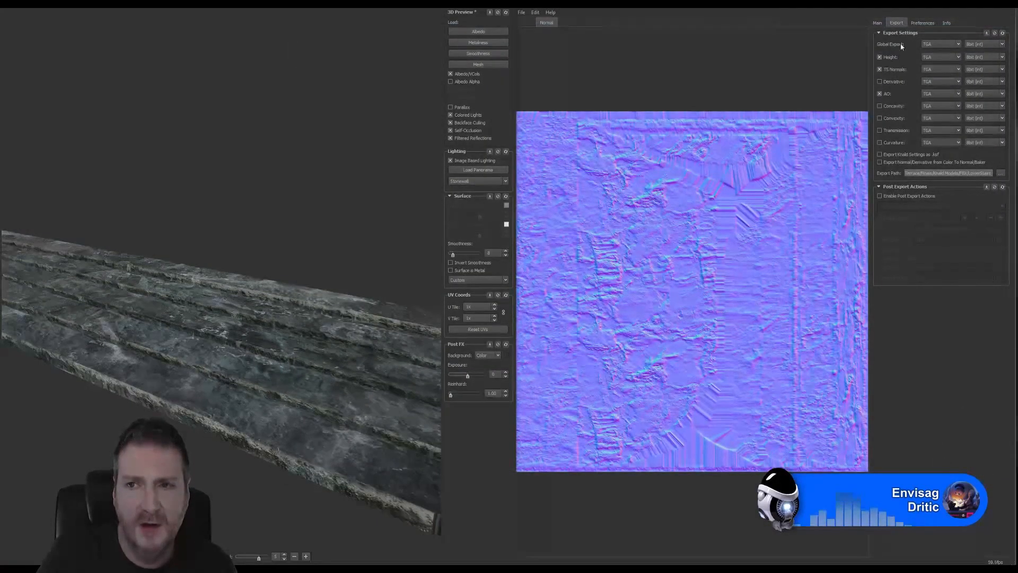
Set the Color To Normals frequencies: Extra Large about 52, Large about 86, Medium about 43, Fine about 53 and Extra Fine 30
{"action": "left_click", "coordinate": [877, 24]}
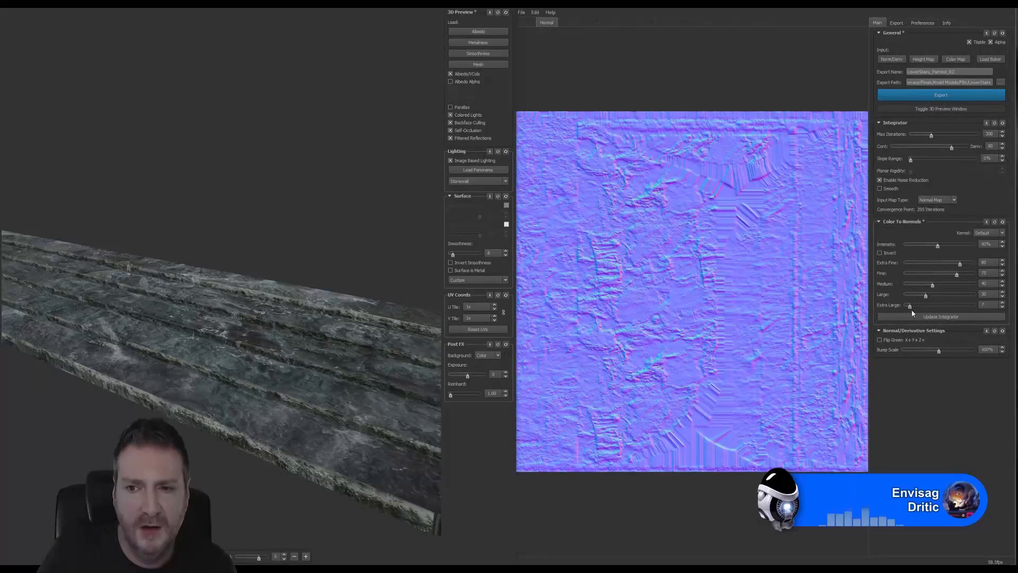
{"action": "left_click_drag", "start_coordinate": [910, 307], "coordinate": [940, 311]}
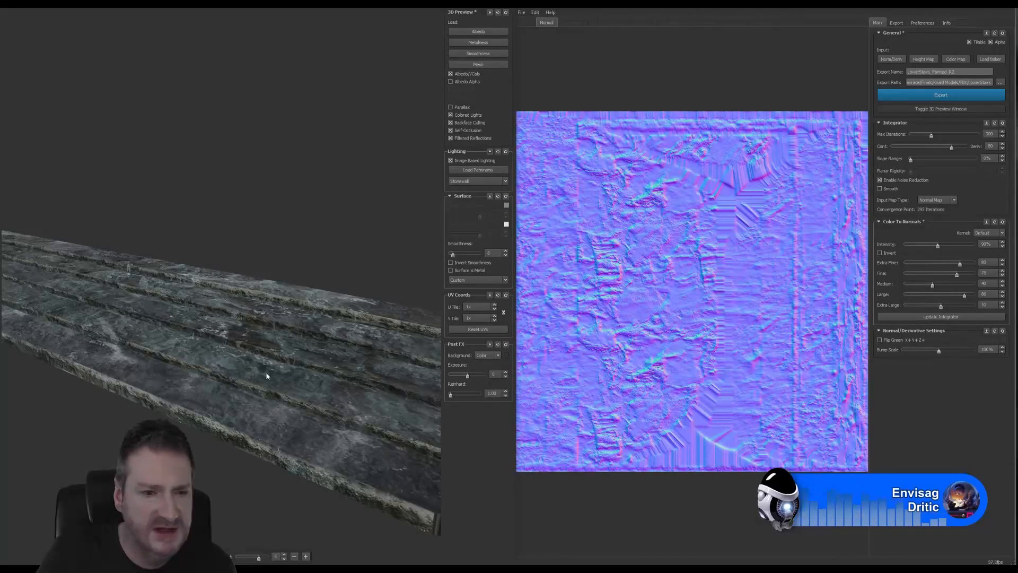
{"action": "left_click_drag", "start_coordinate": [161, 371], "coordinate": [250, 330]}
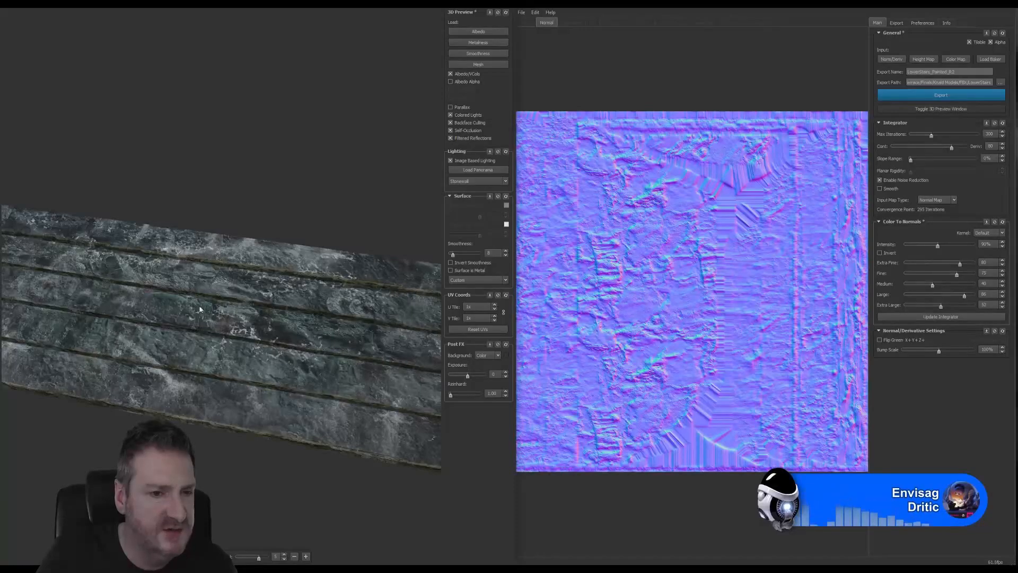
{"action": "left_click_drag", "start_coordinate": [292, 358], "coordinate": [268, 332]}
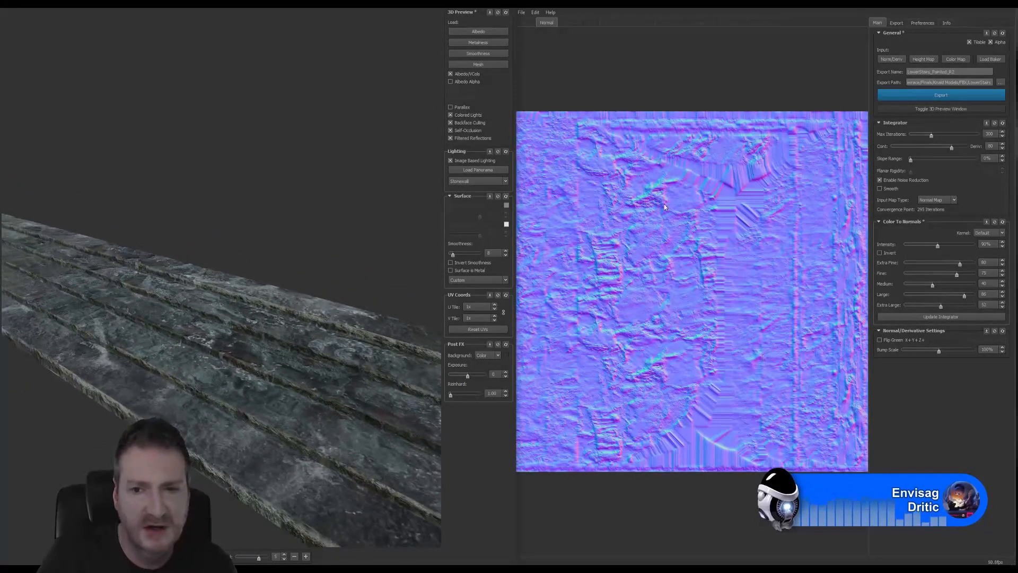
{"action": "mouse_move", "coordinate": [934, 288]}
{"action": "left_mouse_down"}
{"action": "mouse_move", "coordinate": [964, 289]}
{"action": "mouse_move", "coordinate": [936, 293]}
{"action": "mouse_move", "coordinate": [929, 284]}
{"action": "mouse_move", "coordinate": [942, 286]}
{"action": "mouse_move", "coordinate": [926, 272]}
{"action": "left_mouse_up"}
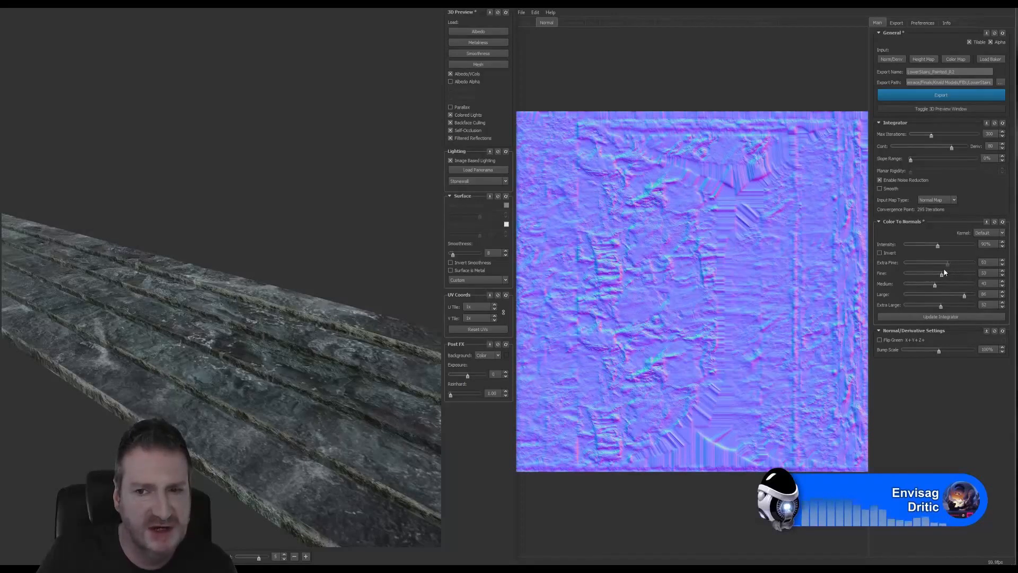
{"action": "left_click_drag", "start_coordinate": [944, 273], "coordinate": [923, 278]}
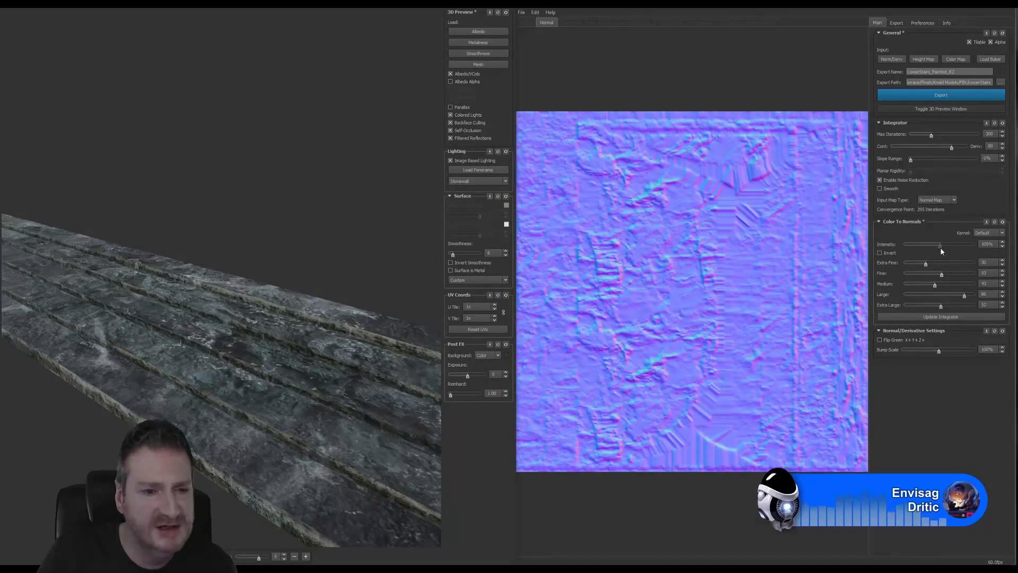
Set the Color To Normals intensity to 200% and check the relief of the lower stairs from several angles in the preview
{"action": "left_click_drag", "start_coordinate": [939, 248], "coordinate": [952, 250]}
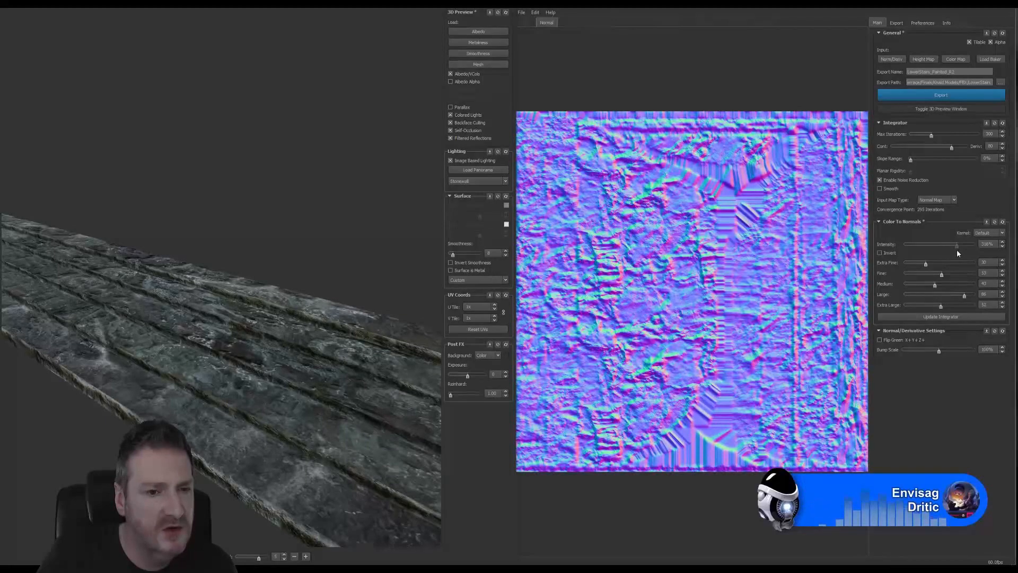
{"action": "left_click_drag", "start_coordinate": [231, 399], "coordinate": [181, 314]}
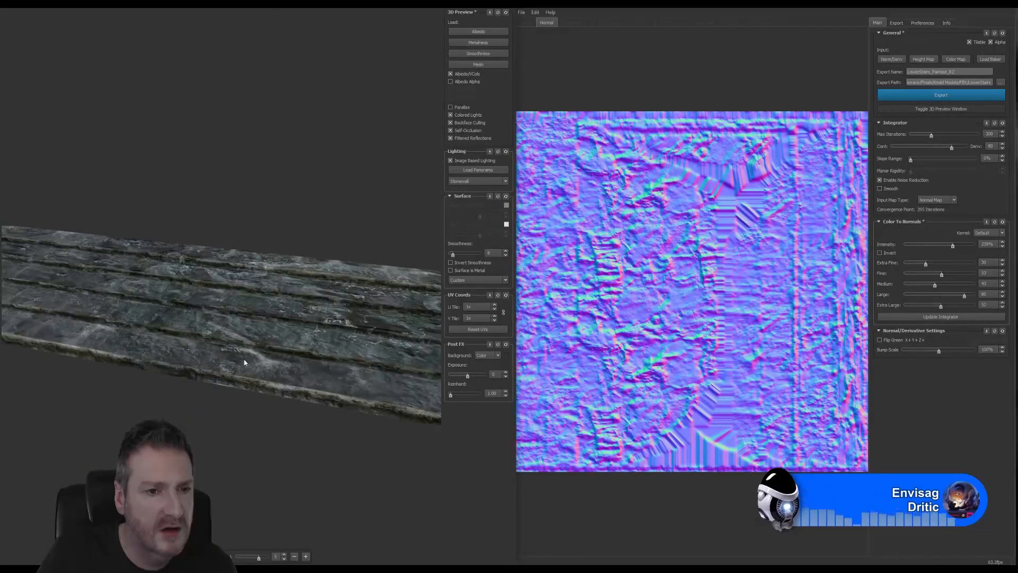
{"action": "left_click_drag", "start_coordinate": [266, 368], "coordinate": [274, 345]}
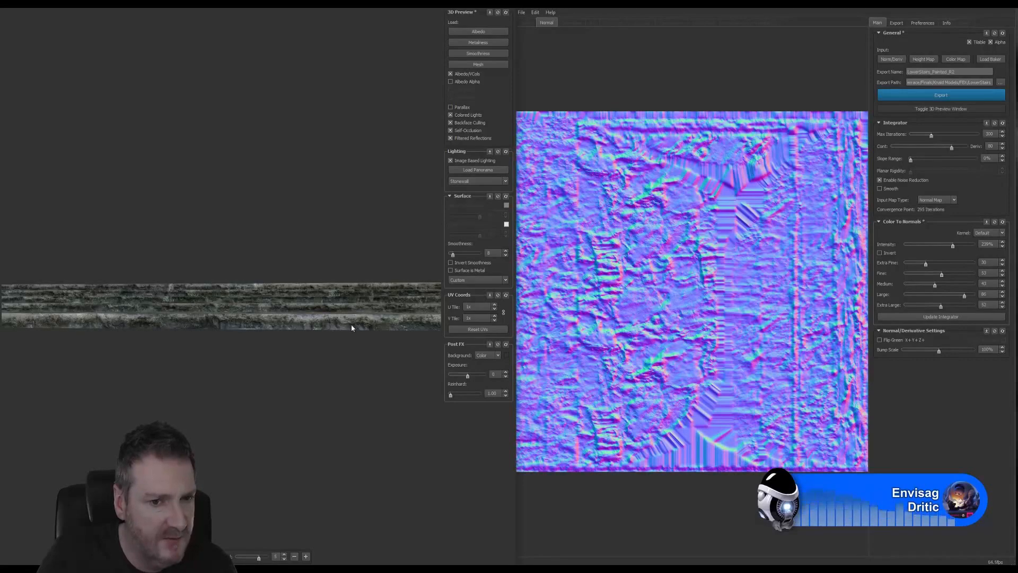
{"action": "left_click_drag", "start_coordinate": [351, 327], "coordinate": [318, 336]}
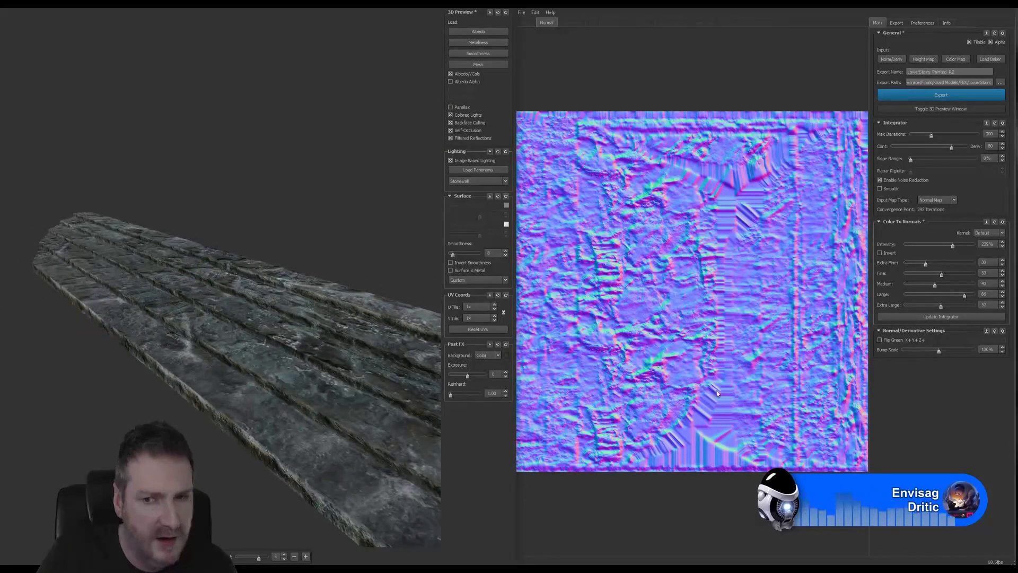
{"action": "double_click", "coordinate": [988, 243]}
{"action": "type", "text": "2"}
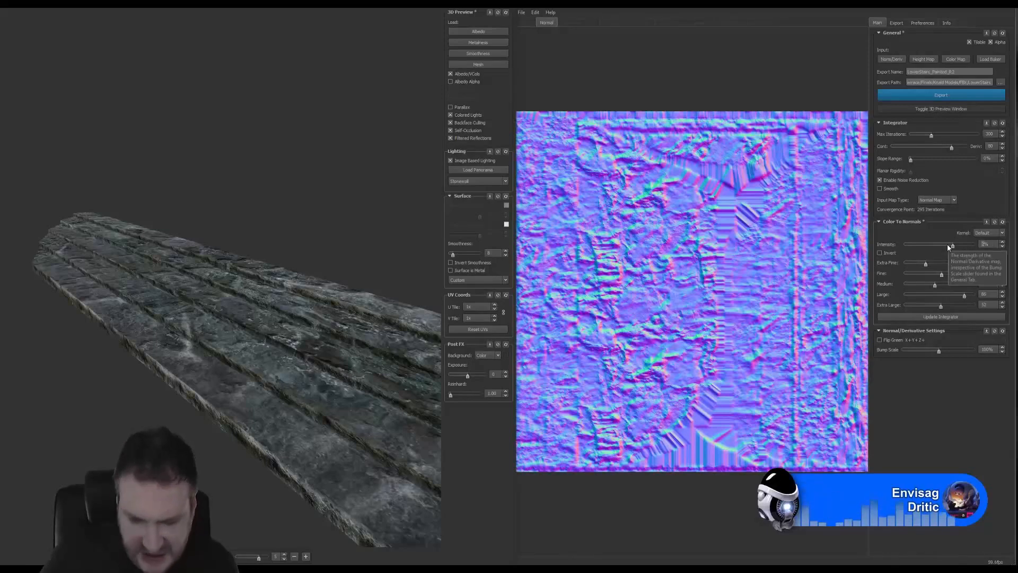
{"action": "type", "text": "00"}
{"action": "key", "text": "Return"}
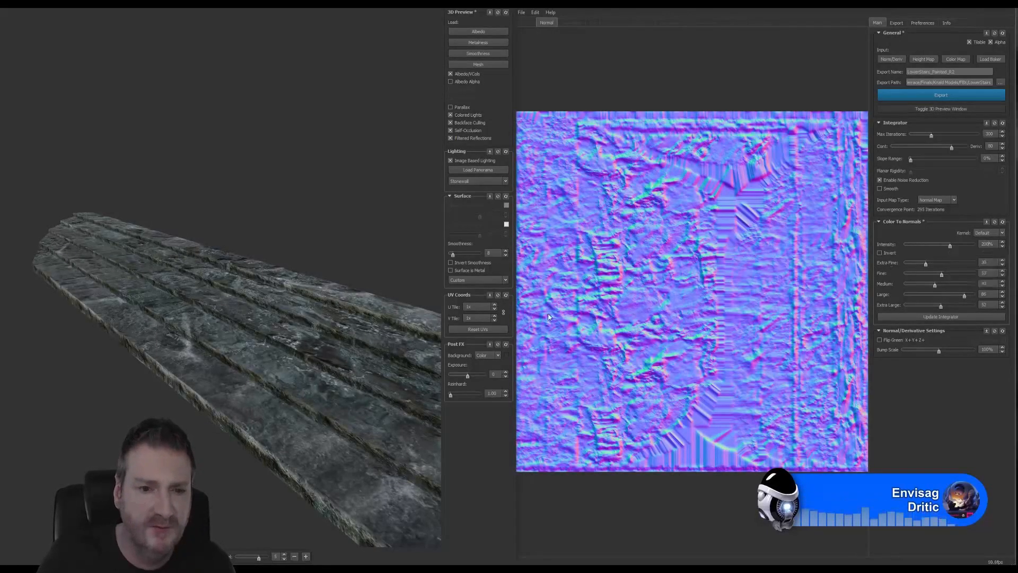
{"action": "left_click_drag", "start_coordinate": [310, 337], "coordinate": [258, 331]}
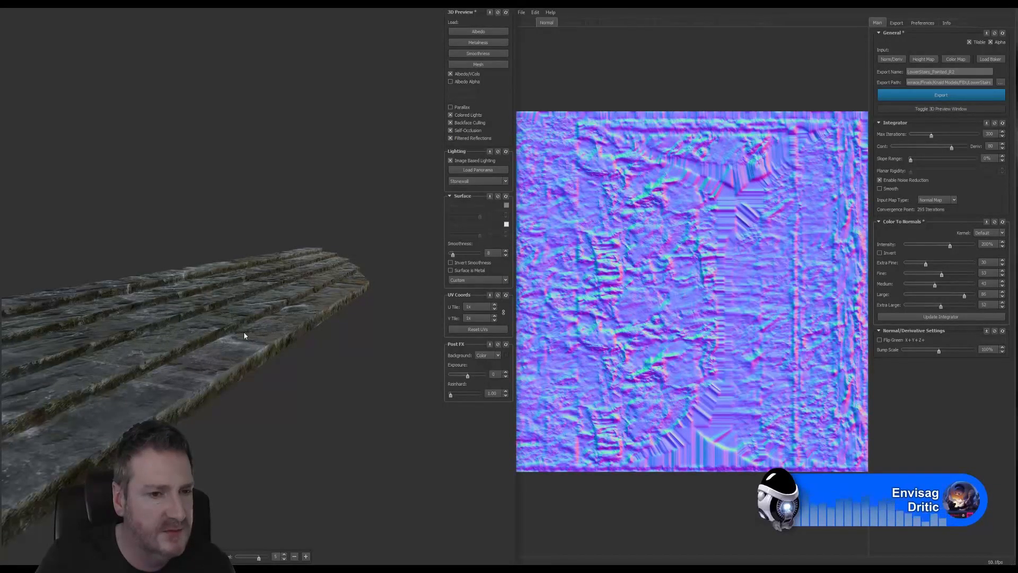
{"action": "left_click_drag", "start_coordinate": [244, 335], "coordinate": [176, 358]}
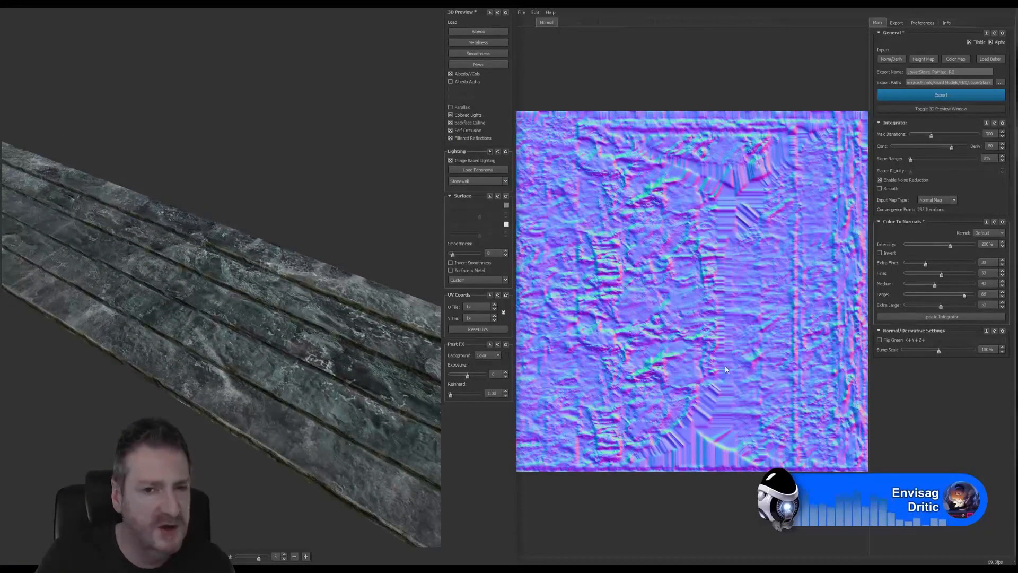
{"action": "left_click_drag", "start_coordinate": [272, 333], "coordinate": [264, 323]}
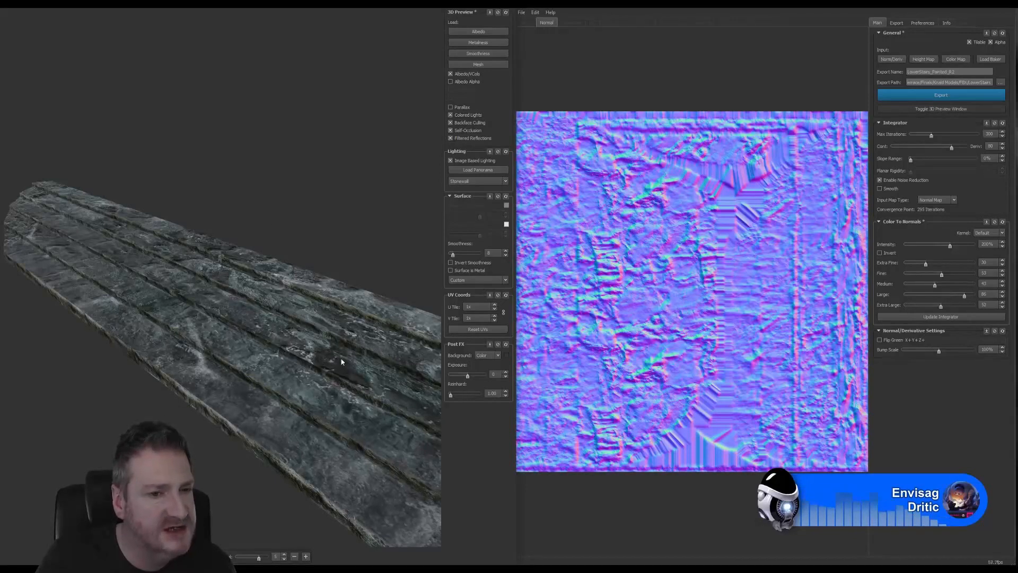
{"action": "left_click_drag", "start_coordinate": [244, 371], "coordinate": [238, 392]}
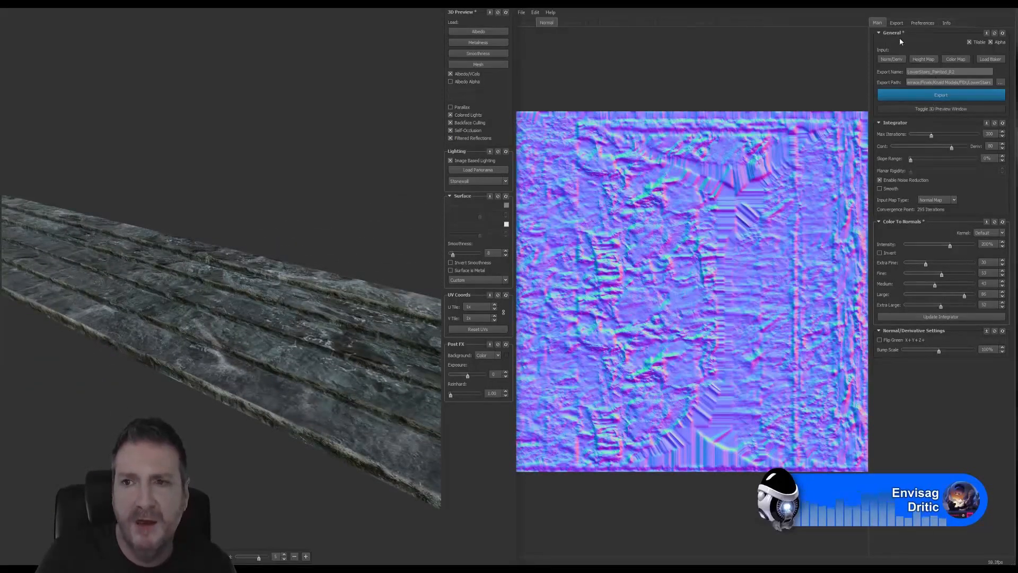
Check the export settings, update the integrator, review the height, AO and normal maps, and export the LowerStairs_Painted_R2 maps
{"action": "left_click", "coordinate": [896, 23]}
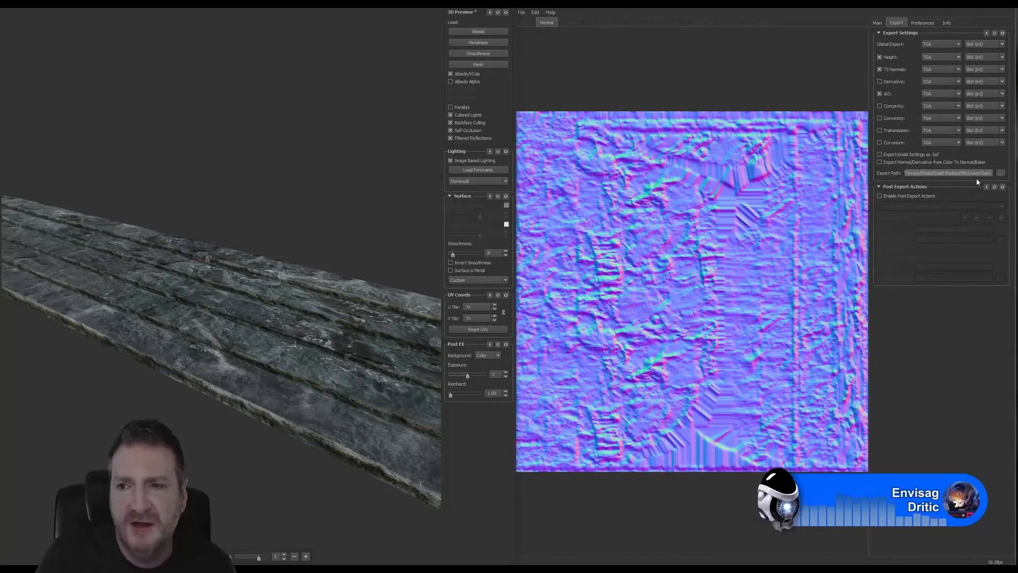
{"action": "left_click", "coordinate": [878, 23]}
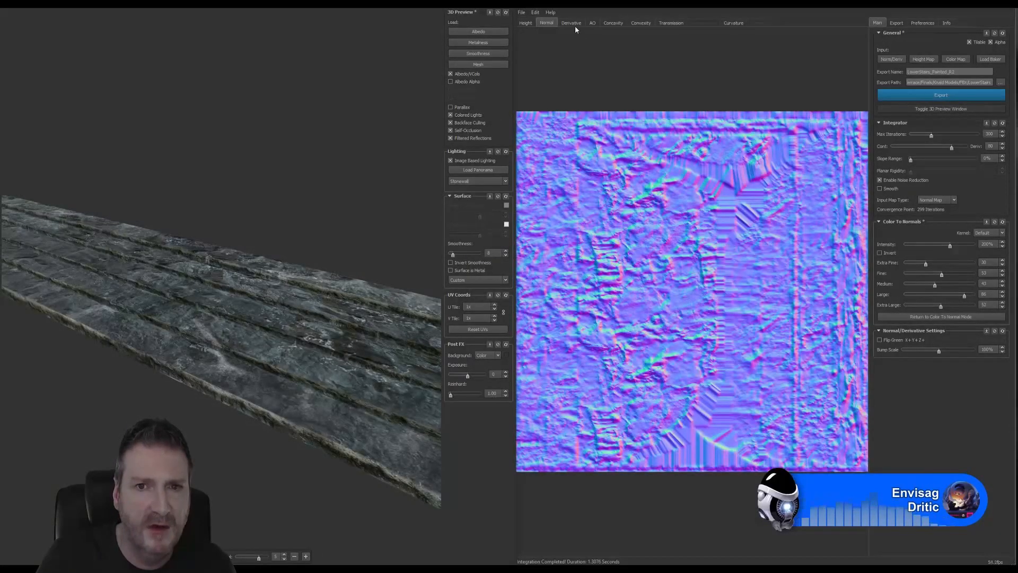
{"action": "left_click", "coordinate": [526, 24]}
{"action": "left_click", "coordinate": [592, 24]}
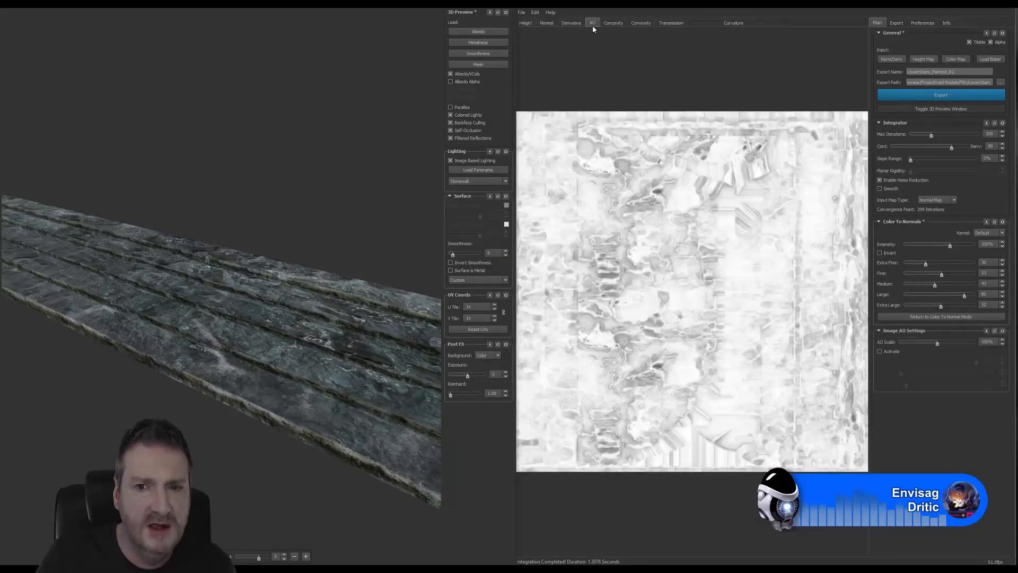
{"action": "left_click", "coordinate": [543, 25]}
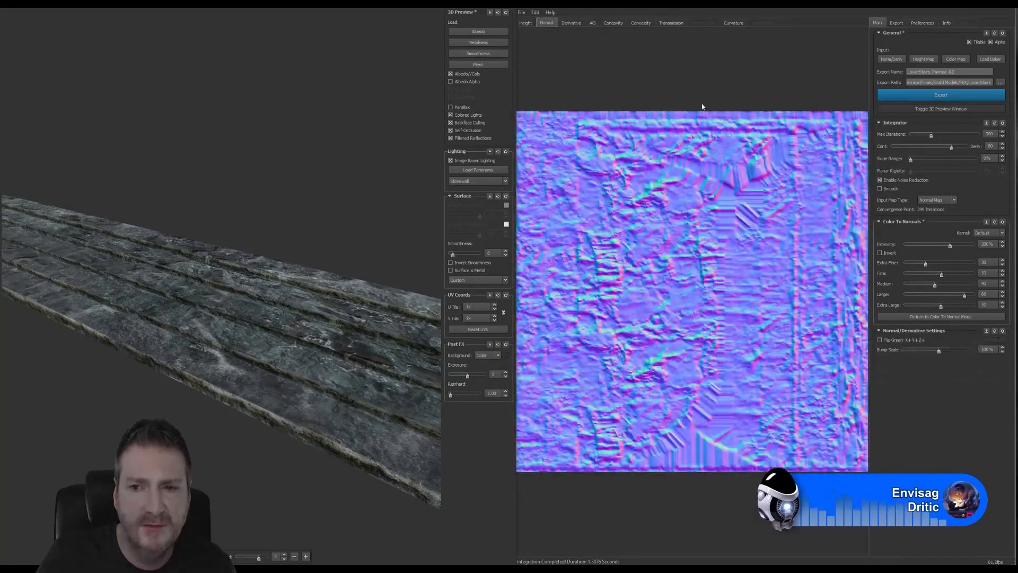
{"action": "left_click", "coordinate": [941, 96]}
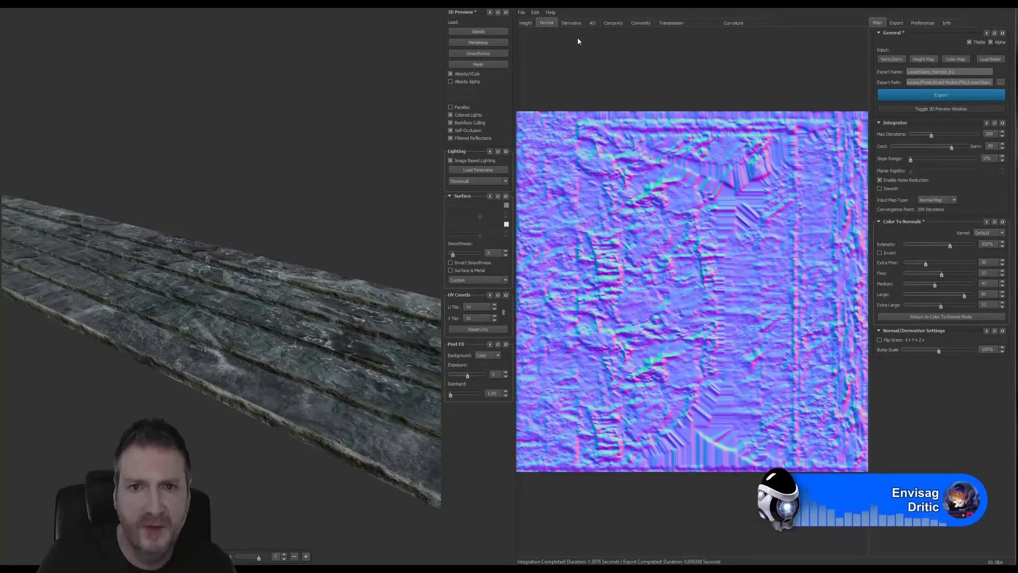
Load the painted color map from the LowerTerraceTiles folder inside FBX and import the LowerTerraceTiles.fbx mesh for its preview
{"action": "left_click", "coordinate": [958, 59]}
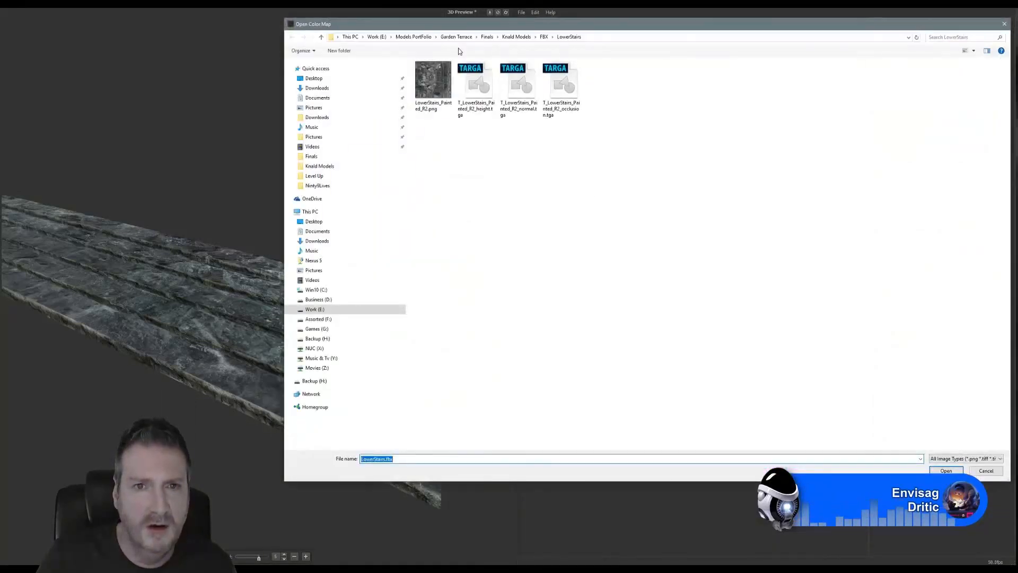
{"action": "left_click", "coordinate": [545, 37]}
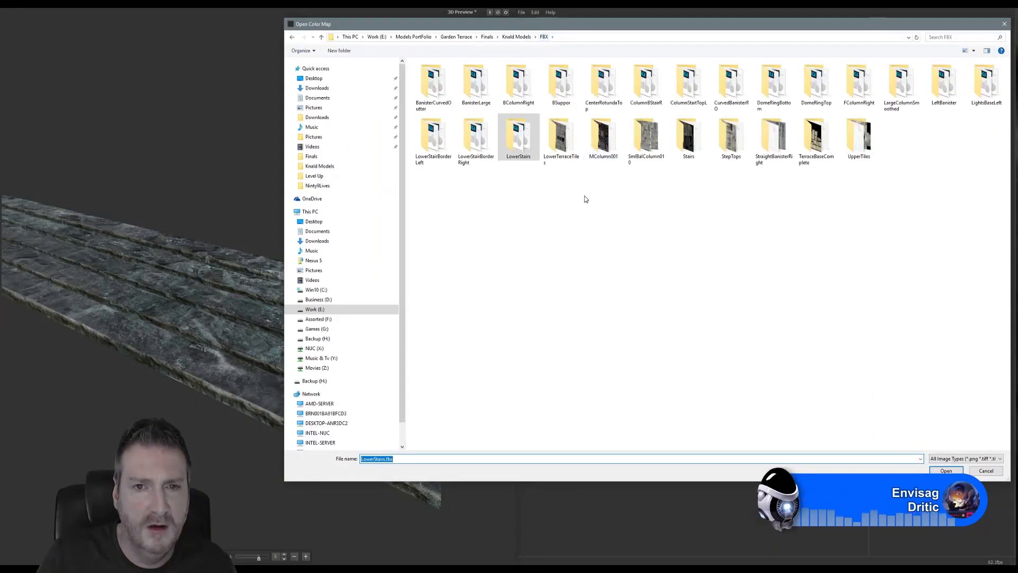
{"action": "double_click", "coordinate": [564, 158]}
{"action": "double_click", "coordinate": [432, 85]}
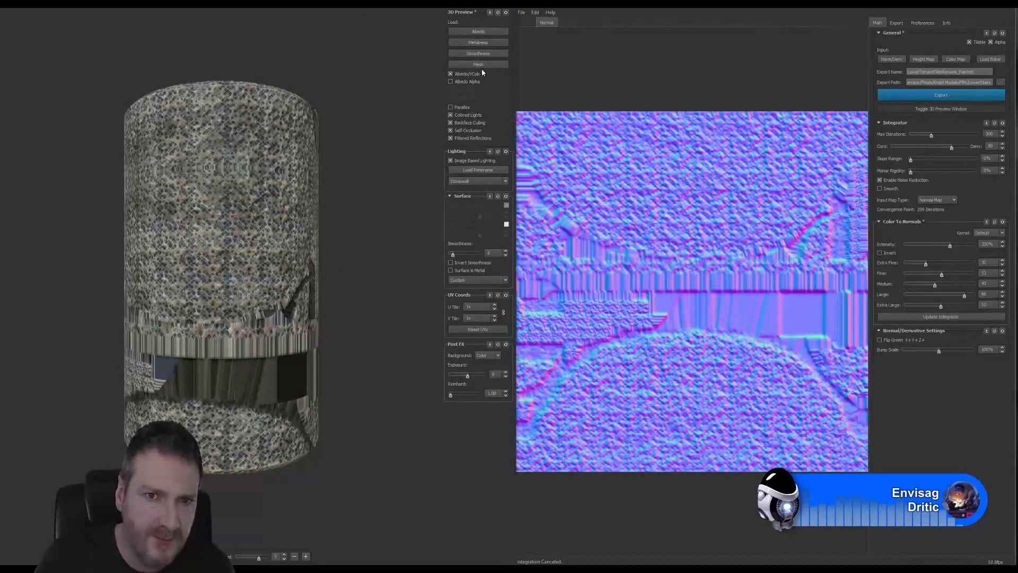
{"action": "left_click", "coordinate": [478, 65]}
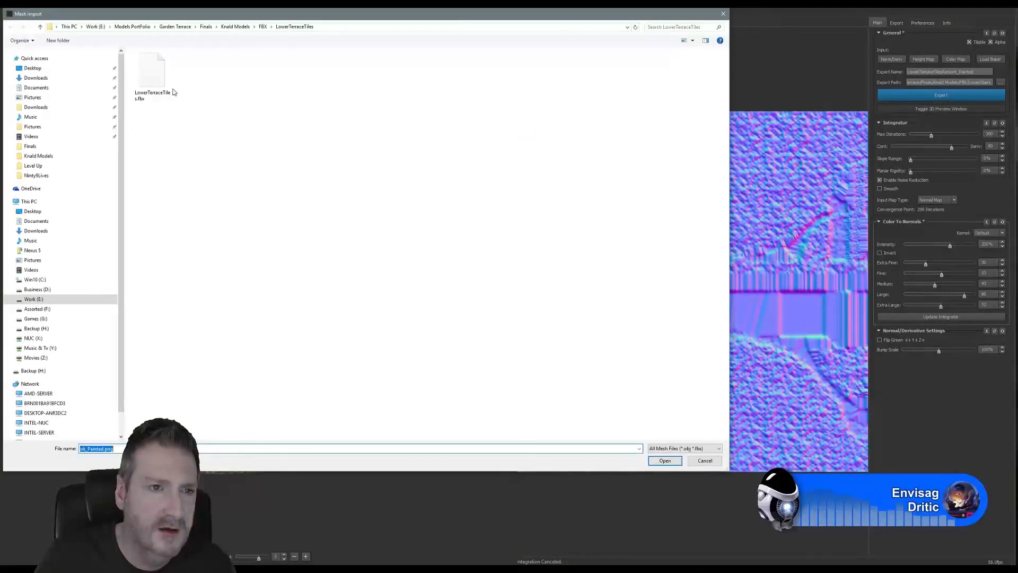
{"action": "double_click", "coordinate": [160, 85]}
Examine the lower terrace and staircase in the full 3ds Max scene, and inspect the tiled mesh up close in Knald
{"action": "left_click_drag", "start_coordinate": [320, 269], "coordinate": [415, 276]}
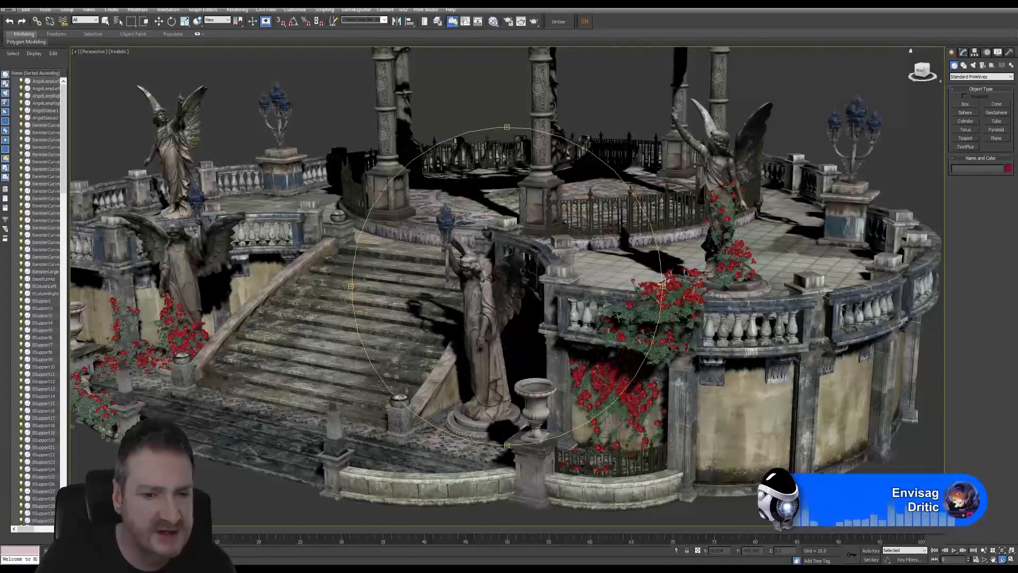
{"action": "left_click_drag", "start_coordinate": [465, 349], "coordinate": [594, 414]}
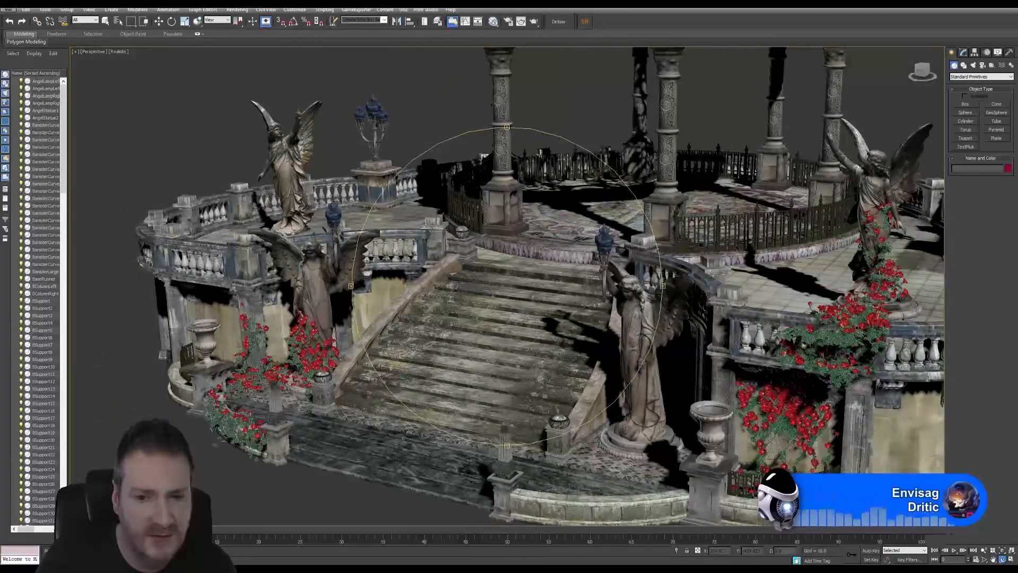
{"action": "left_click_drag", "start_coordinate": [507, 401], "coordinate": [339, 395]}
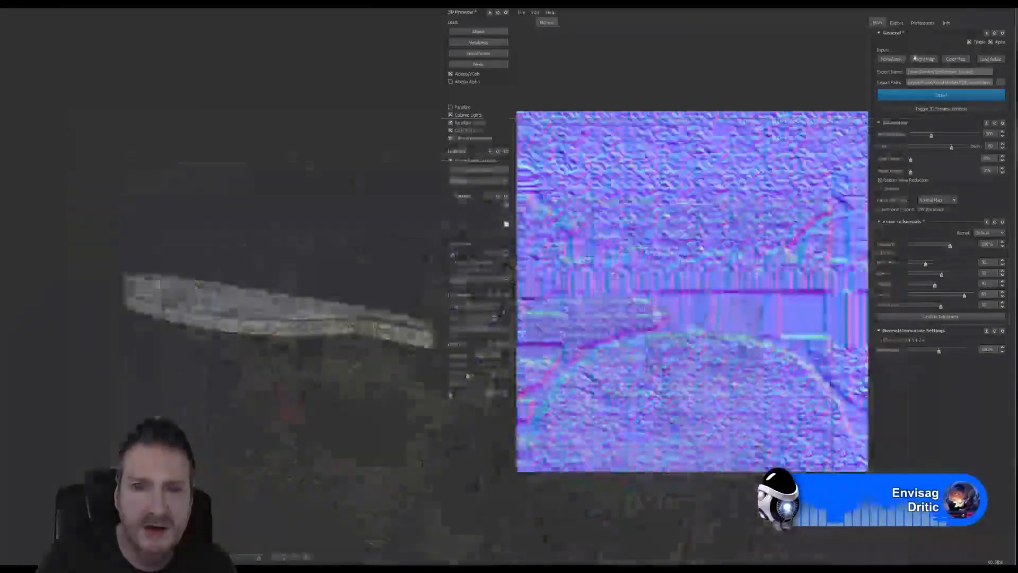
{"action": "left_click_drag", "start_coordinate": [316, 511], "coordinate": [200, 312]}
{"action": "scroll", "coordinate": [228, 332], "scroll_direction": "up", "scroll_amount": 5}
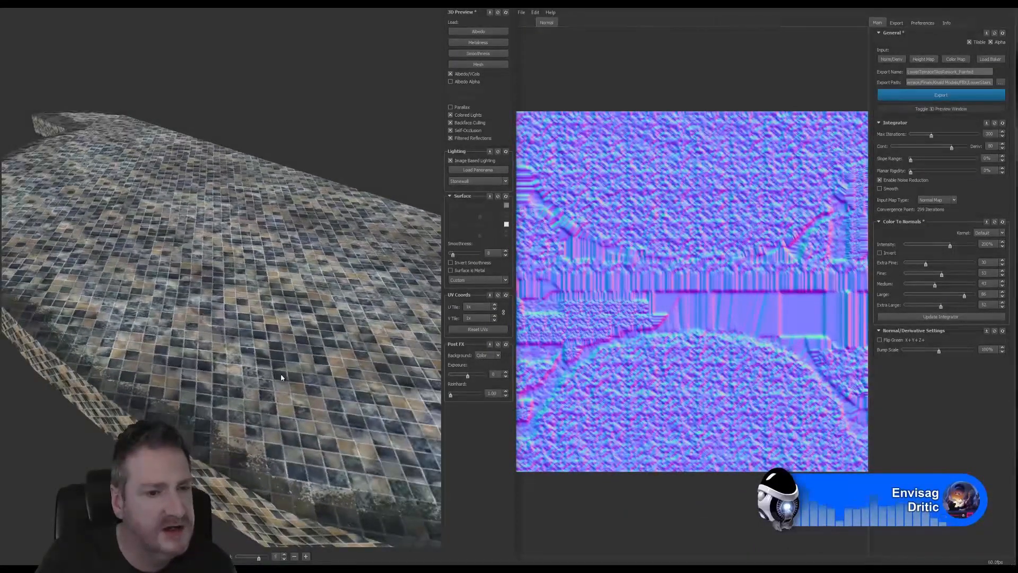
{"action": "left_click_drag", "start_coordinate": [281, 377], "coordinate": [217, 331]}
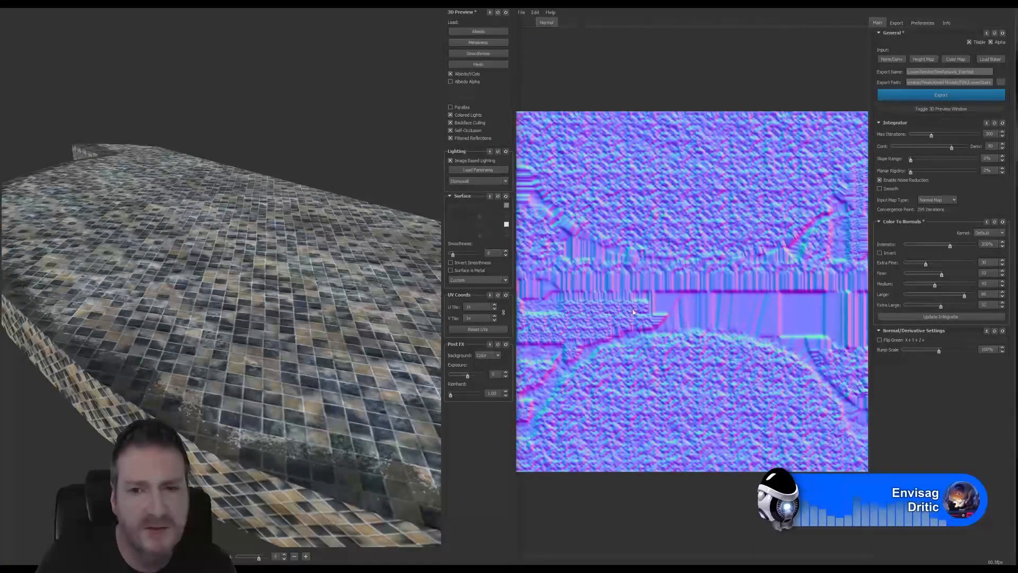
Set the export path to the LowerTerraceTiles folder inside FBX
{"action": "left_click", "coordinate": [897, 23]}
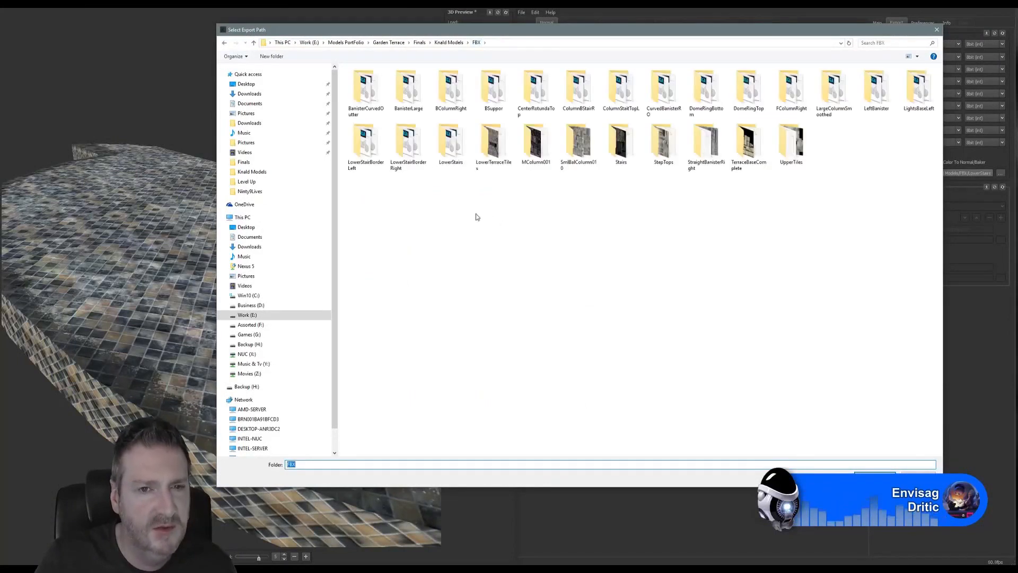
{"action": "double_click", "coordinate": [493, 142]}
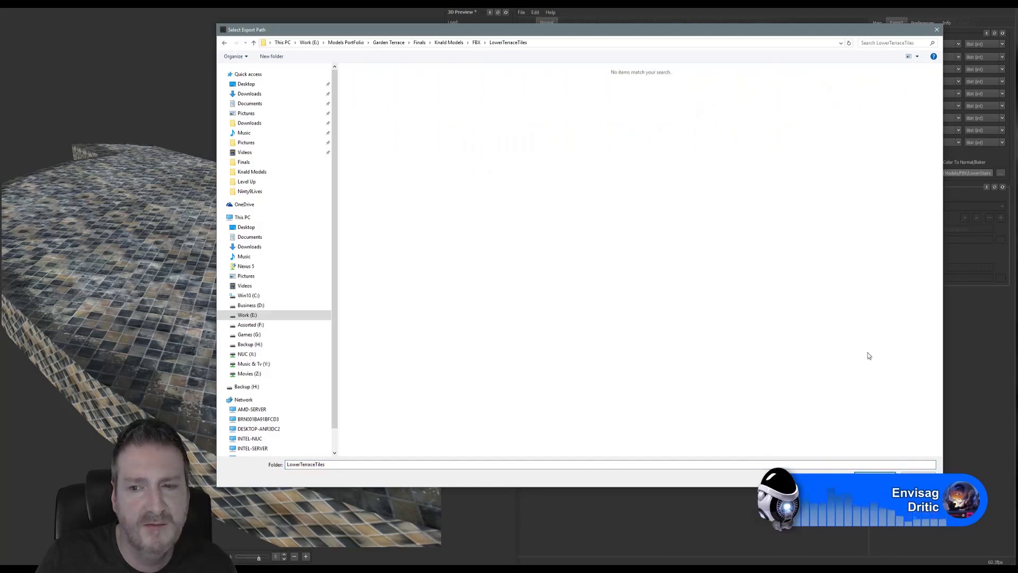
{"action": "left_click", "coordinate": [875, 475]}
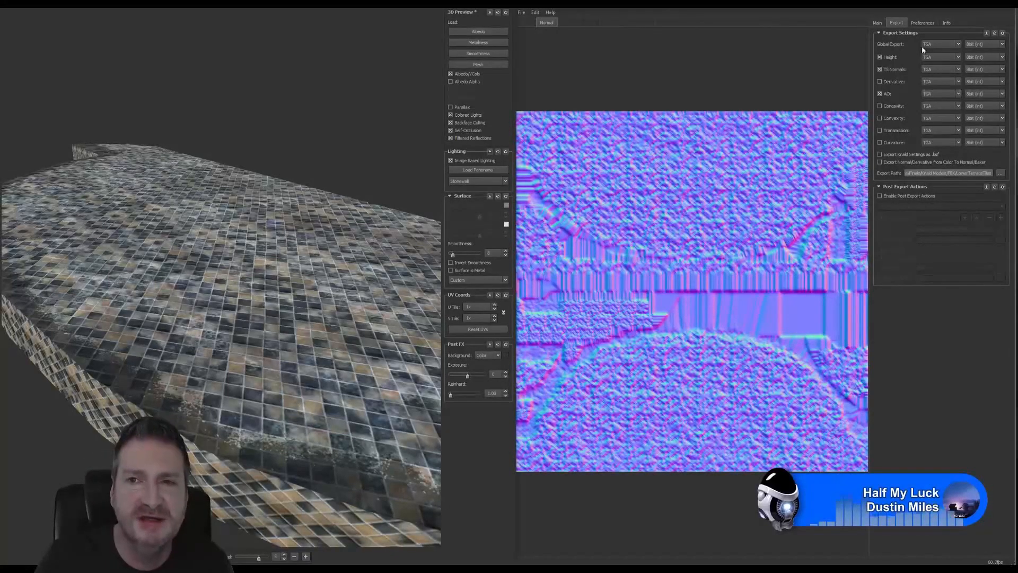
Lower the Color To Normals Large strength to 54 and reduce Extra Large for the lower terrace tiles
{"action": "left_click", "coordinate": [877, 23]}
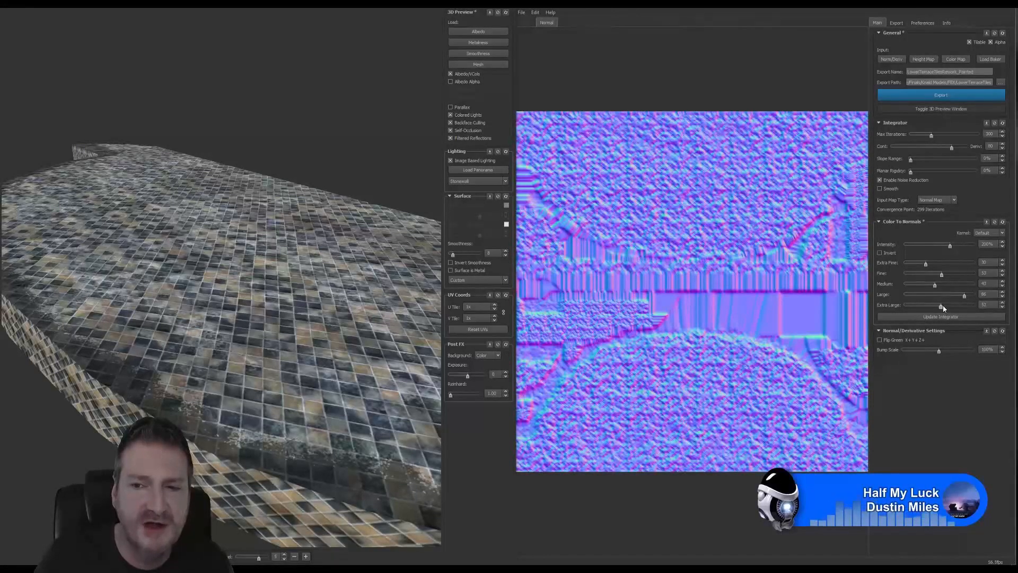
{"action": "mouse_move", "coordinate": [943, 304]}
{"action": "left_mouse_down"}
{"action": "mouse_move", "coordinate": [908, 307]}
{"action": "mouse_move", "coordinate": [939, 306]}
{"action": "left_mouse_up"}
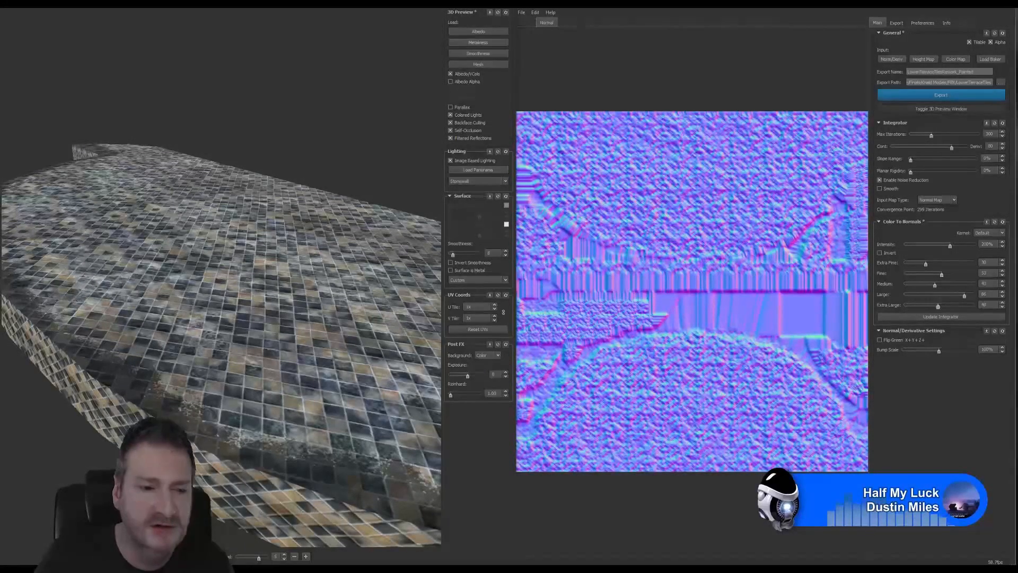
{"action": "key", "text": "super"}
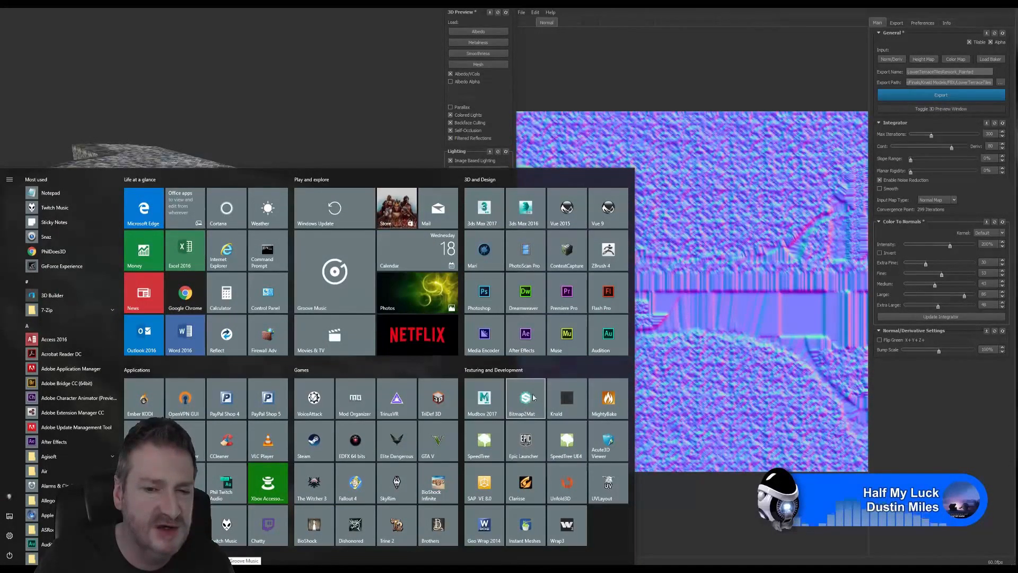
{"action": "left_click", "coordinate": [977, 349]}
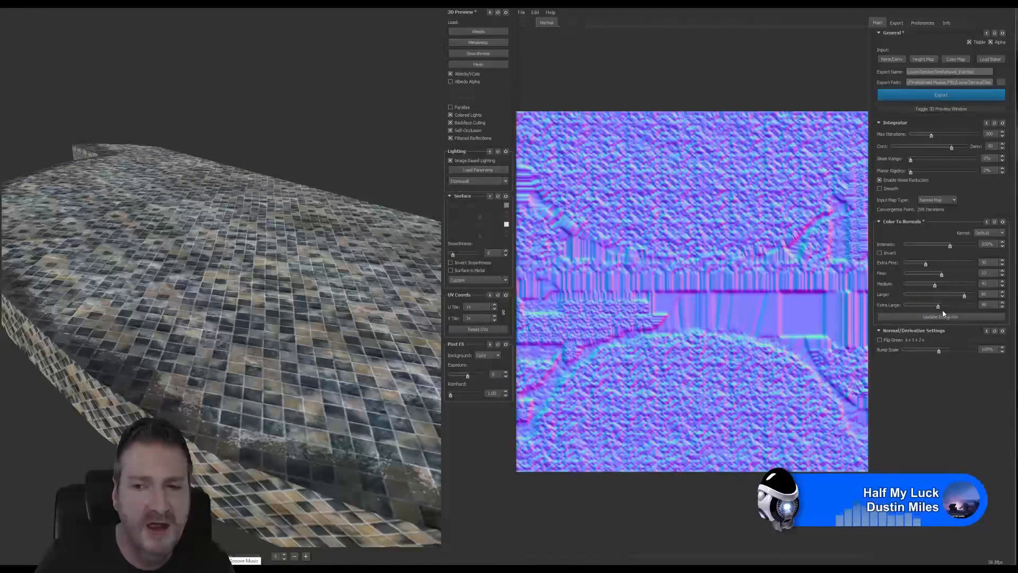
{"action": "left_click_drag", "start_coordinate": [939, 307], "coordinate": [920, 307]}
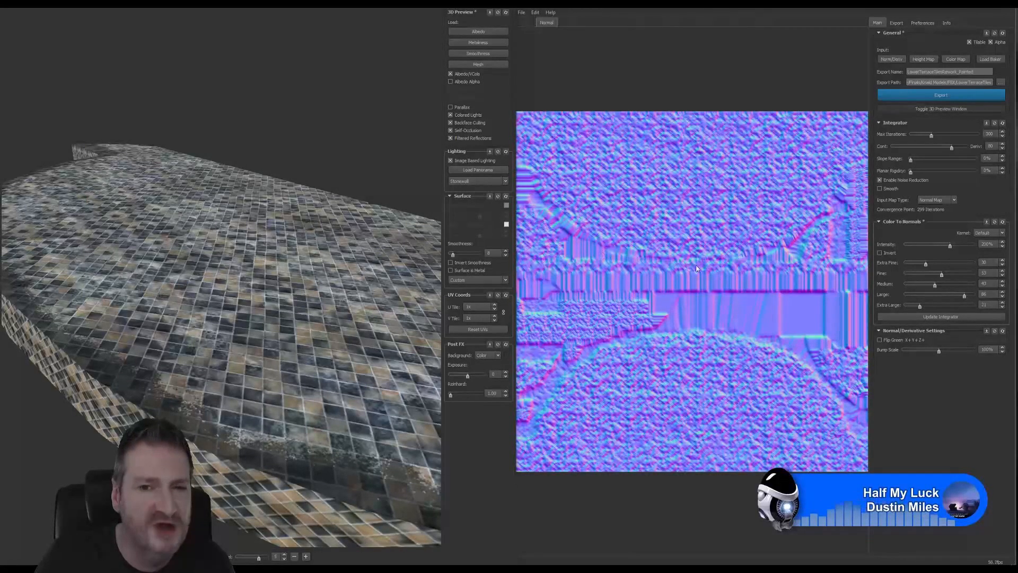
{"action": "left_click_drag", "start_coordinate": [922, 307], "coordinate": [943, 294]}
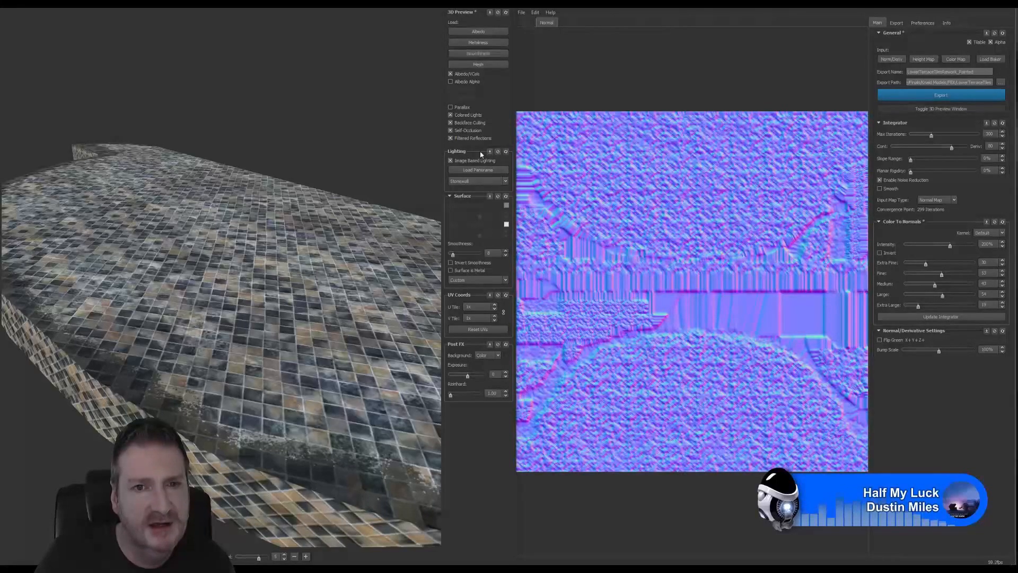
Switch to the Edge browser and search Google for "knald"
{"action": "key", "text": "super"}
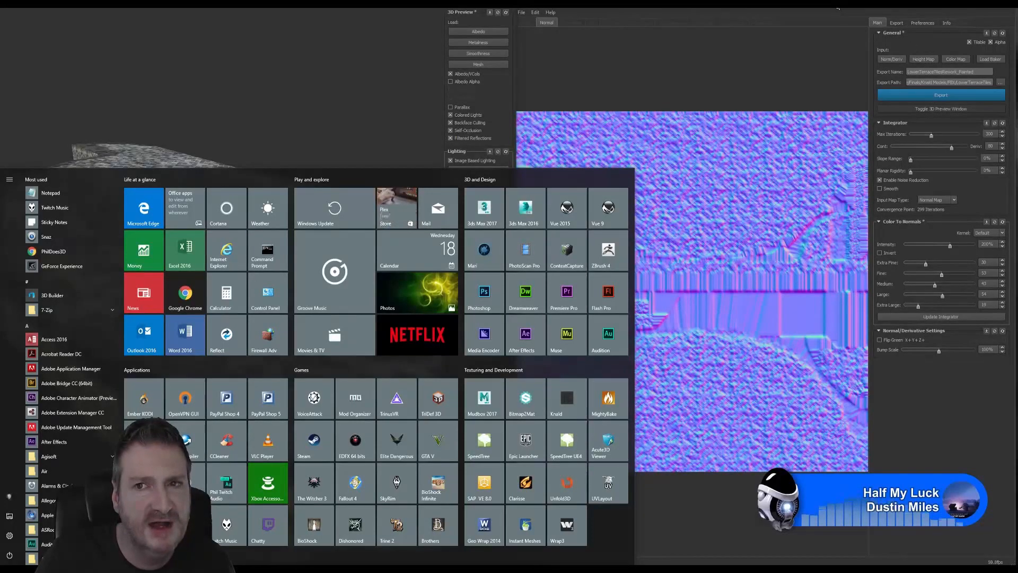
{"action": "left_click", "coordinate": [882, 22]}
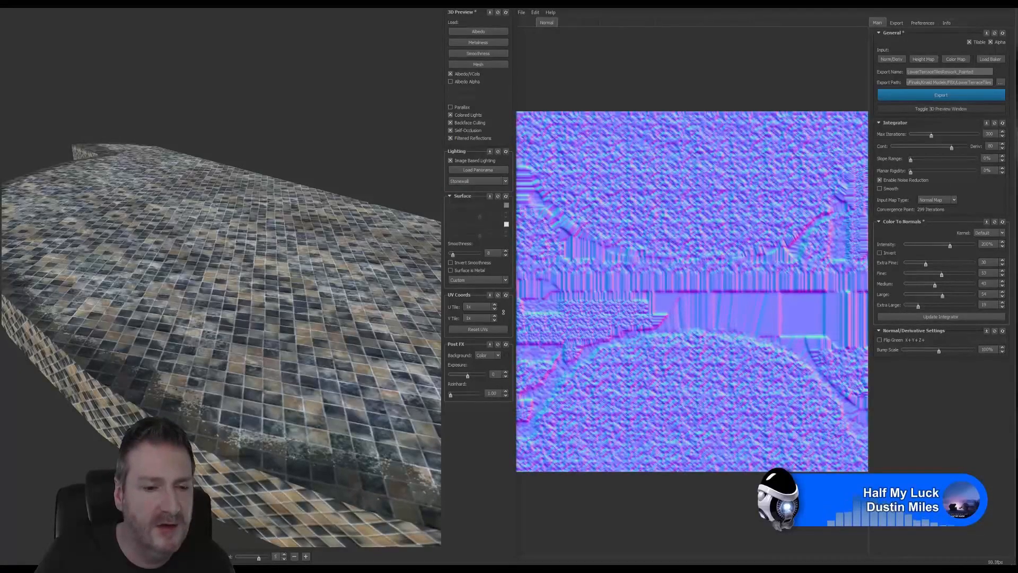
{"action": "key", "text": "alt+Tab"}
{"action": "left_click", "coordinate": [65, 19]}
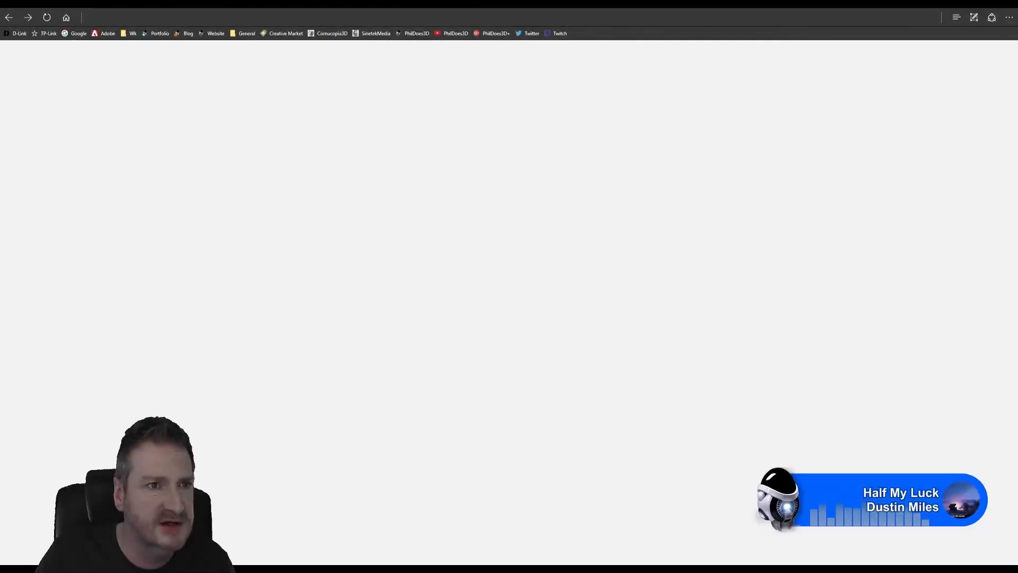
{"action": "left_click", "coordinate": [75, 33]}
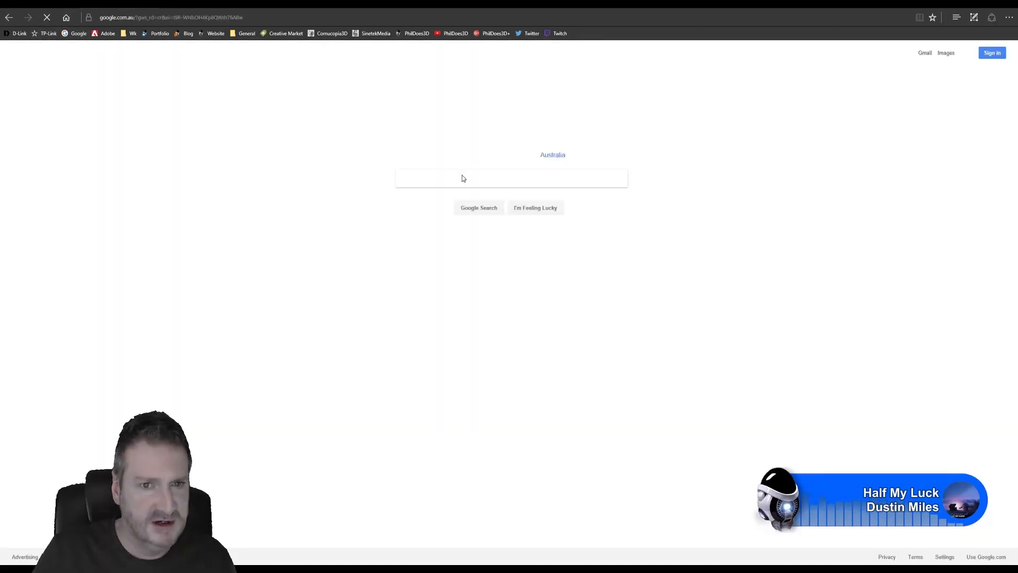
{"action": "type", "text": "k"}
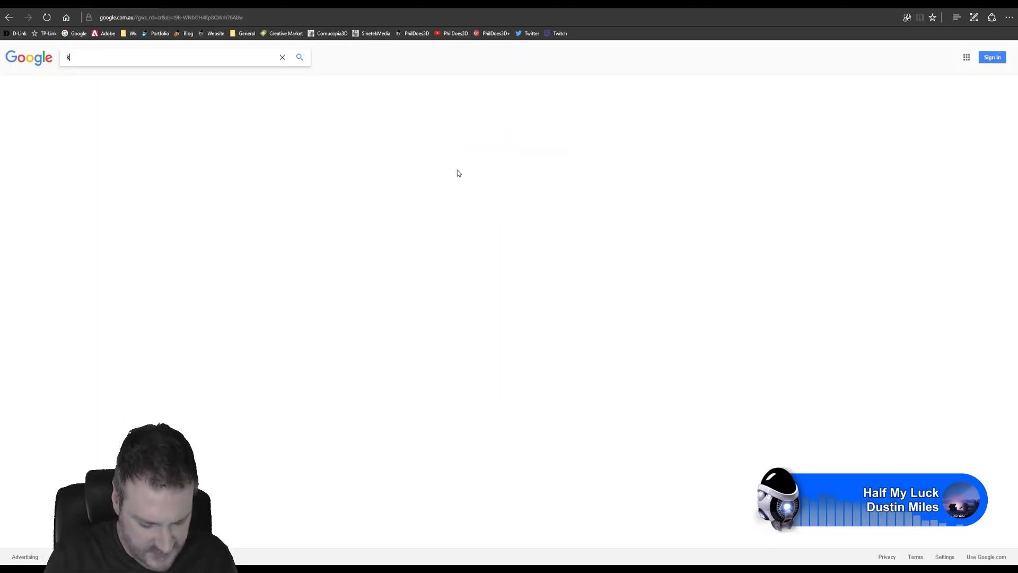
{"action": "type", "text": "nald"}
{"action": "key", "text": "Return"}
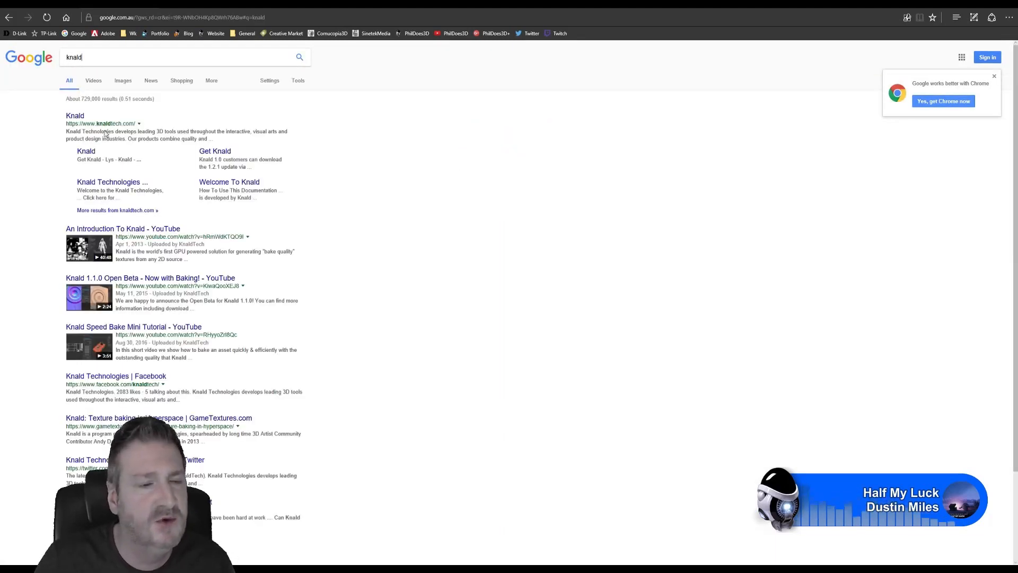
Examine the licence options on the Knald website's Get Knald page and return to the Knald application
{"action": "left_click", "coordinate": [76, 116]}
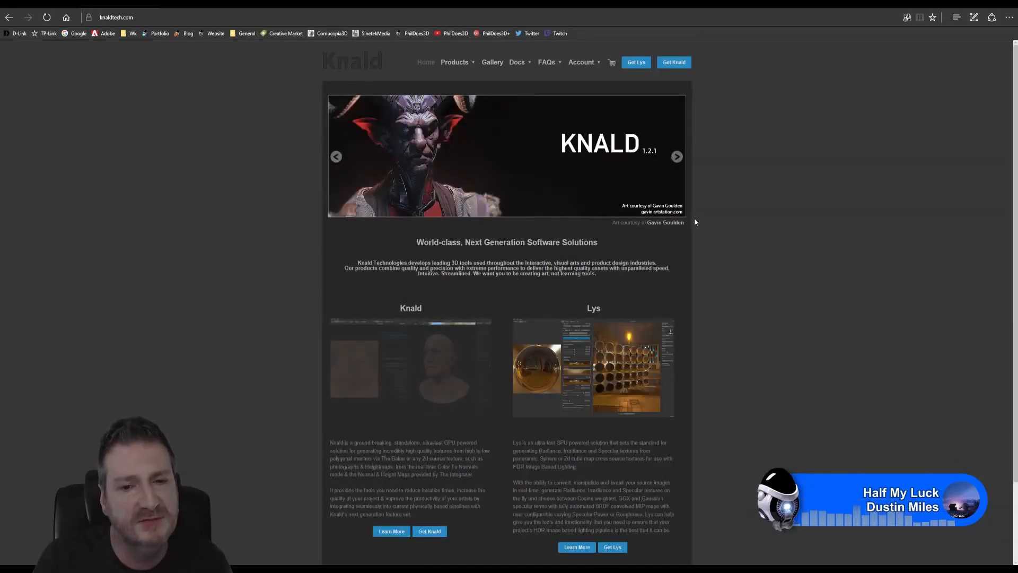
{"action": "left_click", "coordinate": [675, 63]}
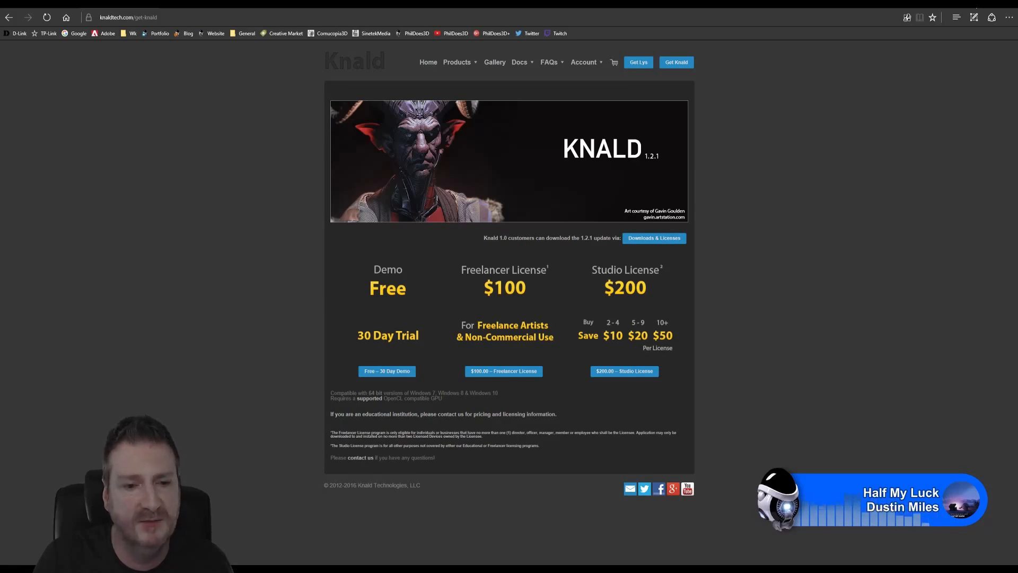
{"action": "key", "text": "alt+Tab"}
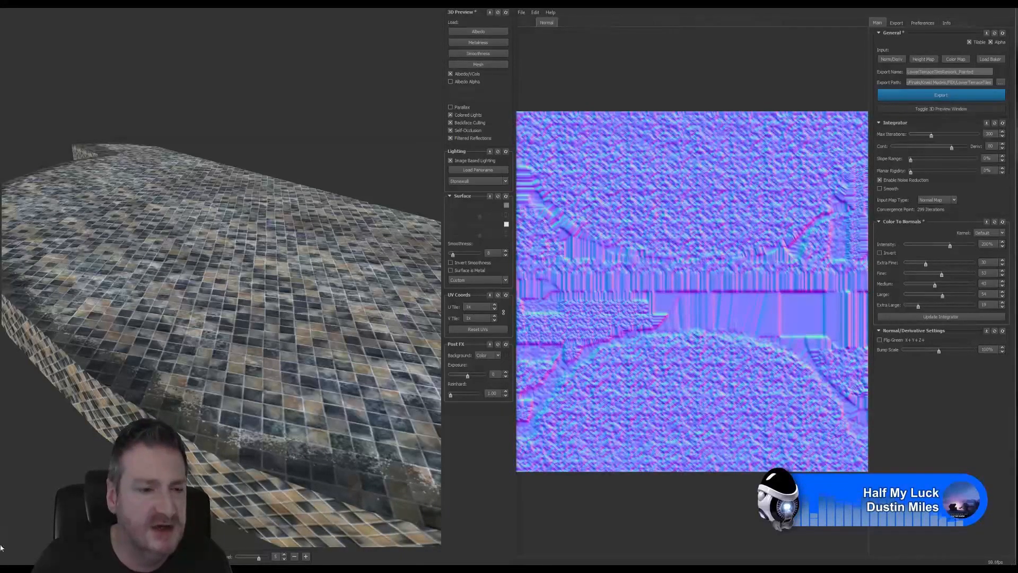
Switch to 3ds Max and examine the lower terrace, staircase and upper terrace of the full scene
{"action": "left_click", "coordinate": [10, 565]}
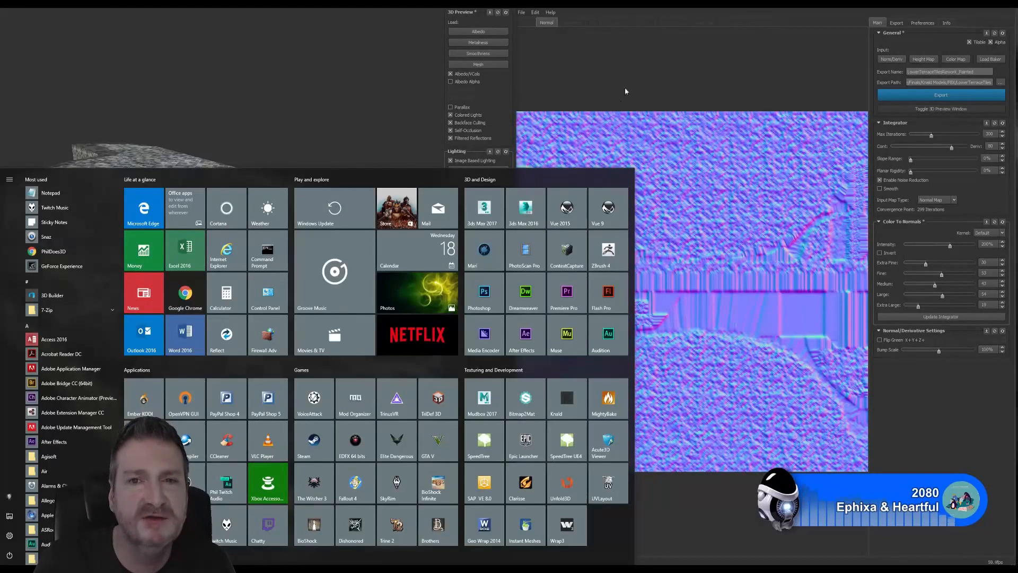
{"action": "left_click", "coordinate": [628, 72]}
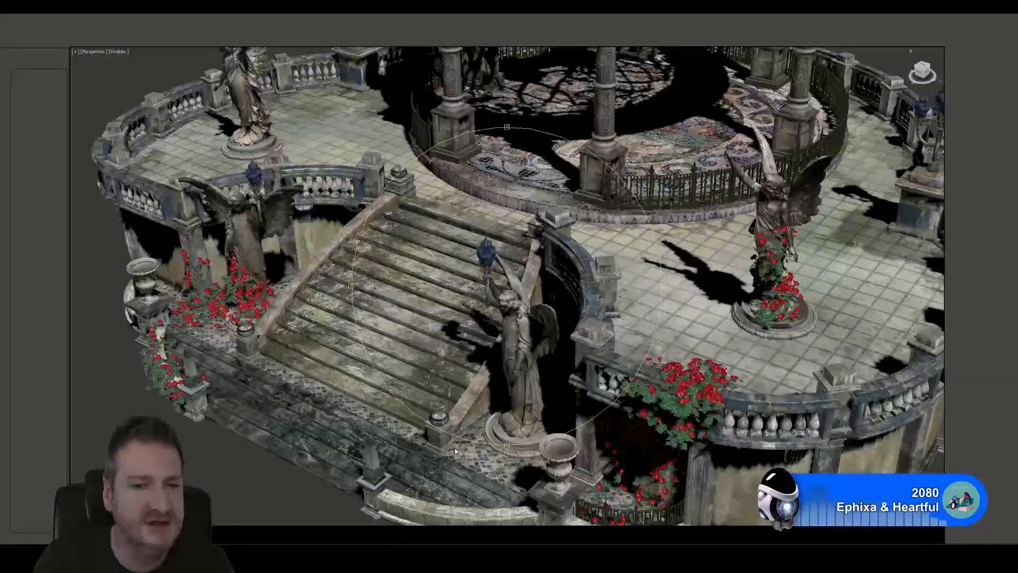
{"action": "middle_click_drag", "start_coordinate": [550, 253], "coordinate": [642, 254], "text": "alt"}
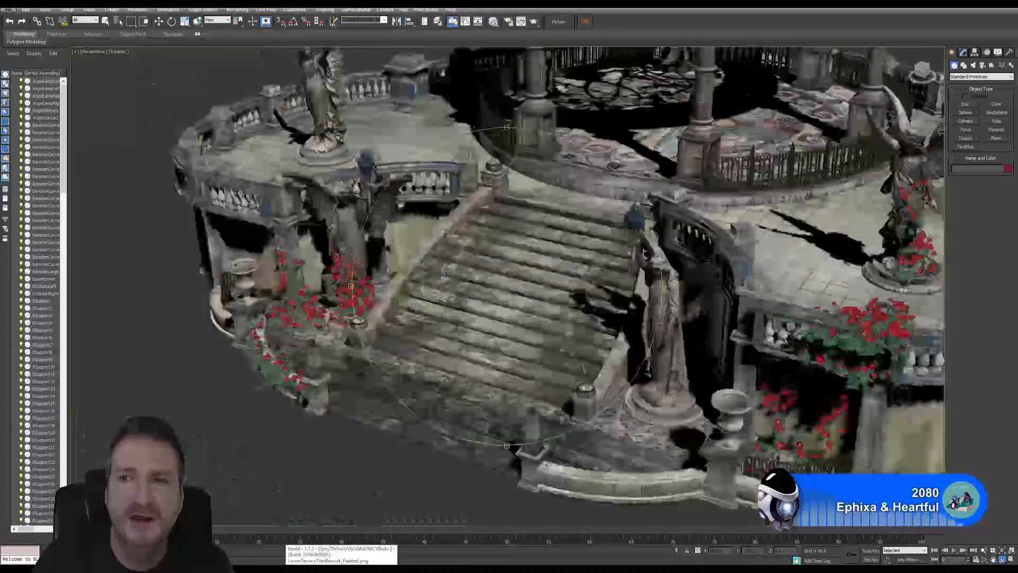
{"action": "left_click", "coordinate": [981, 77]}
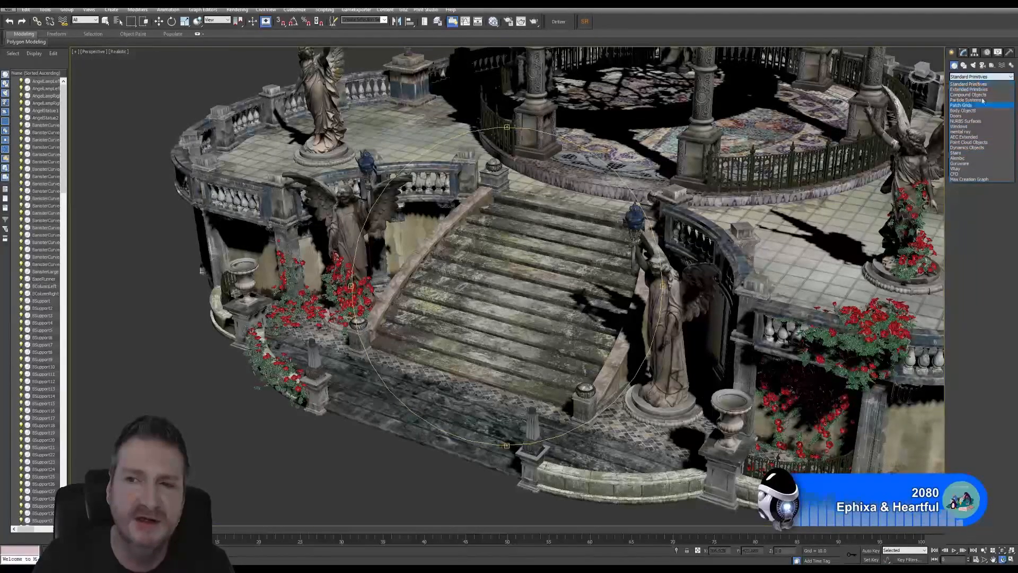
{"action": "left_click", "coordinate": [971, 212]}
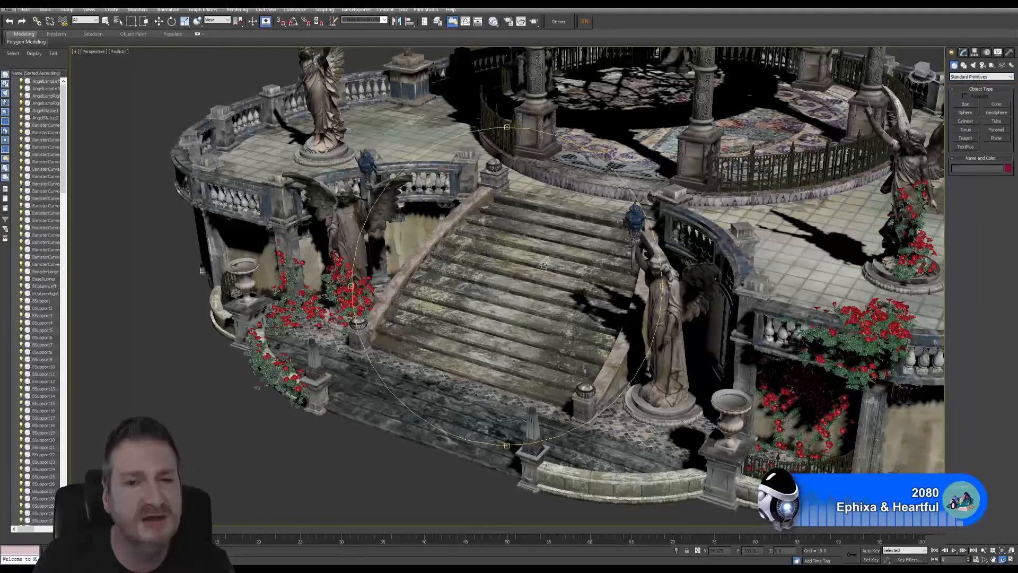
{"action": "middle_click_drag", "start_coordinate": [512, 251], "coordinate": [408, 262], "text": "alt"}
{"action": "middle_click_drag", "start_coordinate": [517, 243], "coordinate": [536, 282], "text": "alt"}
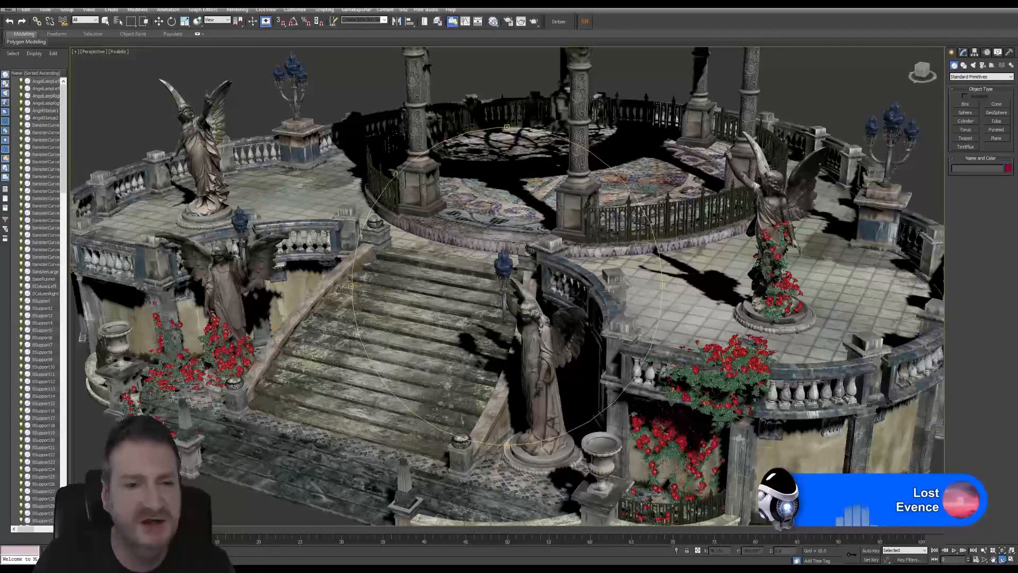
{"action": "left_click", "coordinate": [977, 78]}
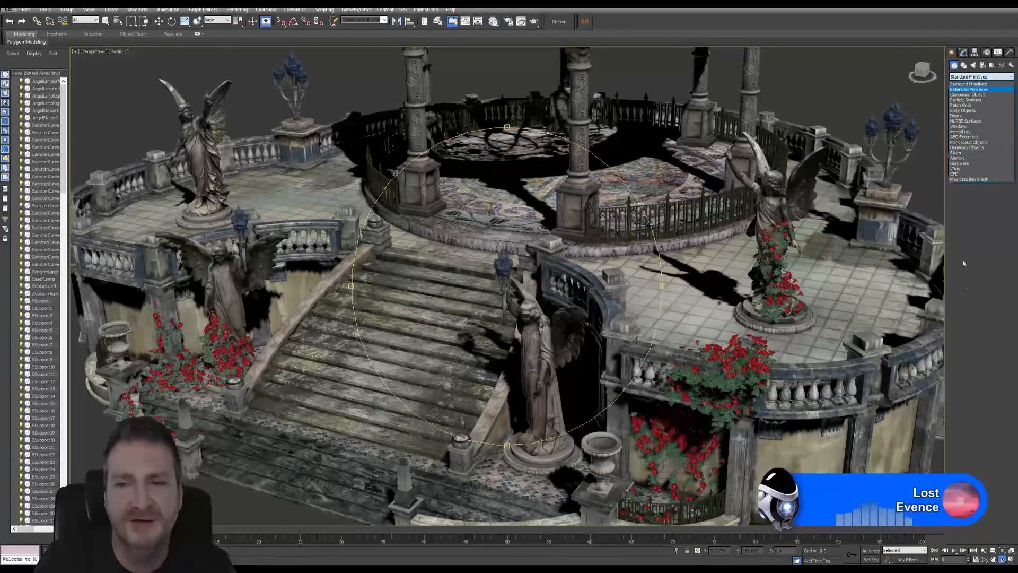
{"action": "left_click", "coordinate": [968, 84]}
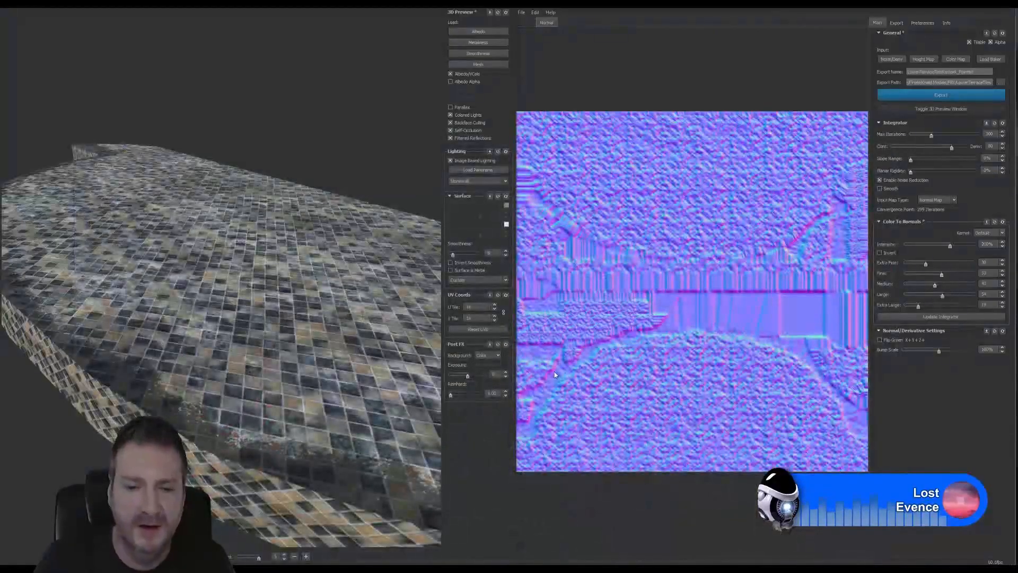
Return to Knald, inspect the tiled mesh and check the export settings for the lower terrace maps
{"action": "left_click_drag", "start_coordinate": [216, 384], "coordinate": [235, 373]}
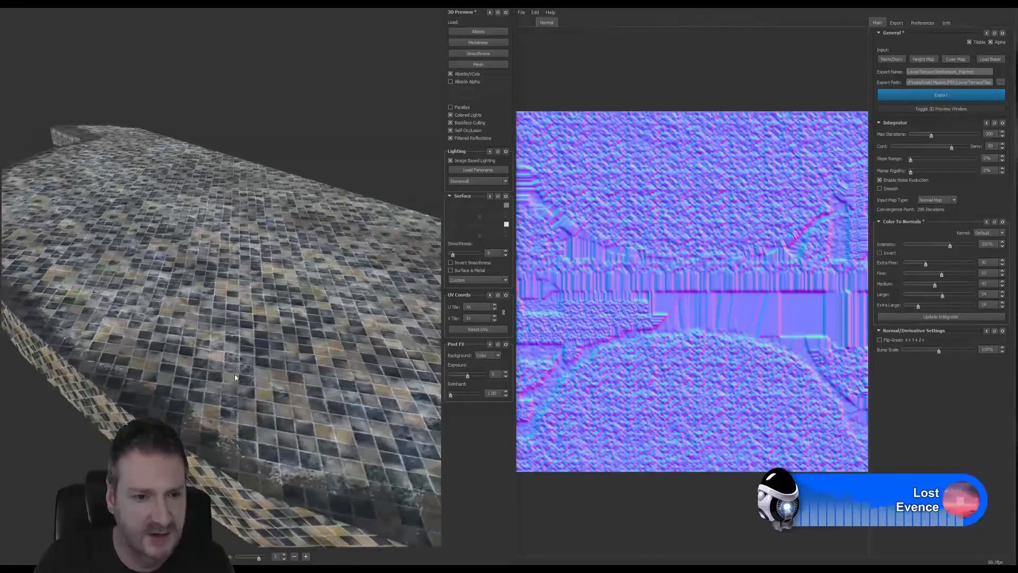
{"action": "left_click", "coordinate": [926, 316]}
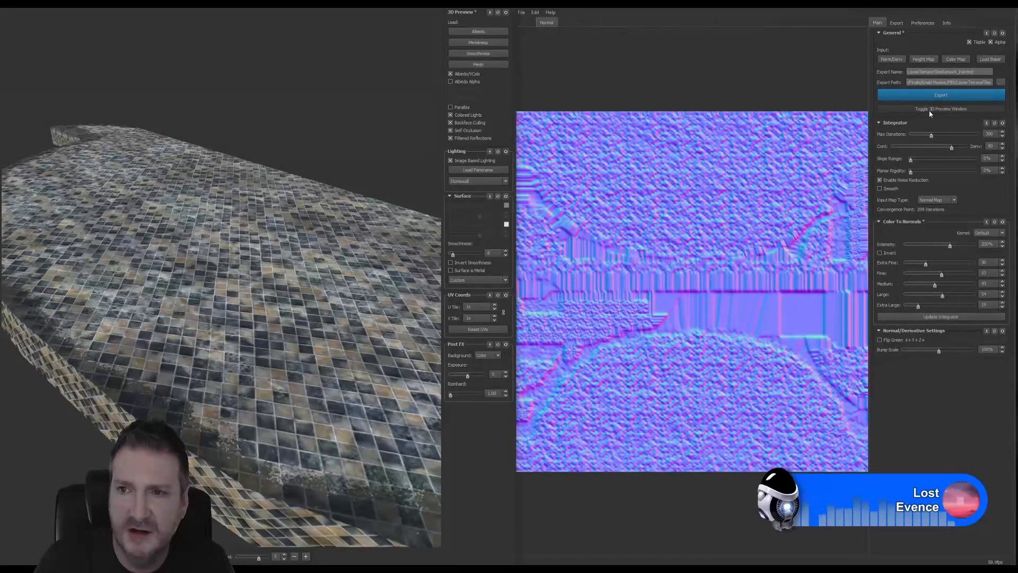
{"action": "left_click", "coordinate": [897, 23]}
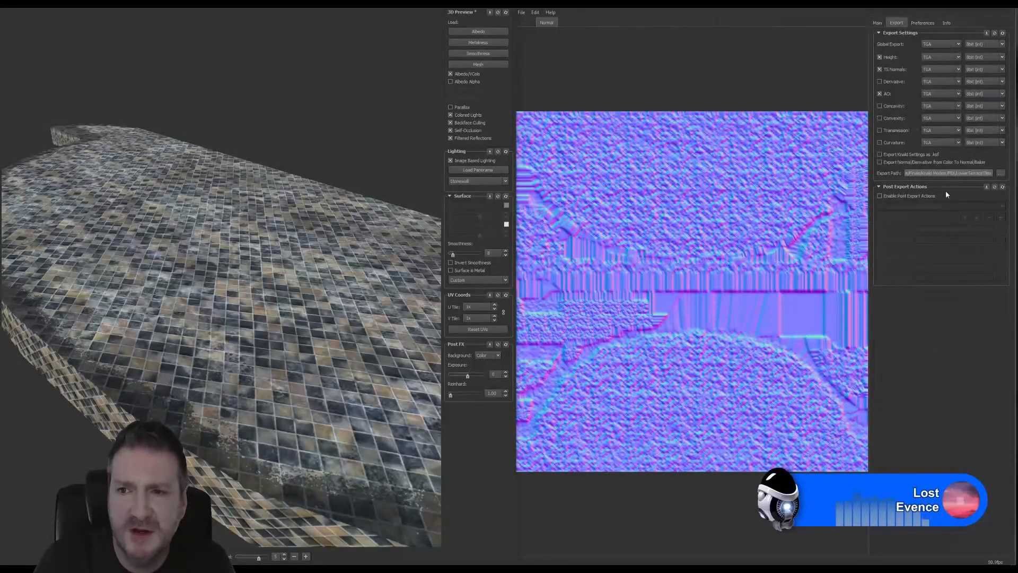
{"action": "left_click", "coordinate": [879, 23]}
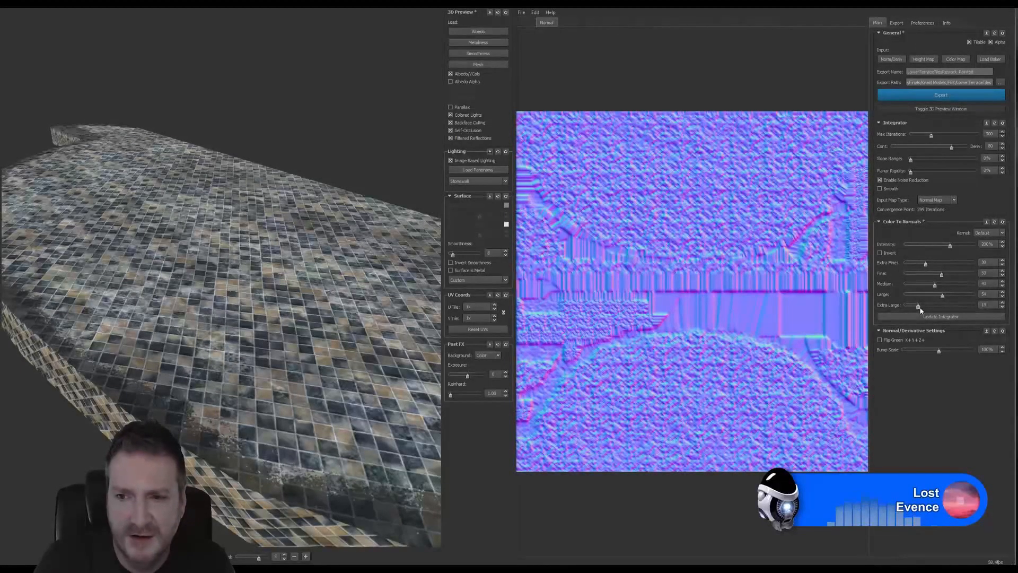
Set the Color To Normals Large and Extra Large strengths to 1, reduce Fine and Medium, and raise Extra Fine to about 65
{"action": "left_click_drag", "start_coordinate": [919, 306], "coordinate": [898, 321]}
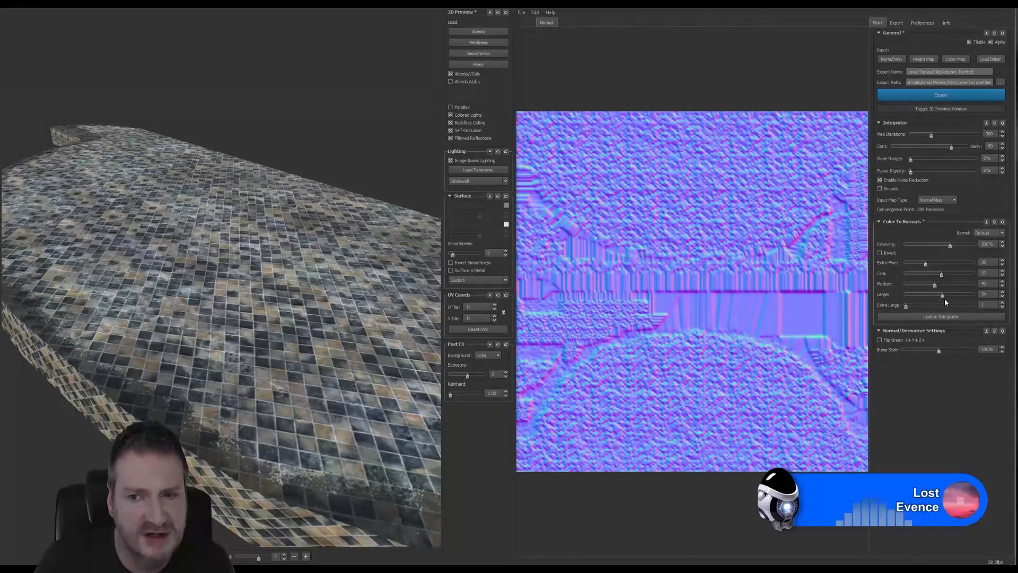
{"action": "left_click_drag", "start_coordinate": [943, 296], "coordinate": [962, 269]}
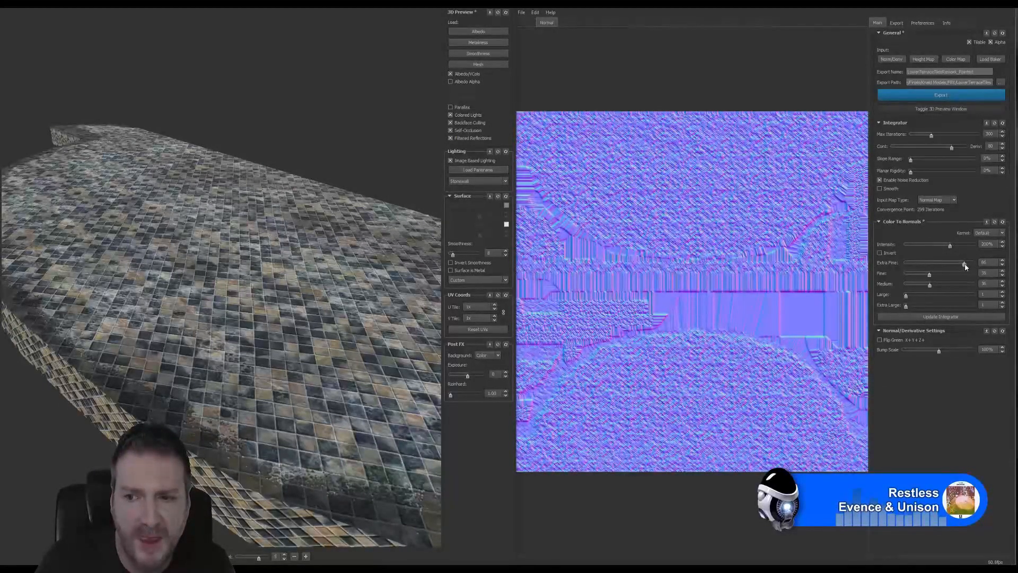
{"action": "mouse_move", "coordinate": [965, 265]}
{"action": "left_mouse_down"}
{"action": "mouse_move", "coordinate": [927, 265]}
{"action": "mouse_move", "coordinate": [966, 258]}
{"action": "mouse_move", "coordinate": [950, 260]}
{"action": "left_mouse_up"}
Inspect the tiles up close, try Extra Fine at 0, and raise it again to sharpen the tile normals
{"action": "scroll", "coordinate": [314, 299], "scroll_direction": "up", "scroll_amount": 2}
{"action": "left_click_drag", "start_coordinate": [314, 300], "coordinate": [219, 262]}
{"action": "left_click_drag", "start_coordinate": [214, 299], "coordinate": [232, 311]}
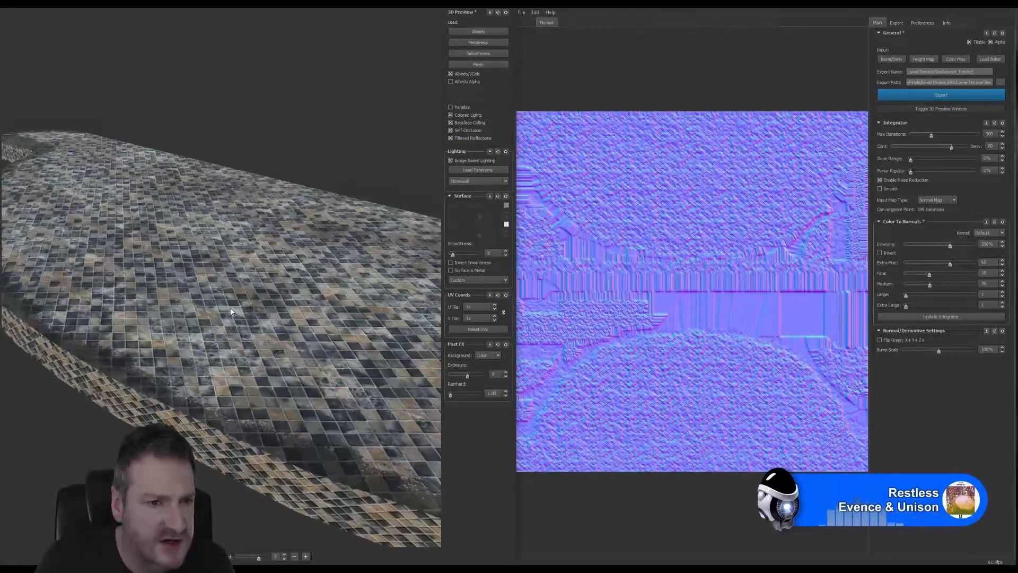
{"action": "scroll", "coordinate": [222, 306], "scroll_direction": "down", "scroll_amount": 5}
{"action": "scroll", "coordinate": [221, 308], "scroll_direction": "up", "scroll_amount": 6}
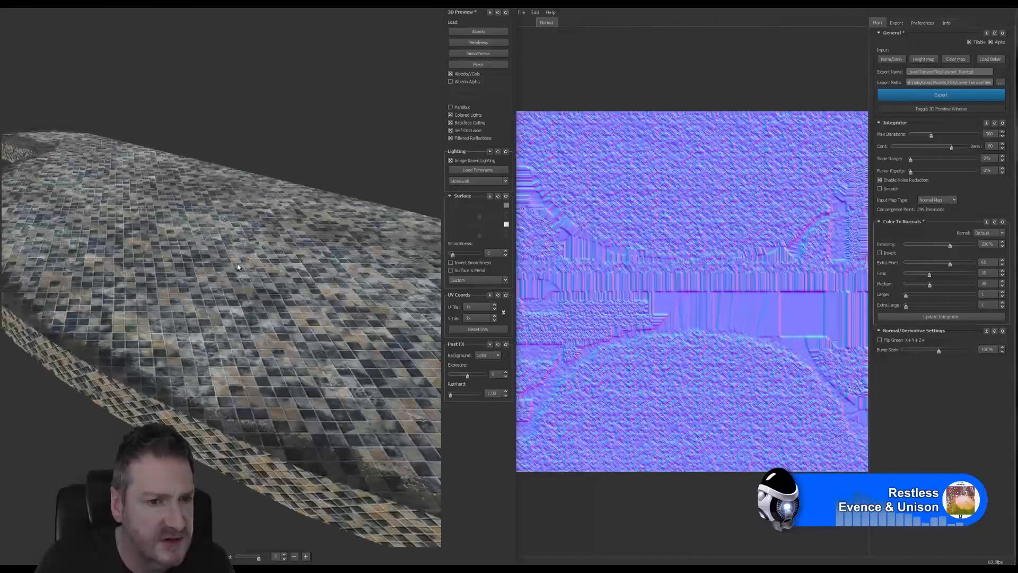
{"action": "left_click_drag", "start_coordinate": [221, 312], "coordinate": [372, 413]}
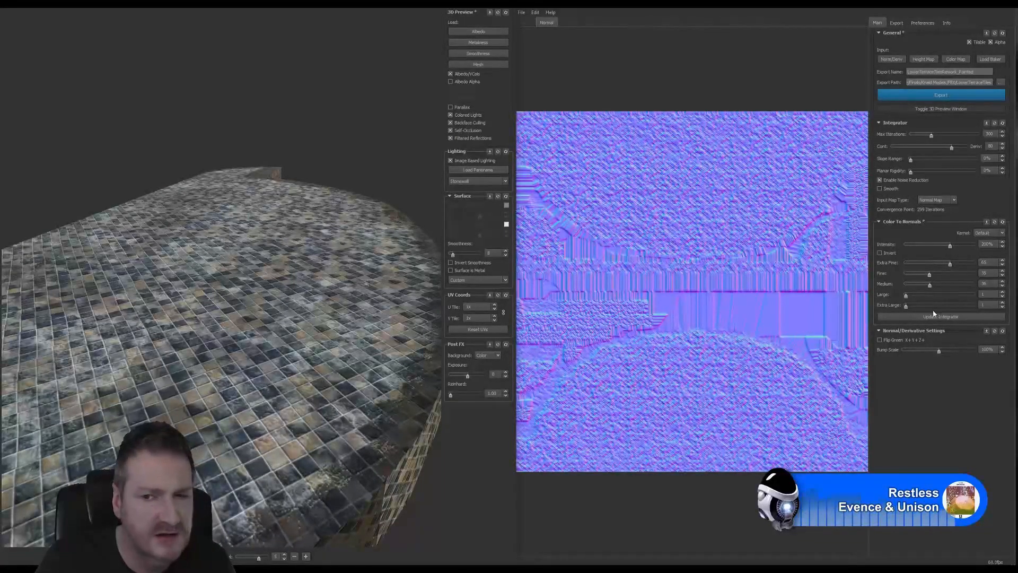
{"action": "left_click_drag", "start_coordinate": [950, 263], "coordinate": [906, 264]}
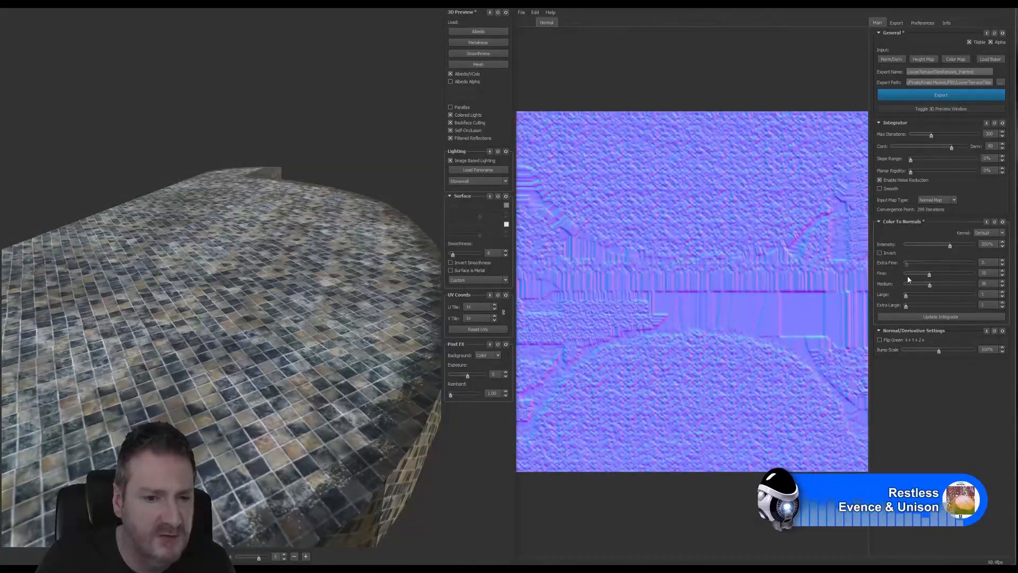
{"action": "left_click_drag", "start_coordinate": [906, 263], "coordinate": [944, 264]}
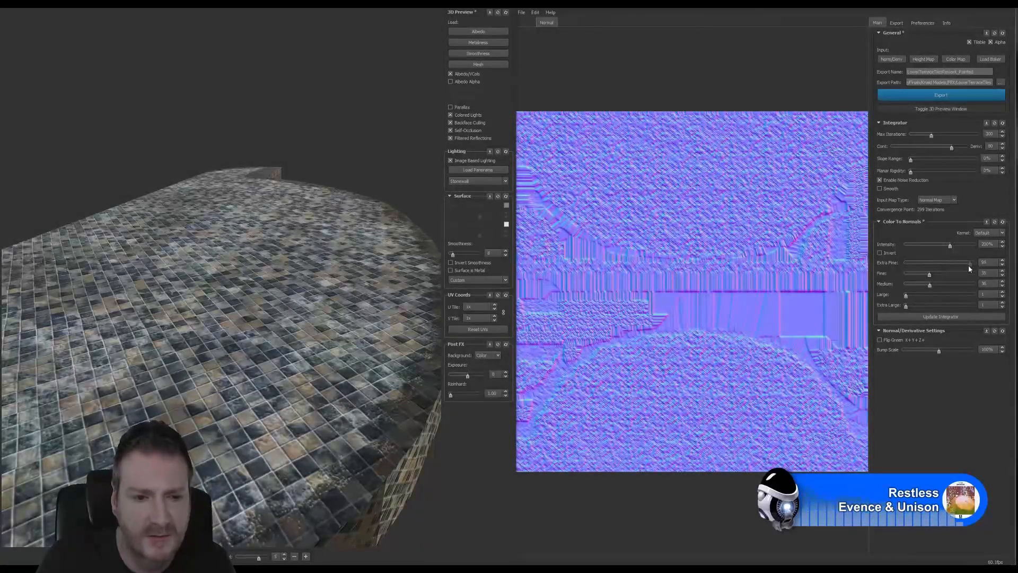
{"action": "mouse_move", "coordinate": [944, 263]}
{"action": "left_mouse_down"}
{"action": "mouse_move", "coordinate": [892, 273]}
{"action": "mouse_move", "coordinate": [978, 260]}
{"action": "mouse_move", "coordinate": [919, 263]}
{"action": "mouse_move", "coordinate": [951, 262]}
{"action": "left_mouse_up"}
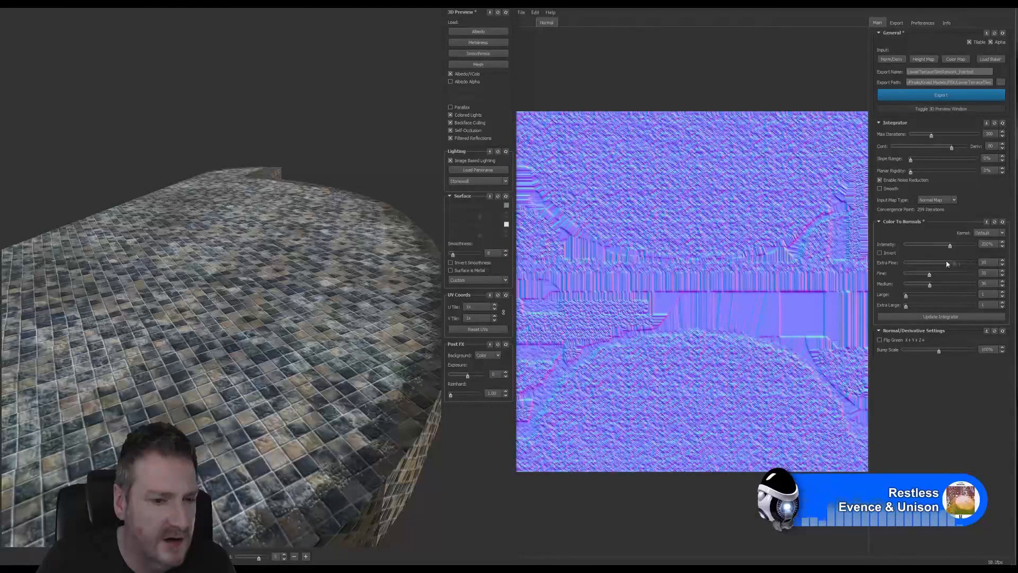
Compare Extra Fine strengths up to 100 on the terrace tiles and edge, and settle on about 40
{"action": "mouse_move", "coordinate": [947, 264]}
{"action": "left_mouse_down"}
{"action": "mouse_move", "coordinate": [937, 265]}
{"action": "mouse_move", "coordinate": [960, 262]}
{"action": "left_mouse_up"}
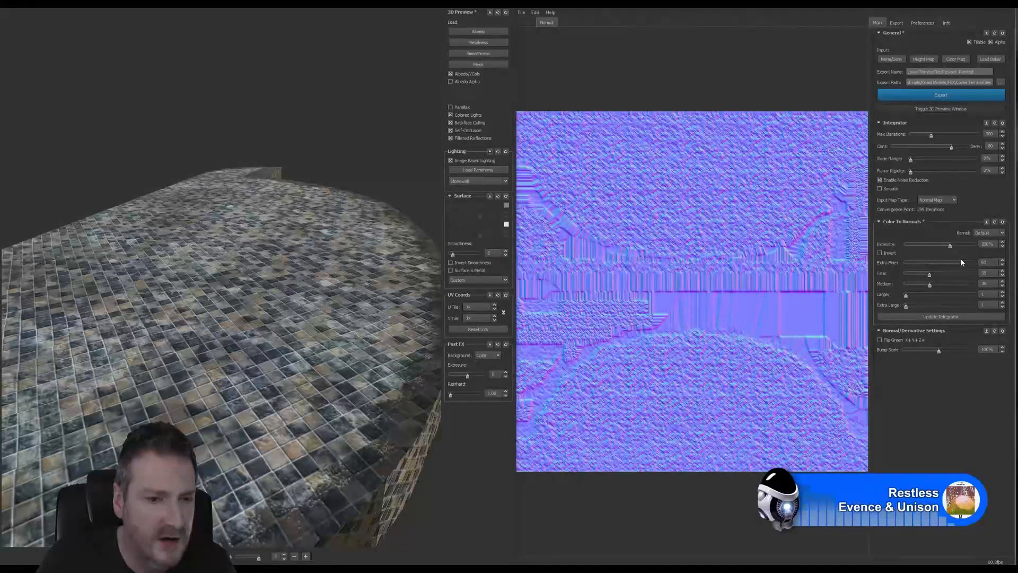
{"action": "scroll", "coordinate": [291, 428], "scroll_direction": "up", "scroll_amount": 3}
{"action": "left_click_drag", "start_coordinate": [285, 435], "coordinate": [293, 431]}
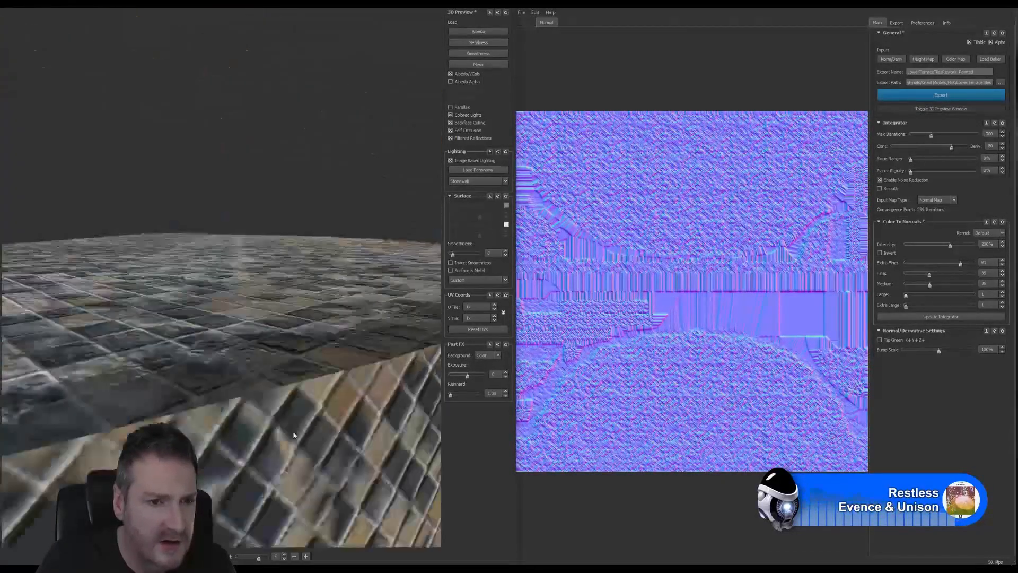
{"action": "scroll", "coordinate": [294, 432], "scroll_direction": "up", "scroll_amount": 2}
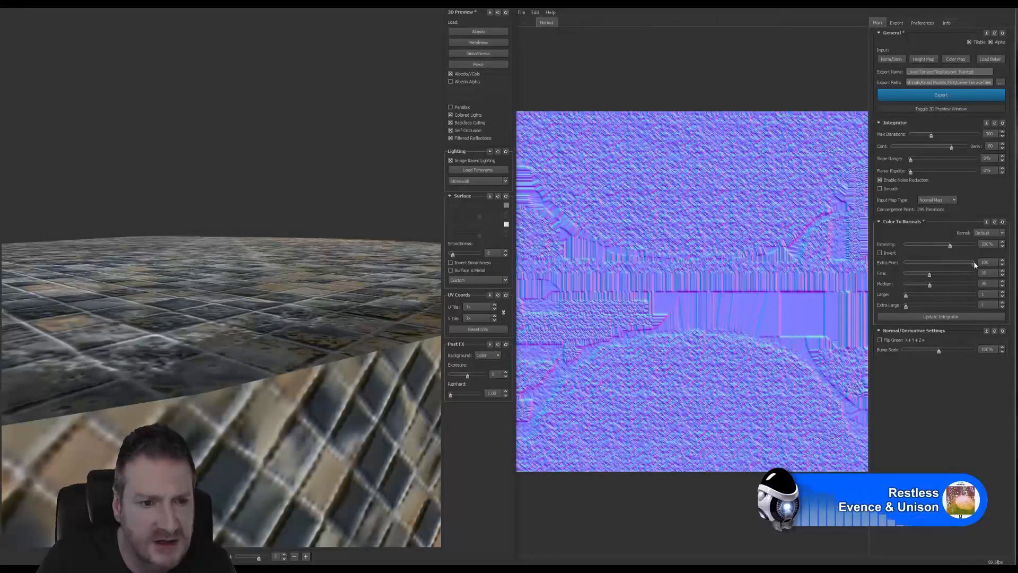
{"action": "left_click_drag", "start_coordinate": [961, 263], "coordinate": [947, 268]}
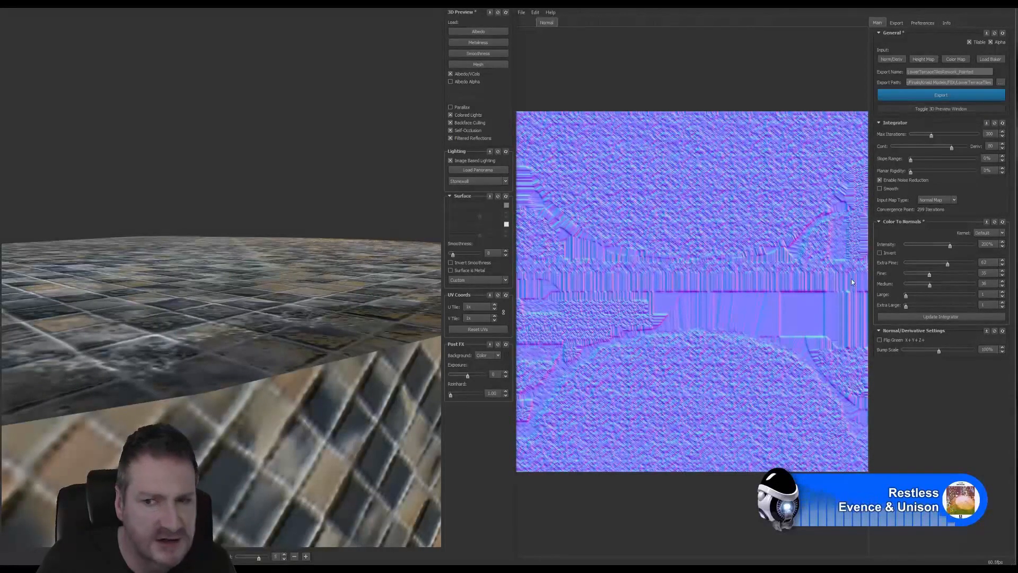
{"action": "mouse_move", "coordinate": [949, 265]}
{"action": "left_mouse_down"}
{"action": "mouse_move", "coordinate": [961, 261]}
{"action": "mouse_move", "coordinate": [908, 262]}
{"action": "mouse_move", "coordinate": [930, 260]}
{"action": "left_mouse_up"}
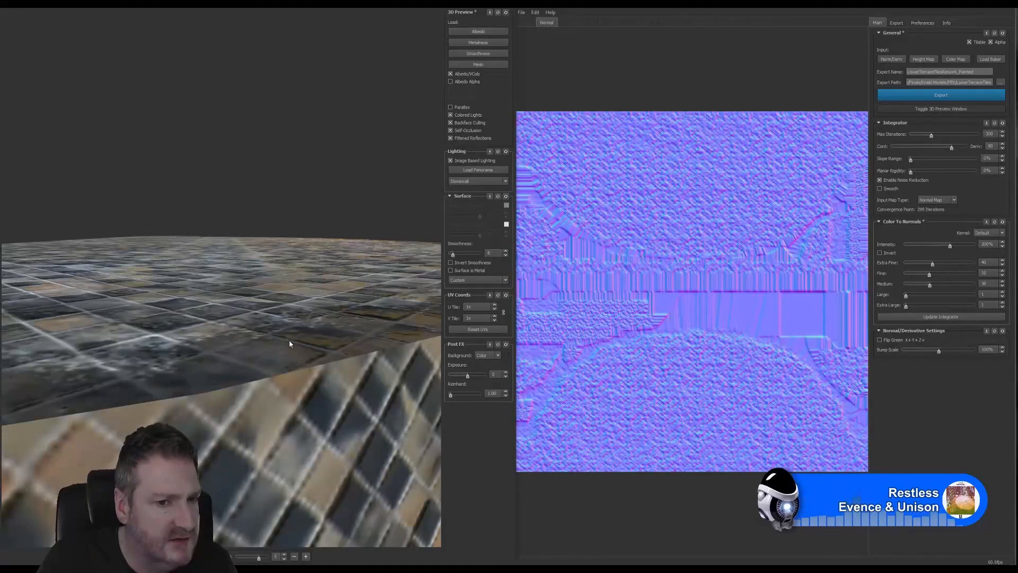
Try the Color To Normals Intensity at its maximum on the tiles, and lower it again for comparison
{"action": "scroll", "coordinate": [249, 320], "scroll_direction": "down", "scroll_amount": 4}
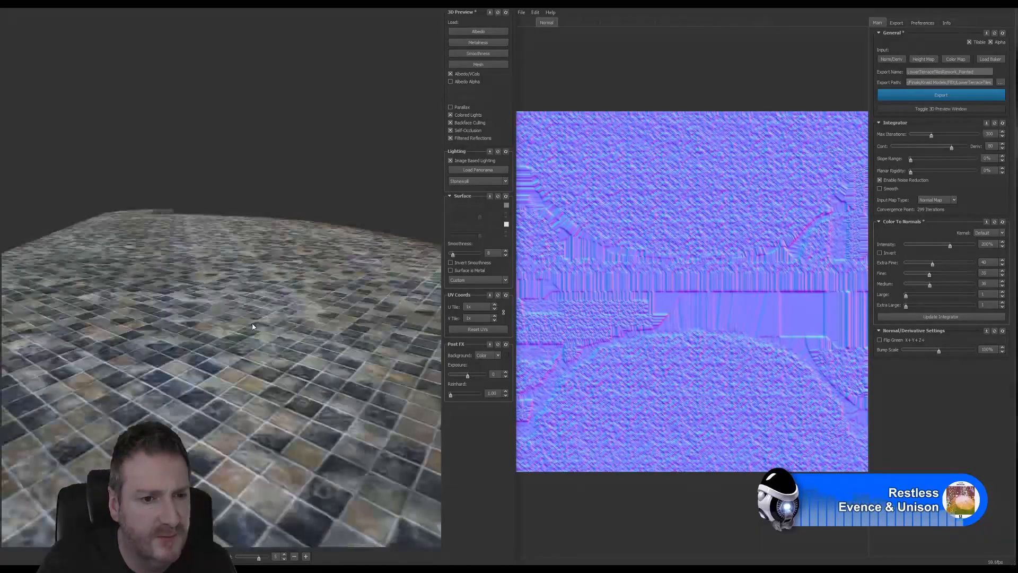
{"action": "left_click_drag", "start_coordinate": [252, 323], "coordinate": [229, 374]}
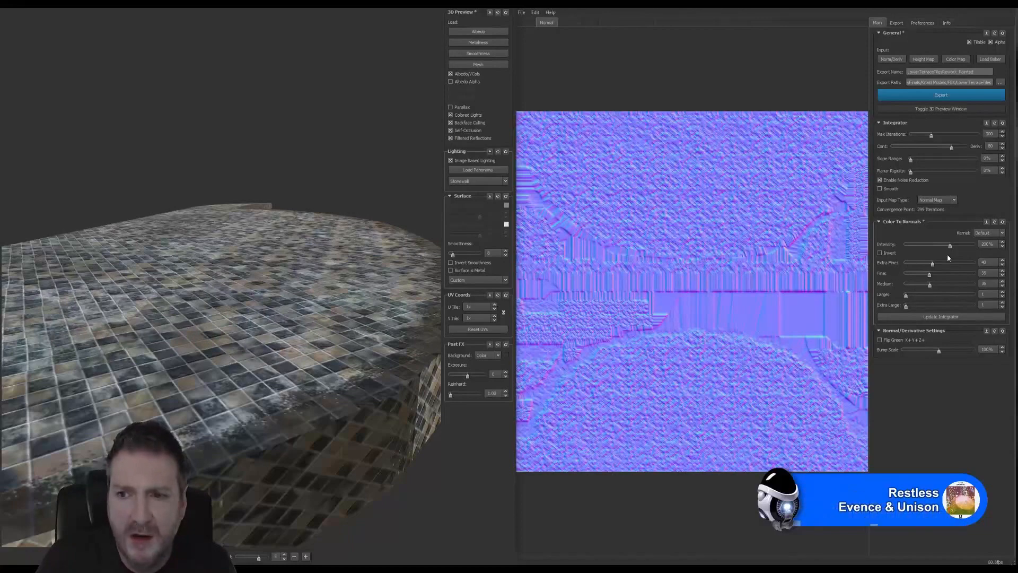
{"action": "left_click_drag", "start_coordinate": [262, 305], "coordinate": [260, 324]}
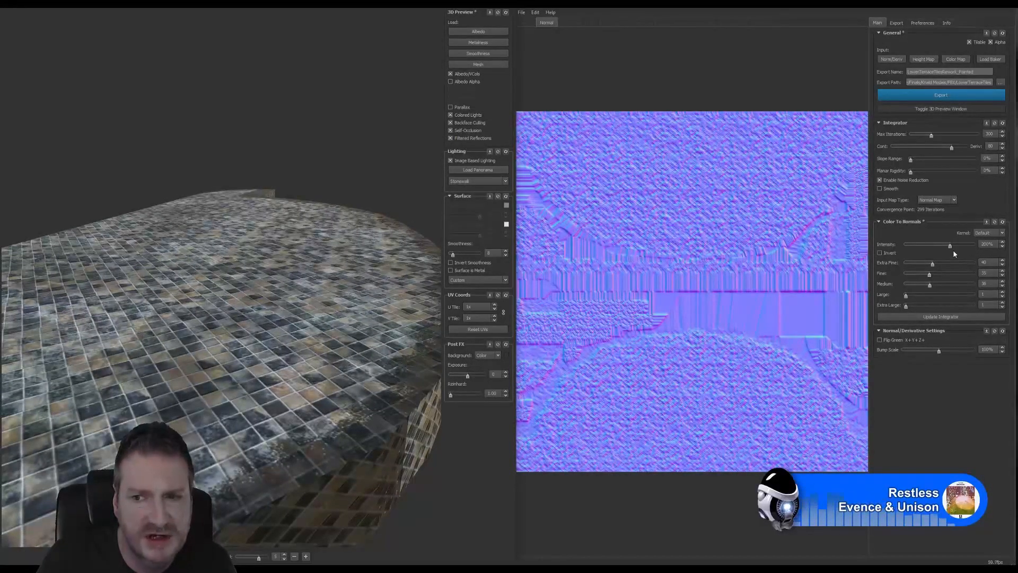
{"action": "left_click_drag", "start_coordinate": [950, 249], "coordinate": [979, 246]}
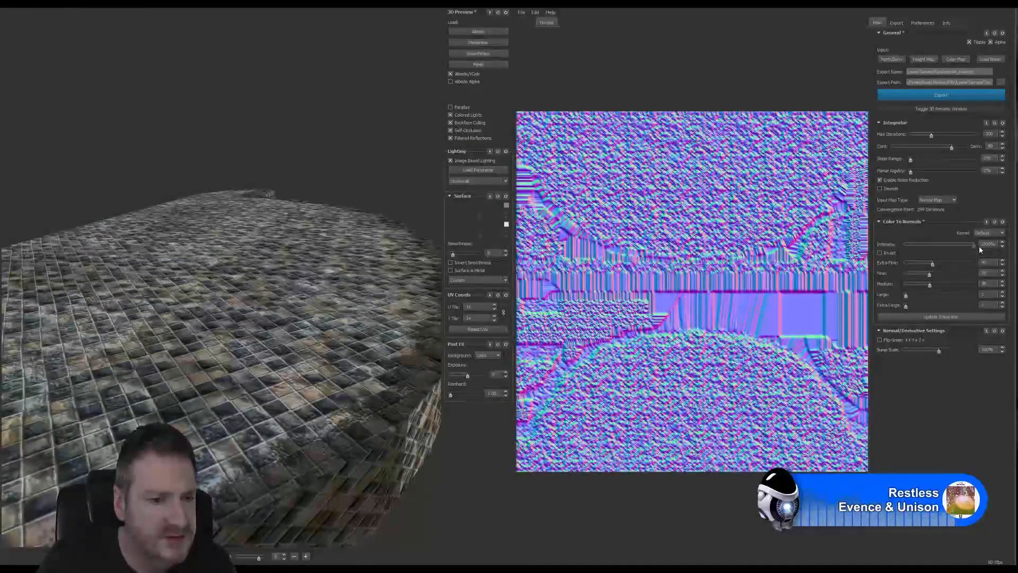
{"action": "left_click_drag", "start_coordinate": [978, 246], "coordinate": [951, 244]}
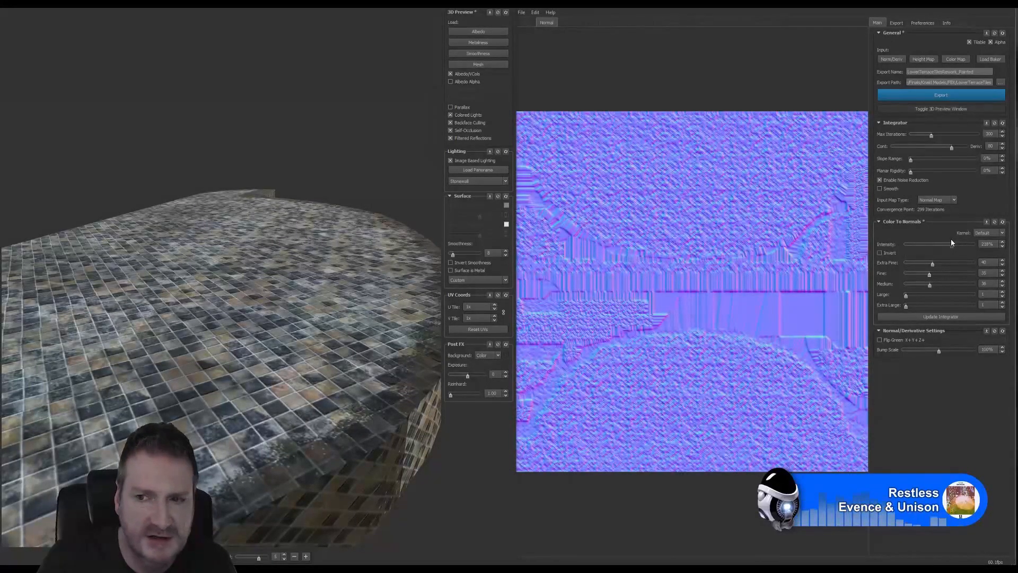
{"action": "left_click_drag", "start_coordinate": [952, 243], "coordinate": [955, 245]}
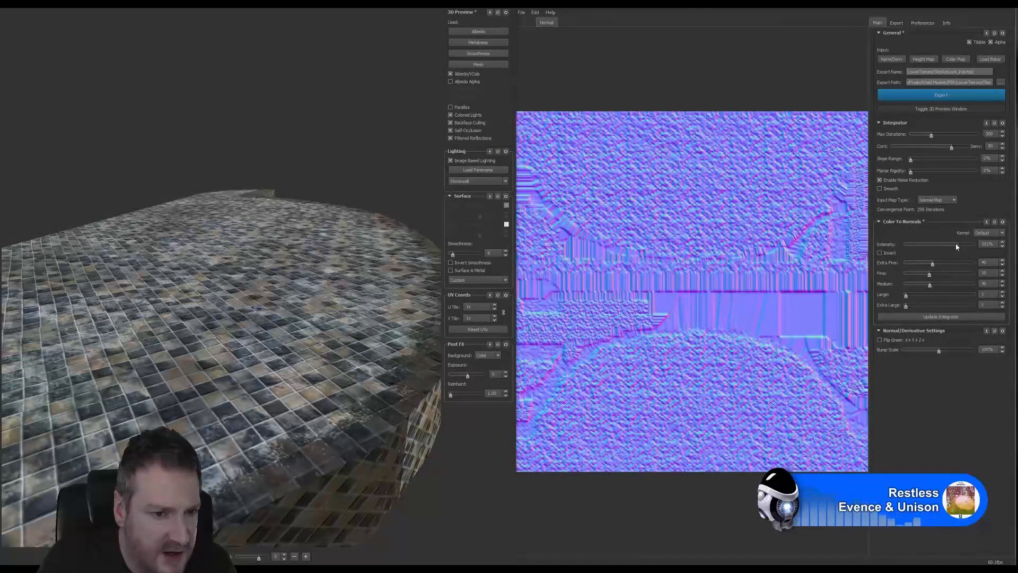
{"action": "left_click_drag", "start_coordinate": [950, 247], "coordinate": [948, 247]}
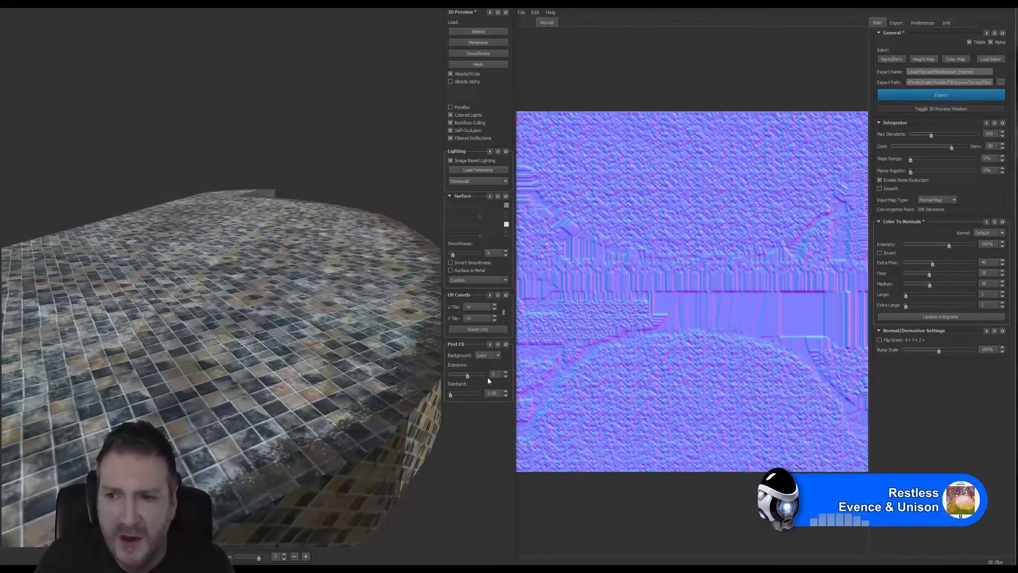
Check the tile relief along the terrace's curved edge and set the Color To Normals Intensity to 160%
{"action": "left_click_drag", "start_coordinate": [339, 395], "coordinate": [248, 387]}
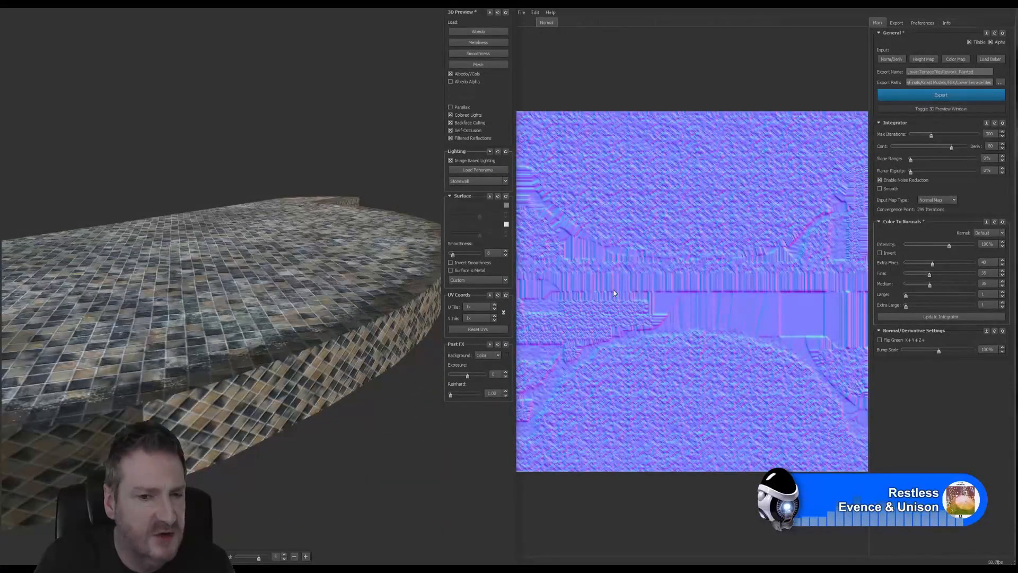
{"action": "left_click_drag", "start_coordinate": [200, 340], "coordinate": [169, 327]}
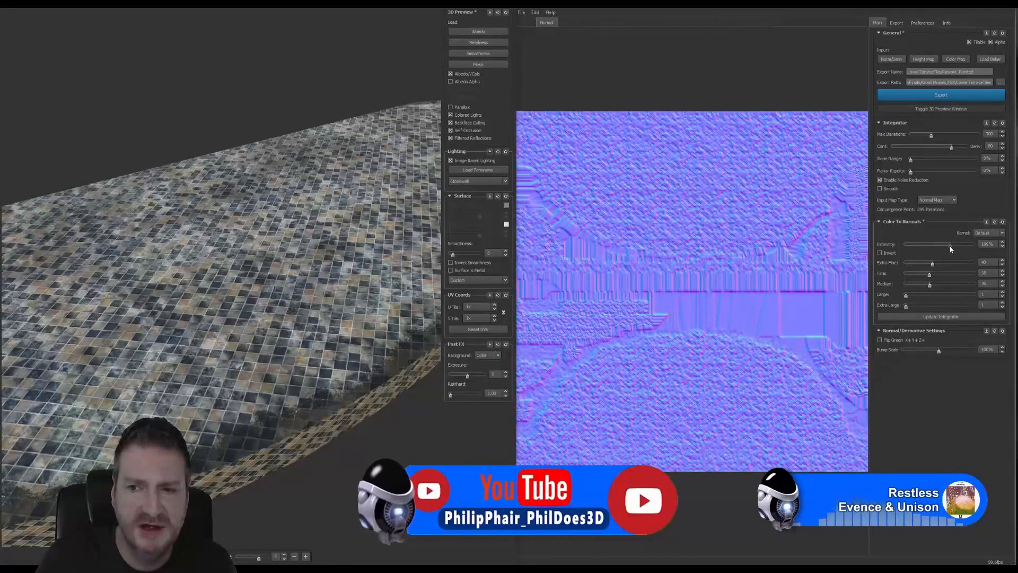
{"action": "left_click_drag", "start_coordinate": [950, 247], "coordinate": [947, 249]}
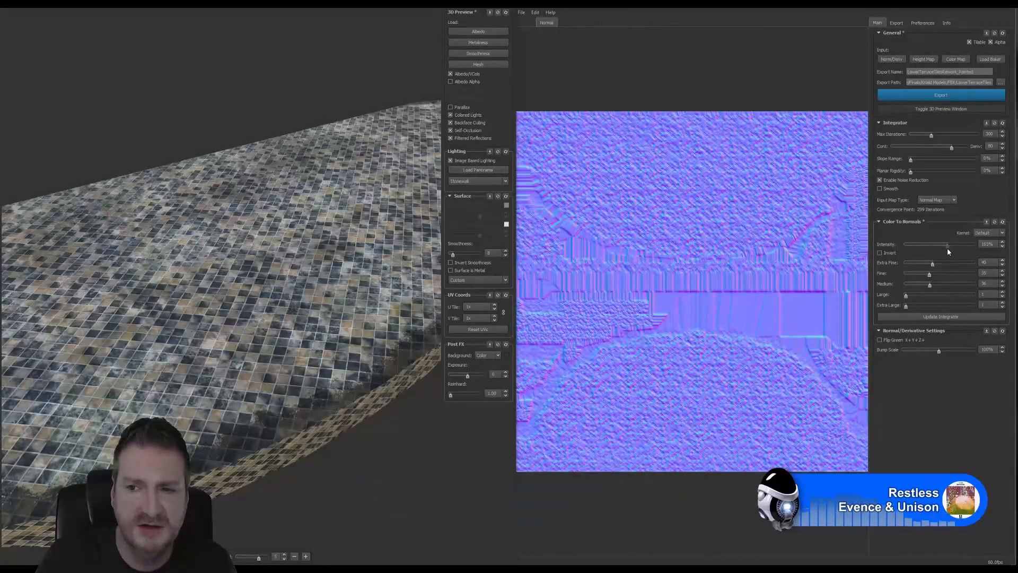
{"action": "double_click", "coordinate": [986, 244]}
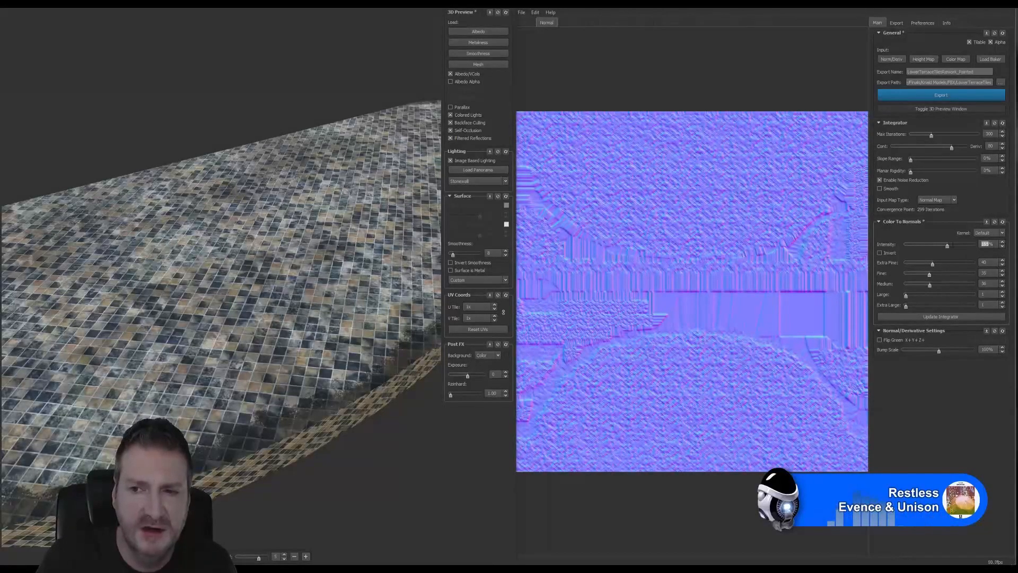
{"action": "type", "text": "160"}
{"action": "key", "text": "Return"}
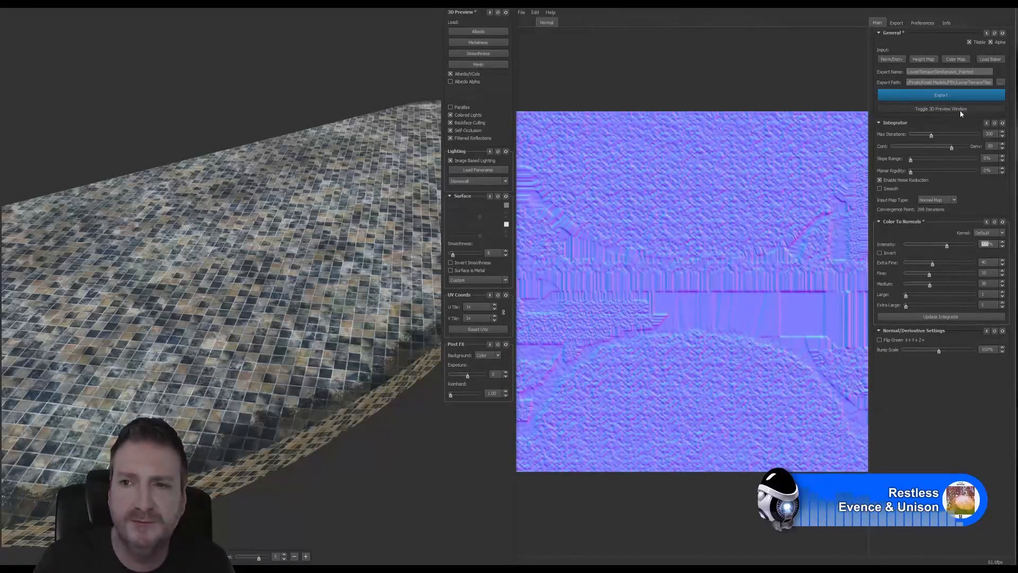
Update the integrator, check the resulting height, AO and normal maps, and export the lower terrace tile maps
{"action": "left_click", "coordinate": [936, 316]}
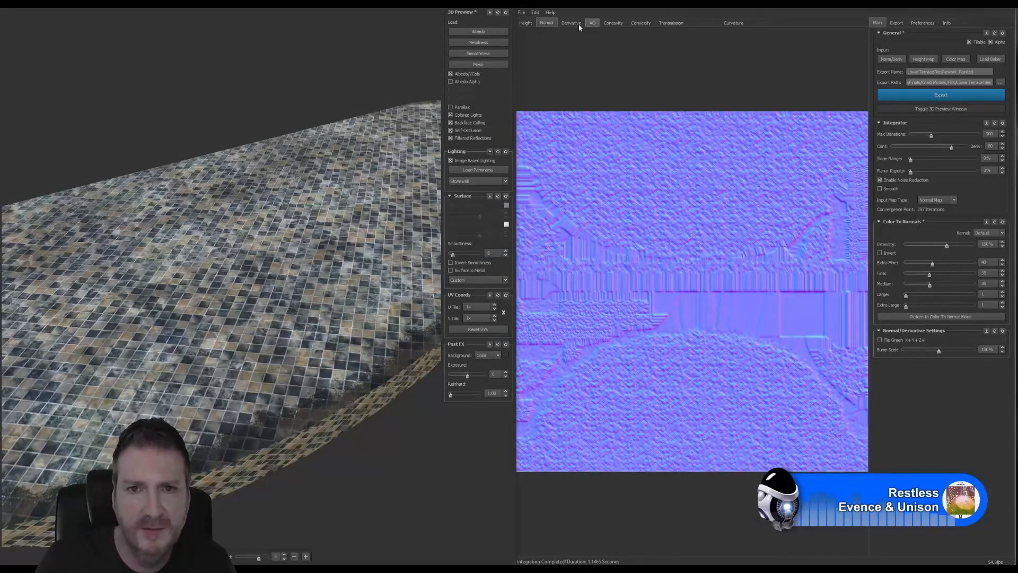
{"action": "left_click", "coordinate": [528, 24]}
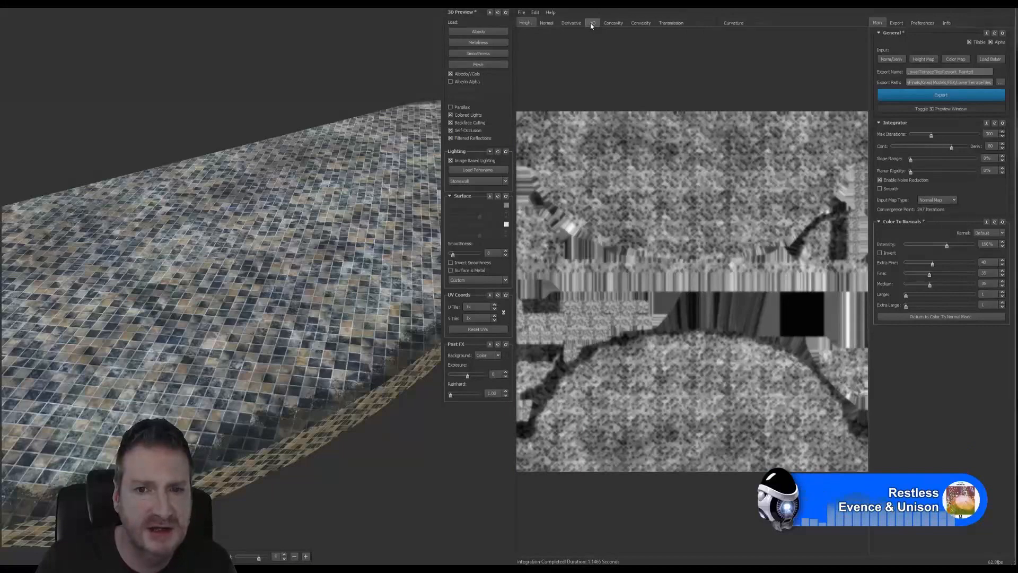
{"action": "left_click", "coordinate": [592, 25]}
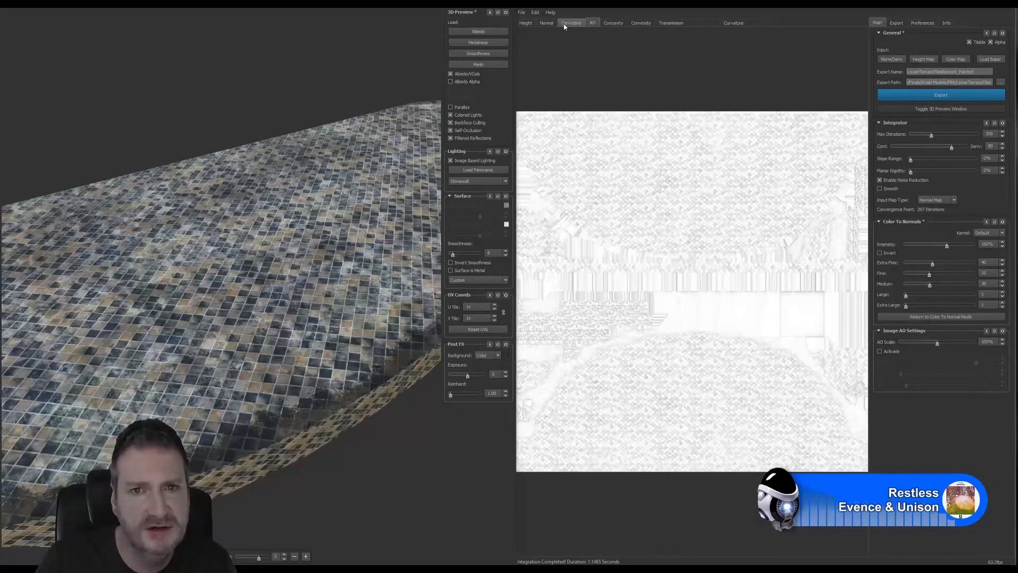
{"action": "left_click", "coordinate": [547, 23]}
{"action": "left_click", "coordinate": [941, 95]}
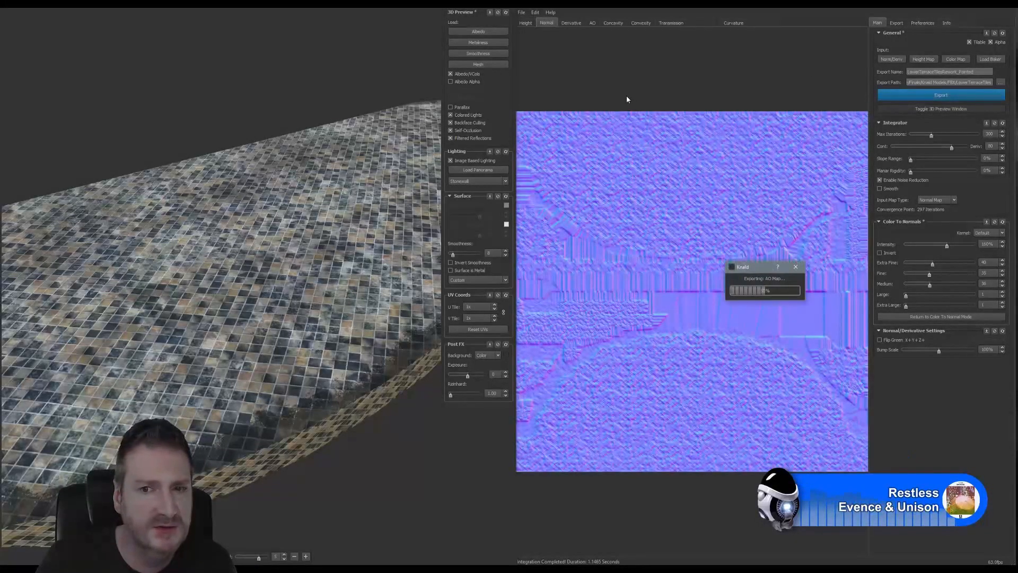
Load MColumn.png from the MColumn001 folder as the color map and MColumn.fbx as the preview mesh
{"action": "left_click", "coordinate": [956, 59]}
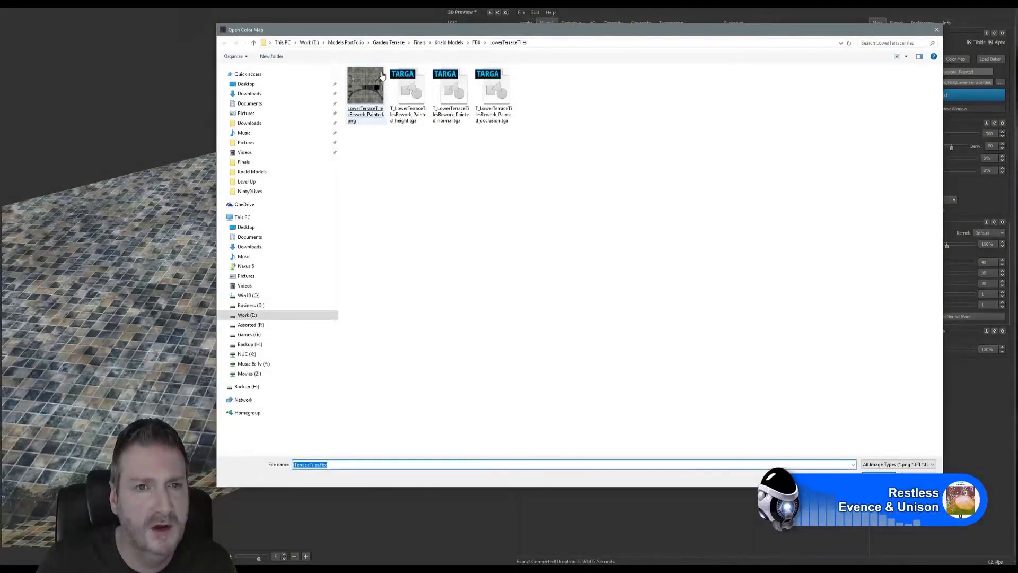
{"action": "left_click", "coordinate": [476, 42]}
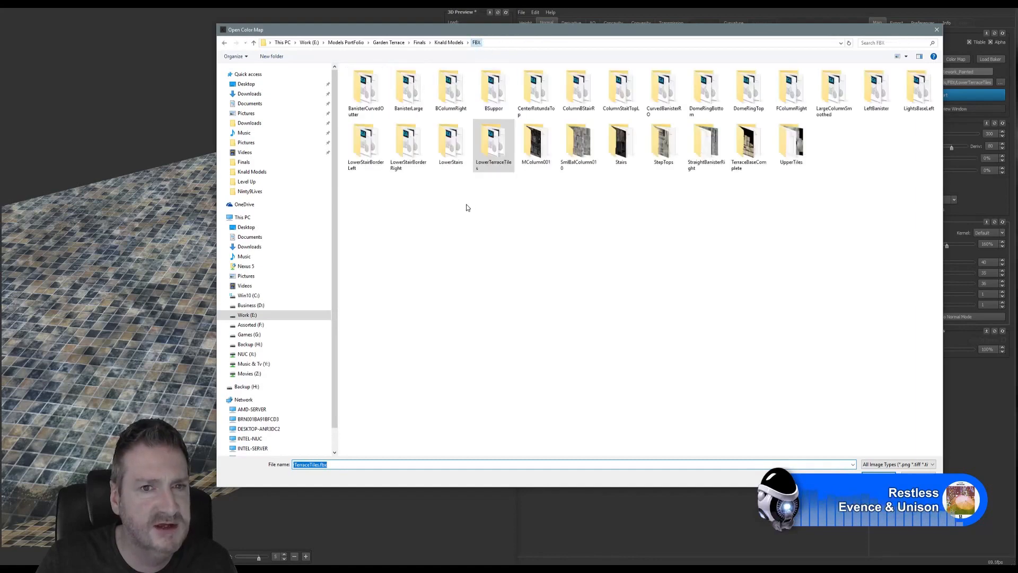
{"action": "double_click", "coordinate": [541, 155]}
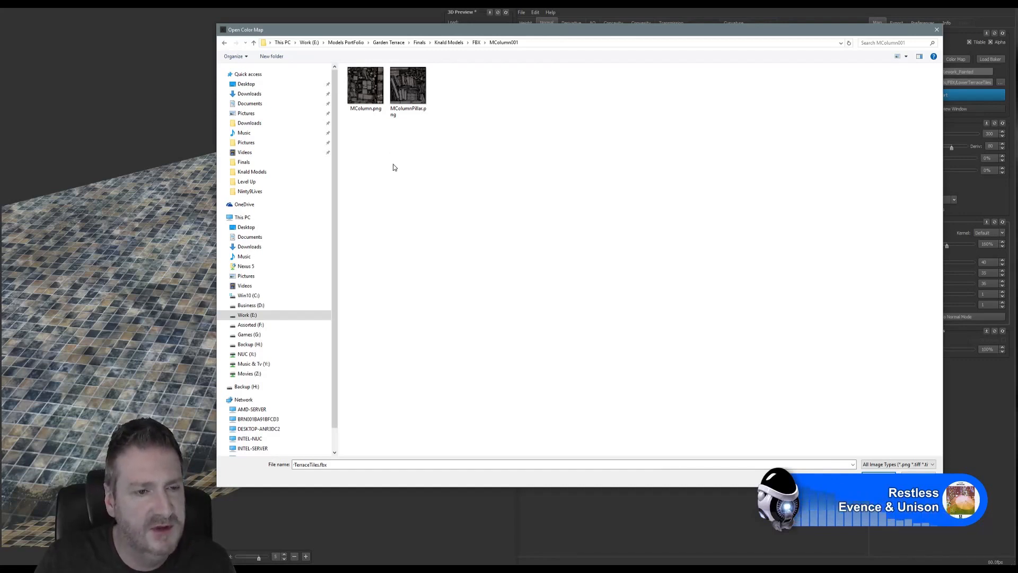
{"action": "double_click", "coordinate": [370, 109]}
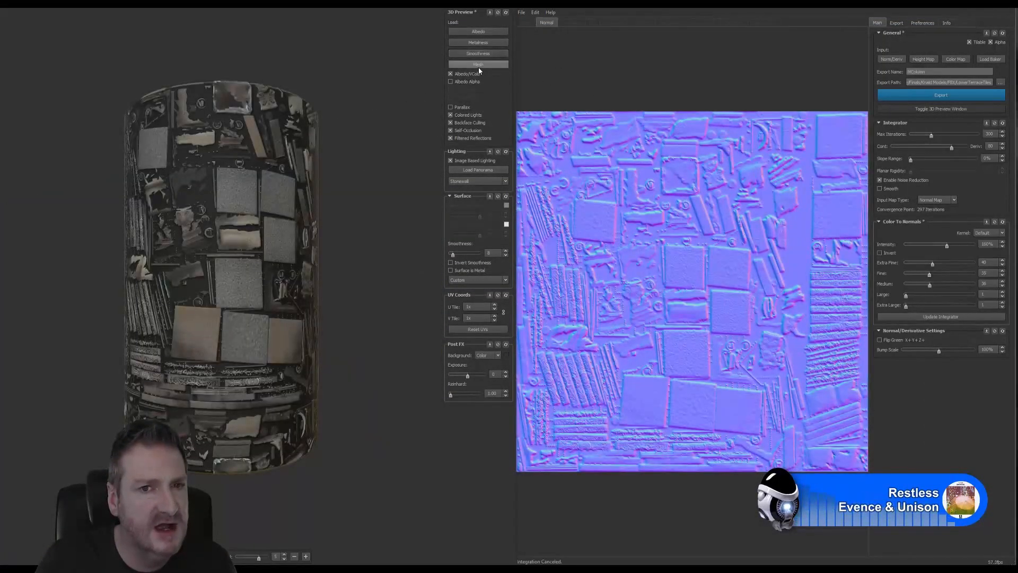
{"action": "left_click", "coordinate": [479, 64]}
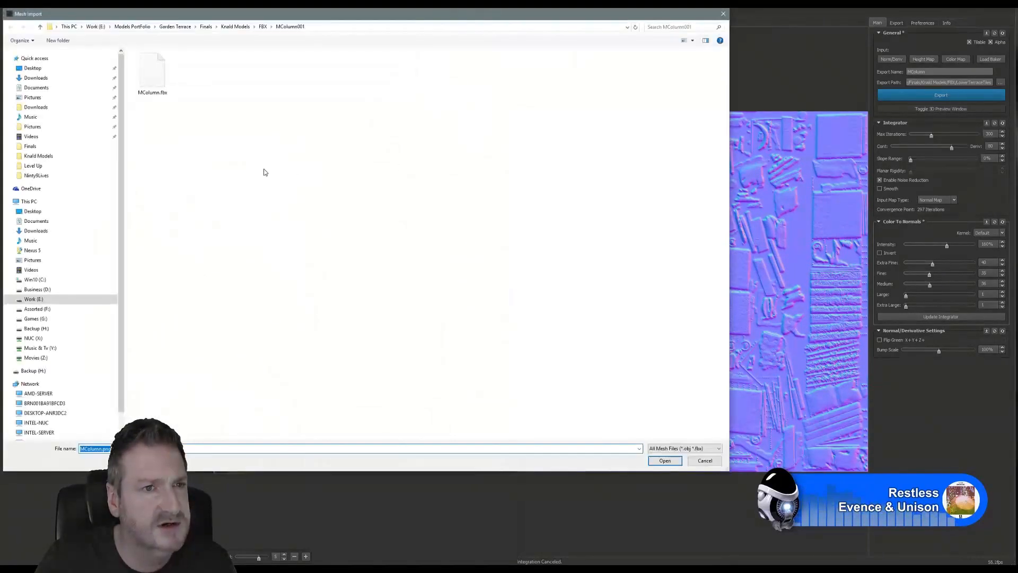
{"action": "double_click", "coordinate": [159, 87]}
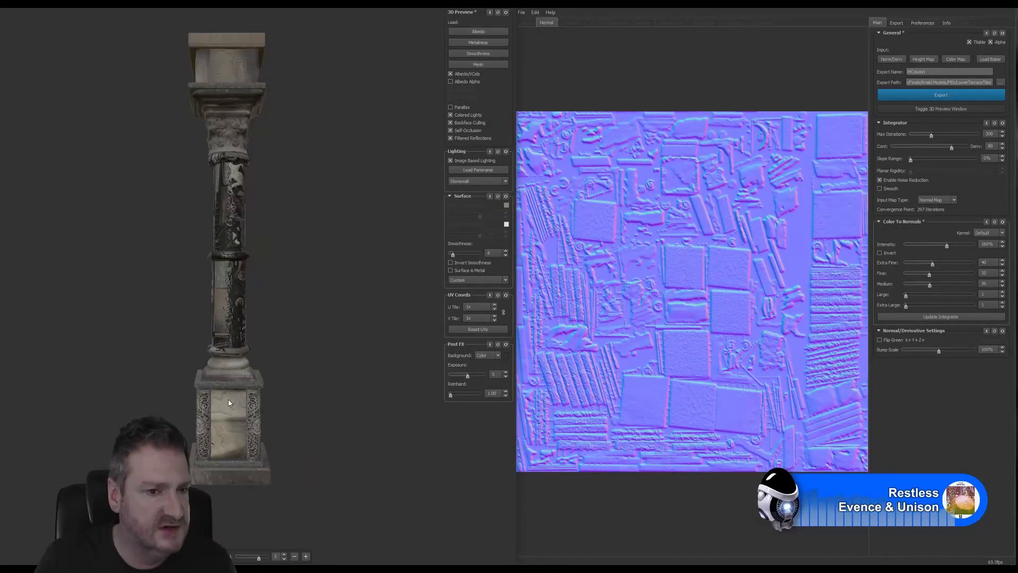
Inspect how the MColumn texture fits the shaft and base of the column in the 3D preview
{"action": "left_click_drag", "start_coordinate": [268, 259], "coordinate": [245, 199]}
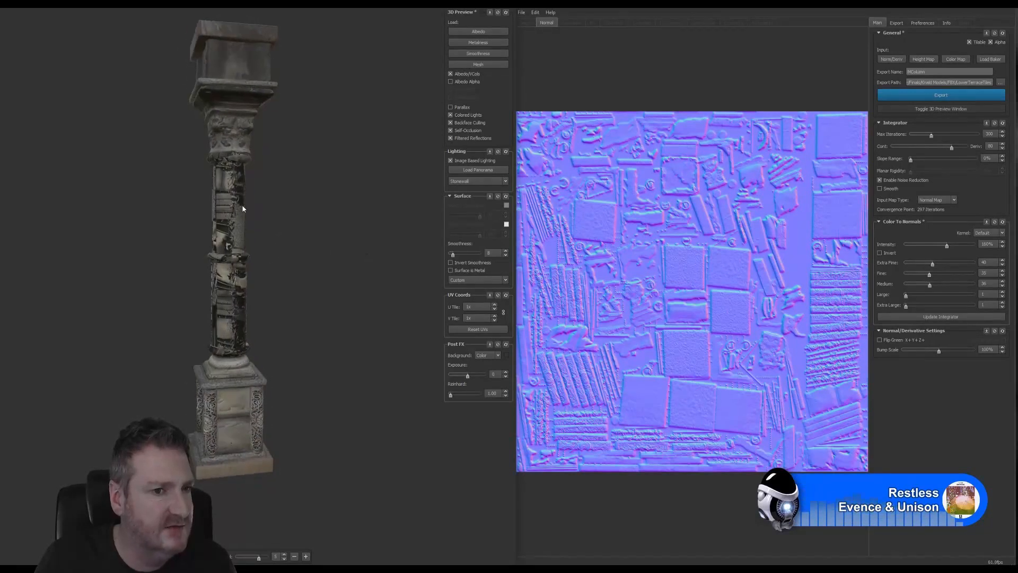
{"action": "scroll", "coordinate": [231, 227], "scroll_direction": "up", "scroll_amount": 3}
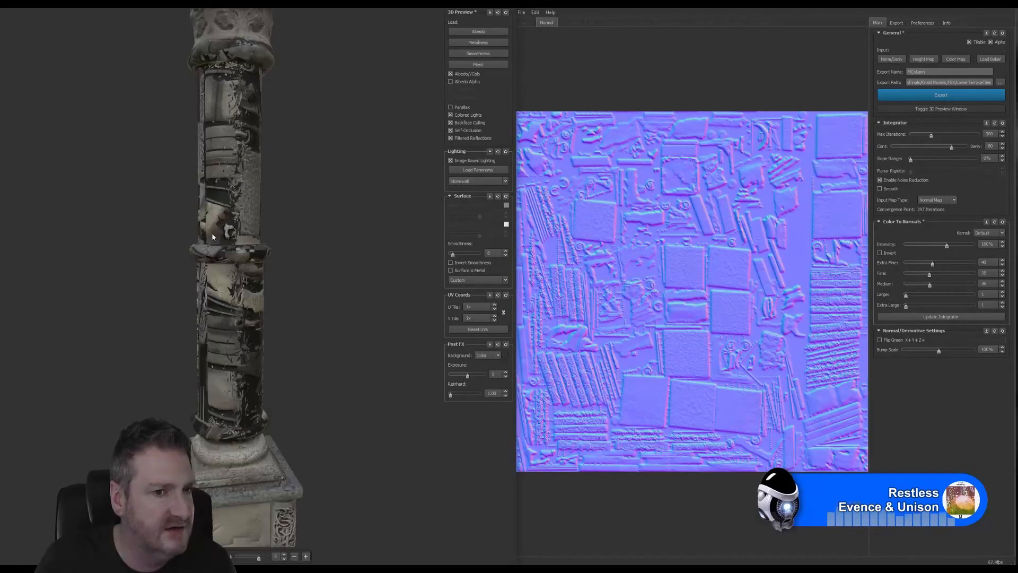
{"action": "left_click_drag", "start_coordinate": [222, 157], "coordinate": [239, 162]}
{"action": "left_click_drag", "start_coordinate": [218, 338], "coordinate": [275, 171]}
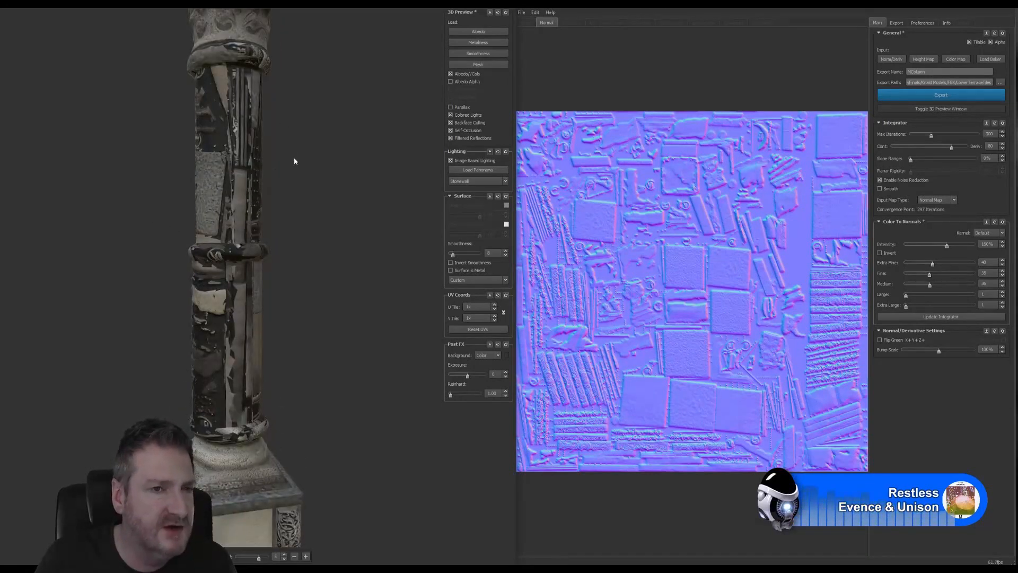
{"action": "scroll", "coordinate": [295, 162], "scroll_direction": "down", "scroll_amount": 3}
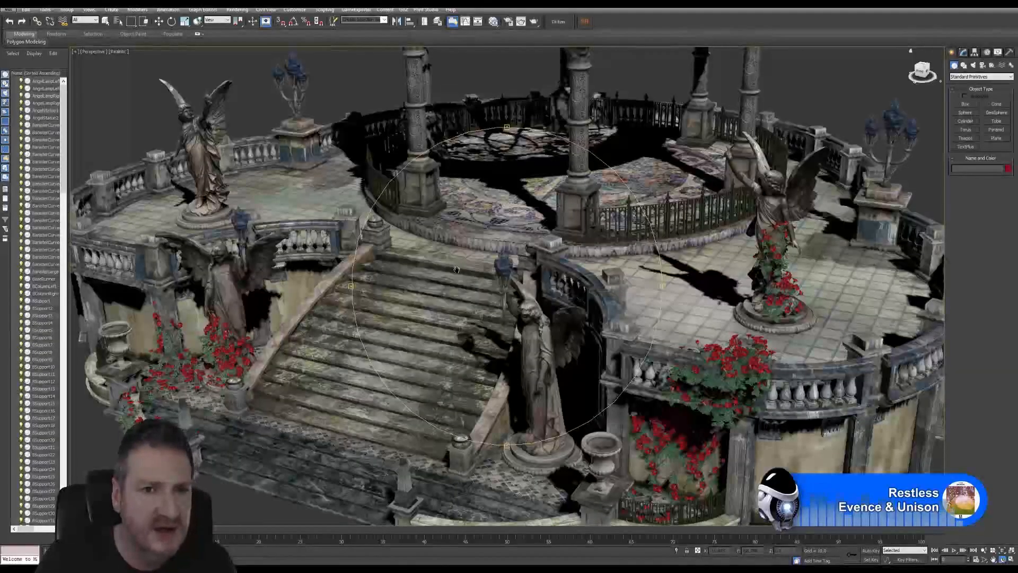
Switch to 3ds Max and examine the columns around the mosaic rotunda in the full scene
{"action": "middle_click_drag", "start_coordinate": [477, 265], "coordinate": [507, 248], "text": "alt"}
{"action": "scroll", "coordinate": [507, 248], "scroll_direction": "up", "scroll_amount": 6}
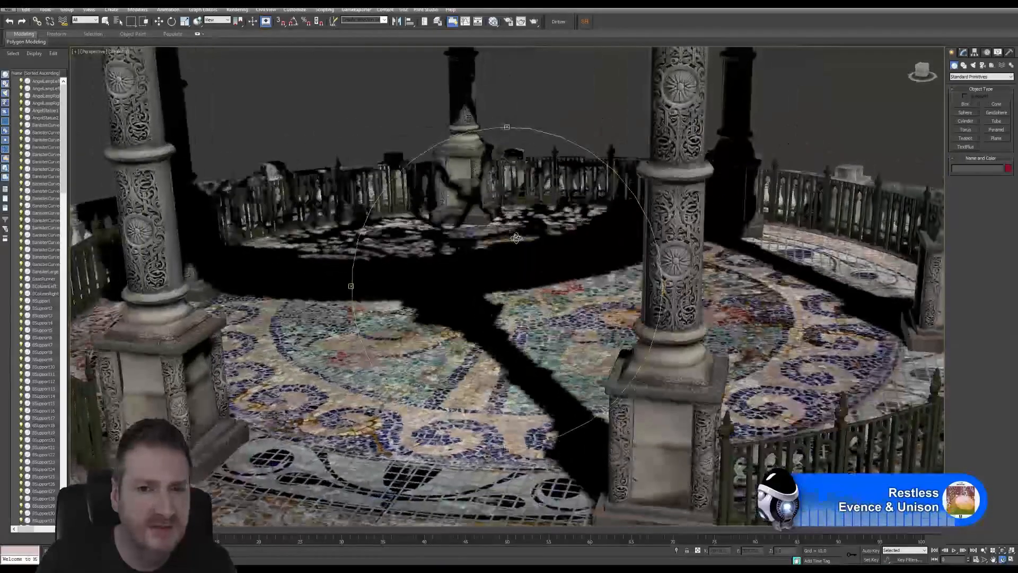
{"action": "middle_click_drag", "start_coordinate": [513, 240], "coordinate": [427, 280], "text": "alt"}
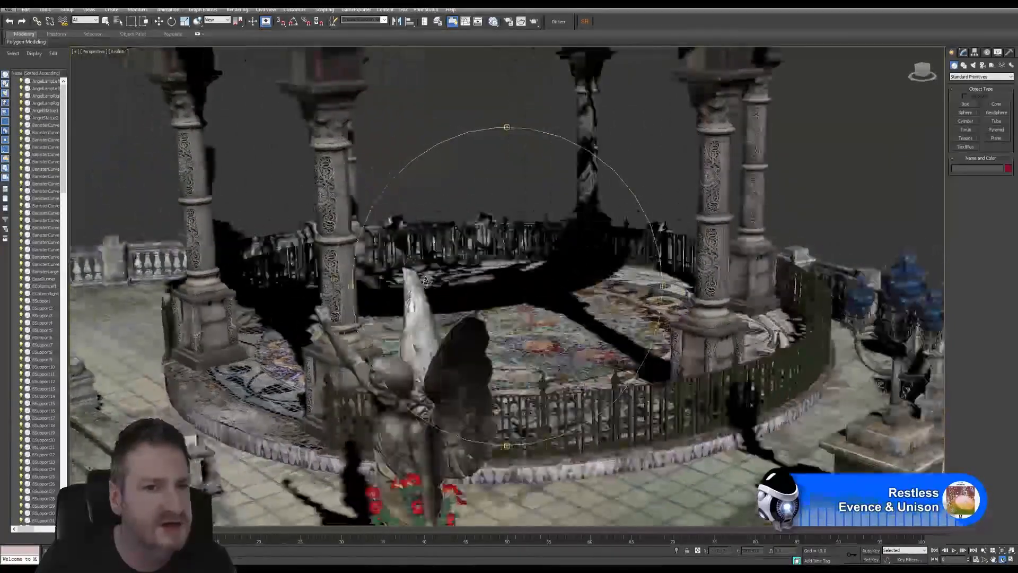
{"action": "middle_click_drag", "start_coordinate": [389, 242], "coordinate": [345, 182], "text": "alt"}
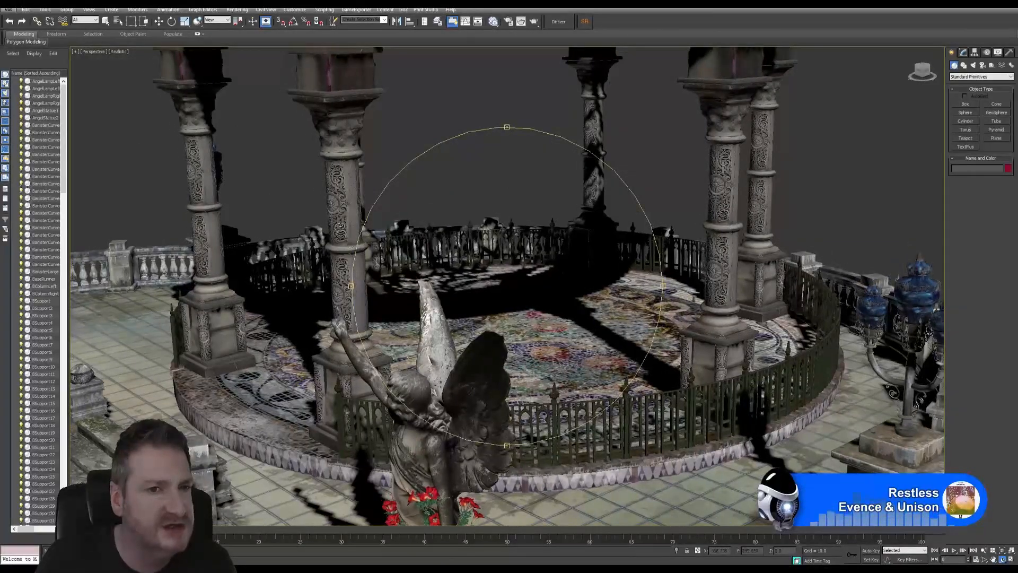
{"action": "middle_click_drag", "start_coordinate": [463, 293], "coordinate": [404, 339], "text": "alt"}
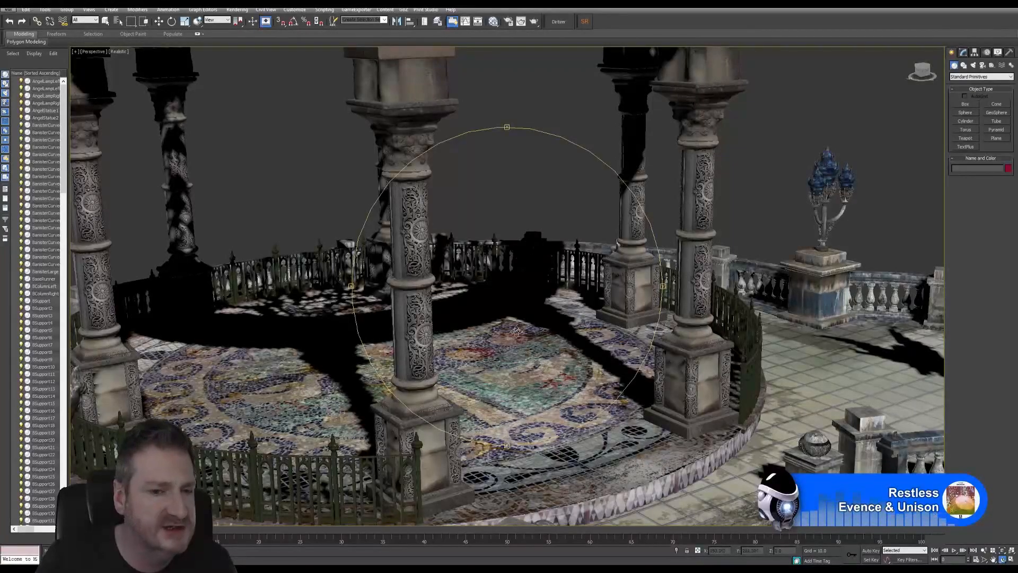
Examine the rotunda columns in the full scene, then return to Knald and turn the MColumn preview to view its corner
{"action": "scroll", "coordinate": [516, 331], "scroll_direction": "down", "scroll_amount": 1}
{"action": "middle_click_drag", "start_coordinate": [496, 313], "coordinate": [456, 276]}
{"action": "scroll", "coordinate": [481, 298], "scroll_direction": "down", "scroll_amount": 2}
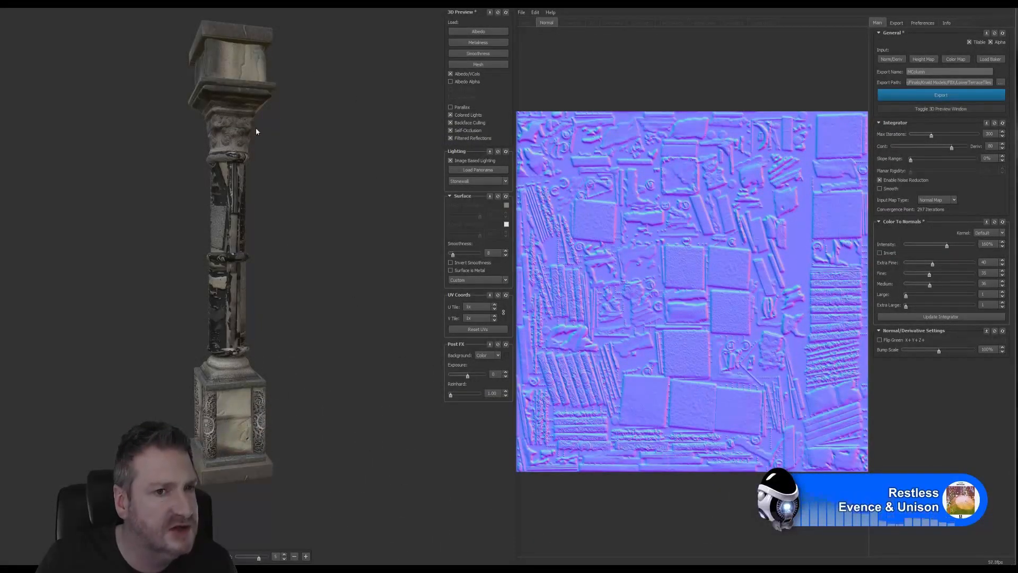
{"action": "left_click_drag", "start_coordinate": [324, 453], "coordinate": [392, 363]}
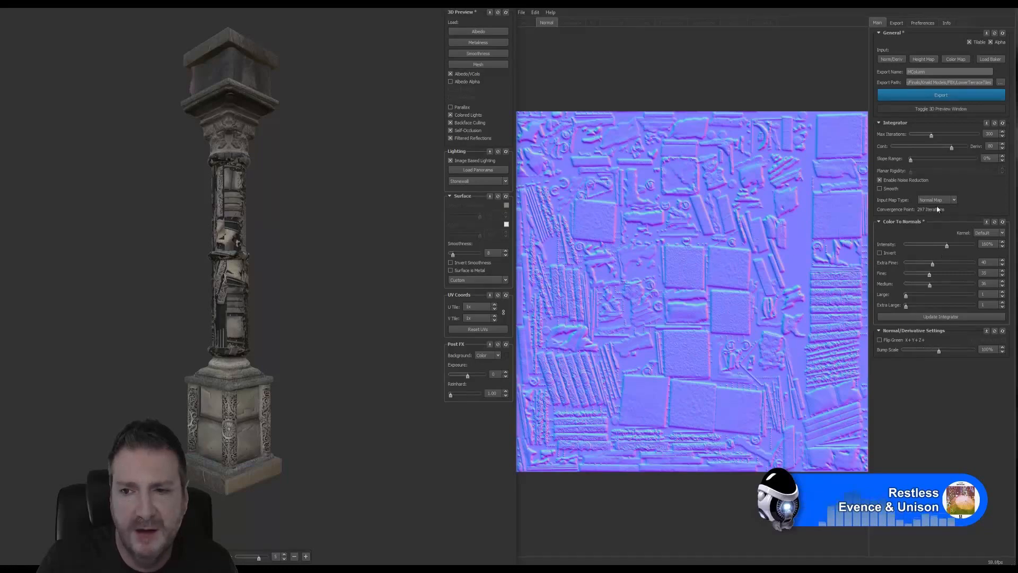
Set the export path to the MColumn001 folder inside the FBX folder
{"action": "left_click", "coordinate": [895, 22]}
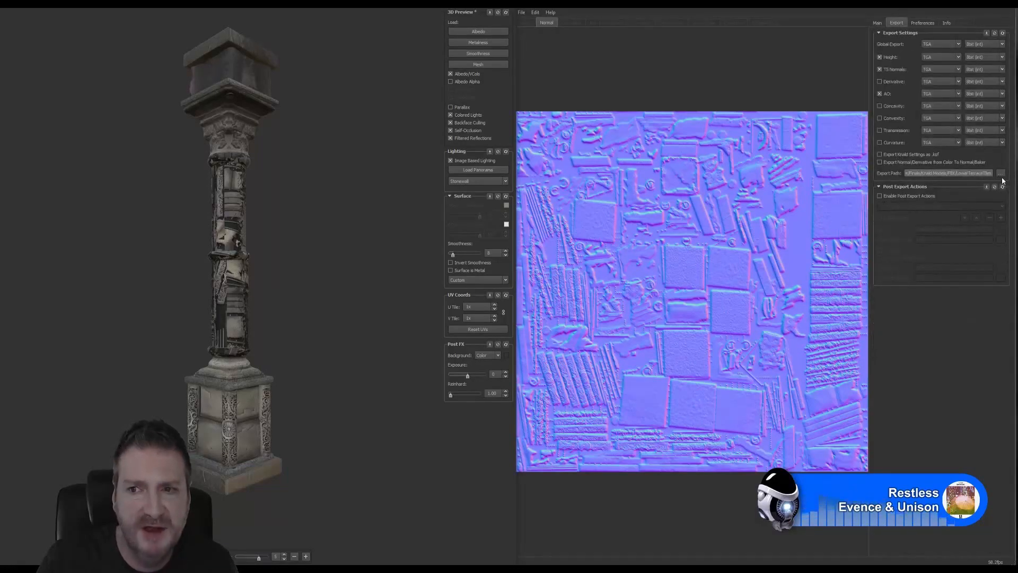
{"action": "left_click", "coordinate": [1001, 175]}
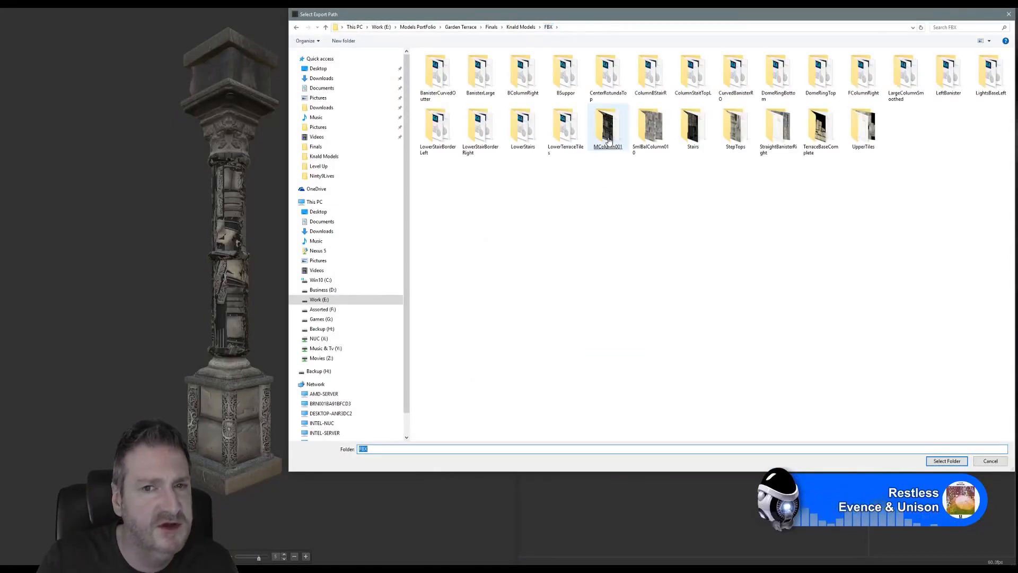
{"action": "double_click", "coordinate": [609, 139]}
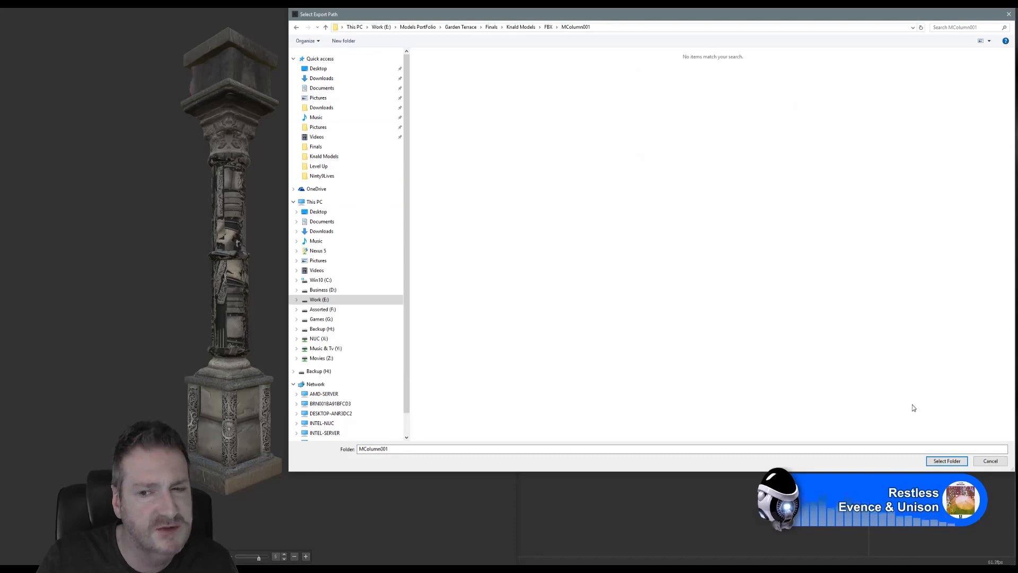
{"action": "left_click", "coordinate": [947, 460]}
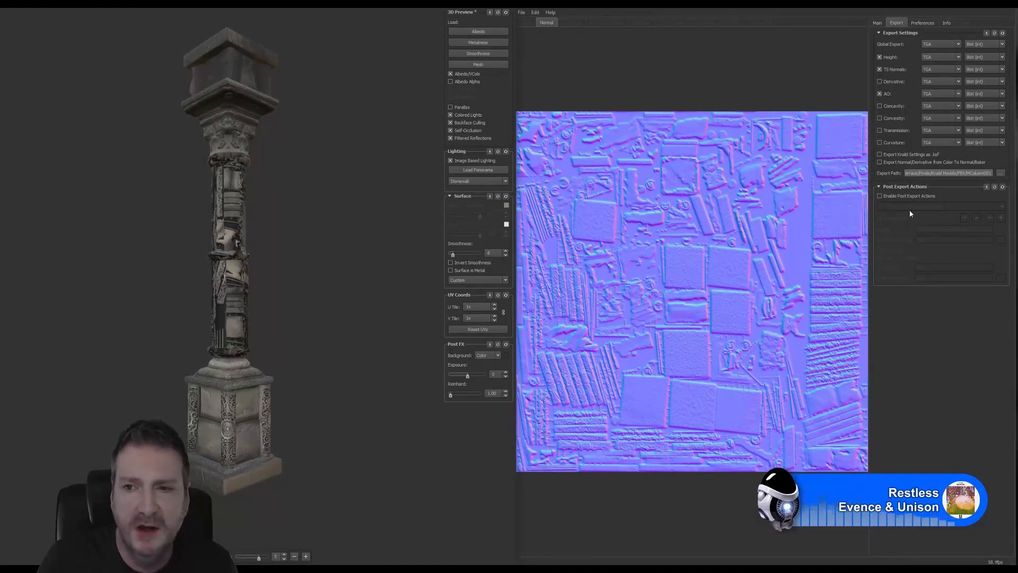
{"action": "left_click", "coordinate": [877, 23]}
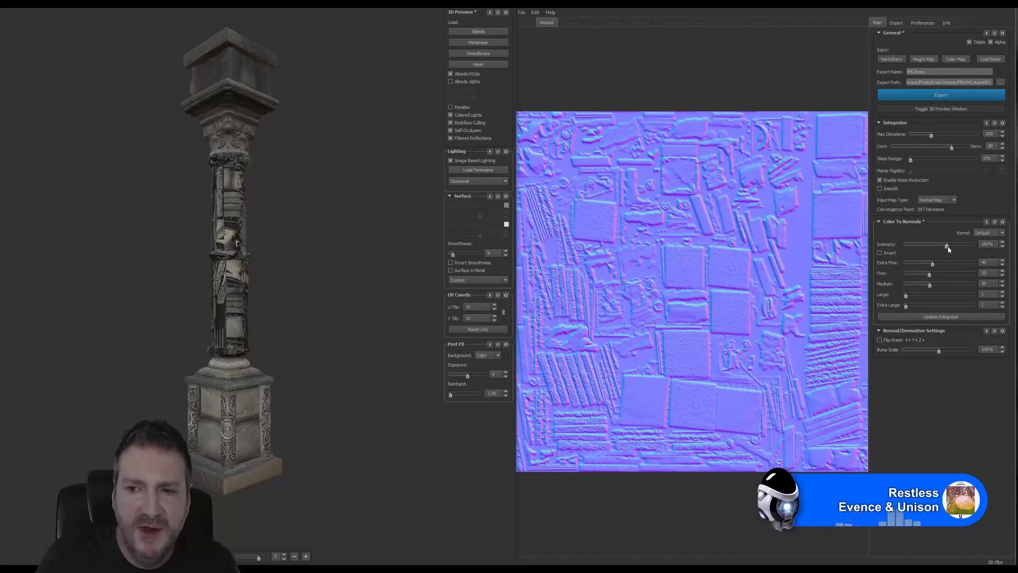
Set the column's Color To Normals intensity to 90%, Medium to 1, Fine to about 37 and Extra Fine to about 80
{"action": "left_click_drag", "start_coordinate": [947, 246], "coordinate": [940, 247]}
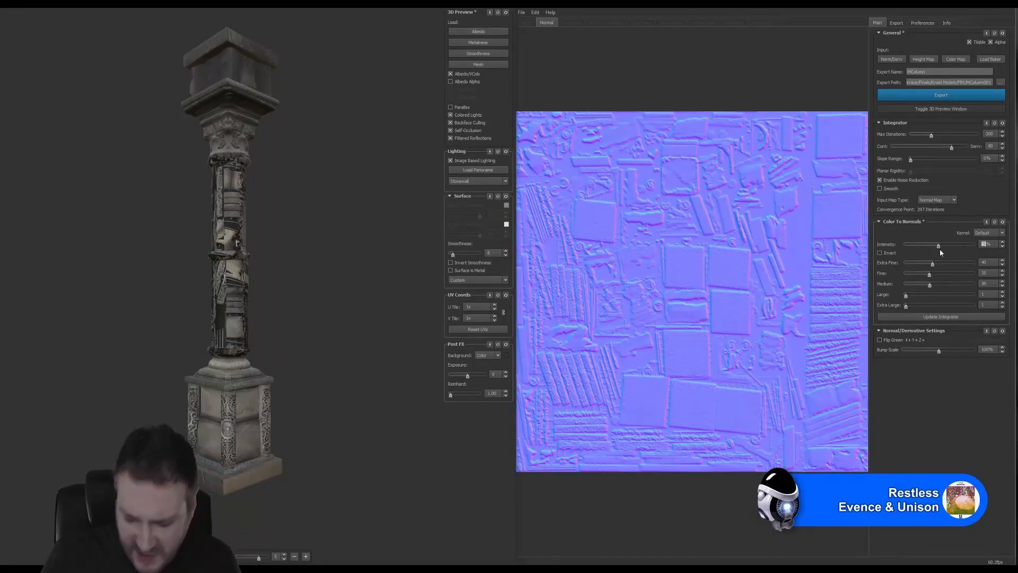
{"action": "type", "text": "90"}
{"action": "key", "text": "Return"}
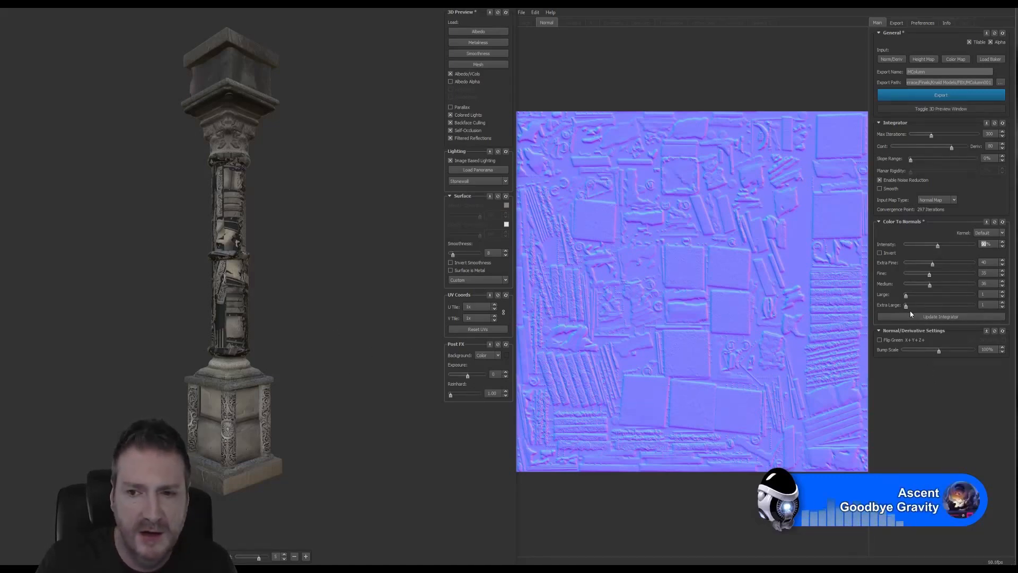
{"action": "mouse_move", "coordinate": [907, 306]}
{"action": "left_mouse_down"}
{"action": "mouse_move", "coordinate": [962, 307]}
{"action": "mouse_move", "coordinate": [912, 304]}
{"action": "mouse_move", "coordinate": [969, 295]}
{"action": "mouse_move", "coordinate": [893, 294]}
{"action": "mouse_move", "coordinate": [986, 290]}
{"action": "mouse_move", "coordinate": [898, 288]}
{"action": "left_mouse_up"}
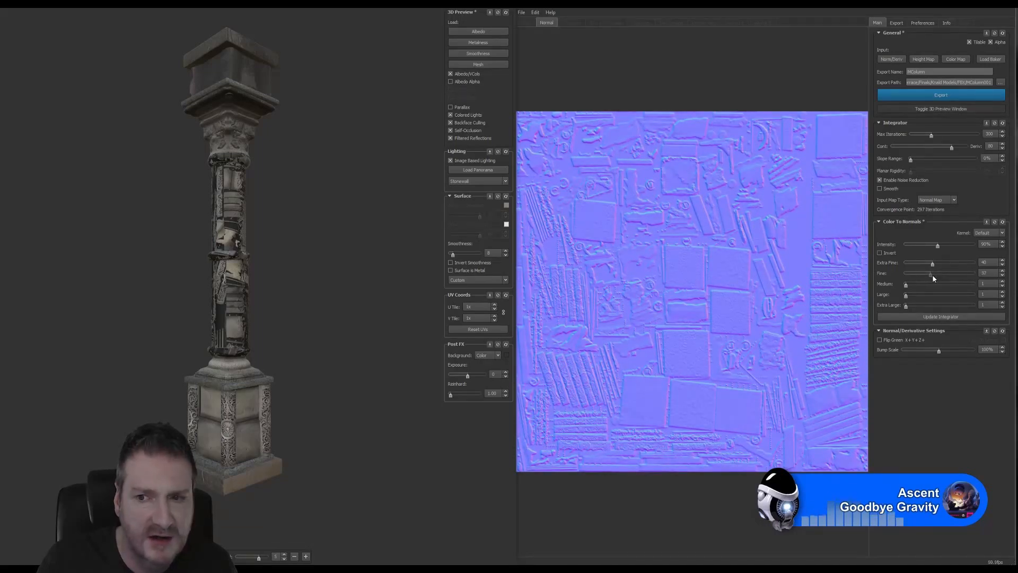
{"action": "left_click_drag", "start_coordinate": [939, 274], "coordinate": [959, 266]}
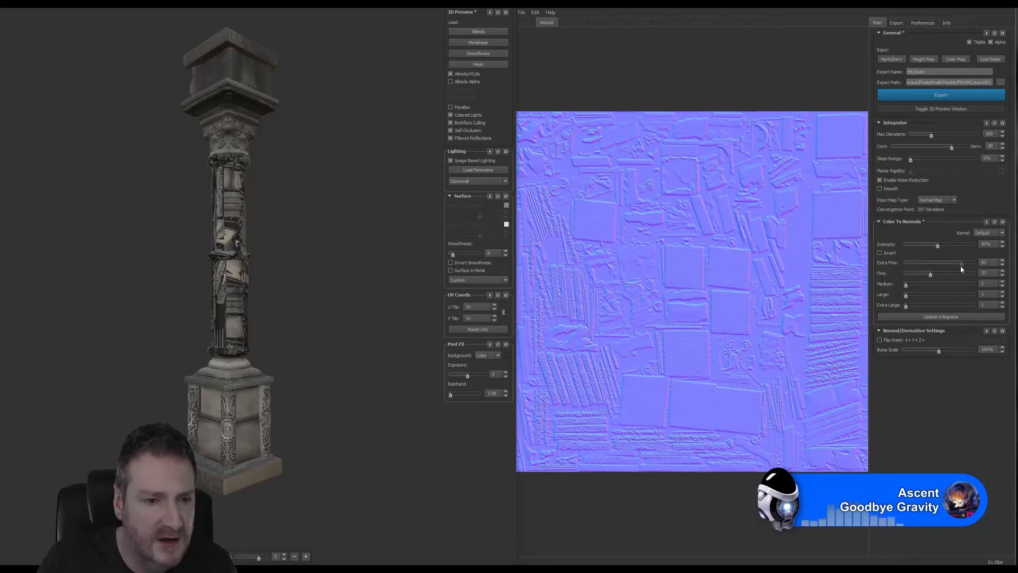
Inspect the column base, update the integrator and export the MColumn maps
{"action": "scroll", "coordinate": [234, 339], "scroll_direction": "up", "scroll_amount": 5}
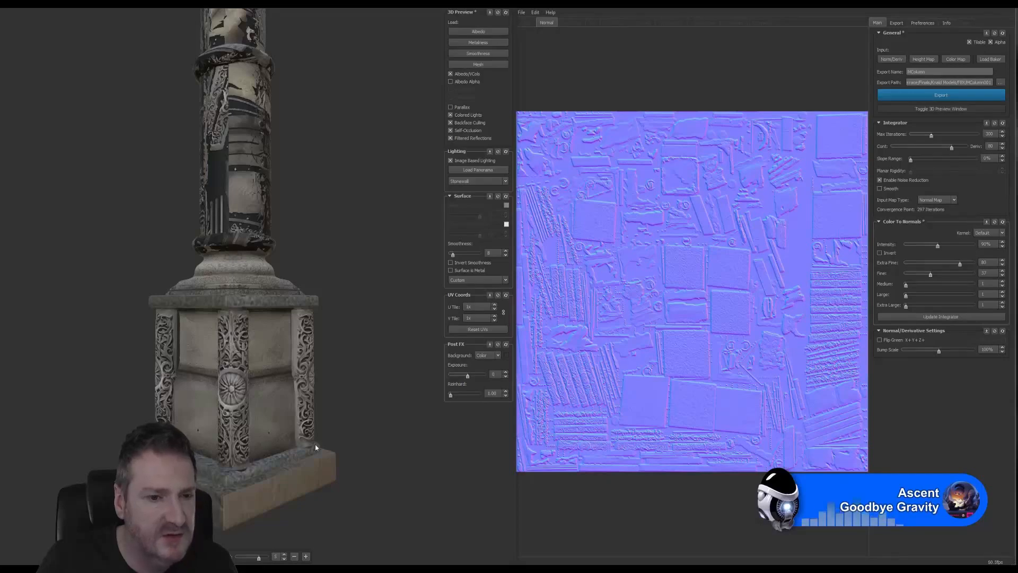
{"action": "left_click", "coordinate": [929, 317]}
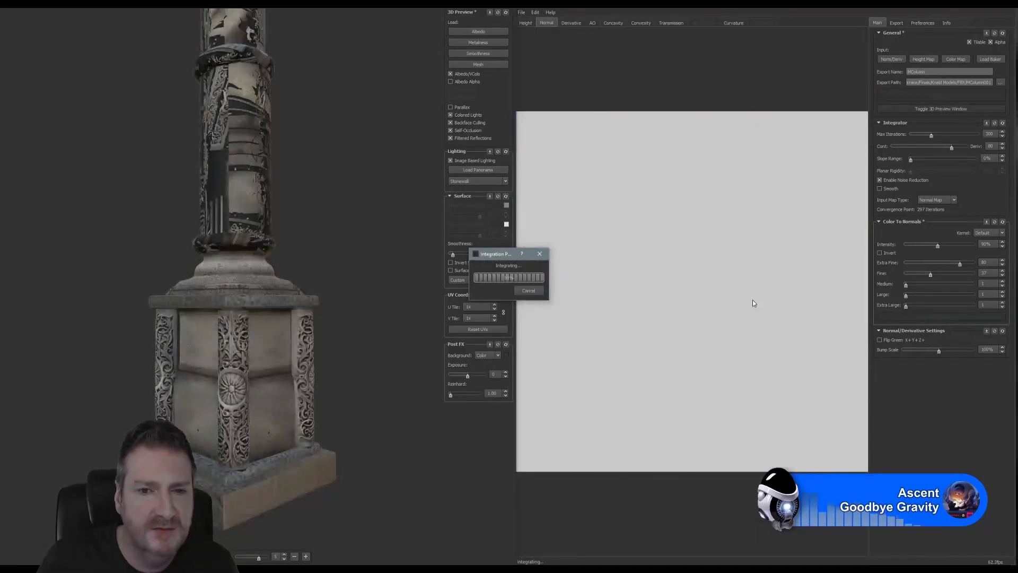
{"action": "left_click", "coordinate": [944, 95]}
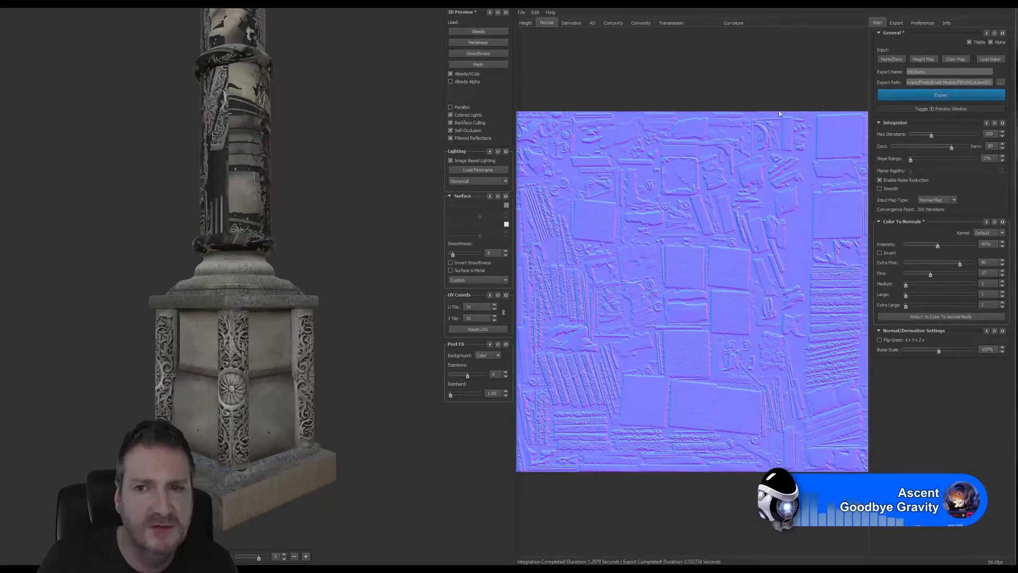
Load MColumnPillar.png from the MColumn001 folder as the color map and MColumn.fbx as the preview mesh
{"action": "left_click", "coordinate": [957, 61]}
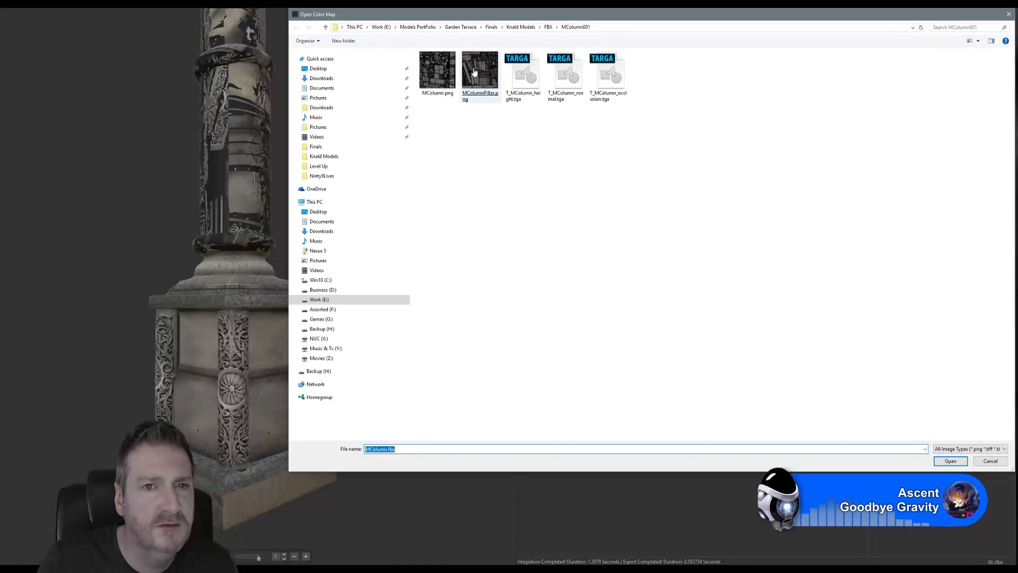
{"action": "double_click", "coordinate": [474, 72]}
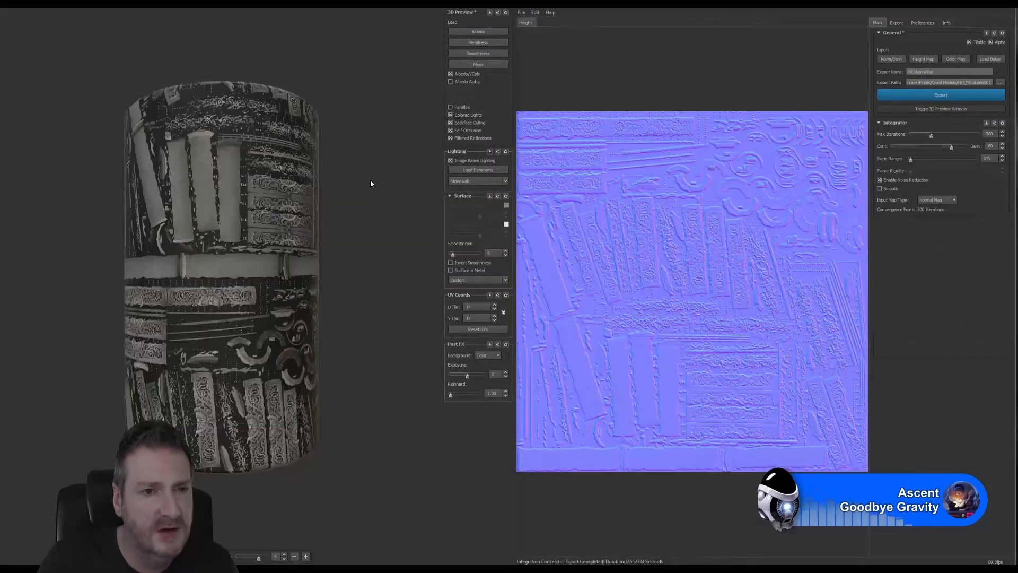
{"action": "left_click", "coordinate": [478, 67]}
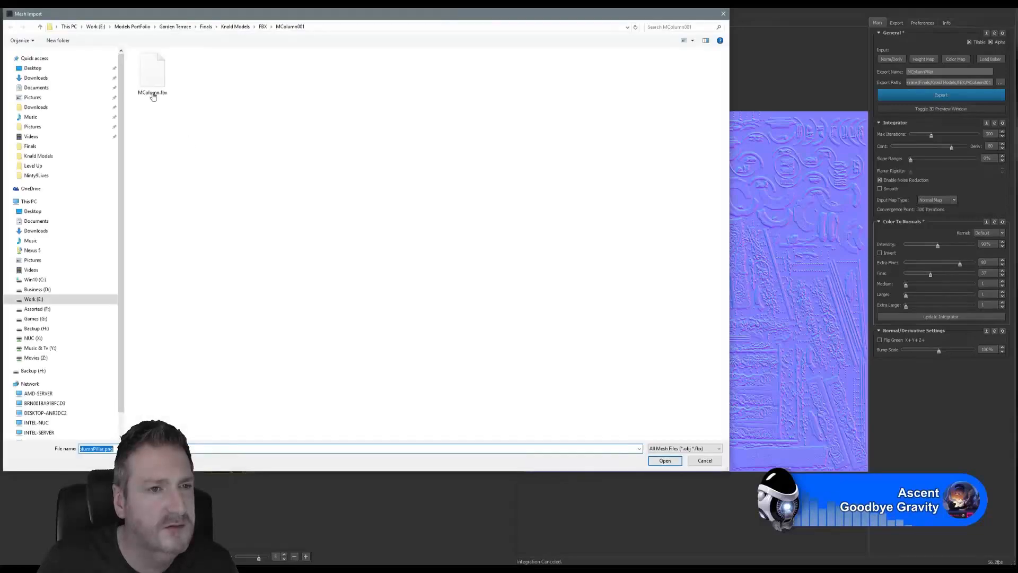
{"action": "double_click", "coordinate": [153, 95]}
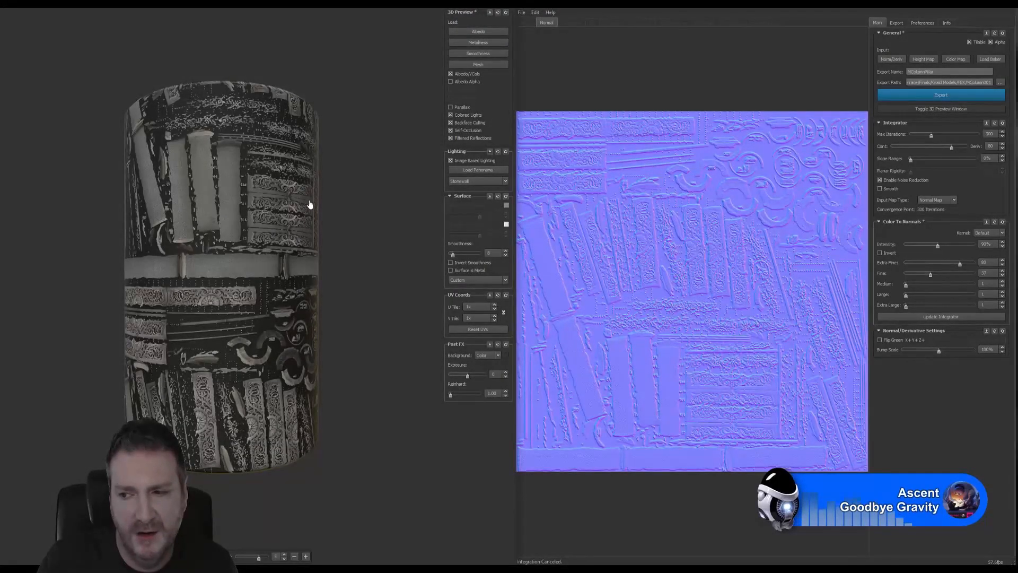
Strengthen the pillar shaft's normals with Extra Large about 47, Large 46, Medium 56, Fine 30 and Extra Fine 64
{"action": "middle_click_drag", "start_coordinate": [252, 180], "coordinate": [256, 246]}
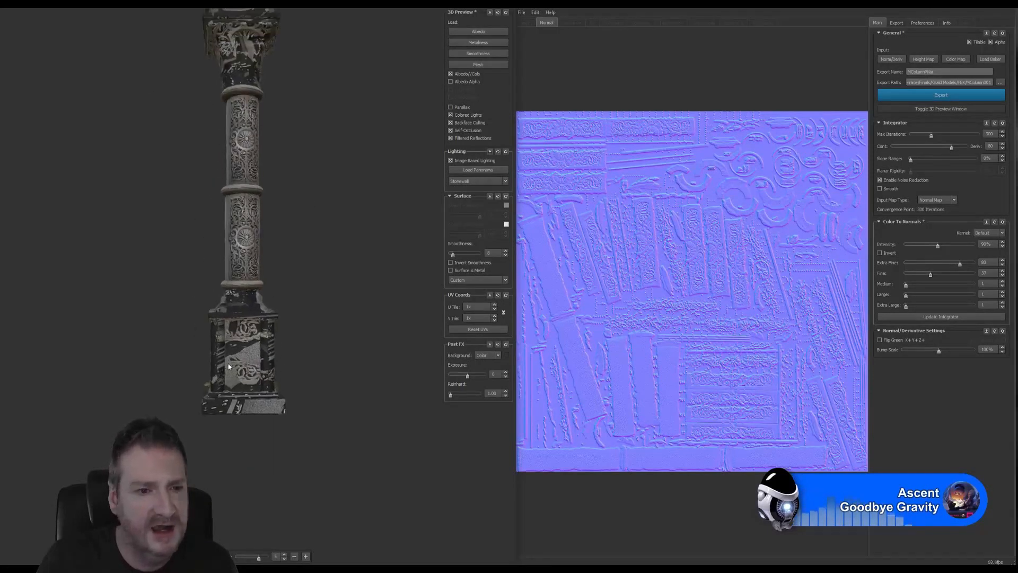
{"action": "middle_click_drag", "start_coordinate": [271, 159], "coordinate": [282, 173]}
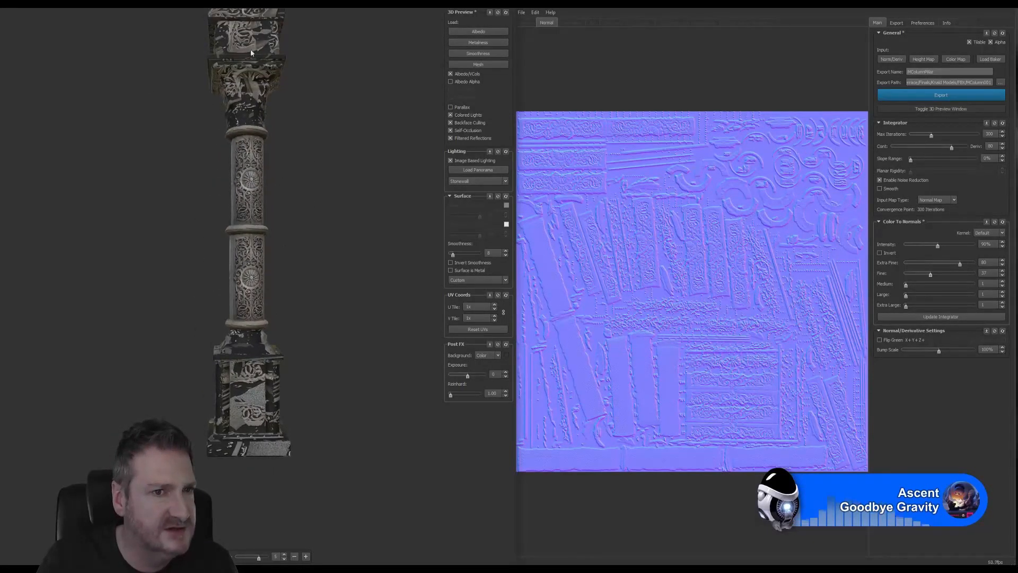
{"action": "left_click_drag", "start_coordinate": [251, 238], "coordinate": [237, 221]}
{"action": "scroll", "coordinate": [237, 220], "scroll_direction": "up", "scroll_amount": 4}
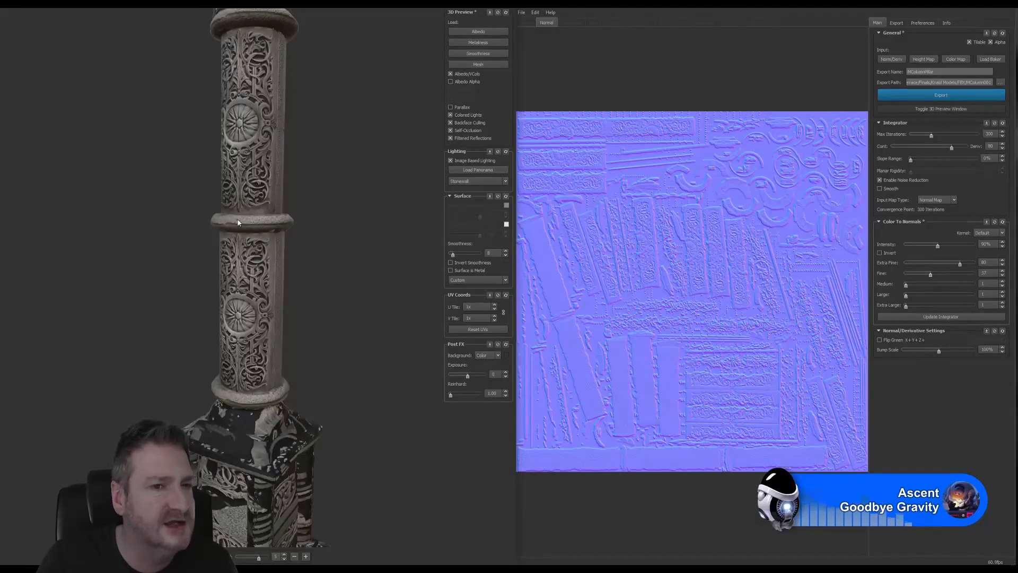
{"action": "left_click_drag", "start_coordinate": [249, 169], "coordinate": [237, 154]}
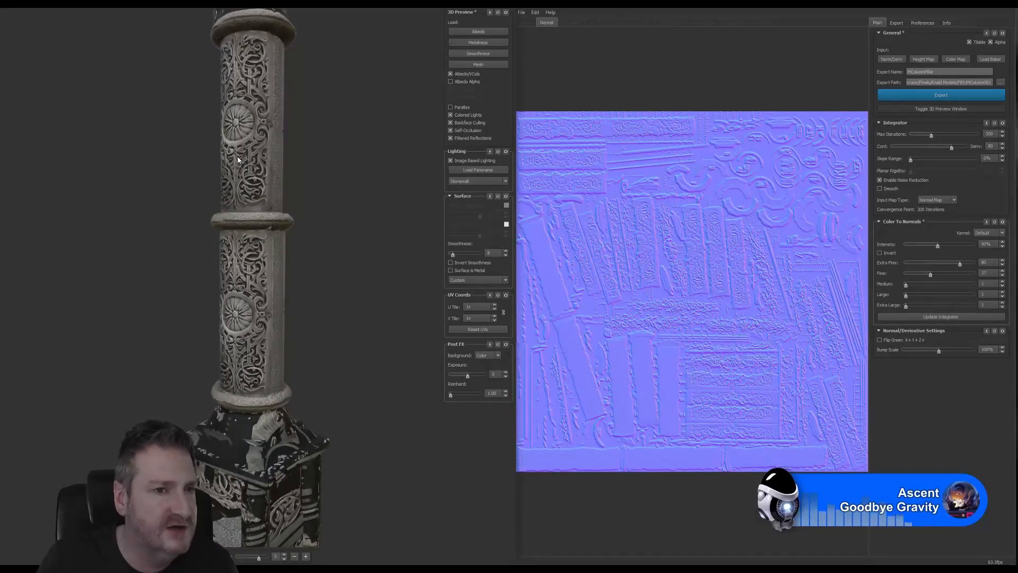
{"action": "middle_click_drag", "start_coordinate": [236, 153], "coordinate": [238, 200]}
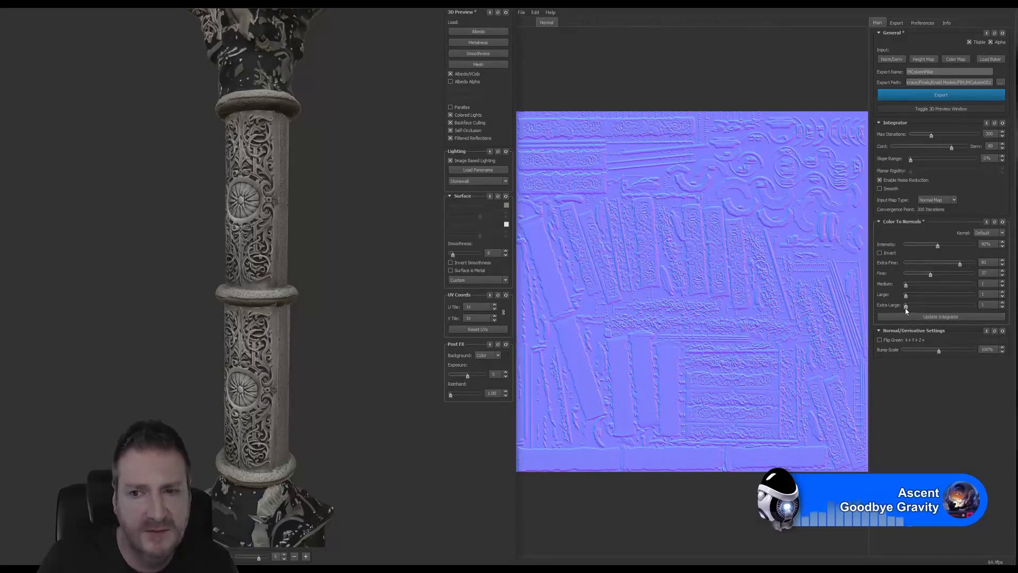
{"action": "left_click_drag", "start_coordinate": [907, 306], "coordinate": [981, 299]}
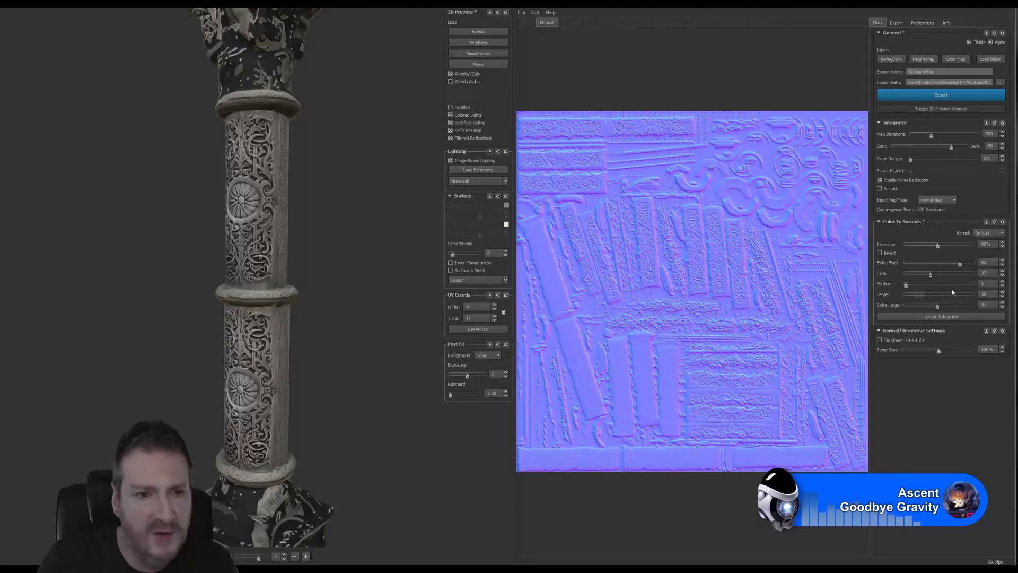
{"action": "left_click_drag", "start_coordinate": [905, 296], "coordinate": [946, 273]}
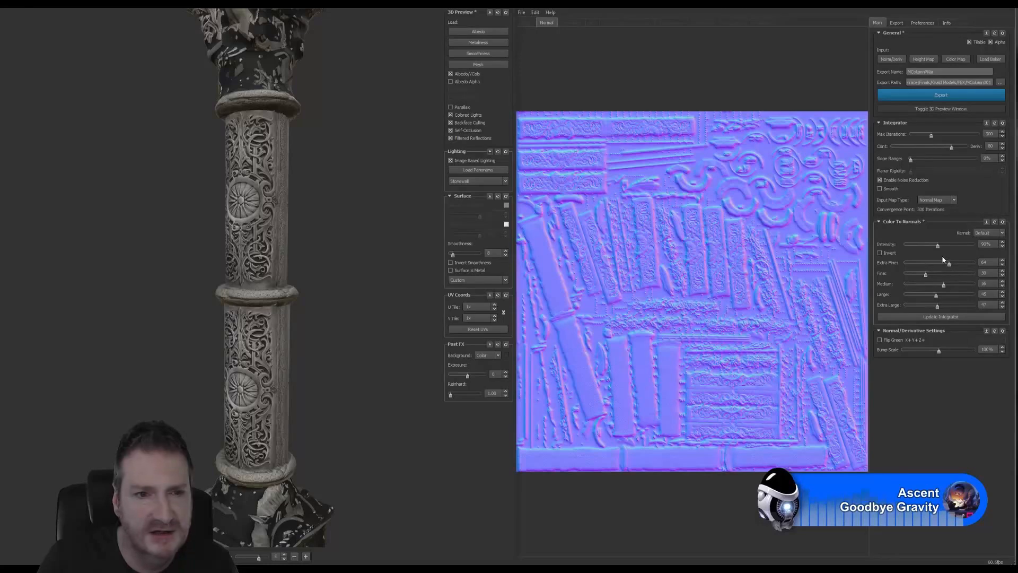
Set the pillar's Color To Normals intensity to 80%
{"action": "left_click_drag", "start_coordinate": [343, 361], "coordinate": [291, 345]}
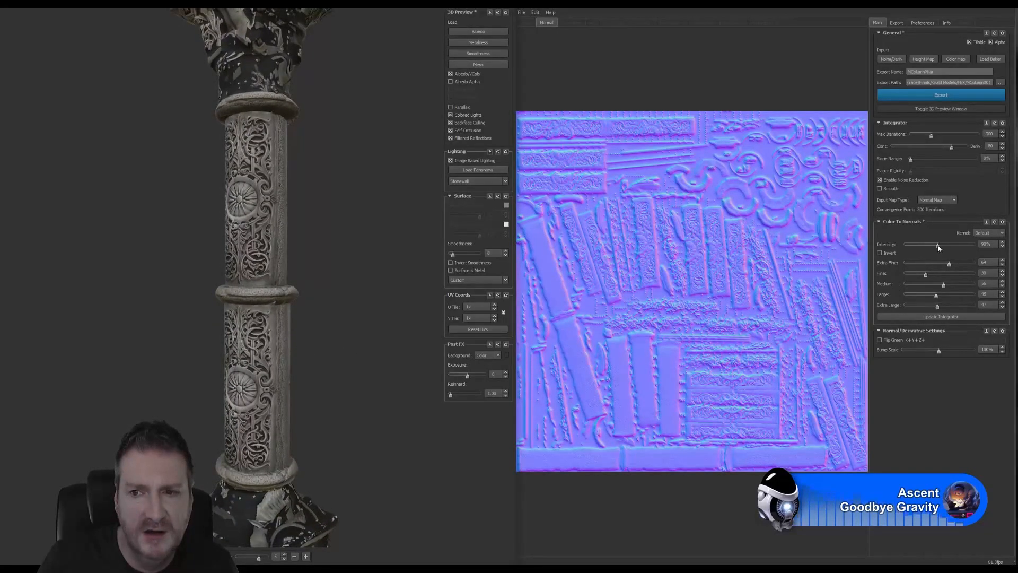
{"action": "left_click_drag", "start_coordinate": [938, 247], "coordinate": [966, 251]}
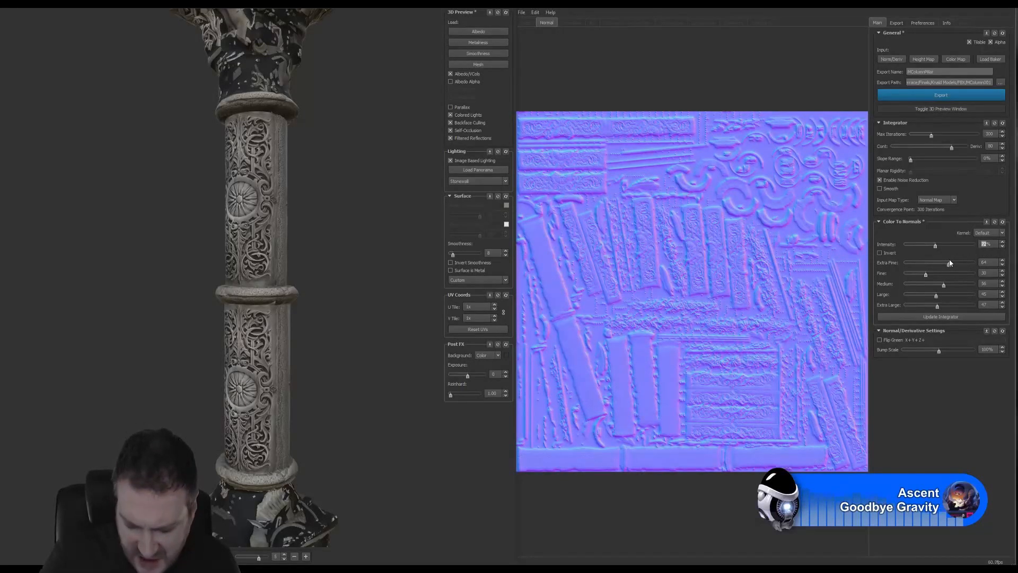
{"action": "type", "text": "90"}
{"action": "key", "text": "Return"}
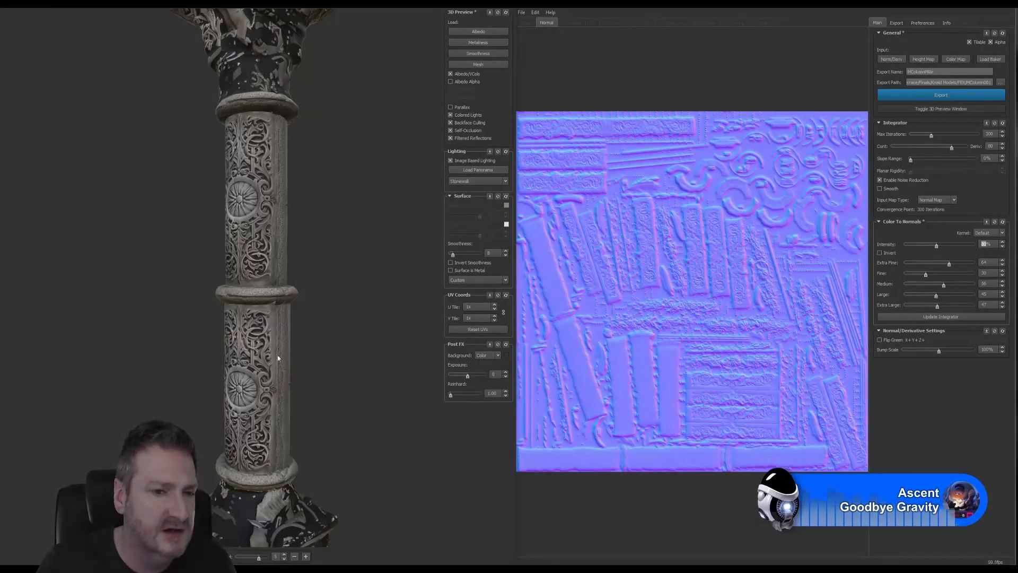
Check the carved shaft relief from several angles, then update the integrator and show the pillar's height map
{"action": "left_click_drag", "start_coordinate": [278, 355], "coordinate": [307, 335]}
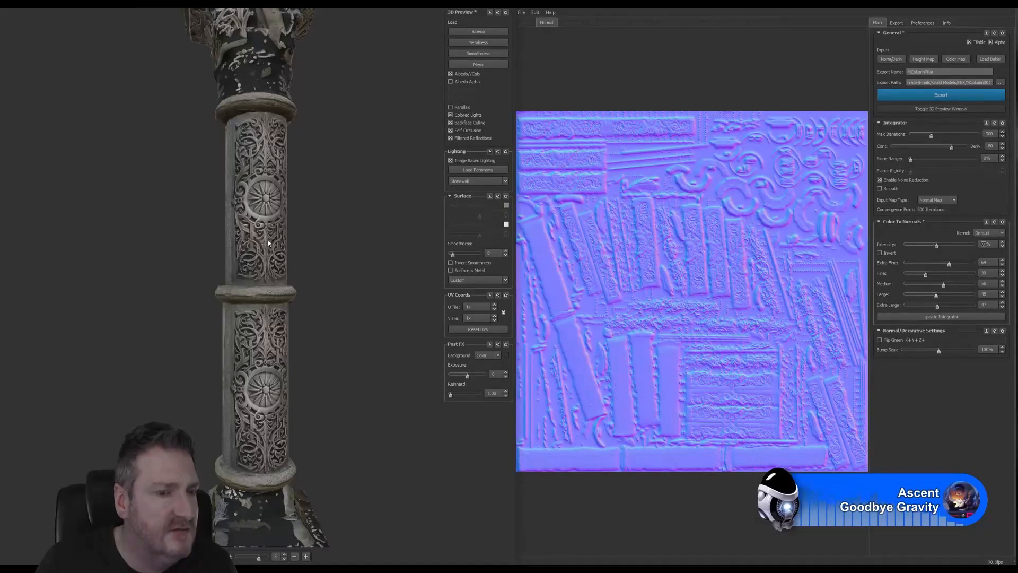
{"action": "left_click_drag", "start_coordinate": [267, 243], "coordinate": [236, 244]}
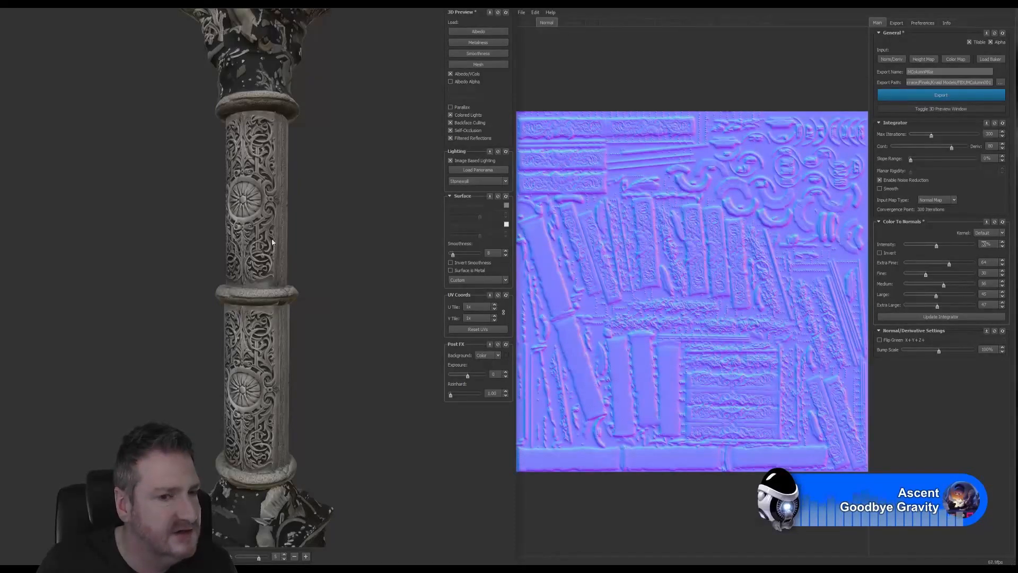
{"action": "left_click_drag", "start_coordinate": [256, 249], "coordinate": [259, 241]}
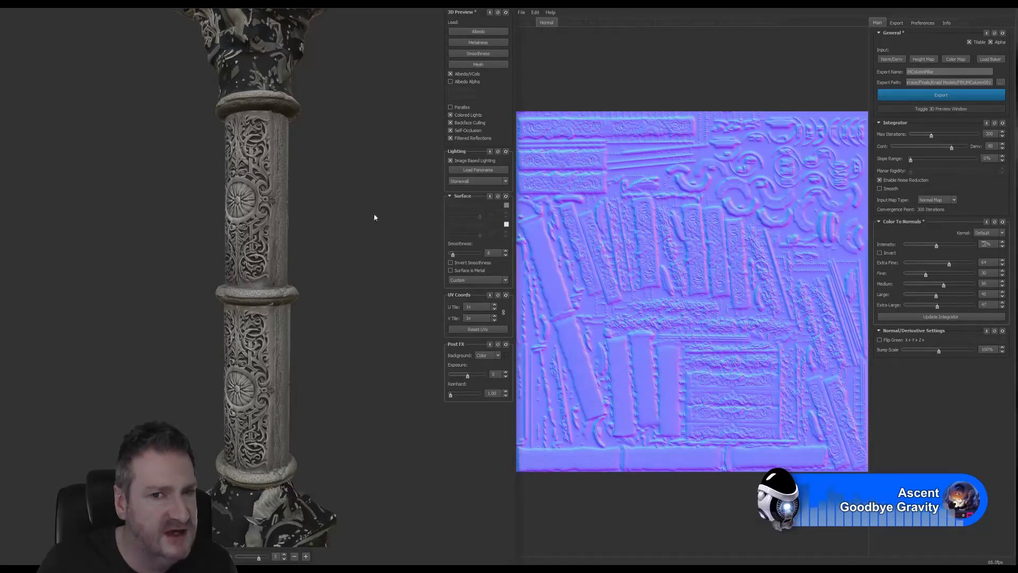
{"action": "left_click_drag", "start_coordinate": [375, 217], "coordinate": [266, 211]}
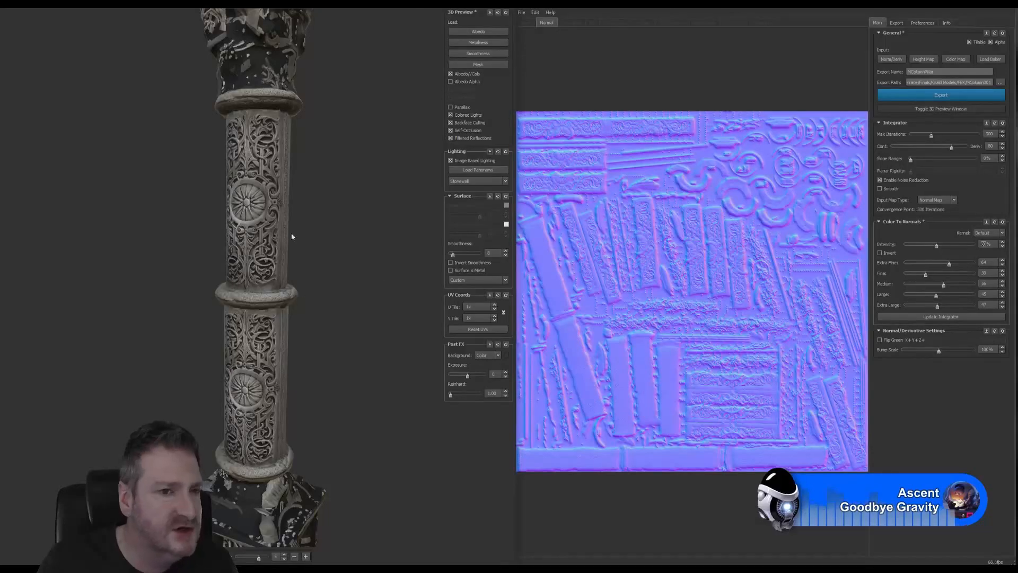
{"action": "mouse_move", "coordinate": [253, 215]}
{"action": "left_mouse_down"}
{"action": "mouse_move", "coordinate": [311, 212]}
{"action": "mouse_move", "coordinate": [223, 211]}
{"action": "mouse_move", "coordinate": [290, 205]}
{"action": "mouse_move", "coordinate": [243, 211]}
{"action": "left_mouse_up"}
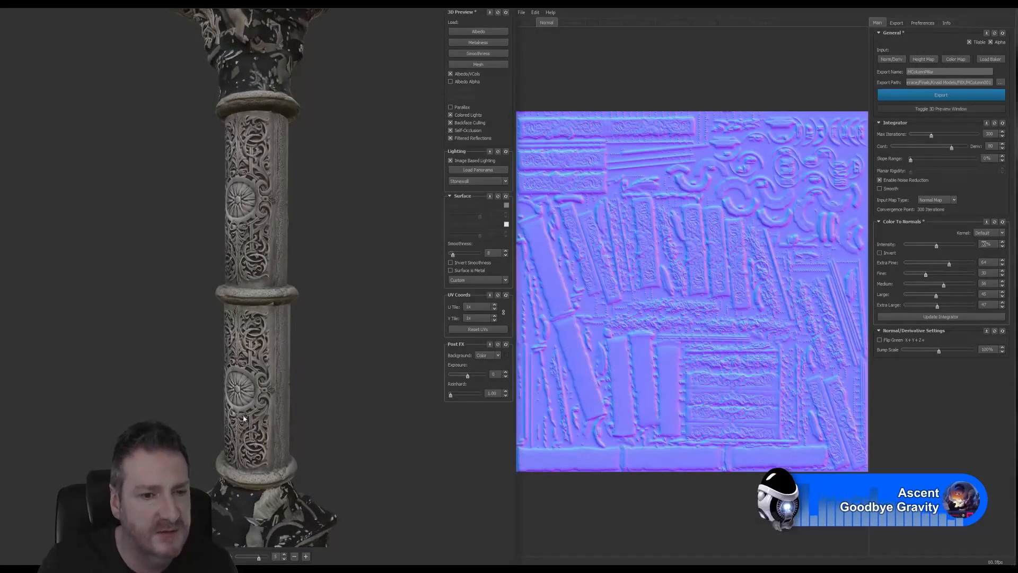
{"action": "left_click", "coordinate": [937, 317]}
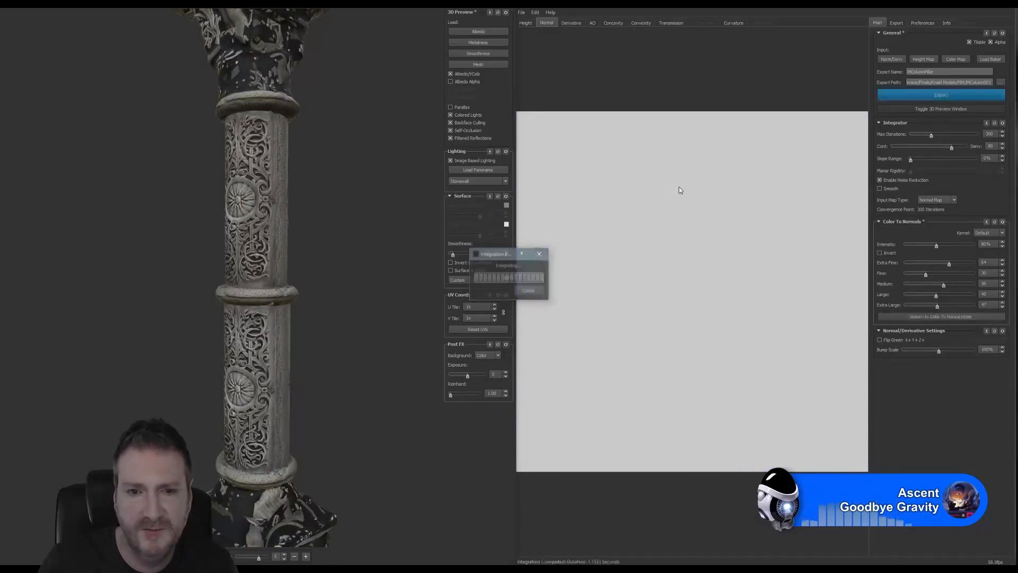
{"action": "left_click", "coordinate": [526, 23]}
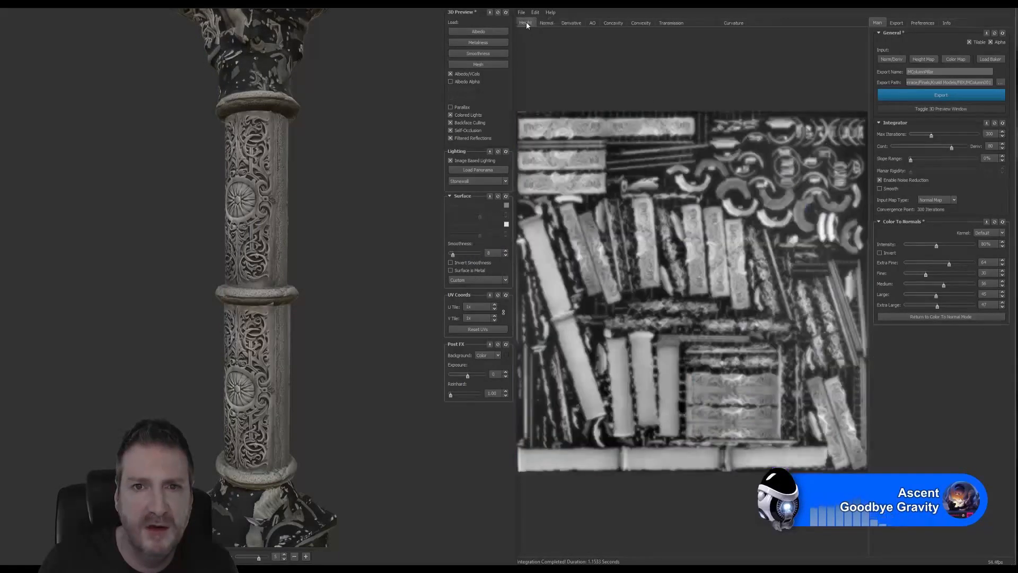
Review the pillar's AO and normal maps, then export the MColumnPillar maps
{"action": "left_click", "coordinate": [594, 23]}
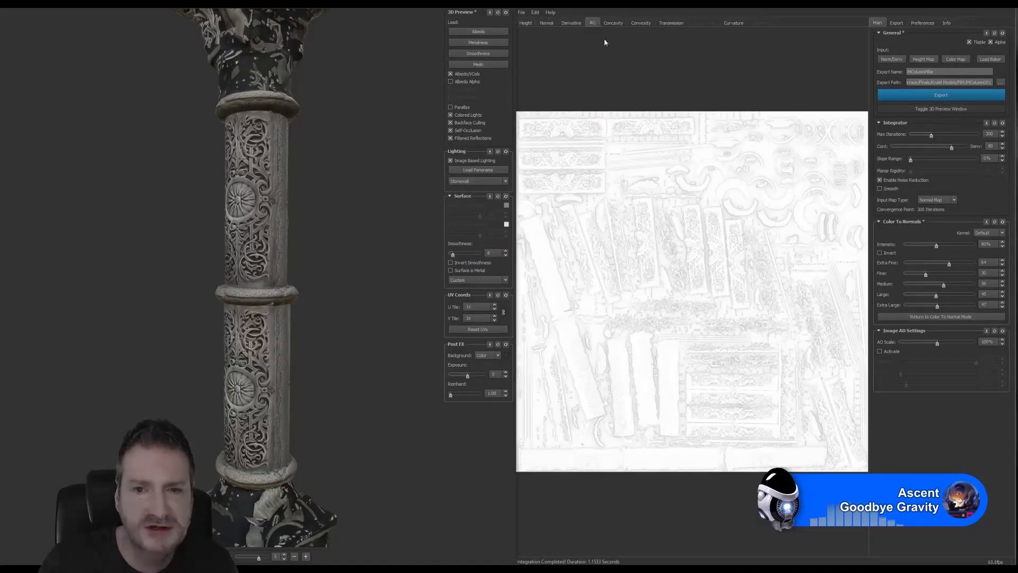
{"action": "left_click", "coordinate": [546, 24]}
{"action": "left_click", "coordinate": [942, 95]}
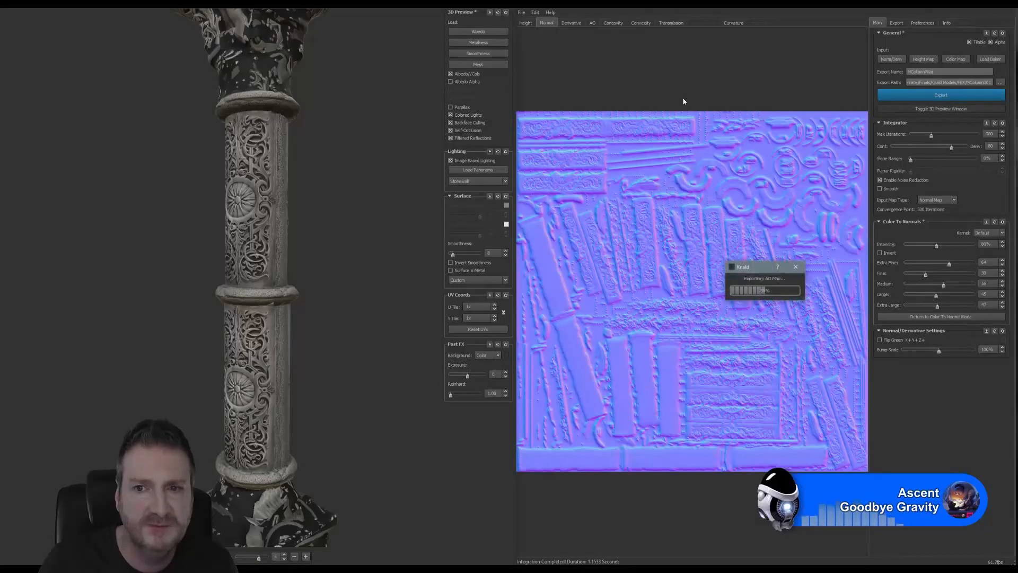
Load SmlBalColumn_Painted.png from the SmlBalColumn010 folder as the color map and SmlBalColumn010.fbx as the preview mesh
{"action": "left_click", "coordinate": [956, 58]}
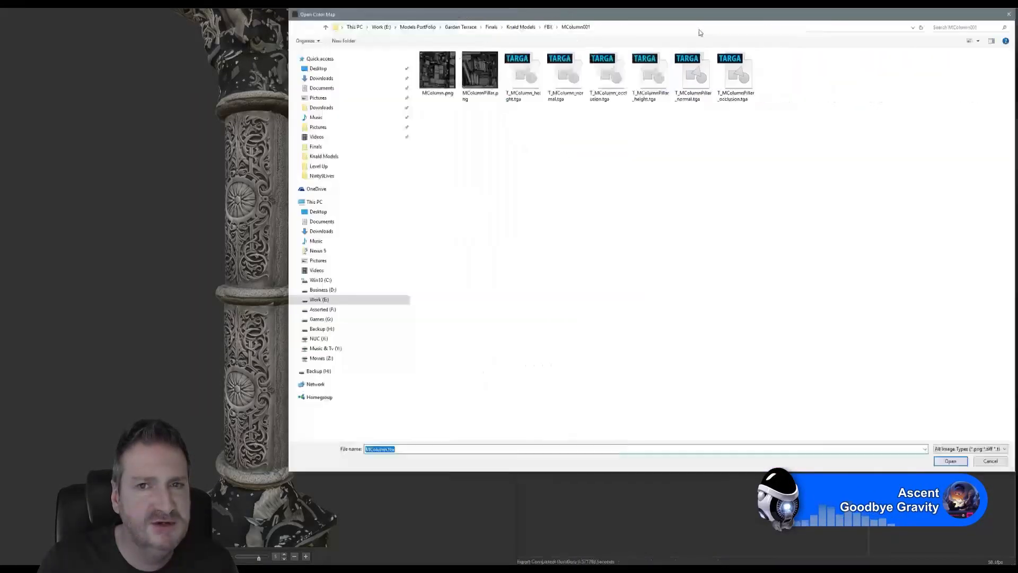
{"action": "left_click", "coordinate": [547, 31]}
{"action": "double_click", "coordinate": [656, 133]}
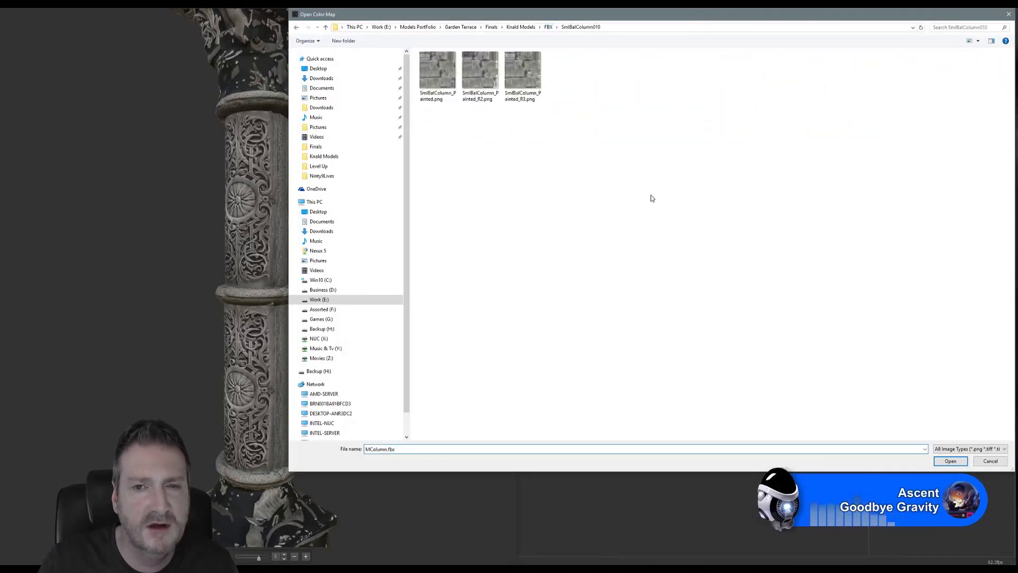
{"action": "double_click", "coordinate": [438, 75]}
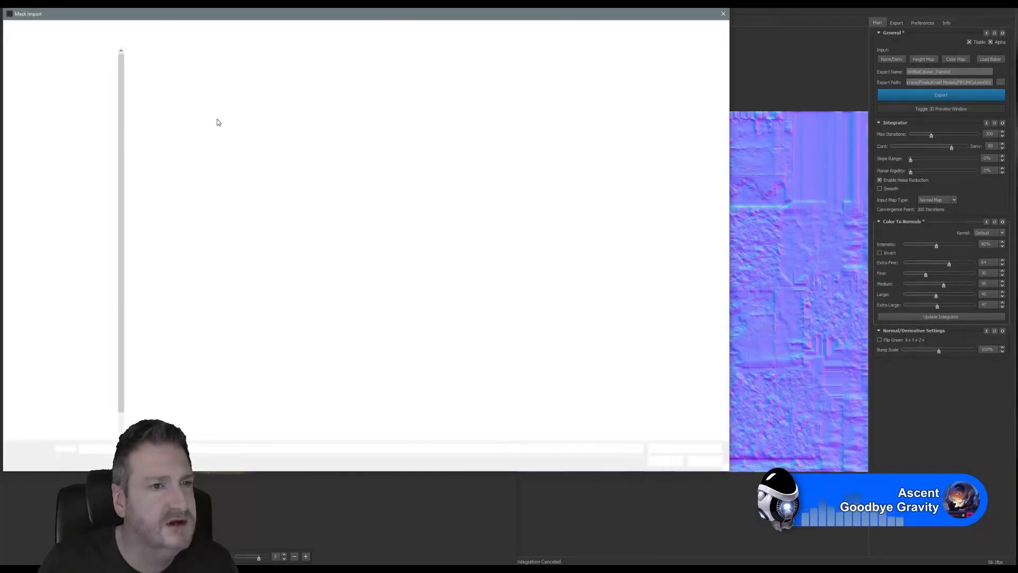
{"action": "double_click", "coordinate": [161, 82]}
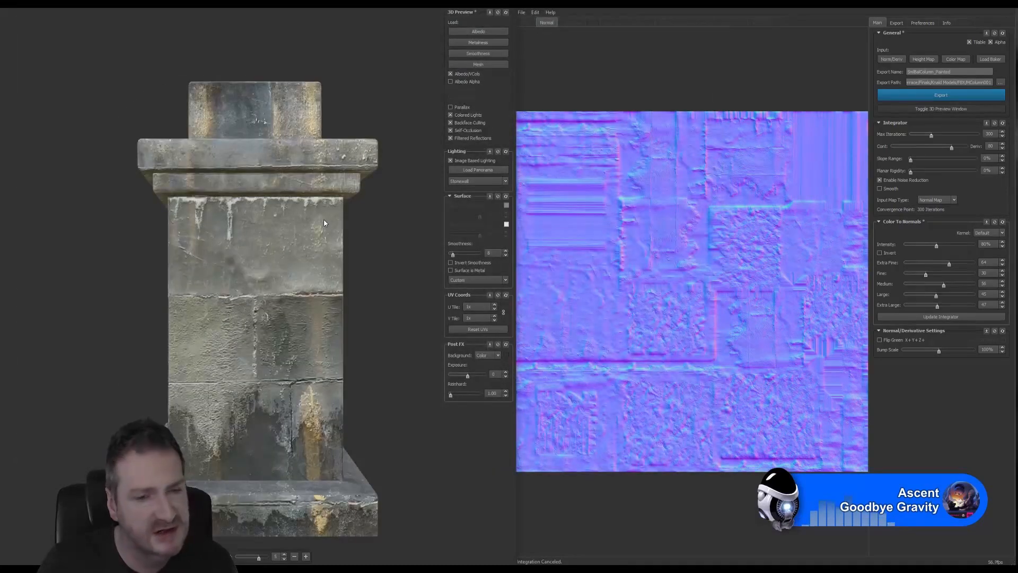
{"action": "left_click_drag", "start_coordinate": [345, 247], "coordinate": [286, 319]}
{"action": "scroll", "coordinate": [281, 313], "scroll_direction": "down", "scroll_amount": 3}
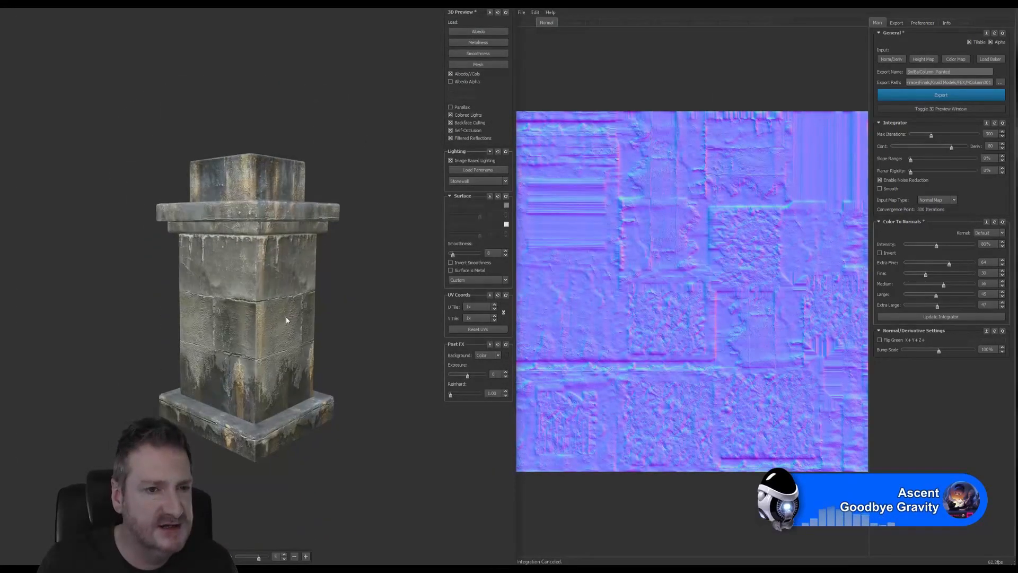
Switch to 3ds Max and examine from several angles how the small balustrade columns repeat around the garden terrace
{"action": "left_click", "coordinate": [342, 568]}
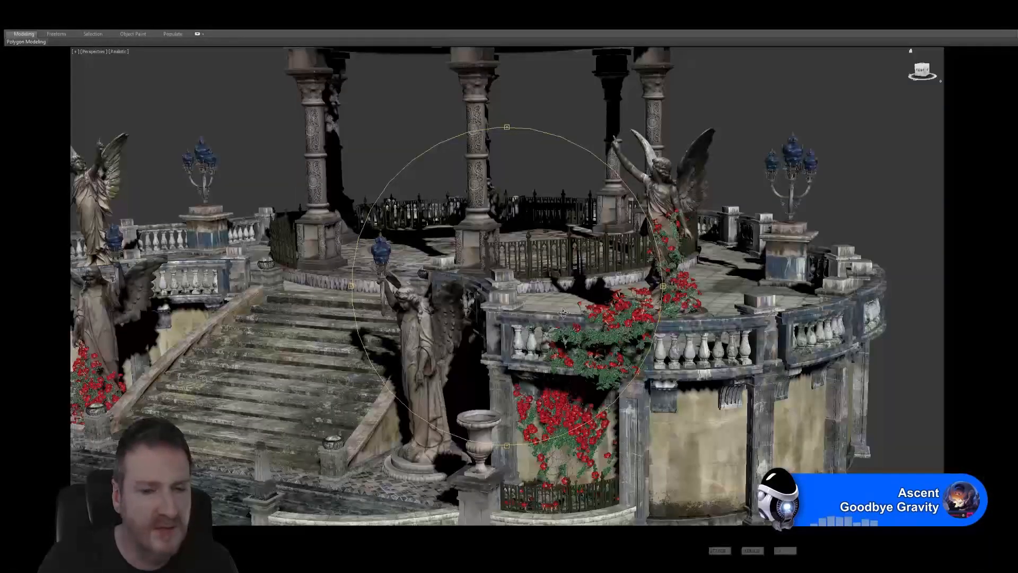
{"action": "left_click_drag", "start_coordinate": [514, 320], "coordinate": [516, 366]}
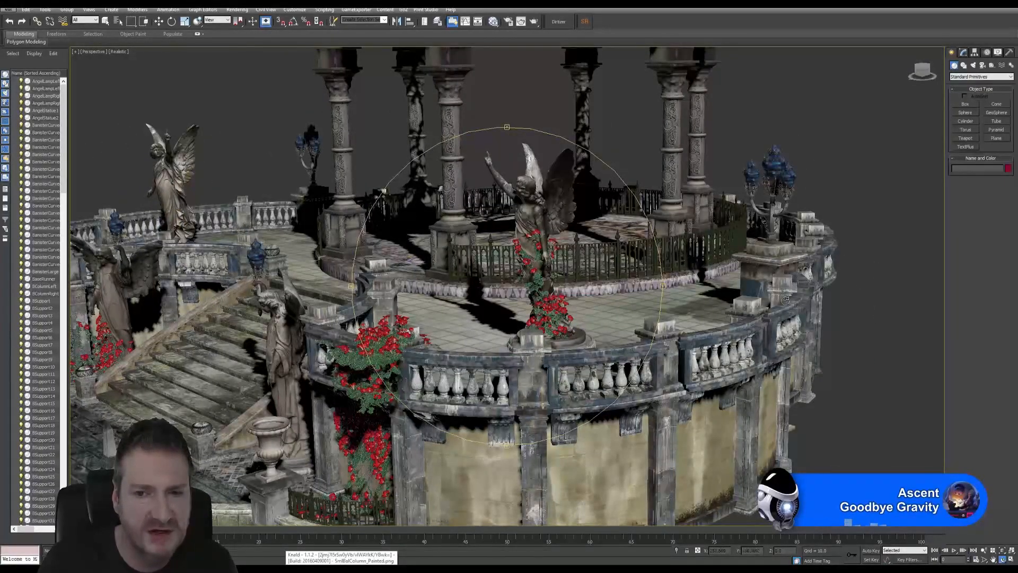
{"action": "left_click_drag", "start_coordinate": [486, 305], "coordinate": [496, 311]}
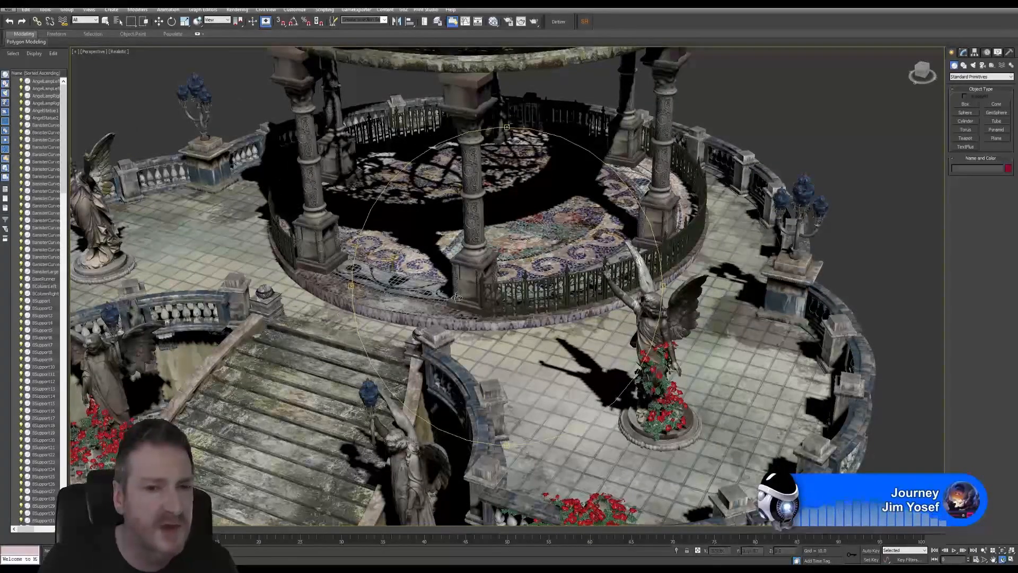
{"action": "left_click_drag", "start_coordinate": [457, 297], "coordinate": [461, 286]}
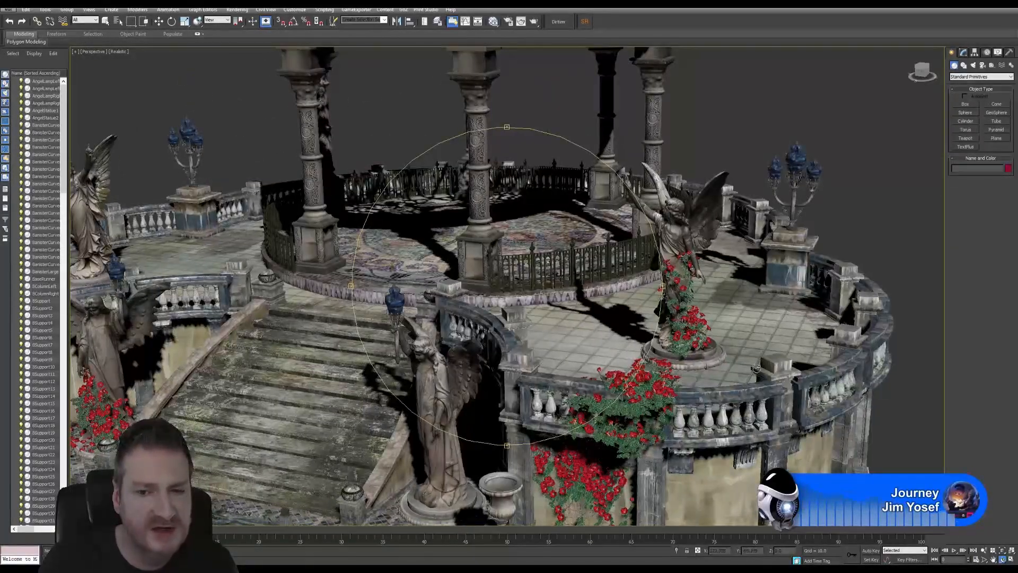
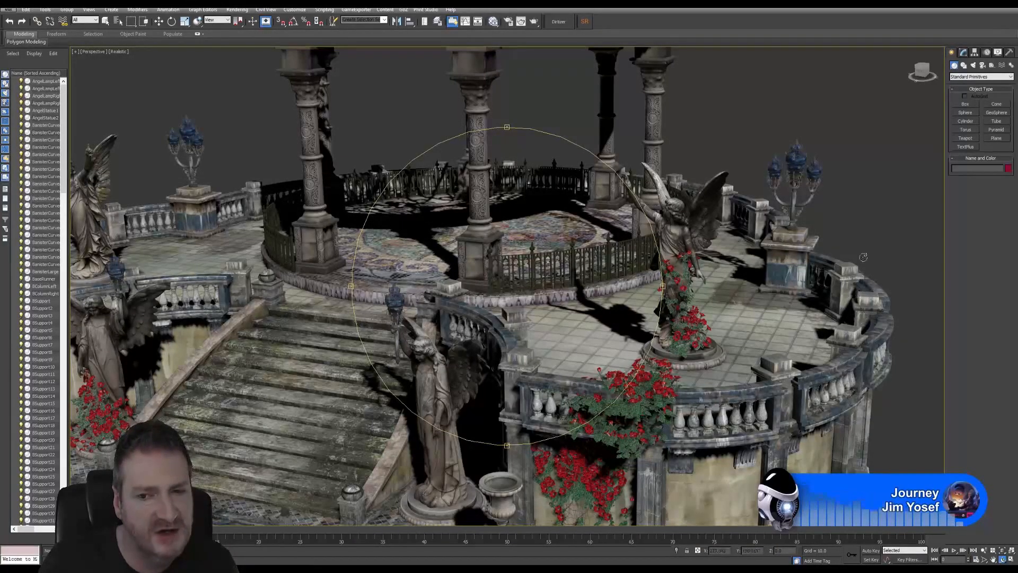
{"action": "left_click_drag", "start_coordinate": [549, 281], "coordinate": [467, 280]}
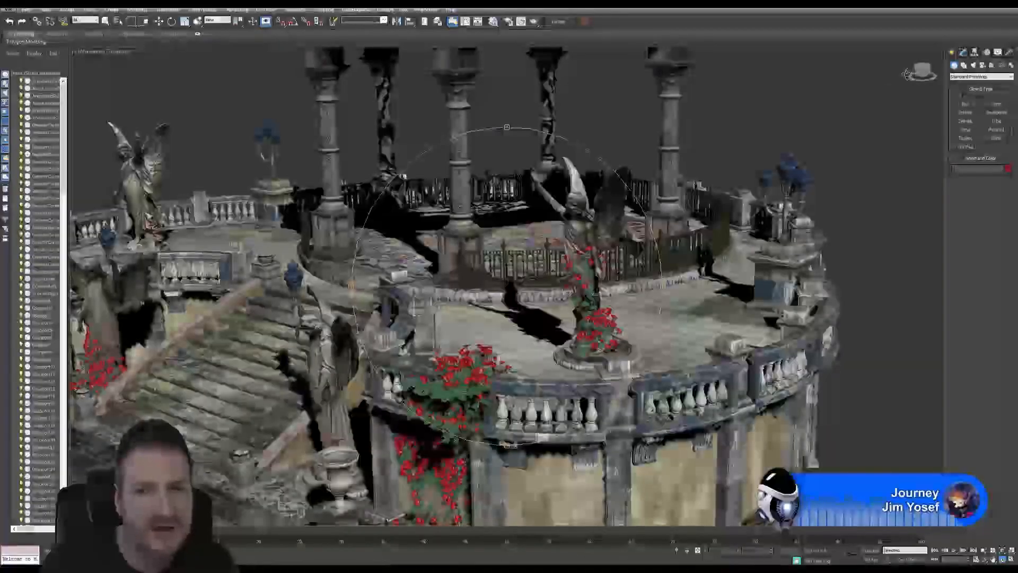
{"action": "key", "text": "z"}
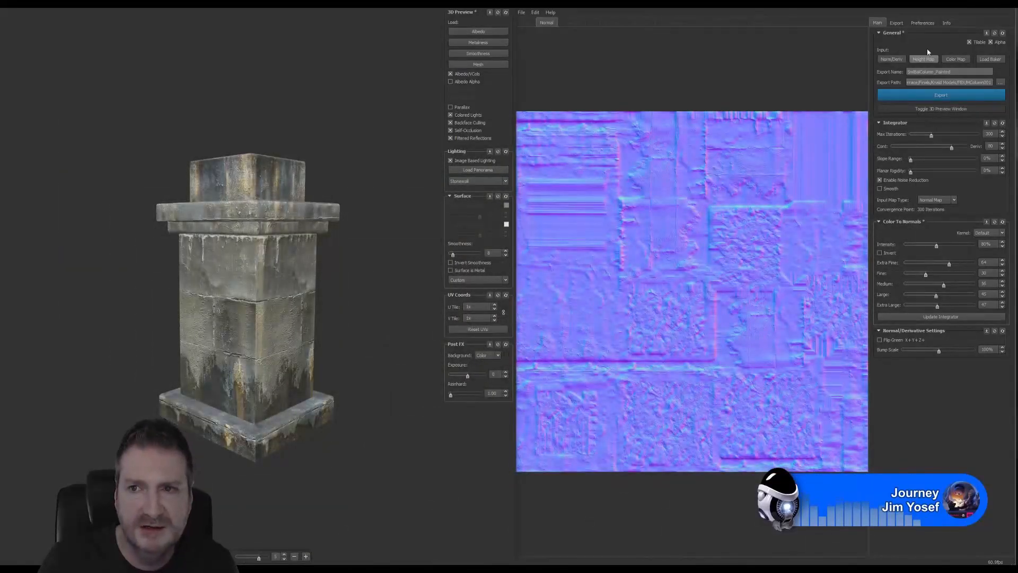
Back in Knald, set the export path to the SmlBalColumn010 folder
{"action": "left_click", "coordinate": [897, 24]}
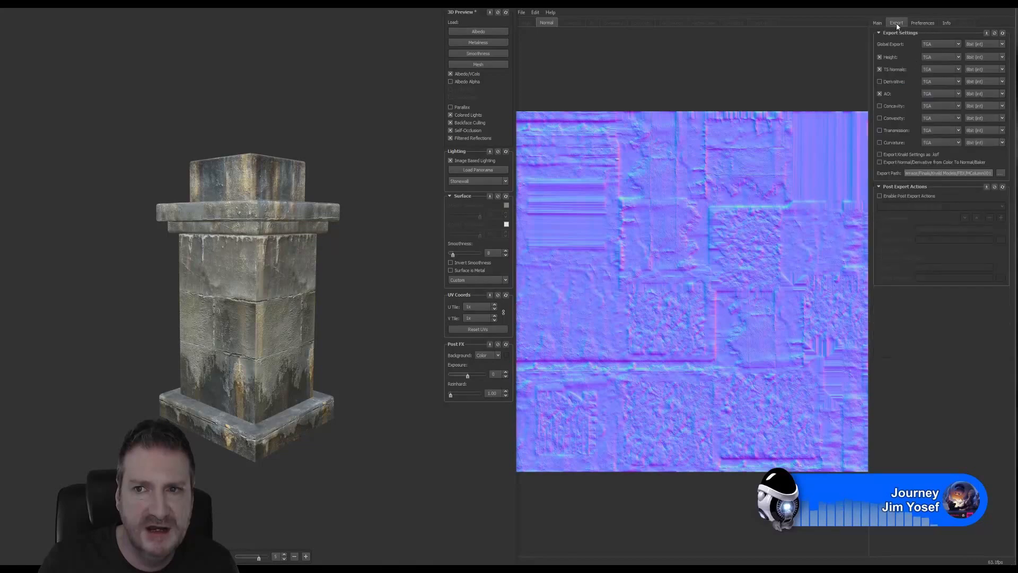
{"action": "left_click", "coordinate": [1001, 174]}
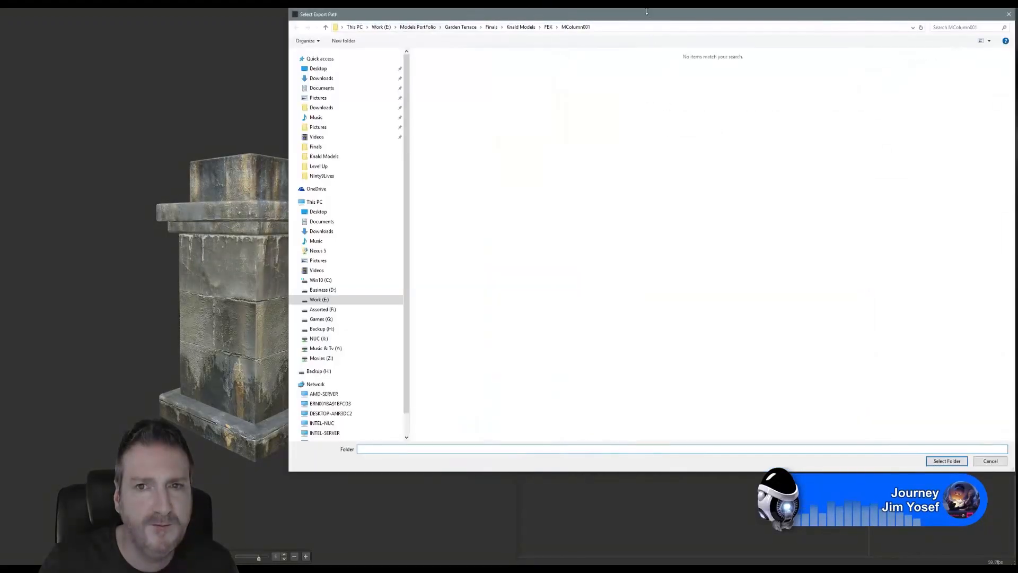
{"action": "key", "text": "alt+Up"}
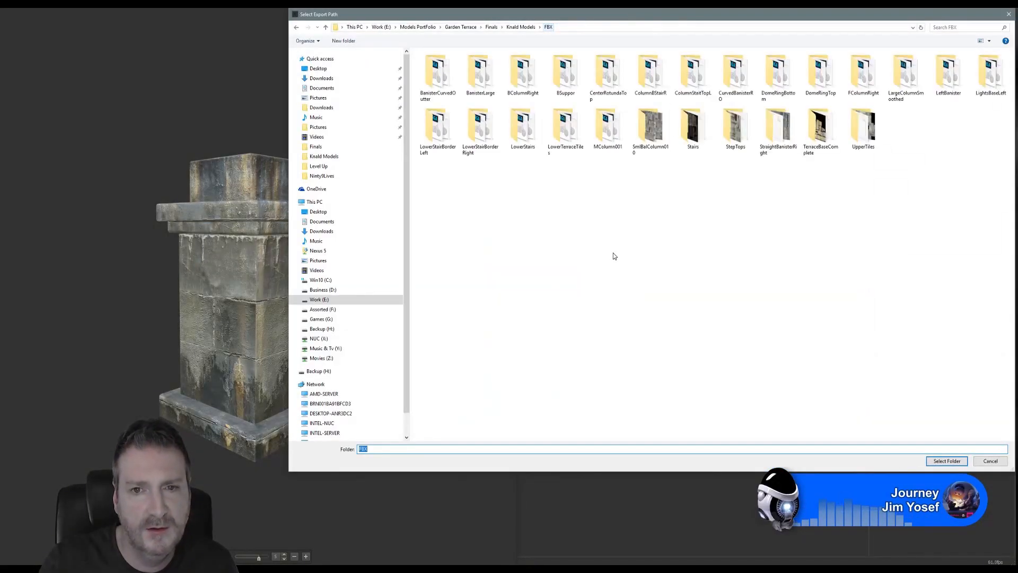
{"action": "double_click", "coordinate": [652, 127]}
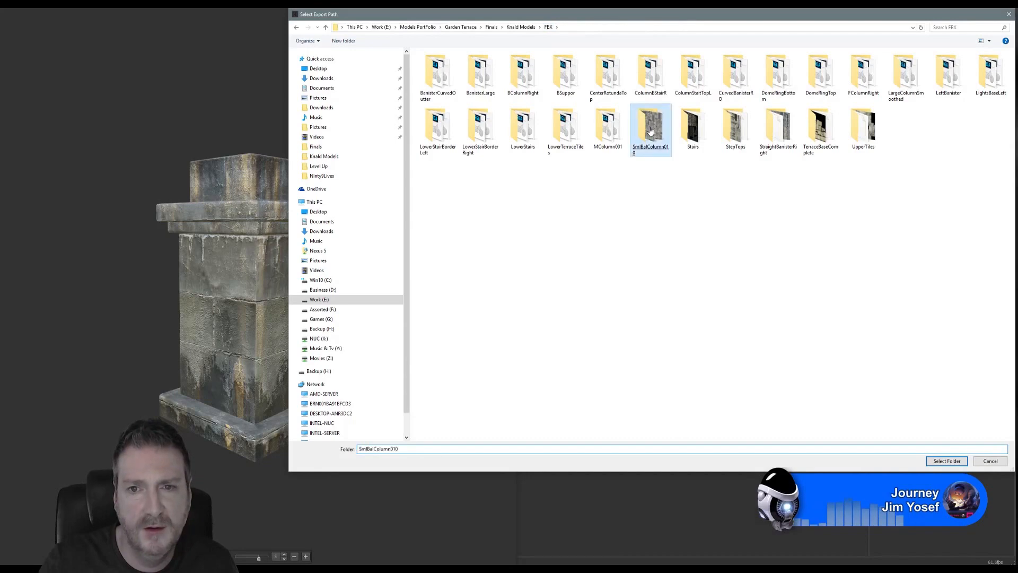
{"action": "left_click", "coordinate": [947, 461]}
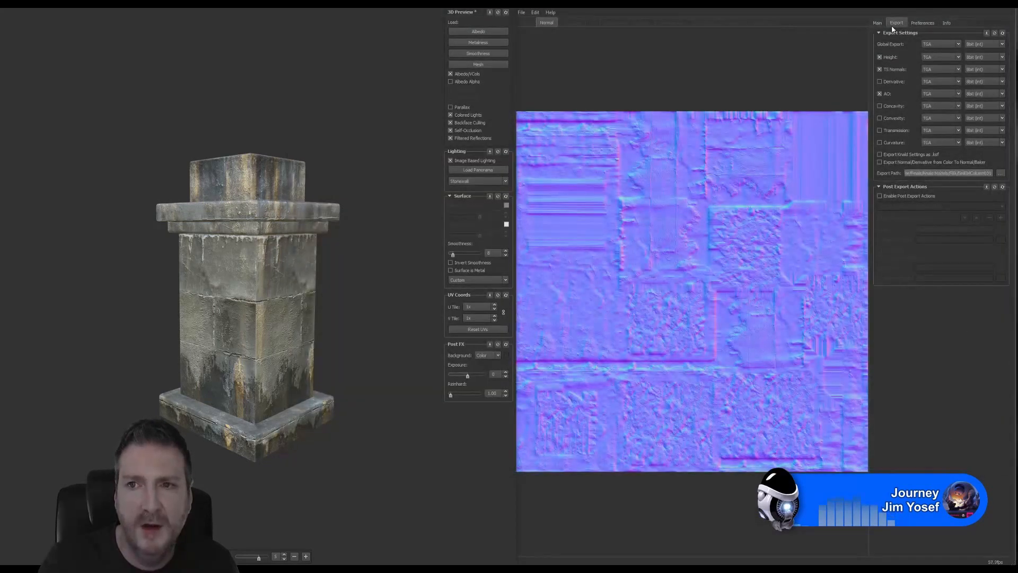
{"action": "left_click", "coordinate": [877, 24]}
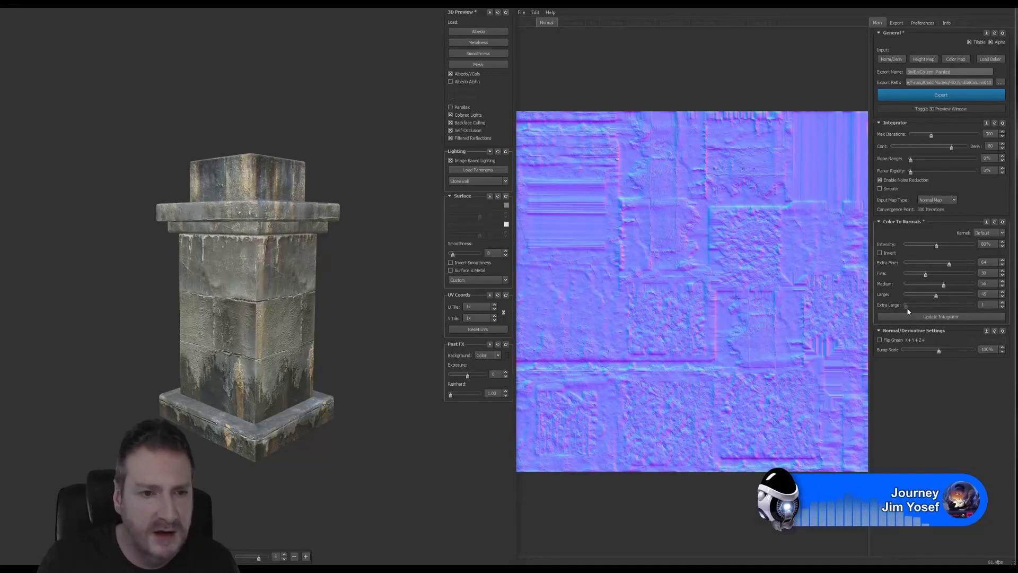
Soften the small column's normals with Extra Large 1, Large 14, Medium 28, Fine 44 and Extra Fine 44
{"action": "left_click_drag", "start_coordinate": [937, 306], "coordinate": [864, 321]}
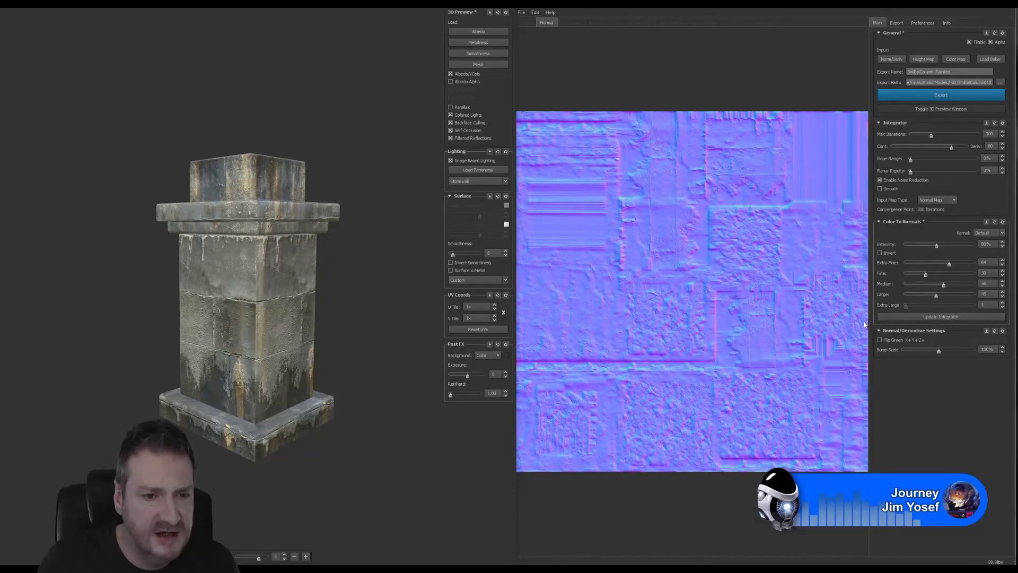
{"action": "left_click_drag", "start_coordinate": [937, 295], "coordinate": [915, 306]}
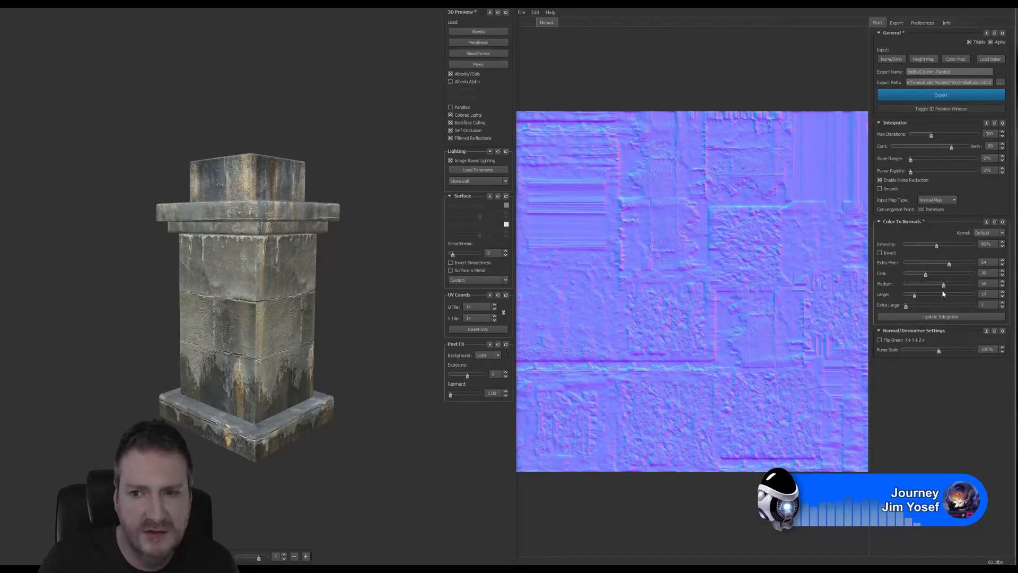
{"action": "left_click_drag", "start_coordinate": [945, 286], "coordinate": [940, 262]}
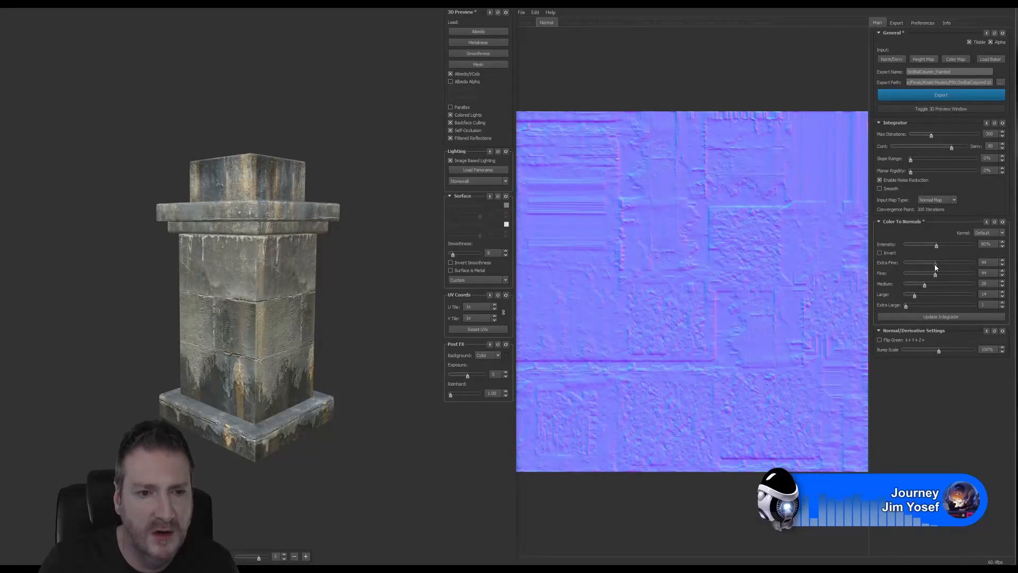
Check the column's surface from several angles, then update the integrator and export the SmlBalColumn_Painted maps
{"action": "left_click_drag", "start_coordinate": [357, 281], "coordinate": [335, 325]}
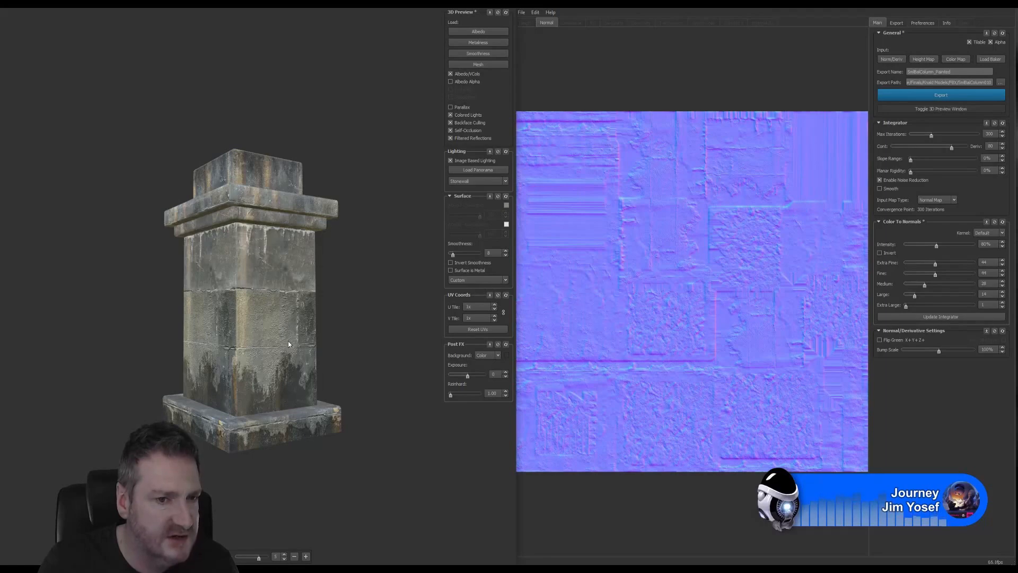
{"action": "left_click_drag", "start_coordinate": [266, 312], "coordinate": [345, 346]}
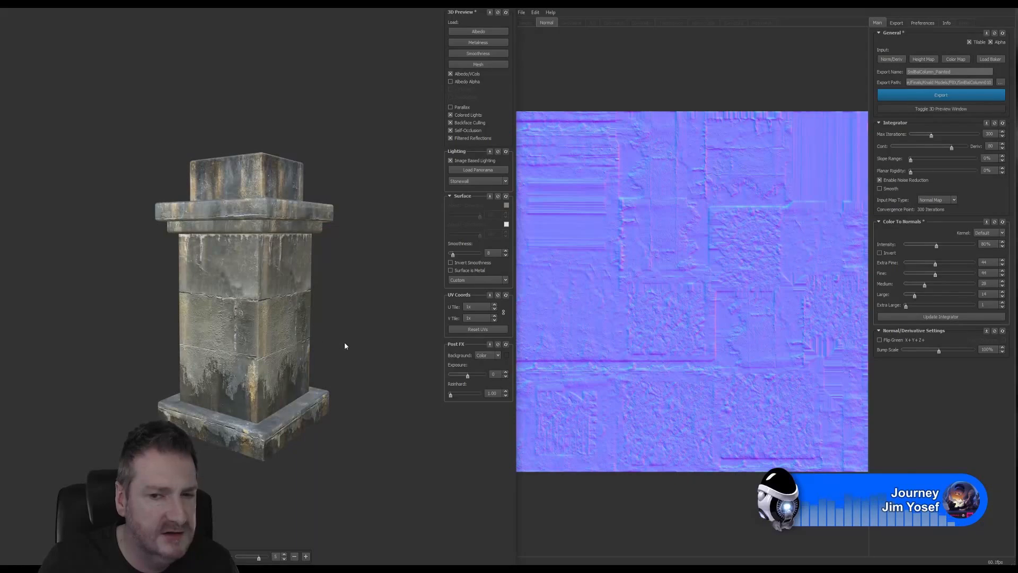
{"action": "left_click", "coordinate": [940, 316]}
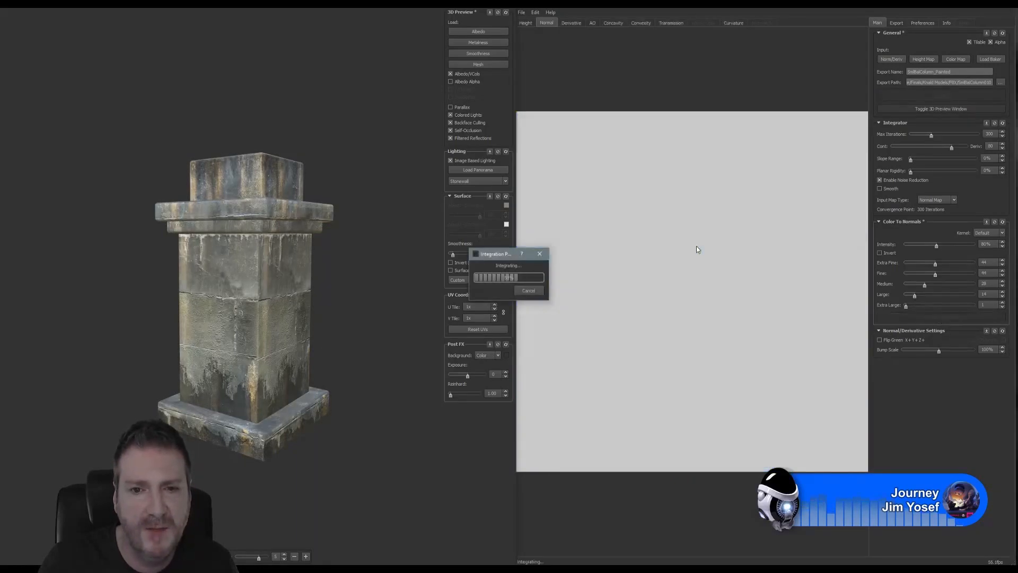
{"action": "left_click", "coordinate": [937, 95]}
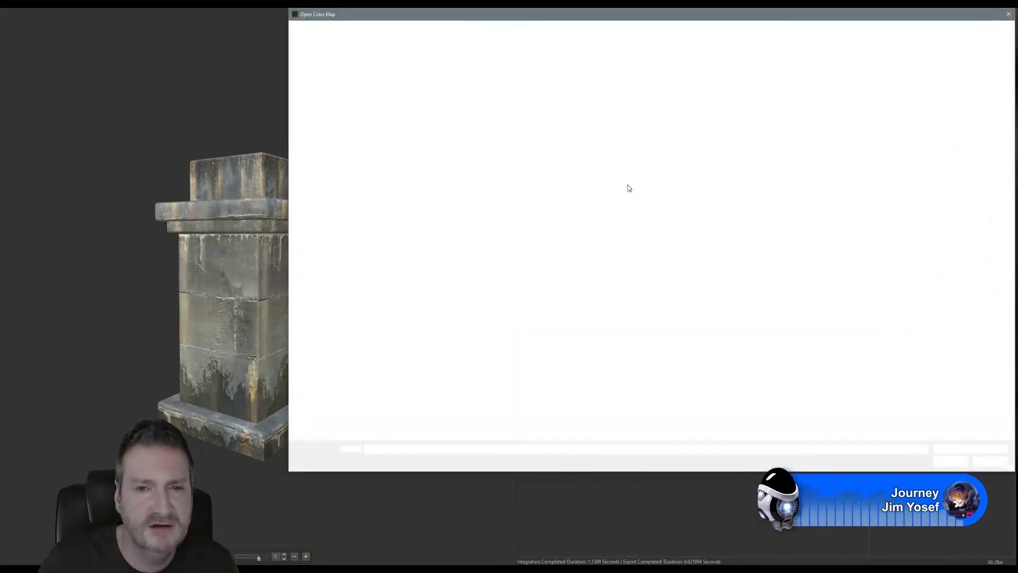
Load SmlBalColumn_Painted_R2.png as the color map and SmlBalColumn010.fbx as the preview mesh
{"action": "double_click", "coordinate": [481, 73]}
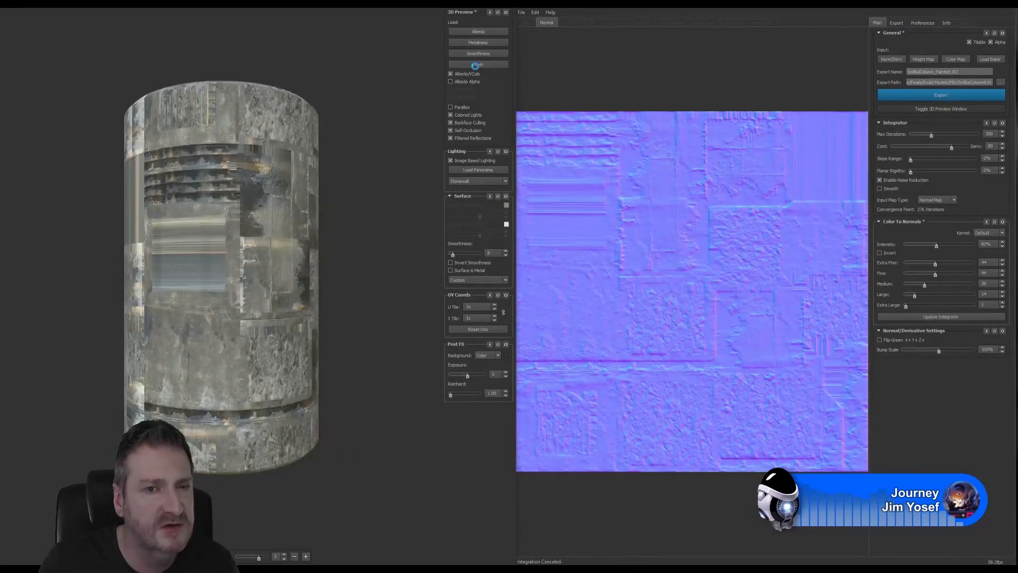
{"action": "left_click", "coordinate": [476, 65]}
{"action": "double_click", "coordinate": [146, 80]}
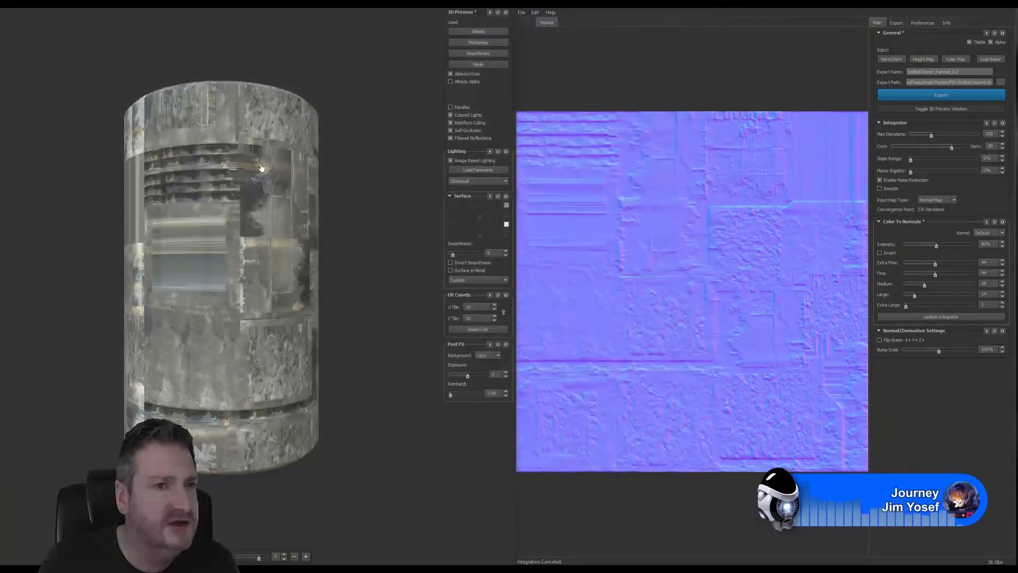
Inspect the R2 texture on the column, then update the integrator and export the SmlBalColumn_Painted_R2 maps
{"action": "left_click_drag", "start_coordinate": [332, 349], "coordinate": [297, 358]}
{"action": "scroll", "coordinate": [298, 319], "scroll_direction": "down", "scroll_amount": 3}
{"action": "left_click_drag", "start_coordinate": [298, 320], "coordinate": [393, 286]}
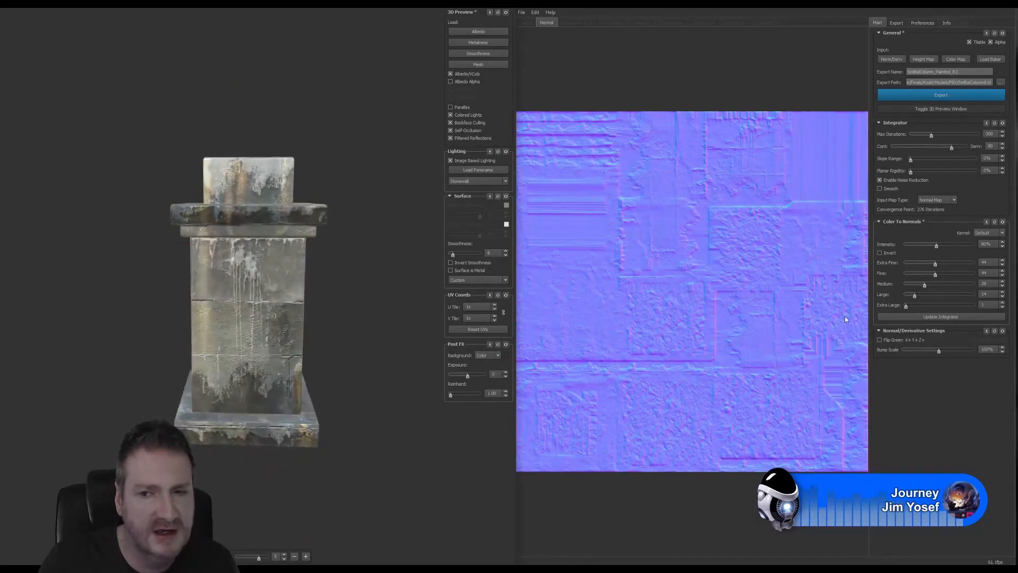
{"action": "left_click", "coordinate": [941, 317]}
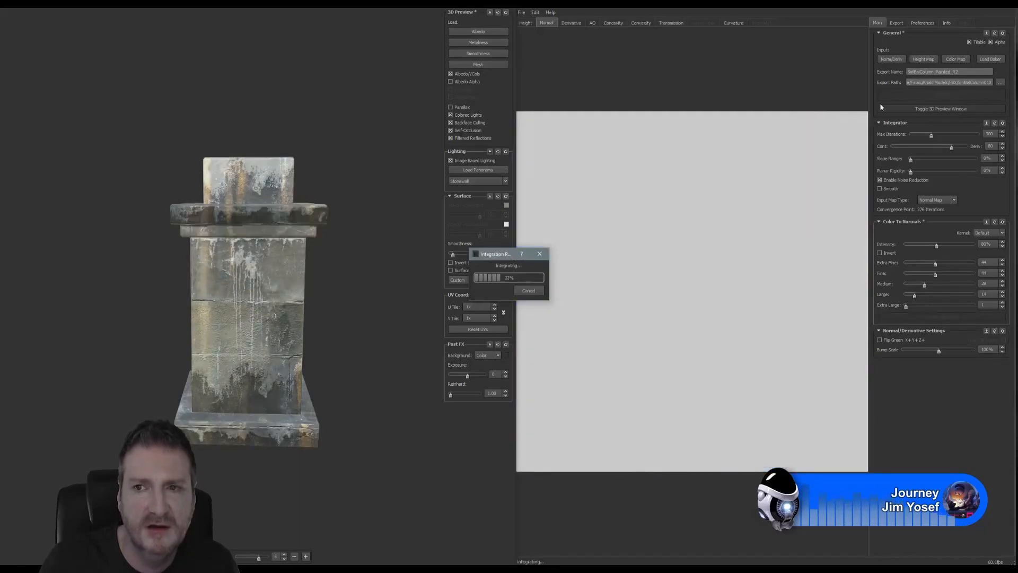
{"action": "left_click", "coordinate": [937, 95]}
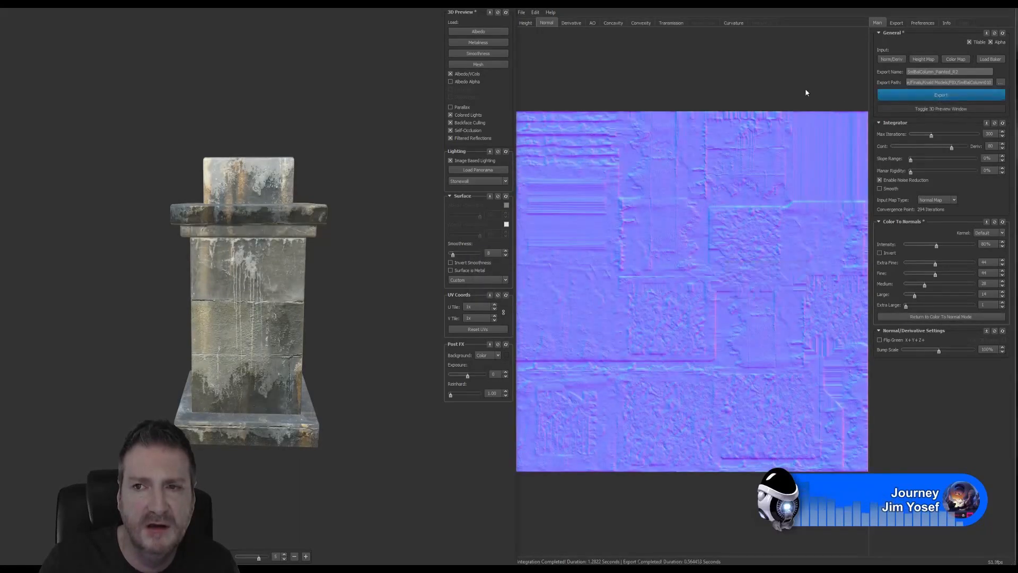
Load SmlBalColumn_Painted_R3.png as the color map and SmlBalColumn010.fbx as the preview mesh
{"action": "left_click", "coordinate": [966, 59]}
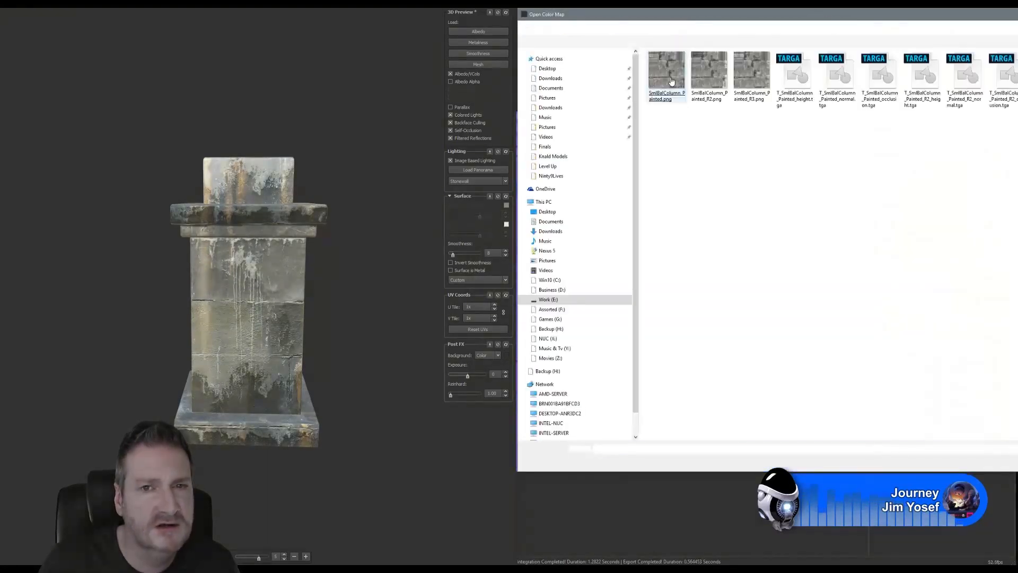
{"action": "double_click", "coordinate": [752, 75]}
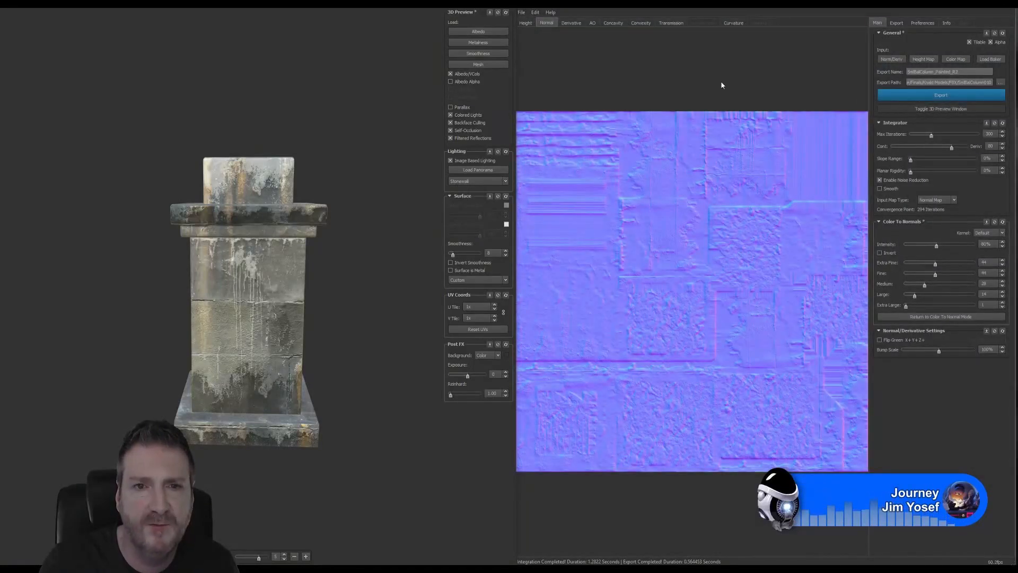
{"action": "left_click", "coordinate": [478, 64]}
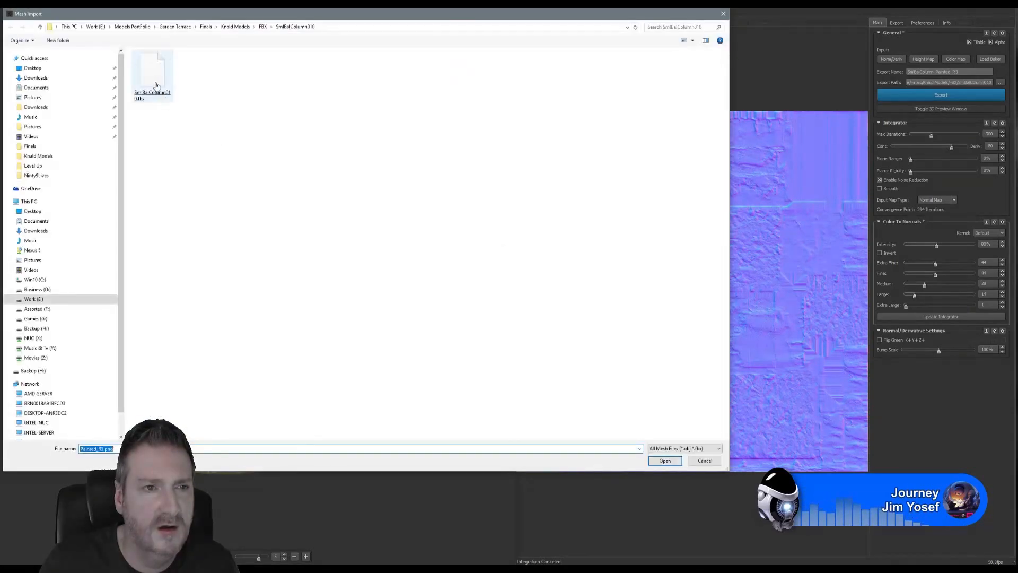
{"action": "double_click", "coordinate": [156, 85]}
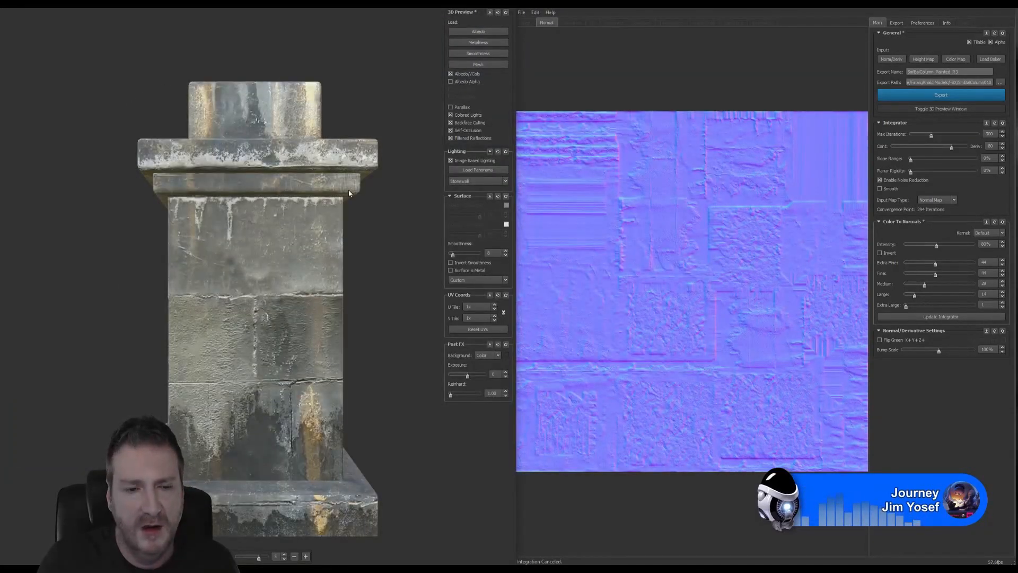
Inspect the R3 texture on the column, then update the integrator and export the SmlBalColumn_Painted_R3 maps
{"action": "left_click_drag", "start_coordinate": [348, 190], "coordinate": [441, 284]}
{"action": "left_click", "coordinate": [902, 317]}
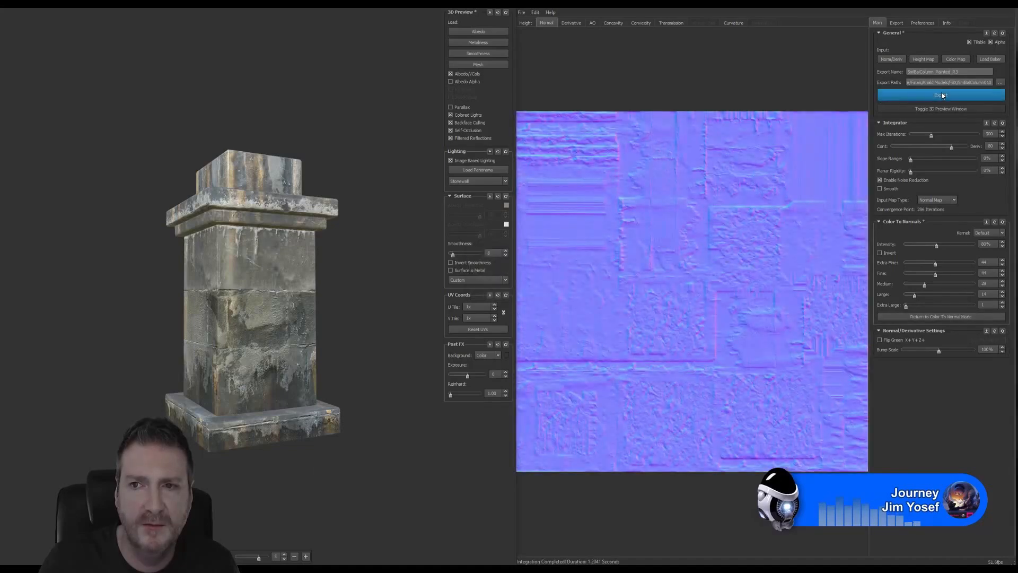
{"action": "left_click", "coordinate": [881, 95]}
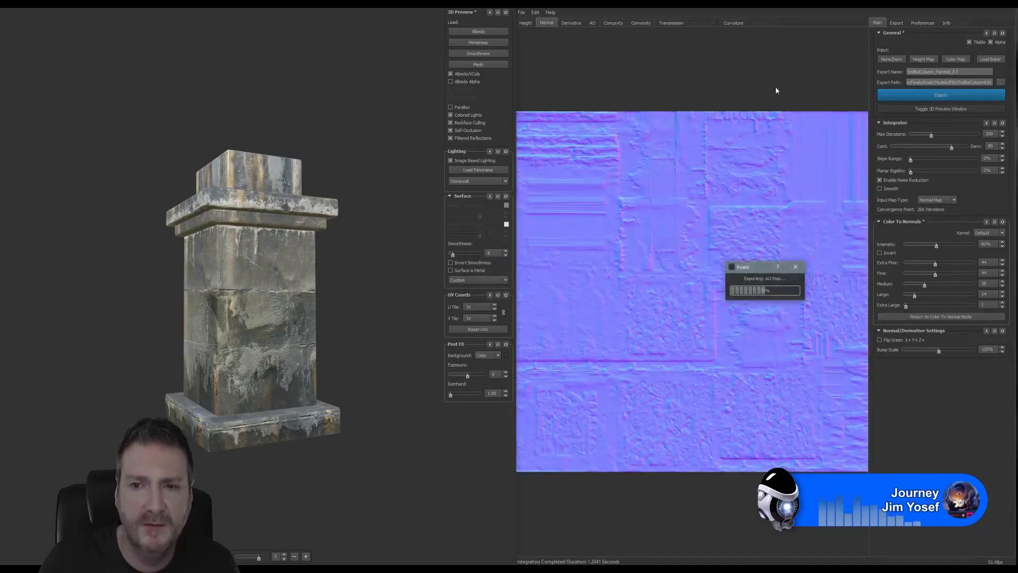
Load Stairs_DIFF.png from the FBX Stairs folder as the color map and the Stairs FBX as the preview mesh
{"action": "left_click", "coordinate": [954, 59]}
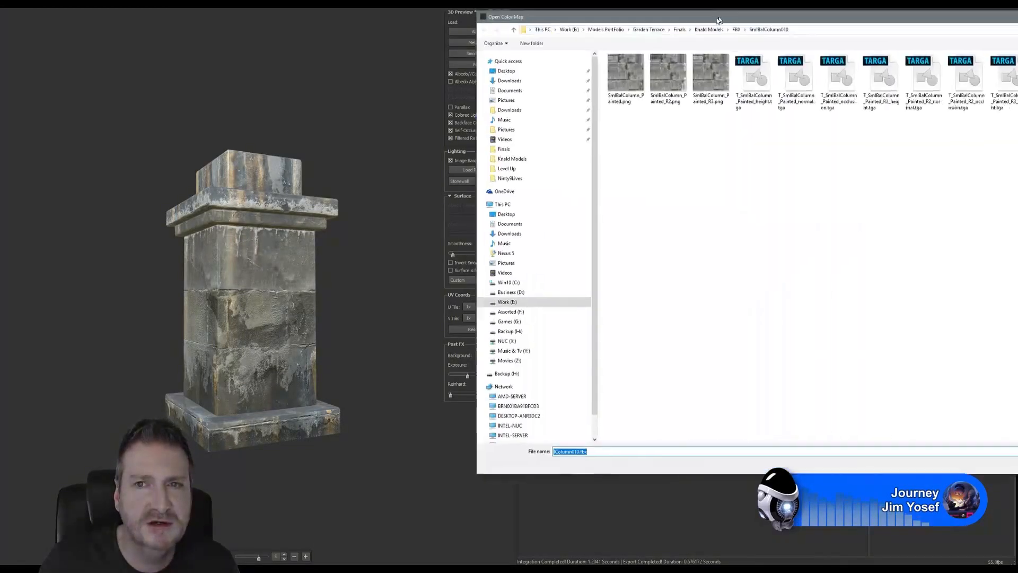
{"action": "left_click_drag", "start_coordinate": [718, 20], "coordinate": [417, 35]}
{"action": "left_click", "coordinate": [436, 44]}
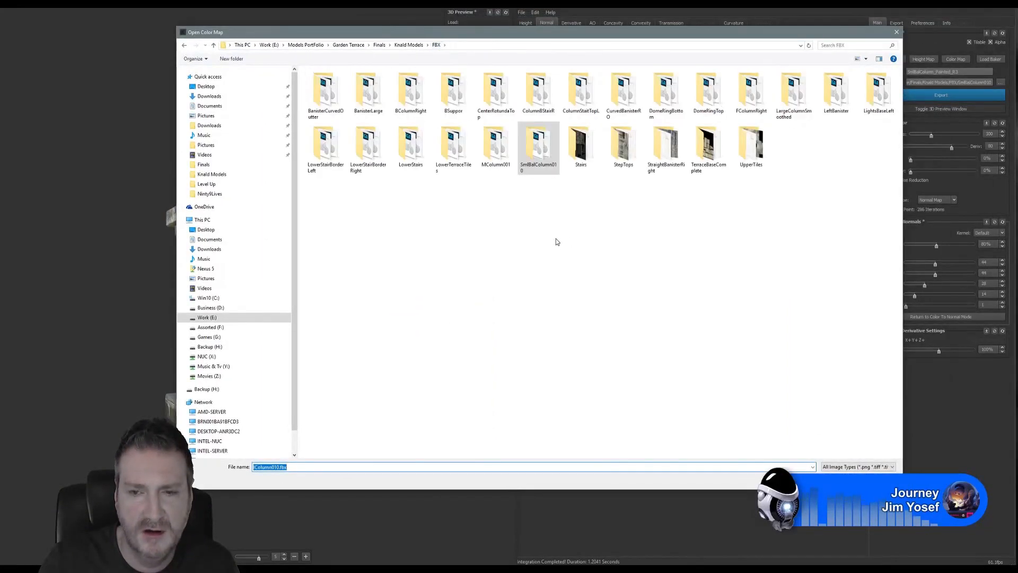
{"action": "left_click", "coordinate": [581, 154]}
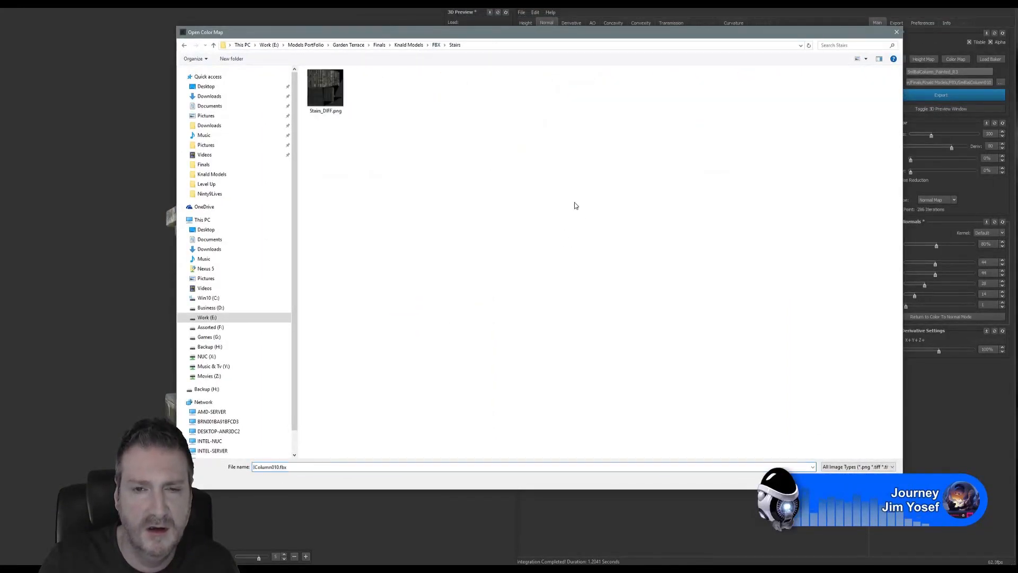
{"action": "left_click", "coordinate": [325, 89]}
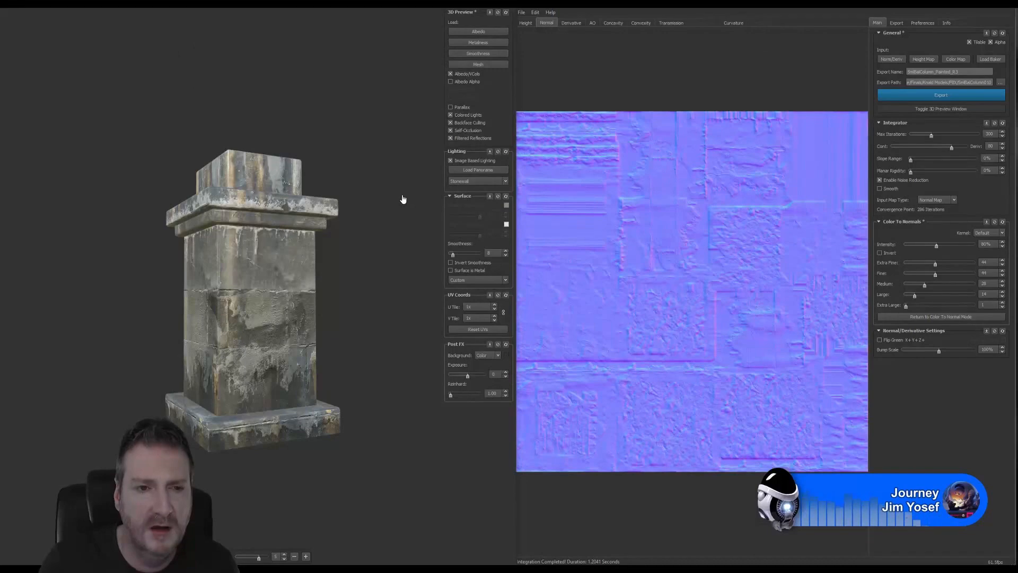
{"action": "left_click", "coordinate": [485, 64]}
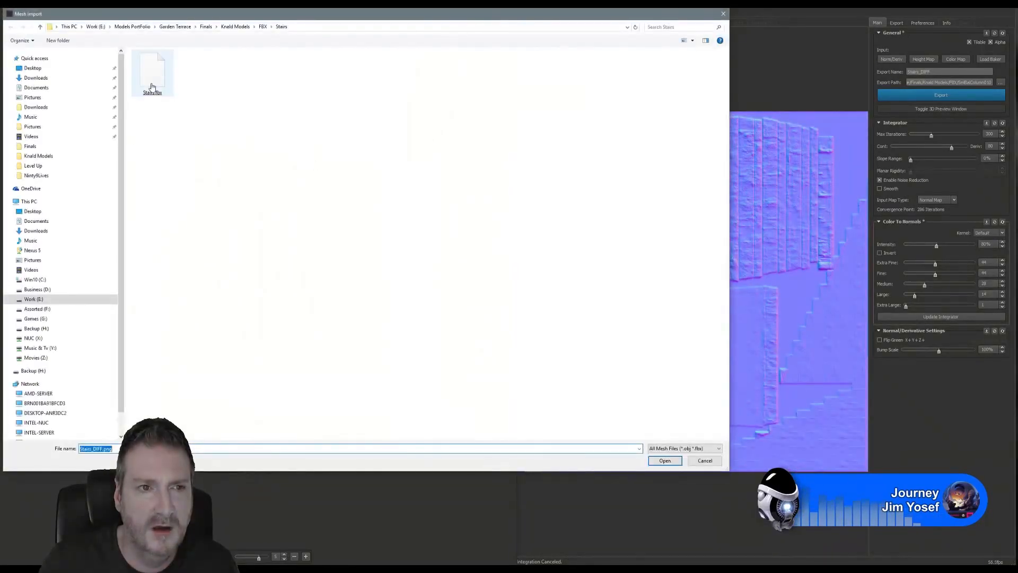
{"action": "left_click", "coordinate": [163, 85]}
{"action": "left_click_drag", "start_coordinate": [291, 265], "coordinate": [193, 377]}
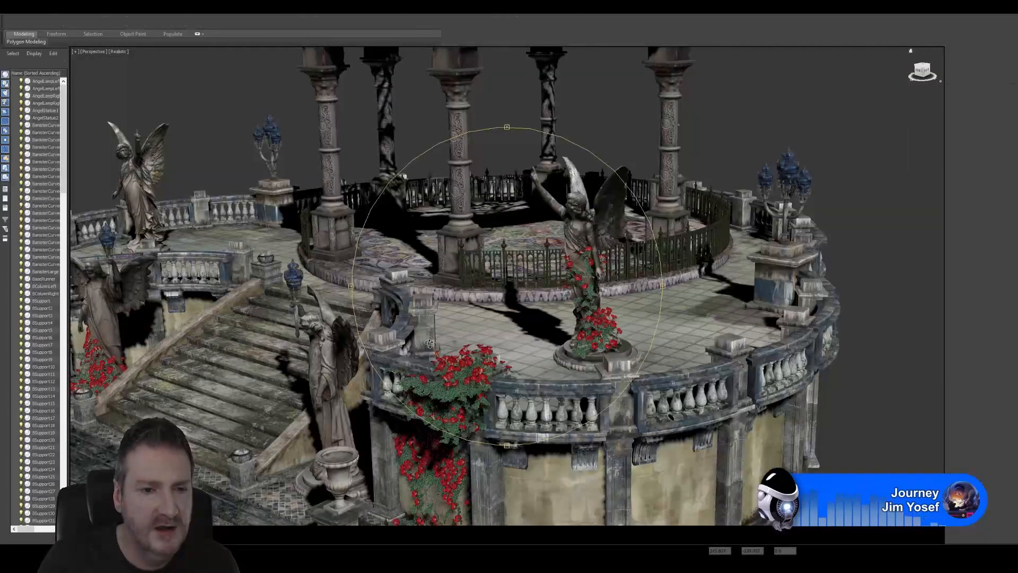
Switch to 3ds Max and identify the staircase's parts by selecting the Stairs object, then the StepTops object
{"action": "left_click_drag", "start_coordinate": [491, 309], "coordinate": [445, 300]}
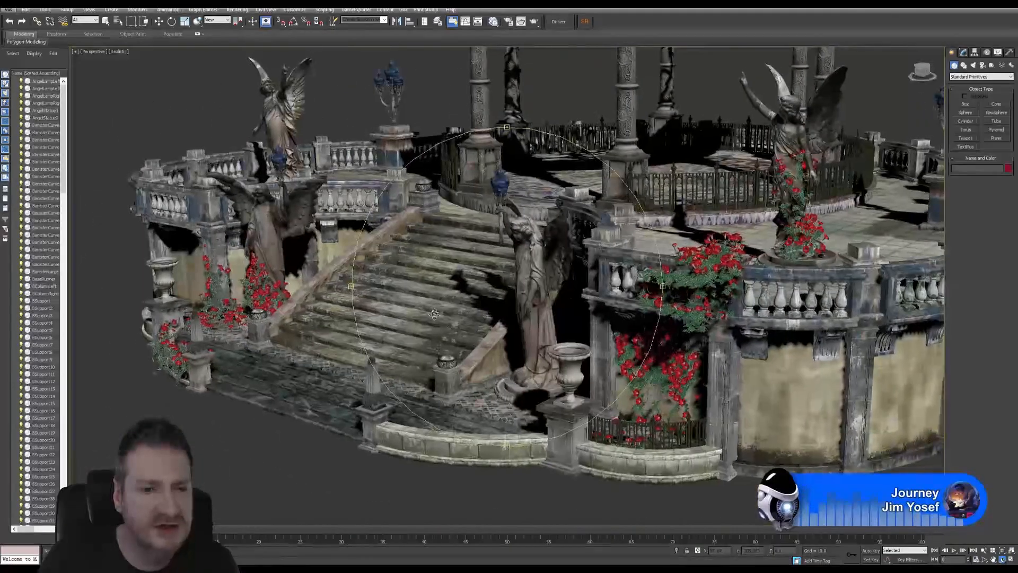
{"action": "scroll", "coordinate": [445, 300], "scroll_direction": "up", "scroll_amount": 5}
{"action": "scroll", "coordinate": [445, 300], "scroll_direction": "up", "scroll_amount": 3}
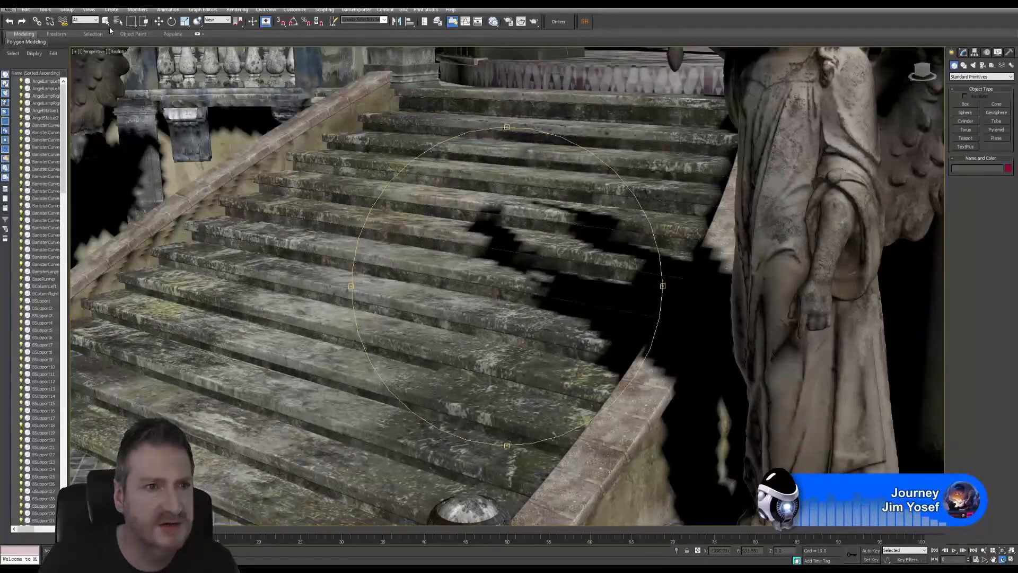
{"action": "left_click", "coordinate": [403, 276]}
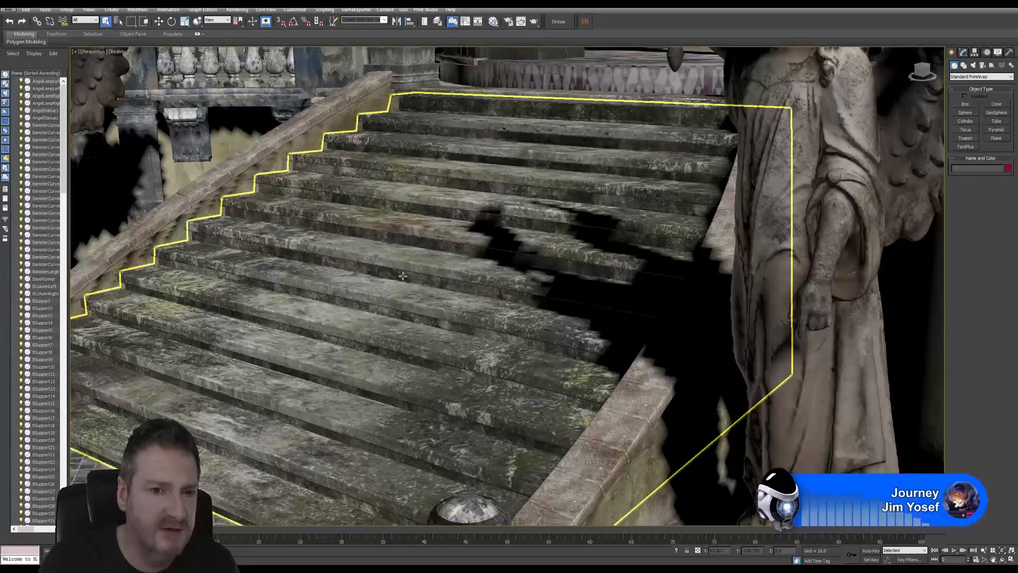
{"action": "left_click", "coordinate": [402, 278]}
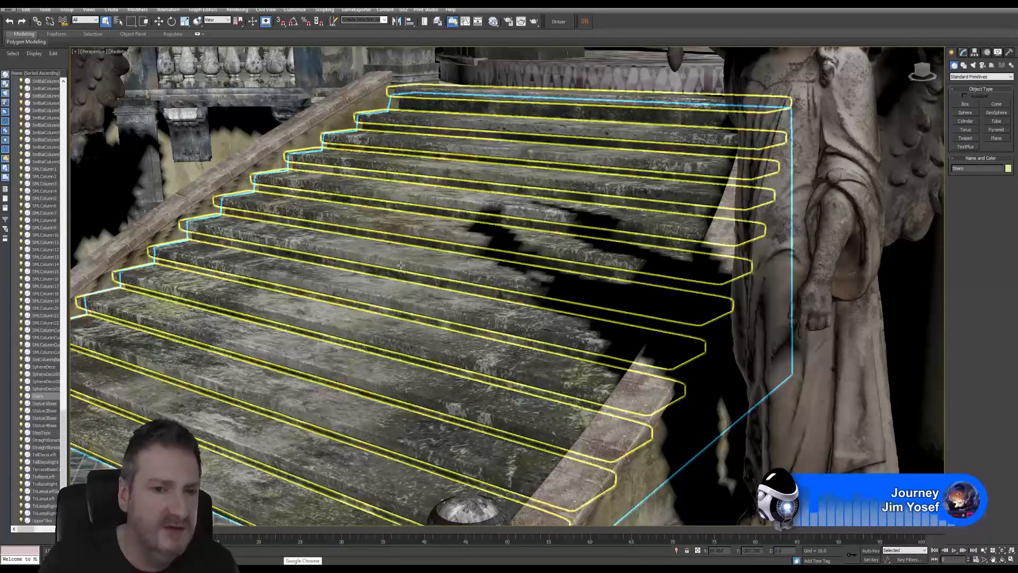
{"action": "left_click", "coordinate": [401, 265]}
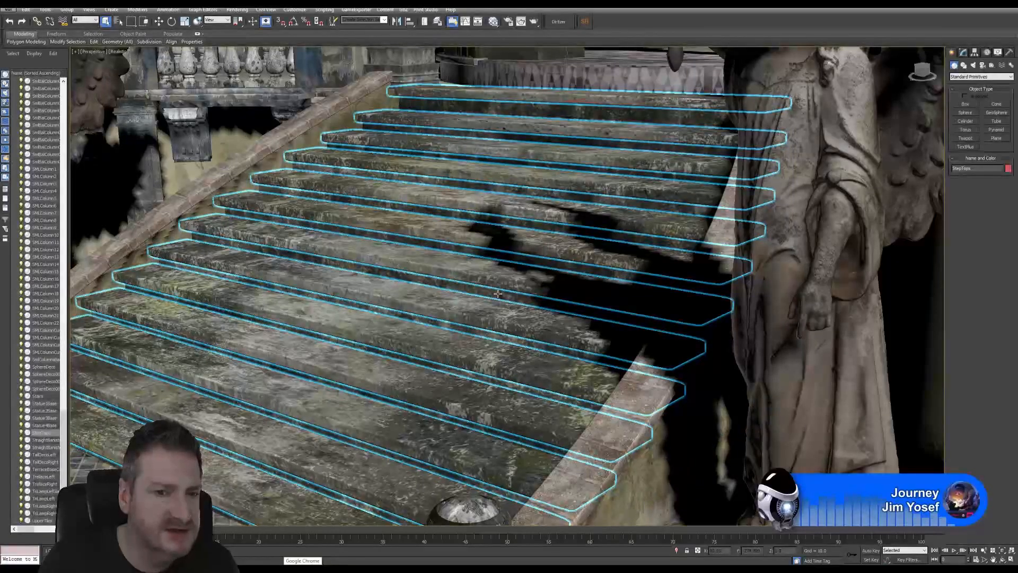
Examine how the step tops cover the stair risers, both close up and within the whole terrace
{"action": "left_click", "coordinate": [1002, 560]}
{"action": "left_click_drag", "start_coordinate": [446, 346], "coordinate": [527, 335]}
{"action": "scroll", "coordinate": [546, 268], "scroll_direction": "up", "scroll_amount": 5}
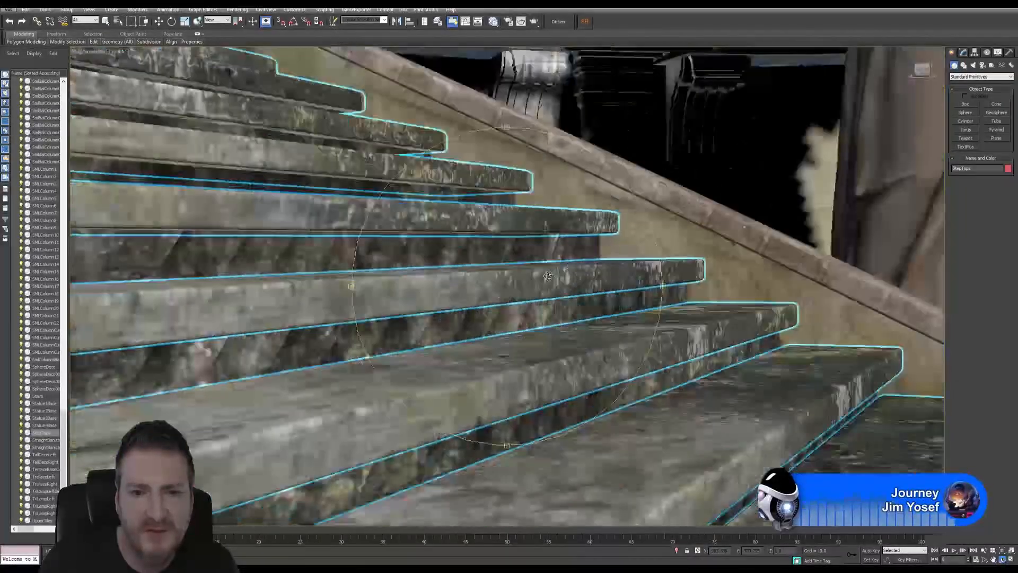
{"action": "left_click_drag", "start_coordinate": [579, 245], "coordinate": [543, 278]}
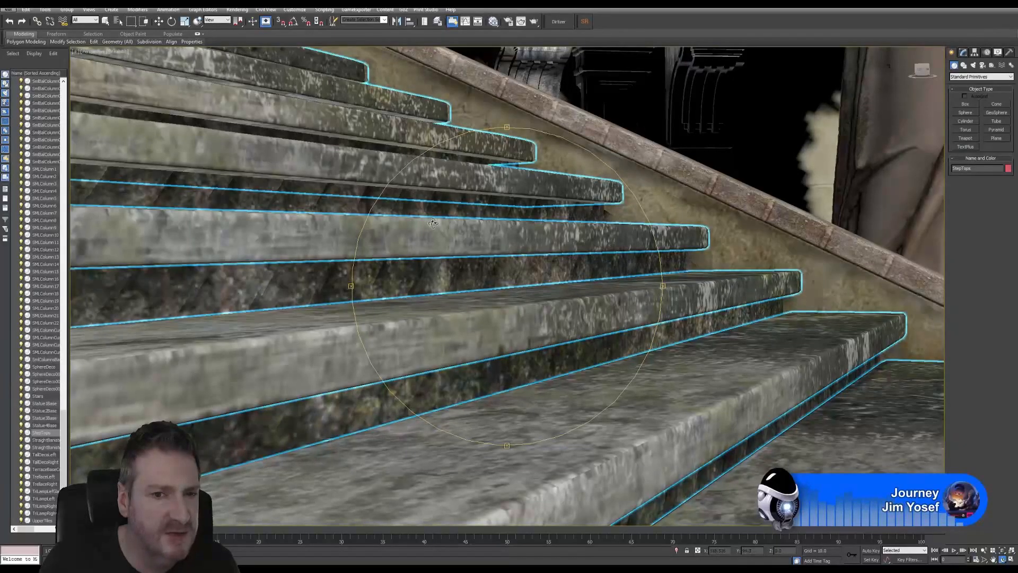
{"action": "left_click_drag", "start_coordinate": [510, 279], "coordinate": [511, 296]}
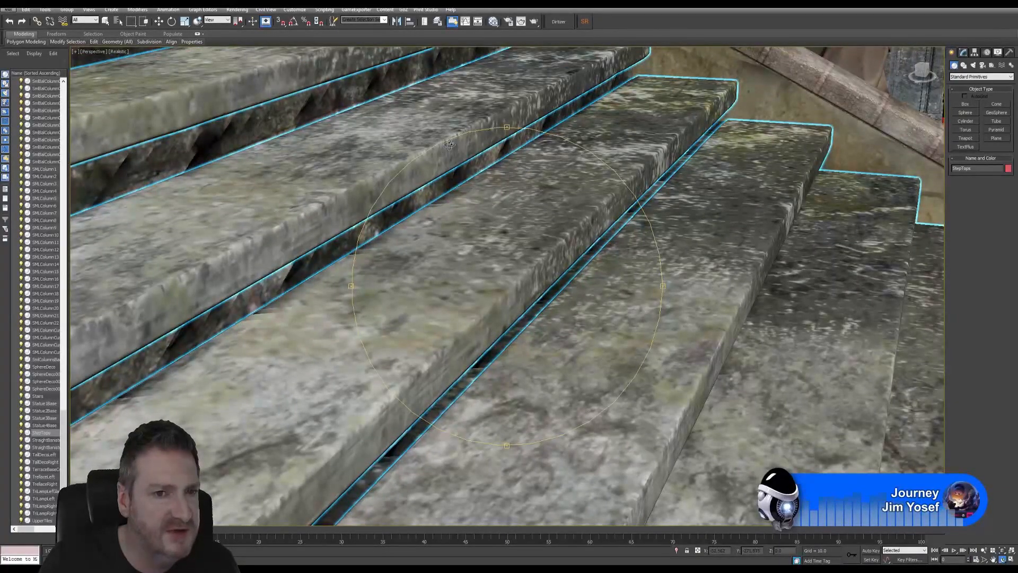
{"action": "left_click_drag", "start_coordinate": [562, 317], "coordinate": [401, 347]}
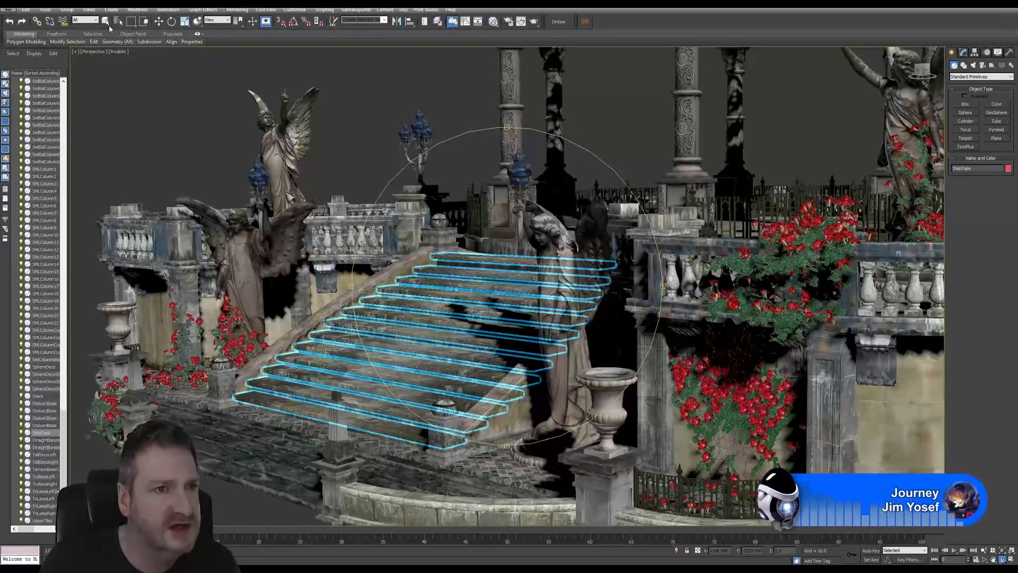
{"action": "left_click", "coordinate": [357, 132]}
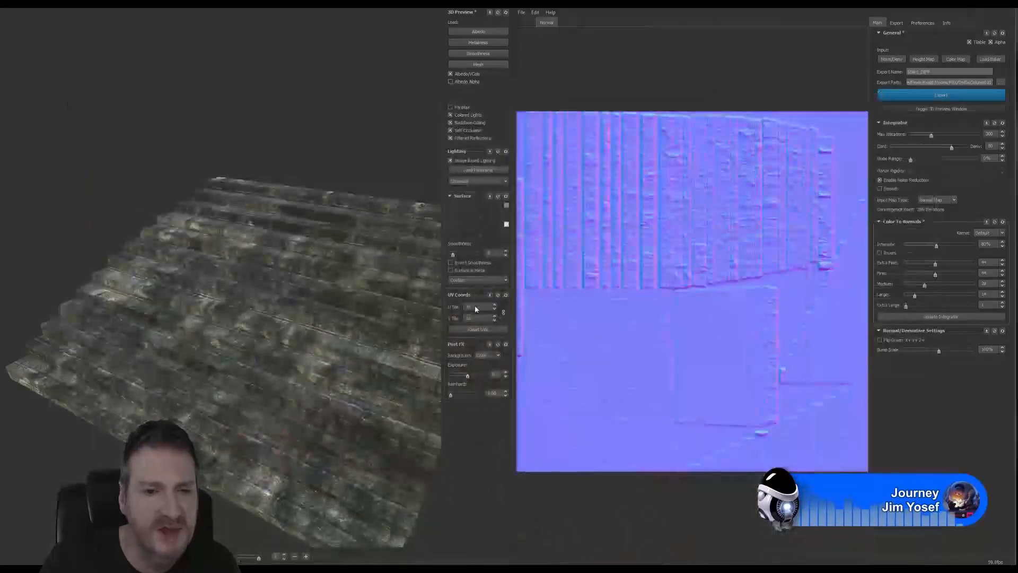
Return to Knald, check the stairs in the preview, and set the export path to the FBX Stairs folder
{"action": "left_click_drag", "start_coordinate": [314, 342], "coordinate": [271, 301]}
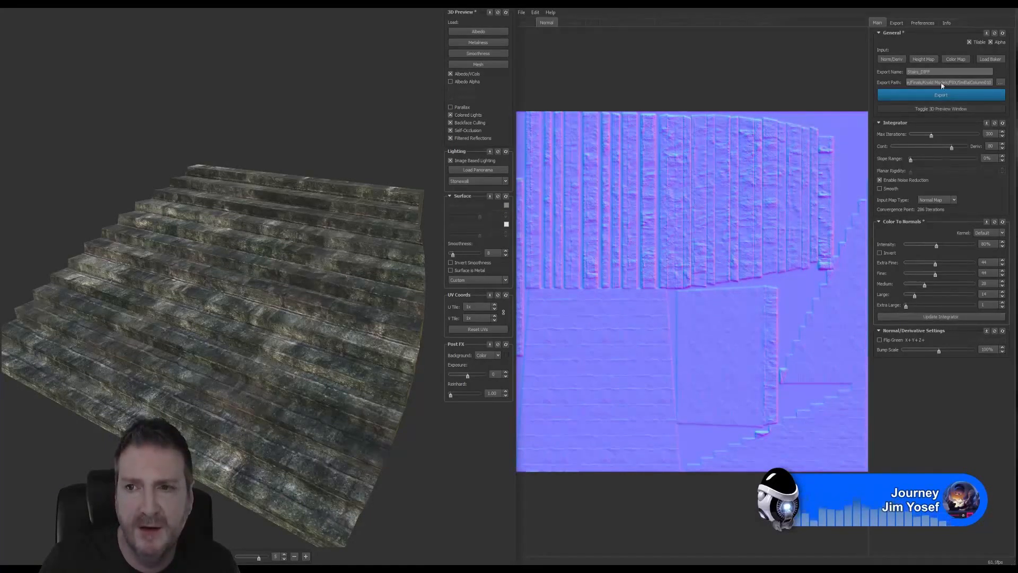
{"action": "left_click", "coordinate": [897, 23]}
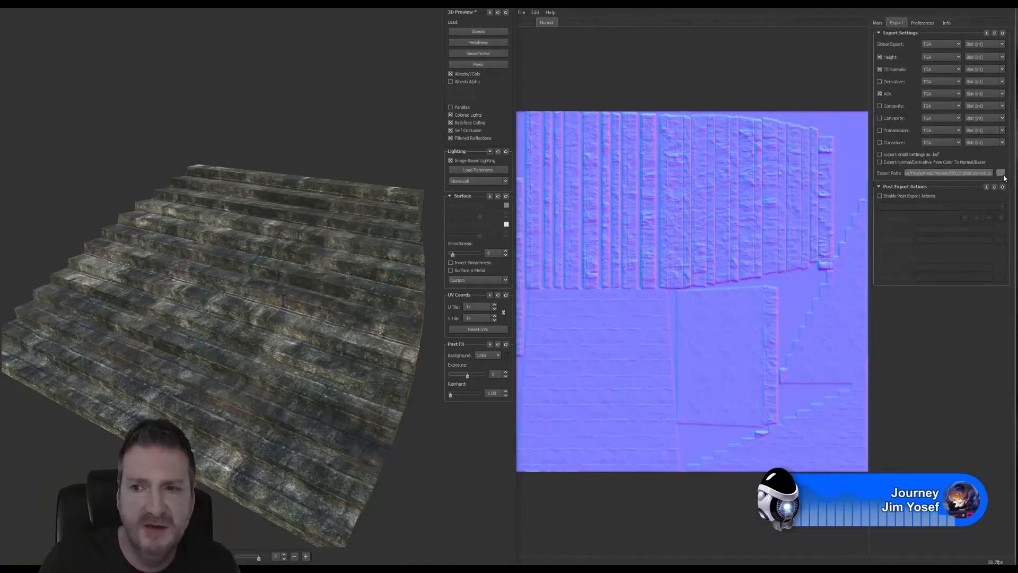
{"action": "left_click", "coordinate": [1001, 174]}
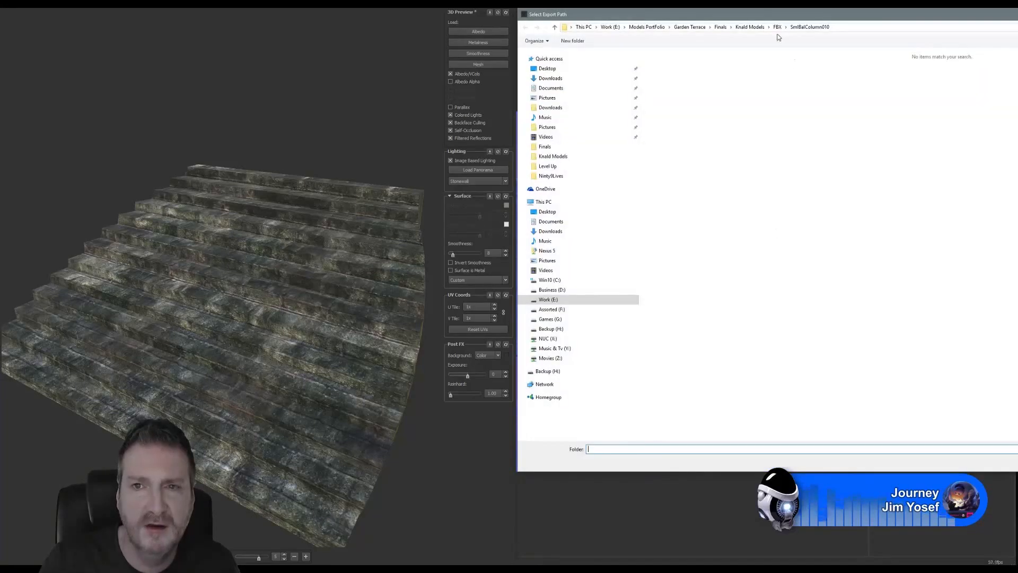
{"action": "left_click", "coordinate": [550, 27]}
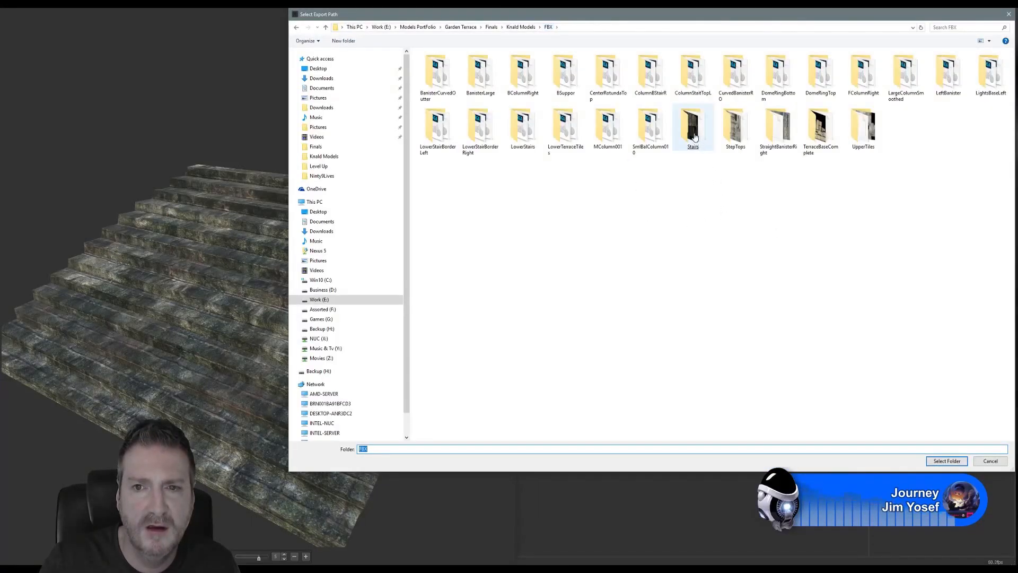
{"action": "double_click", "coordinate": [700, 139]}
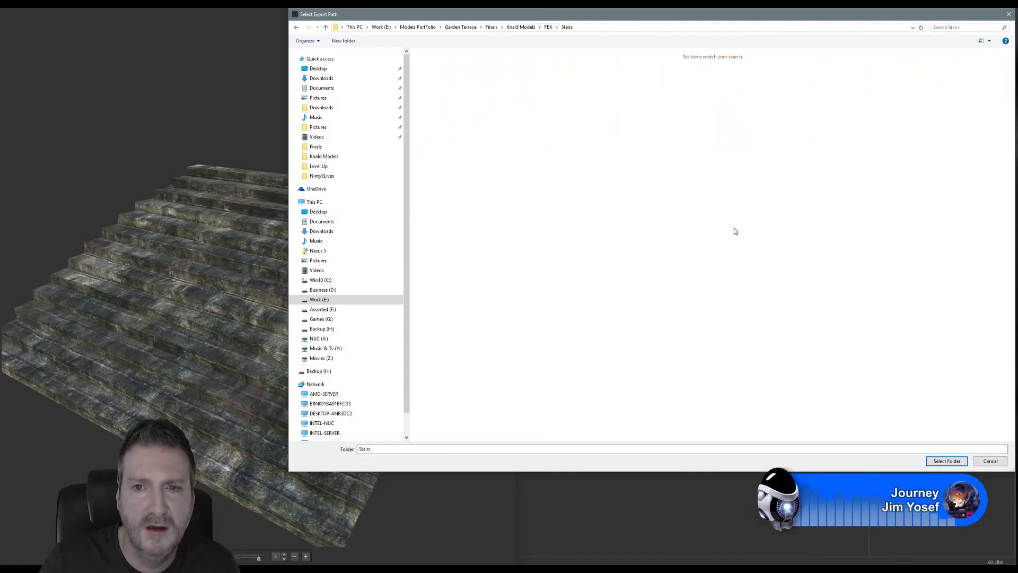
{"action": "left_click", "coordinate": [947, 461]}
{"action": "left_click", "coordinate": [880, 23]}
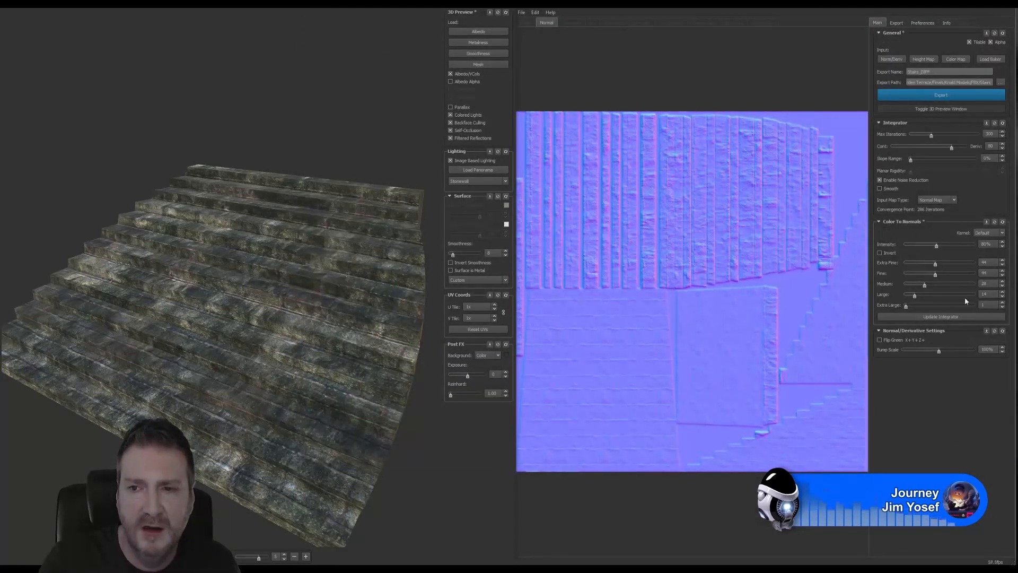
Set the stairs' normals to Extra Large 83, Large 60, Medium 80, Fine 48 and Extra Fine 32, then update the integrator
{"action": "left_click_drag", "start_coordinate": [908, 305], "coordinate": [946, 295]}
{"action": "left_click", "coordinate": [973, 284]}
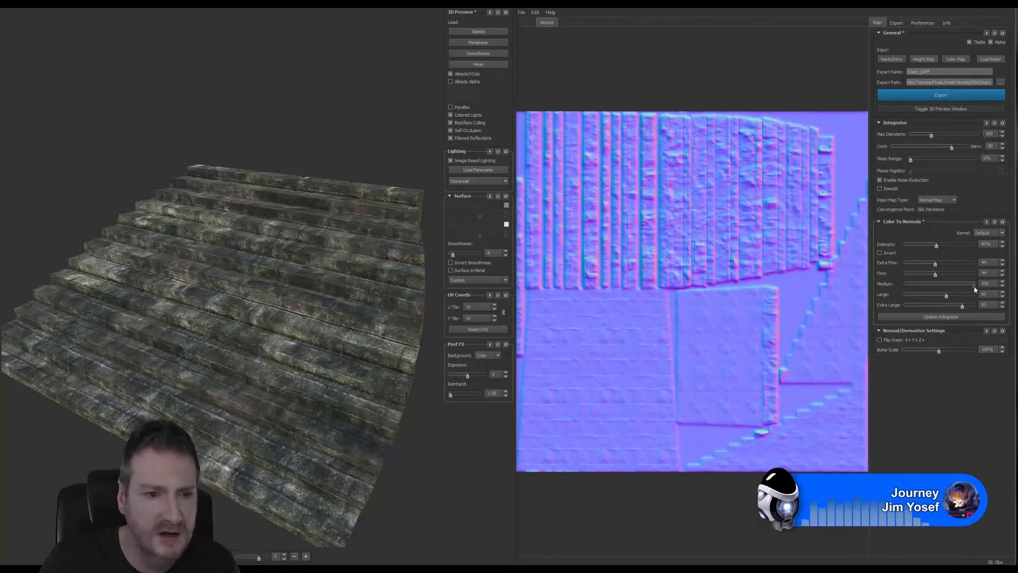
{"action": "left_click", "coordinate": [960, 285]}
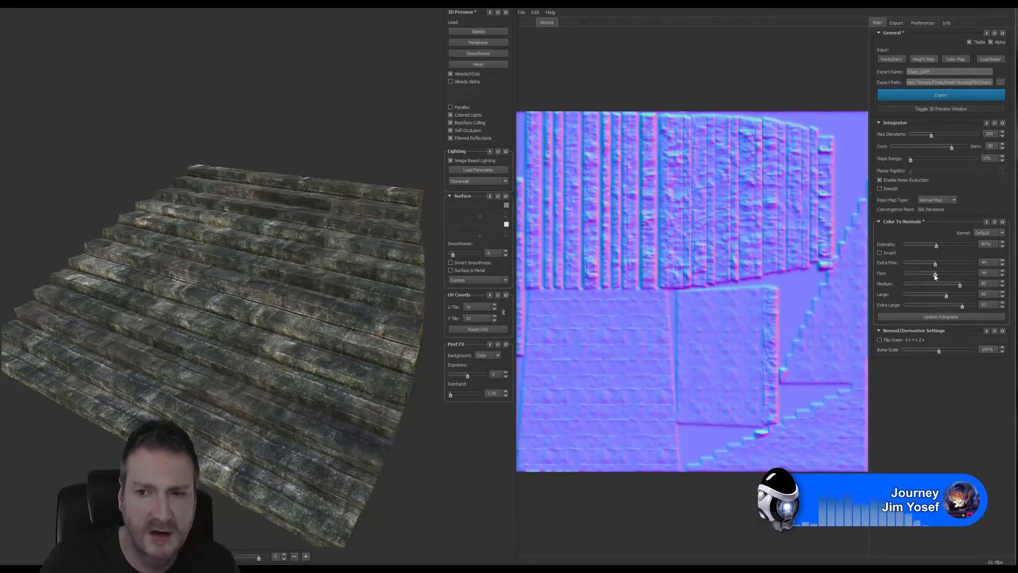
{"action": "left_click", "coordinate": [936, 276]}
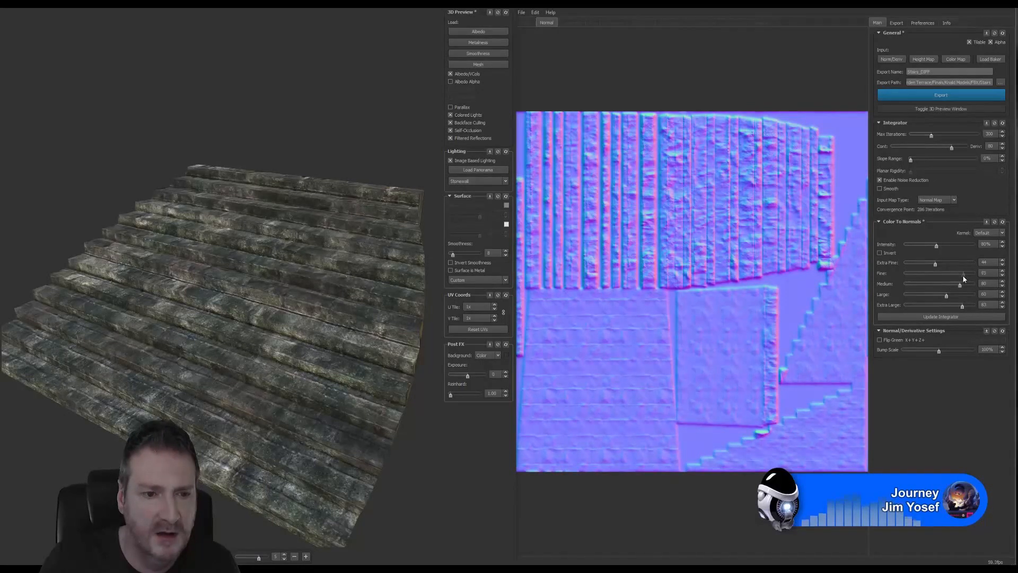
{"action": "left_click", "coordinate": [937, 273]}
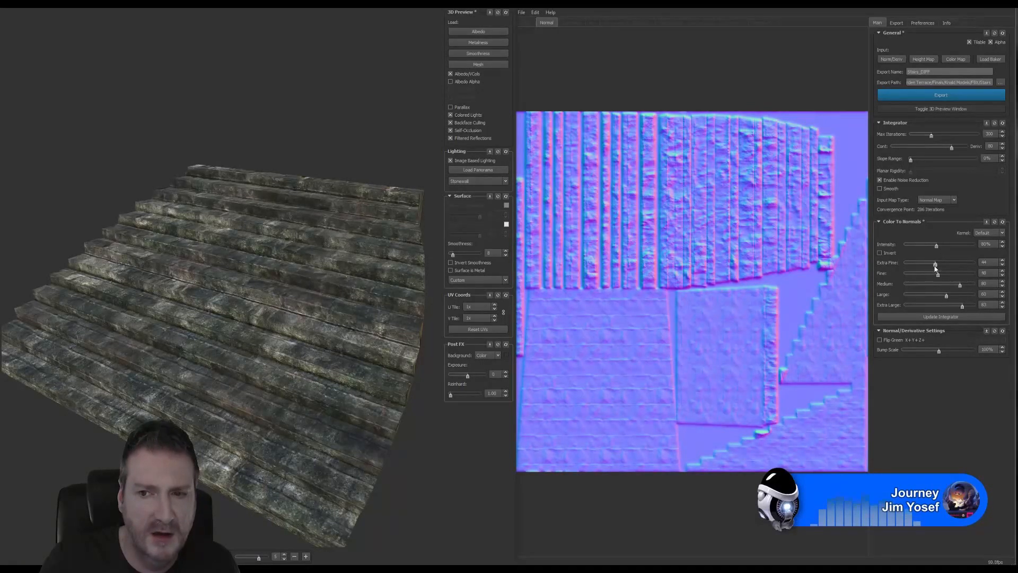
{"action": "left_click_drag", "start_coordinate": [935, 265], "coordinate": [971, 268]}
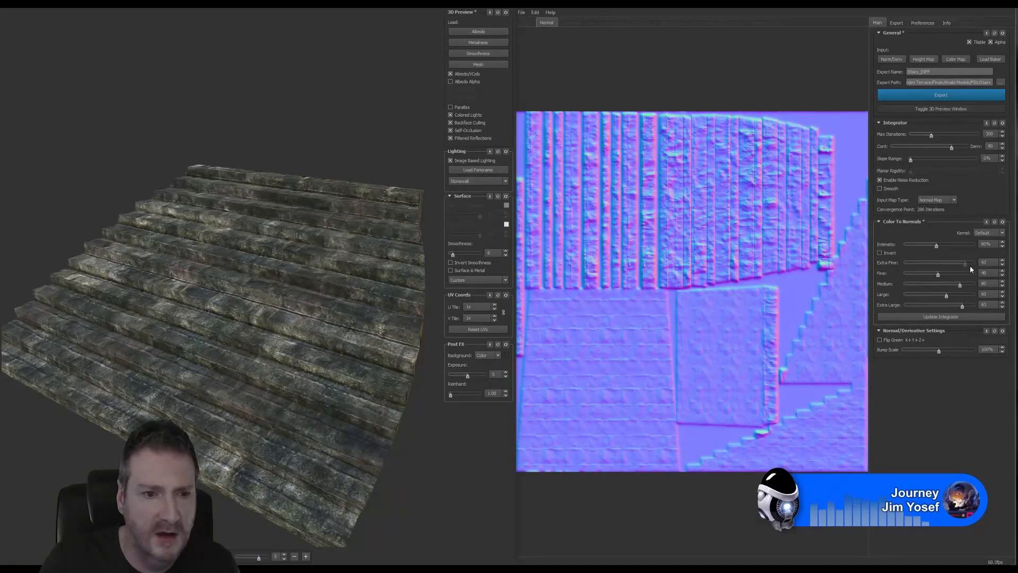
{"action": "left_click", "coordinate": [926, 264]}
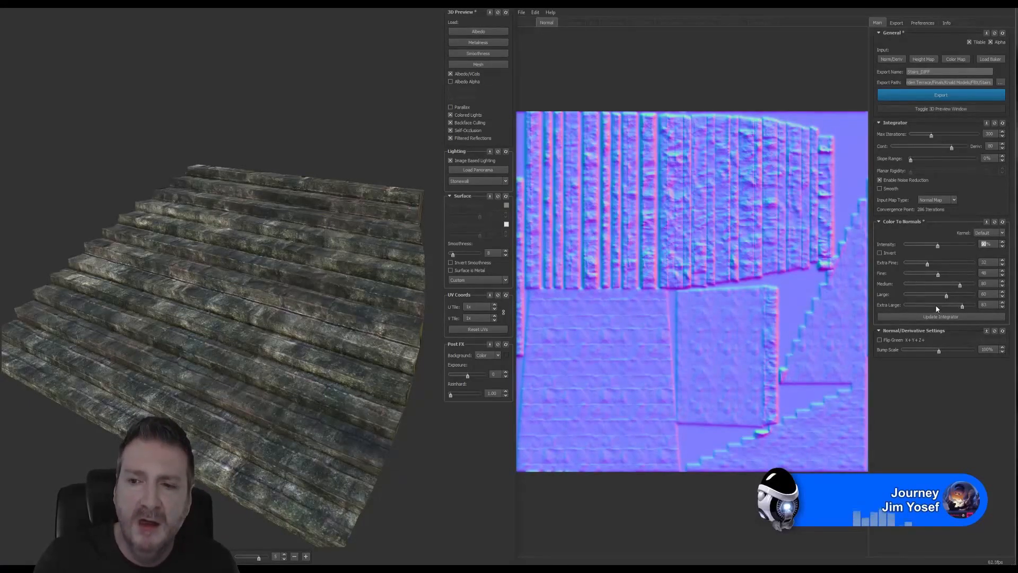
{"action": "left_click", "coordinate": [930, 317]}
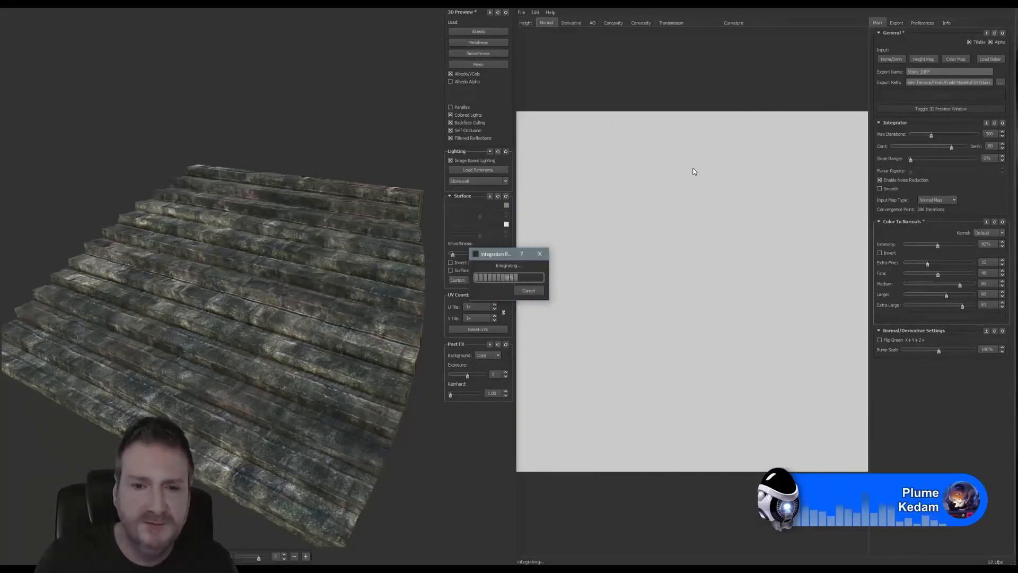
Check the stairs' generated maps and export their height, normal and AO maps
{"action": "left_click", "coordinate": [526, 23]}
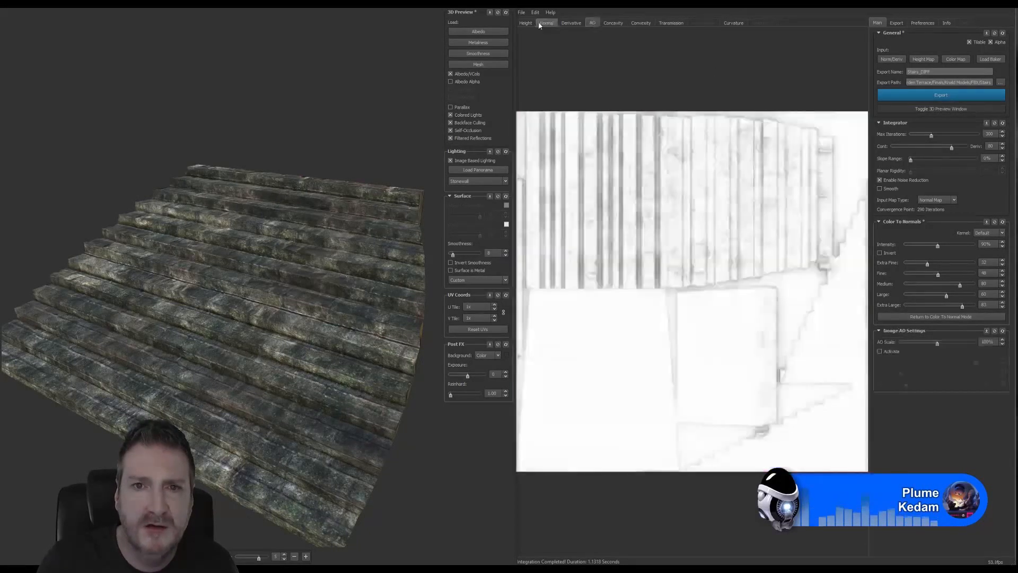
{"action": "left_click", "coordinate": [552, 23]}
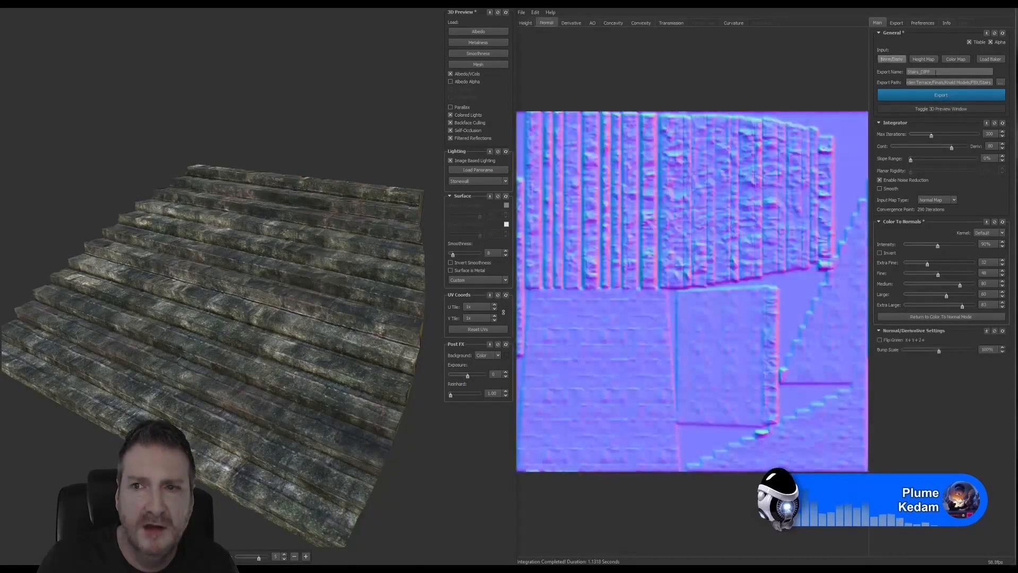
{"action": "left_click", "coordinate": [941, 95]}
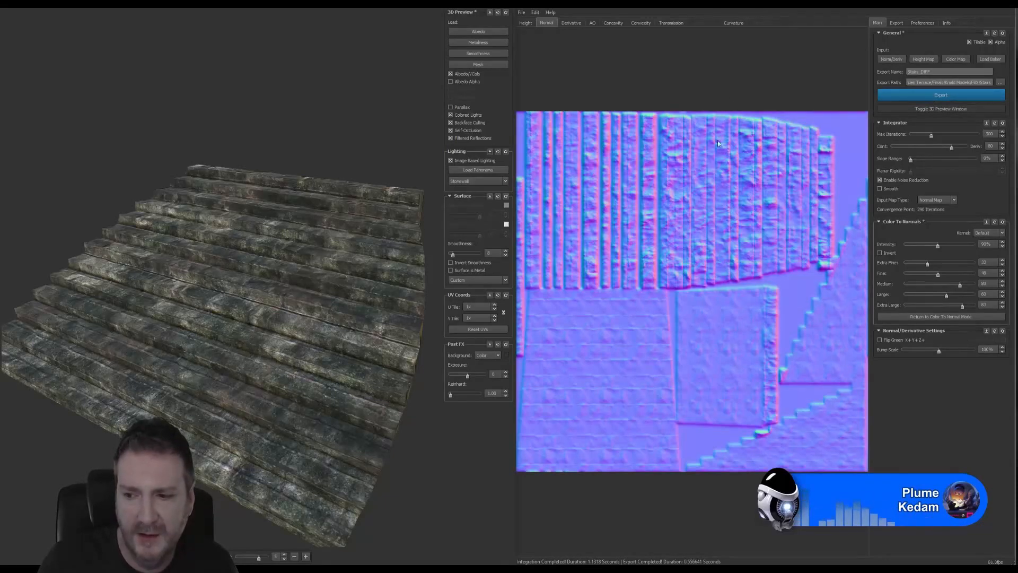
Load Steps3_DIFF_Painted.png from the FBX StepTops folder as the color map and StepTops.fbx as the preview mesh
{"action": "left_click", "coordinate": [959, 61]}
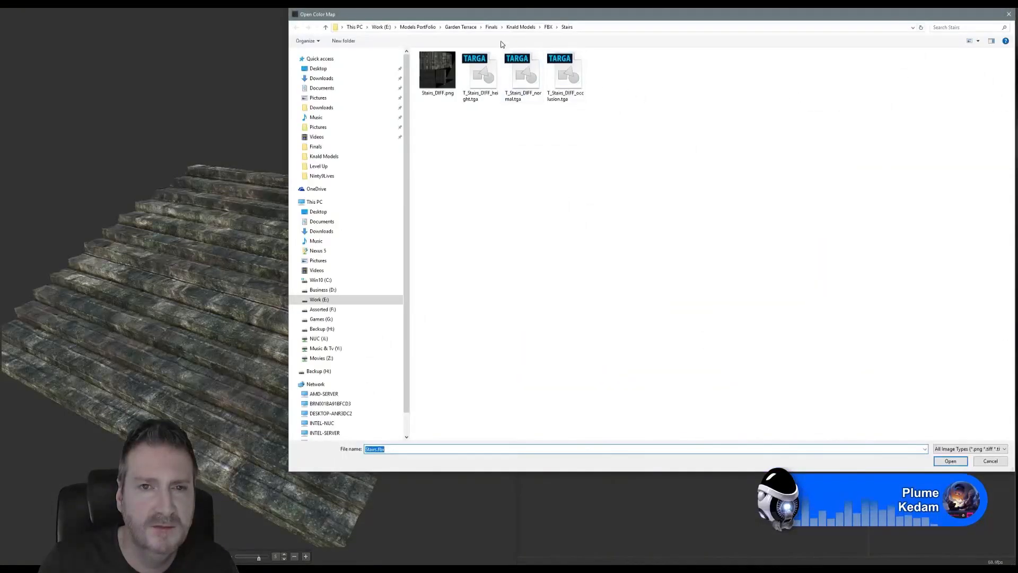
{"action": "left_click", "coordinate": [548, 27]}
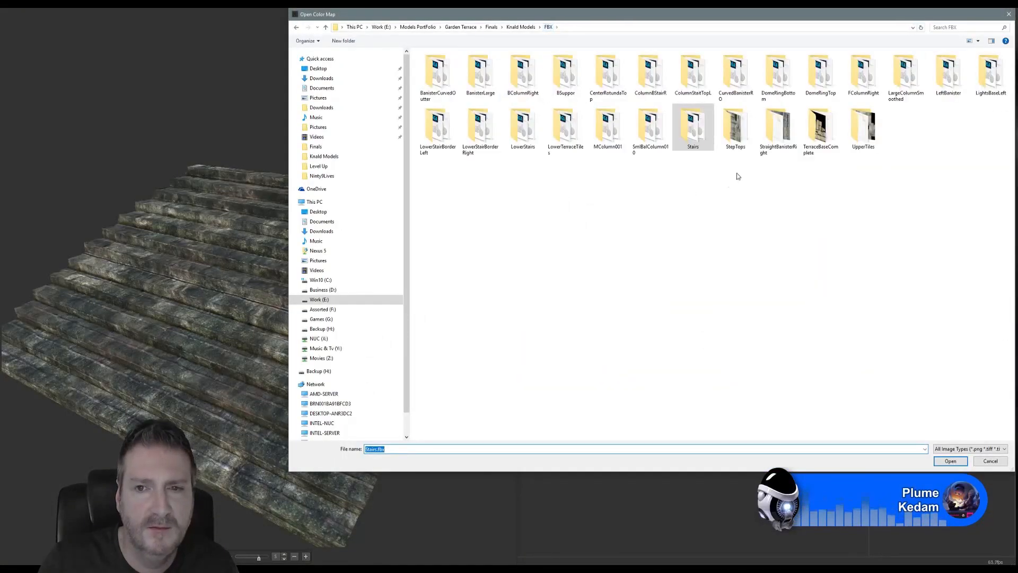
{"action": "double_click", "coordinate": [735, 127]}
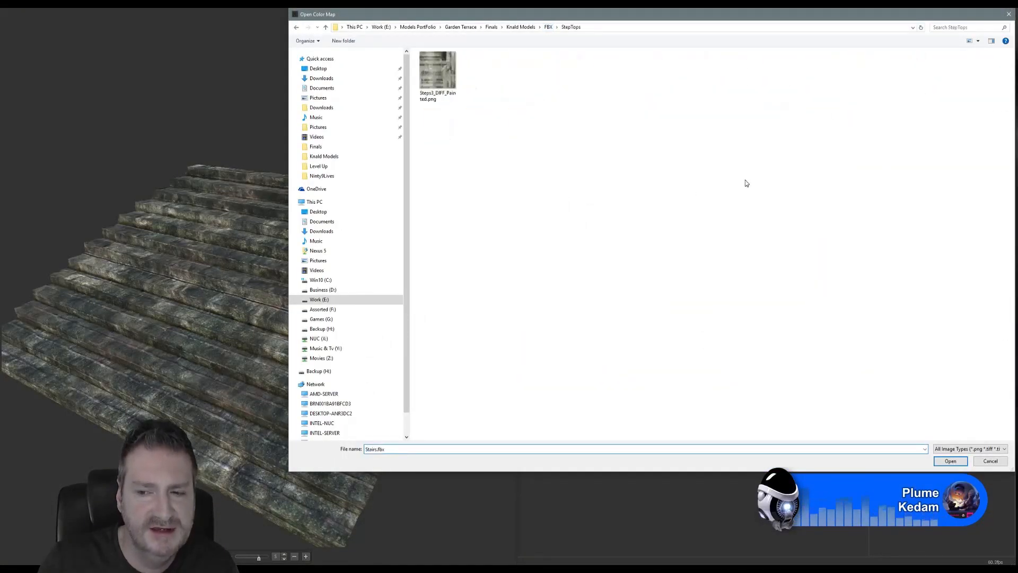
{"action": "double_click", "coordinate": [451, 80]}
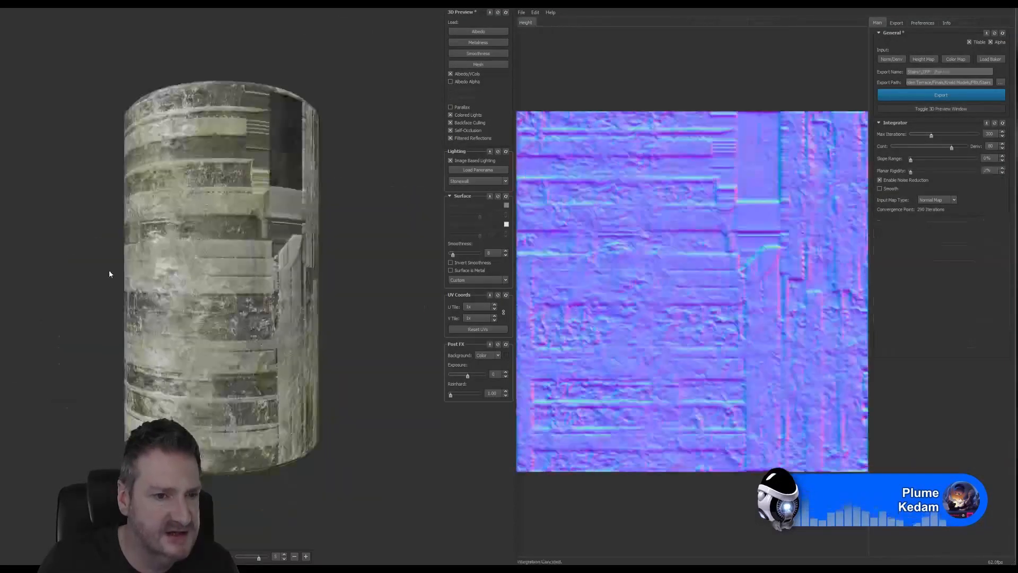
{"action": "left_click", "coordinate": [476, 66]}
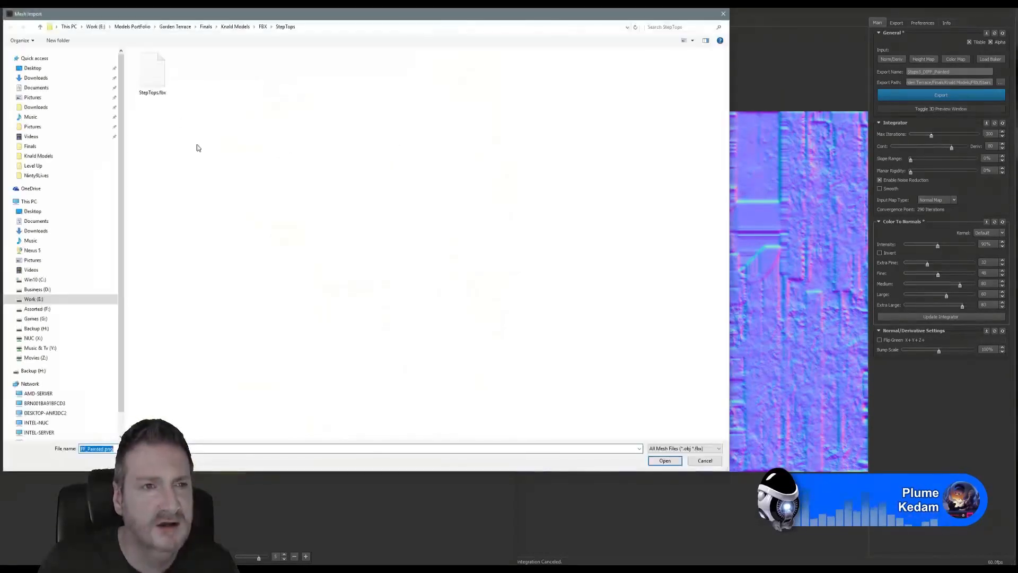
{"action": "double_click", "coordinate": [153, 74]}
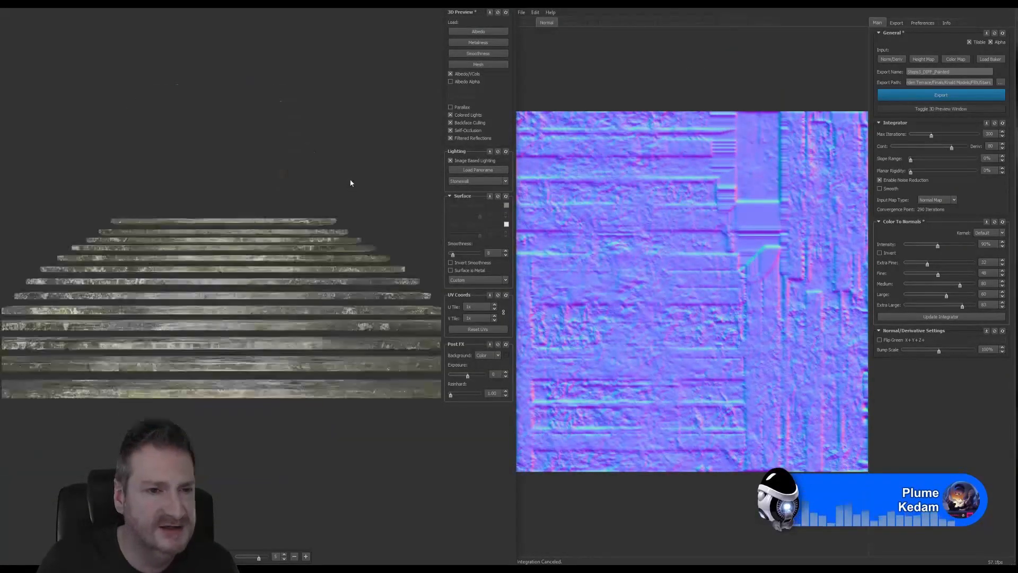
Inspect the step tops in the preview, compare them with the full staircase in 3ds Max, and return to Knald
{"action": "left_click_drag", "start_coordinate": [348, 281], "coordinate": [246, 345]}
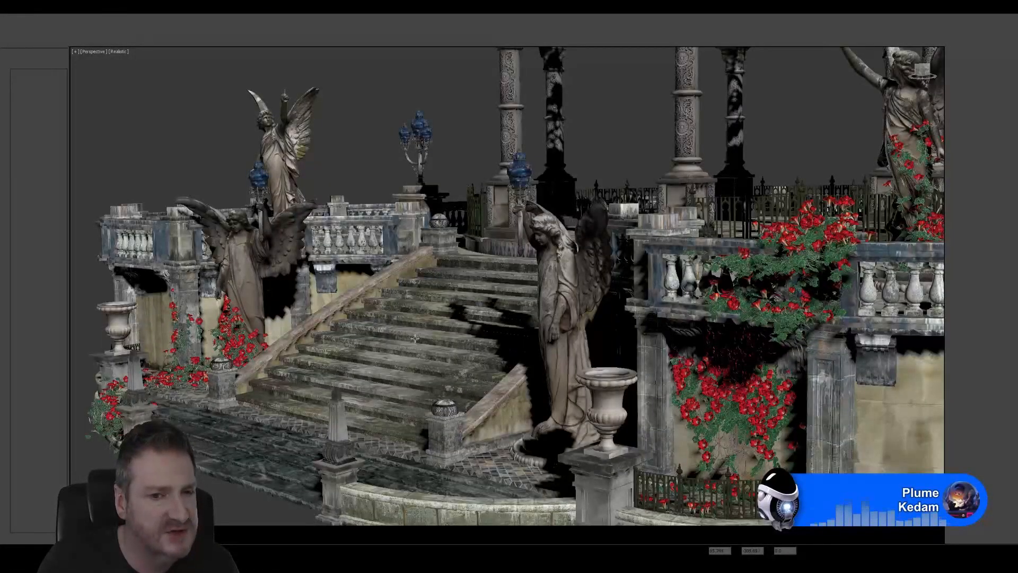
{"action": "left_click", "coordinate": [440, 327]}
{"action": "left_click", "coordinate": [453, 351]}
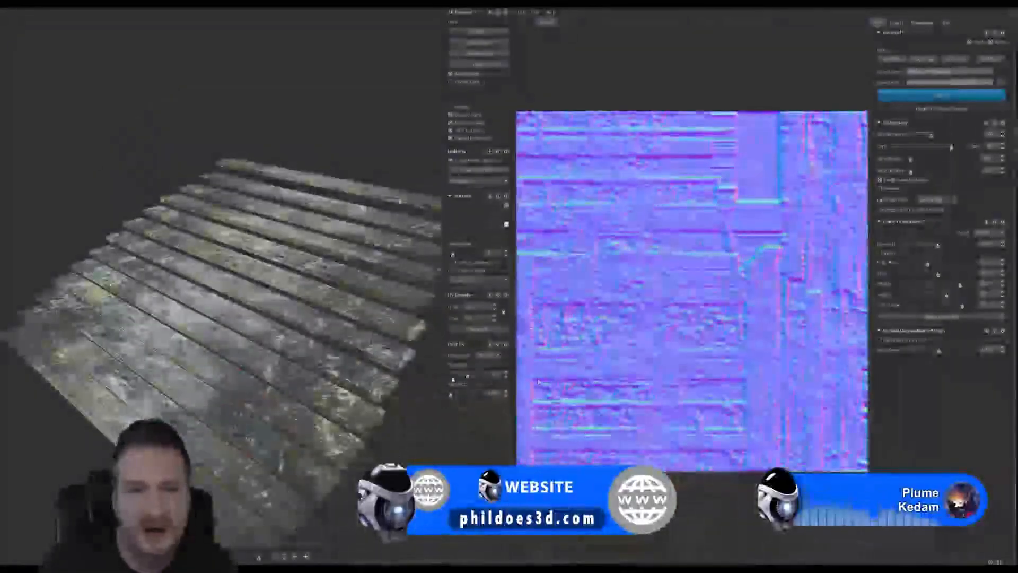
{"action": "left_click_drag", "start_coordinate": [218, 410], "coordinate": [261, 402]}
Set the export path to the FBX StepTops folder and return to the main settings
{"action": "left_click", "coordinate": [897, 23]}
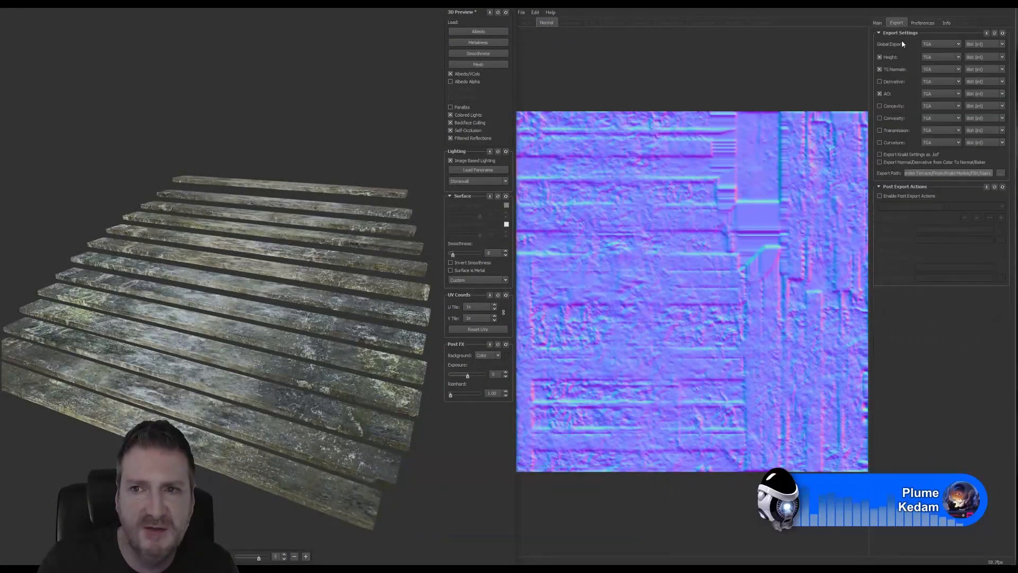
{"action": "left_click", "coordinate": [1000, 173]}
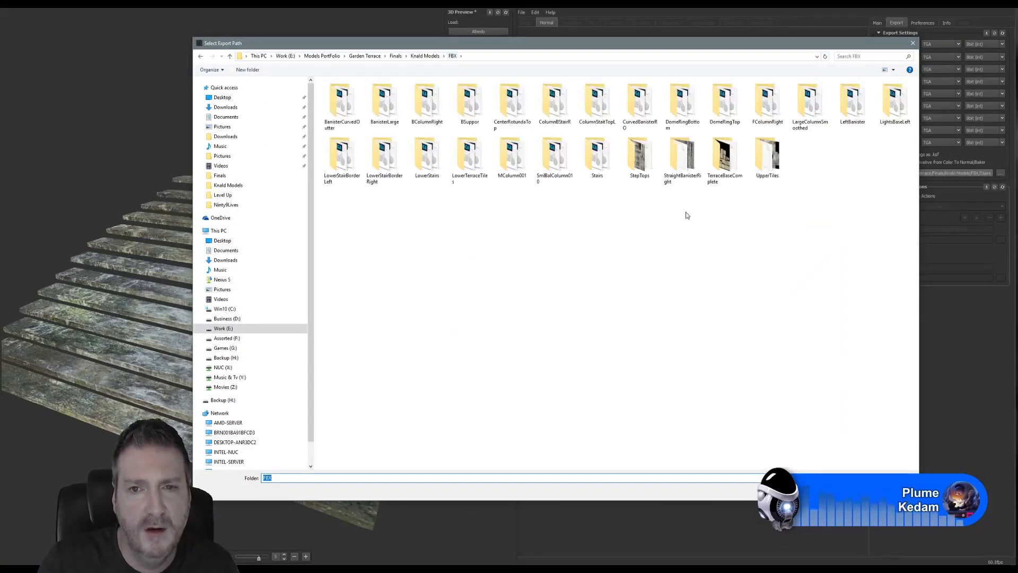
{"action": "double_click", "coordinate": [653, 162]}
{"action": "key", "text": "Return"}
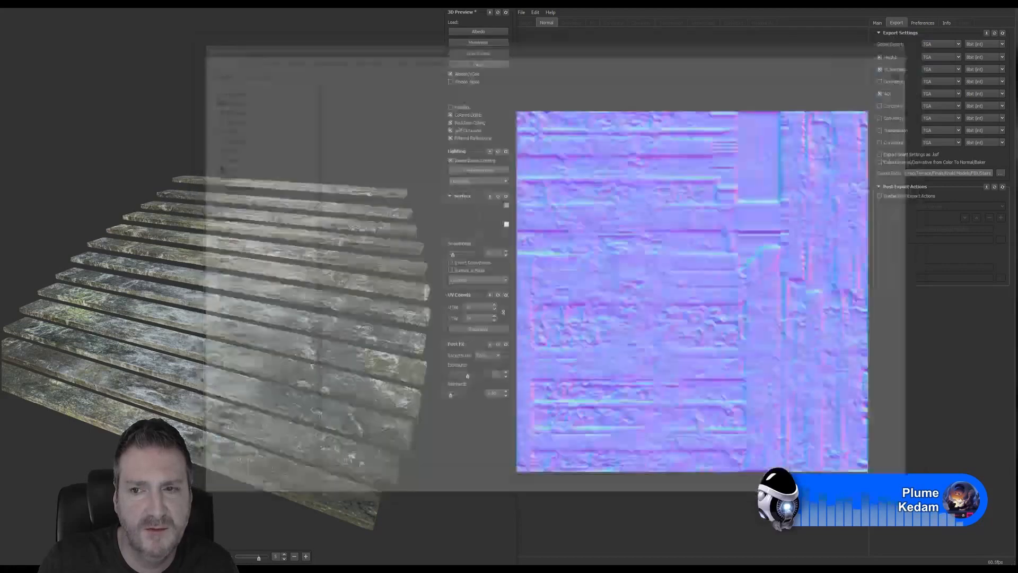
{"action": "left_click", "coordinate": [876, 24]}
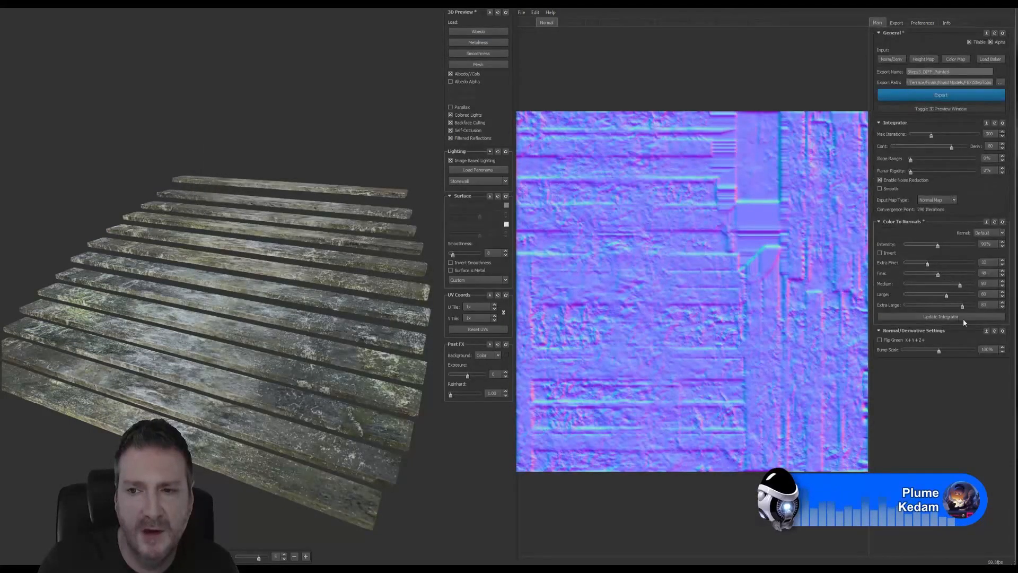
Set the step tops' normals to Extra Large 10, Large 21, Medium 47, Fine 42 and Extra Fine 68
{"action": "left_click_drag", "start_coordinate": [960, 307], "coordinate": [896, 308]}
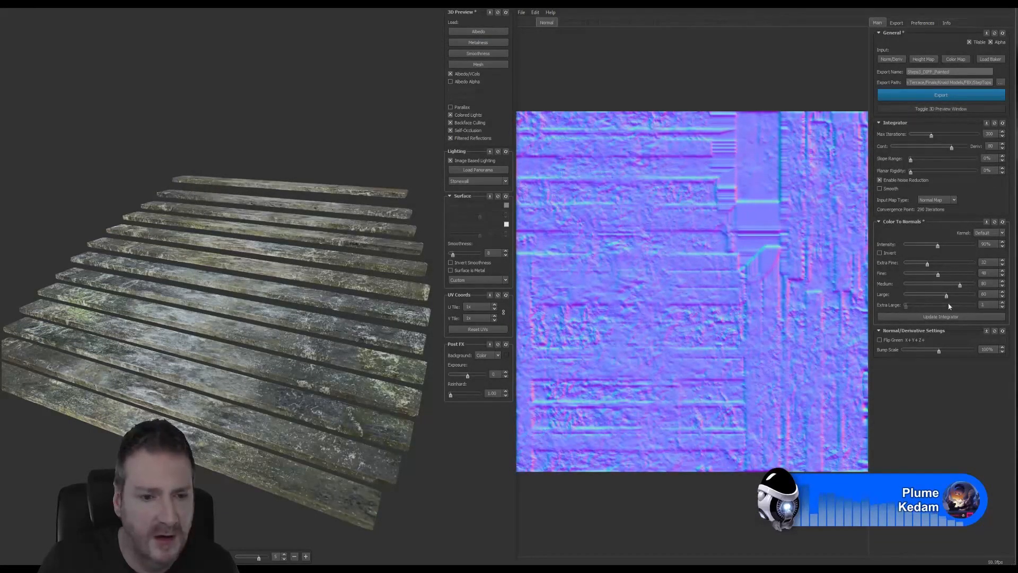
{"action": "left_click_drag", "start_coordinate": [981, 306], "coordinate": [926, 295]}
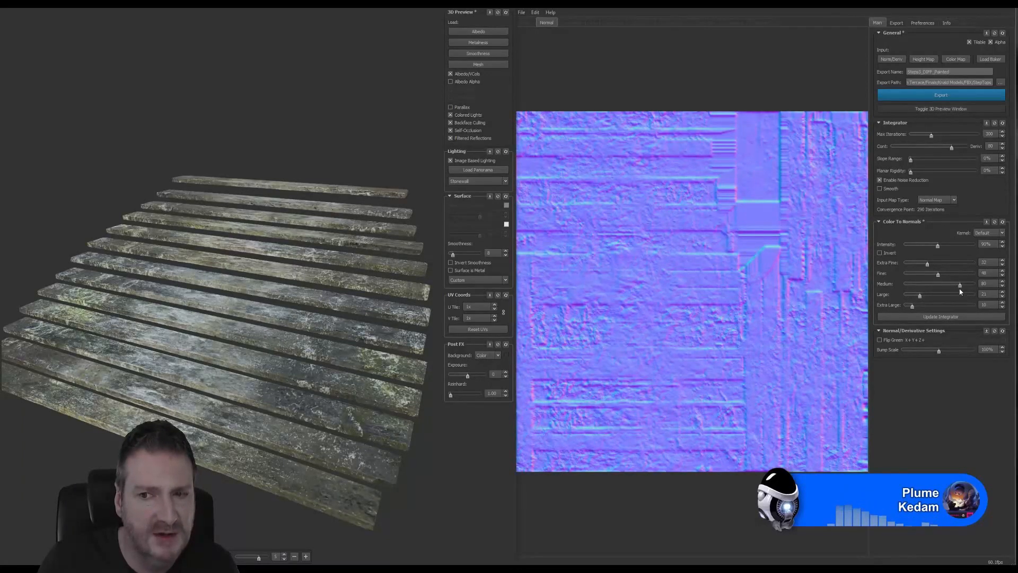
{"action": "left_click_drag", "start_coordinate": [957, 287], "coordinate": [952, 264]}
Check the step tops' surface detail up close, set the normal intensity to 120%, and update the integrator
{"action": "scroll", "coordinate": [350, 344], "scroll_direction": "up", "scroll_amount": 3}
{"action": "left_click_drag", "start_coordinate": [350, 334], "coordinate": [244, 283]}
{"action": "scroll", "coordinate": [247, 285], "scroll_direction": "up", "scroll_amount": 3}
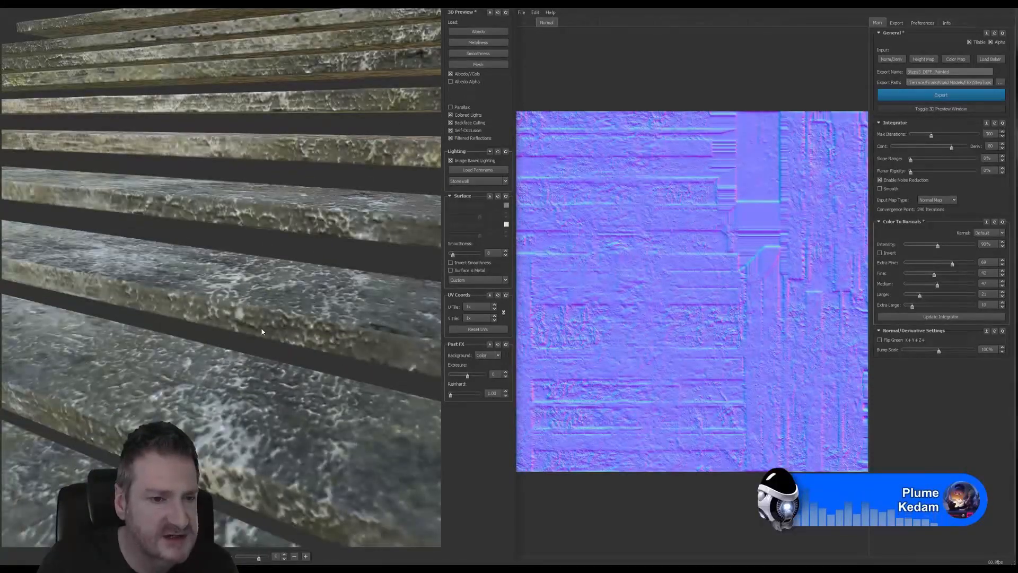
{"action": "left_click_drag", "start_coordinate": [358, 347], "coordinate": [284, 328]}
{"action": "scroll", "coordinate": [279, 347], "scroll_direction": "down", "scroll_amount": 5}
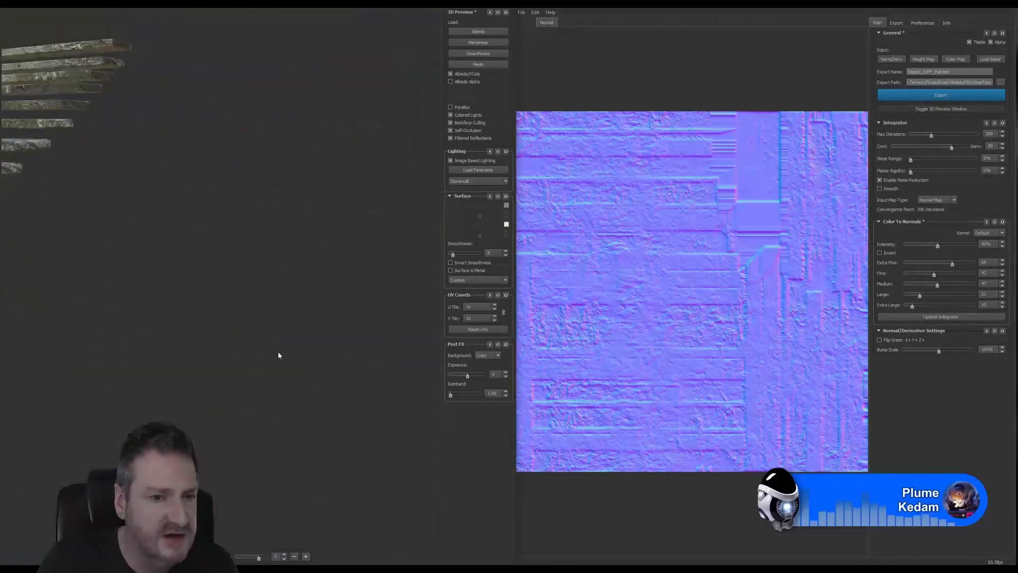
{"action": "middle_click_drag", "start_coordinate": [122, 235], "coordinate": [259, 282]}
{"action": "scroll", "coordinate": [297, 347], "scroll_direction": "up", "scroll_amount": 1}
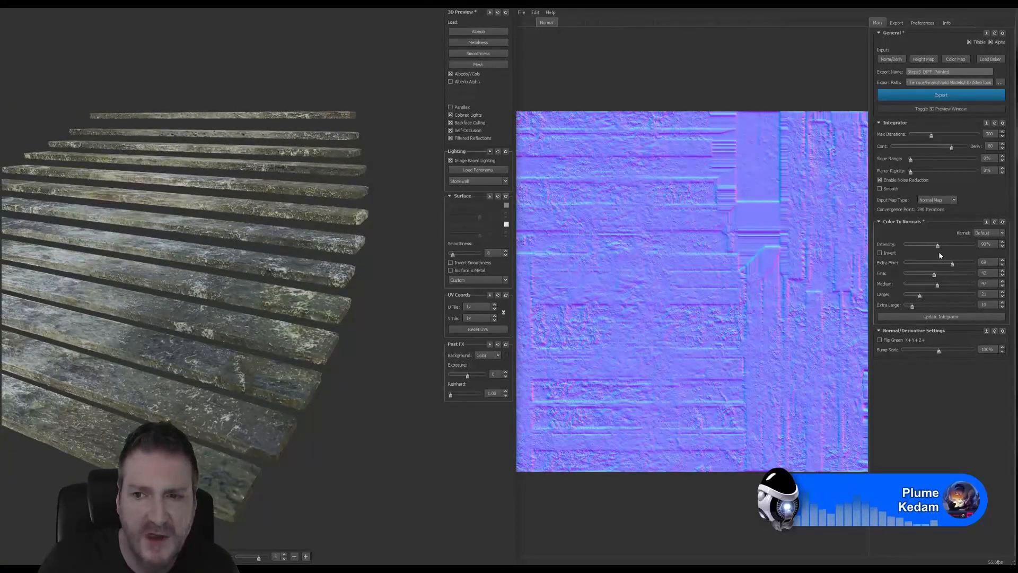
{"action": "left_click_drag", "start_coordinate": [938, 246], "coordinate": [950, 244]}
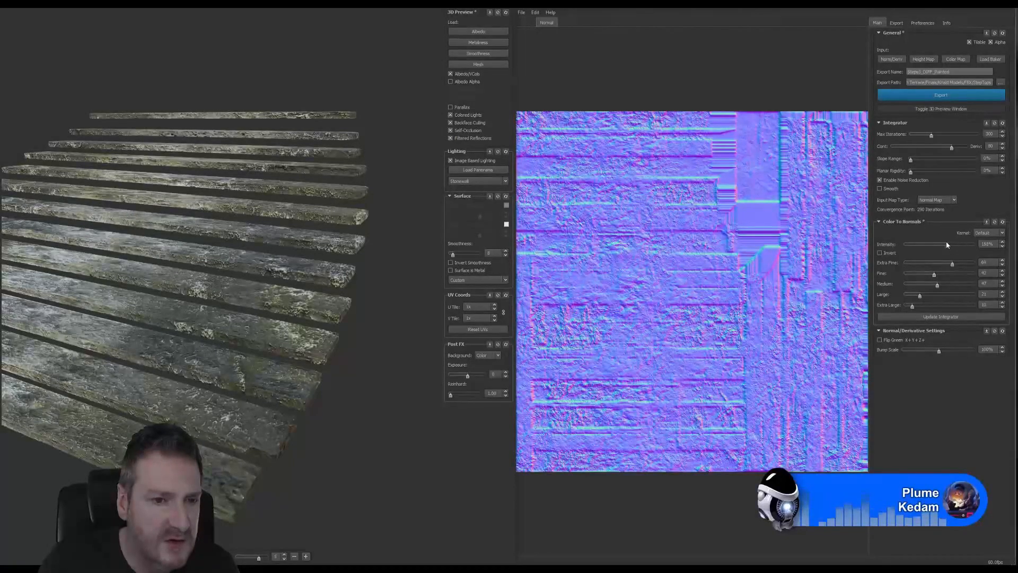
{"action": "mouse_move", "coordinate": [947, 245]}
{"action": "left_mouse_down"}
{"action": "mouse_move", "coordinate": [914, 245]}
{"action": "mouse_move", "coordinate": [992, 244]}
{"action": "mouse_move", "coordinate": [934, 249]}
{"action": "mouse_move", "coordinate": [944, 250]}
{"action": "left_mouse_up"}
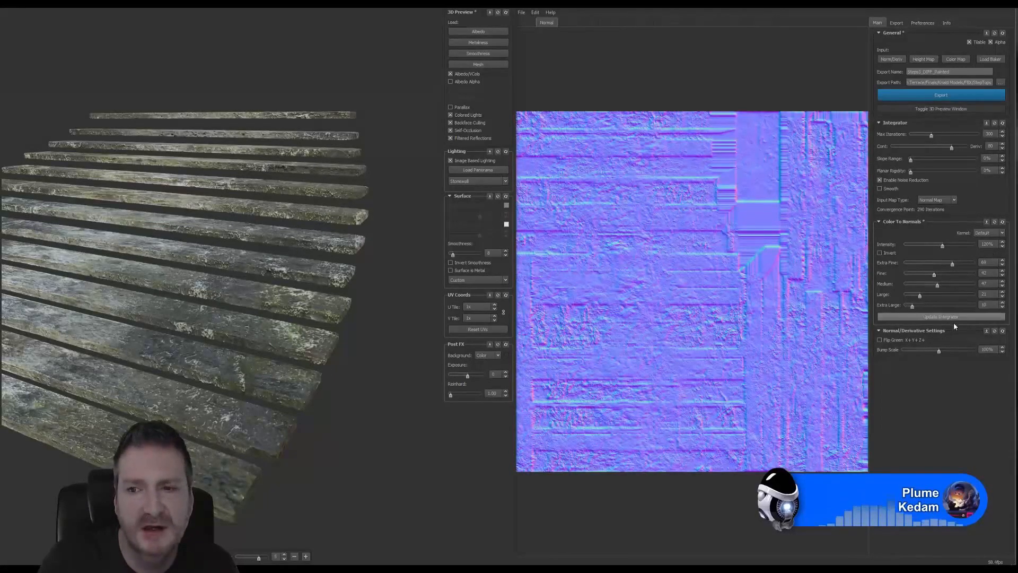
{"action": "left_click", "coordinate": [941, 317]}
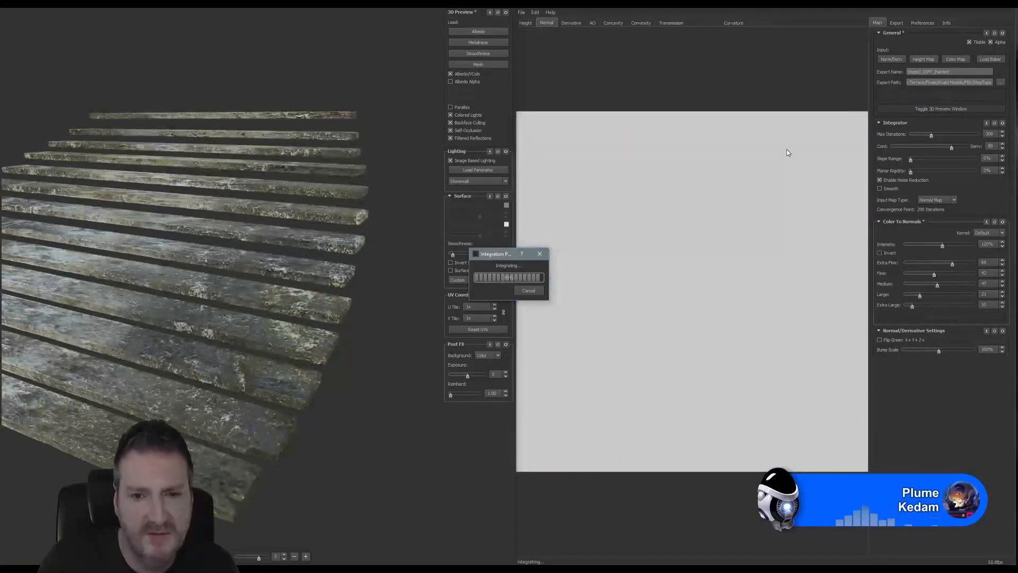
Review the step tops' AO, height and normal maps, then export the maps
{"action": "left_click", "coordinate": [589, 26]}
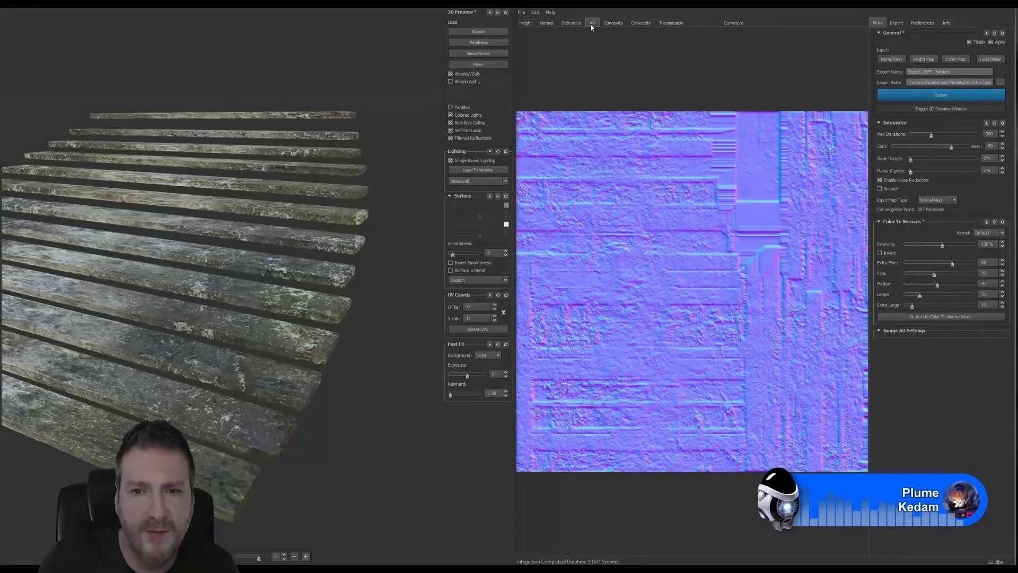
{"action": "left_click", "coordinate": [526, 25]}
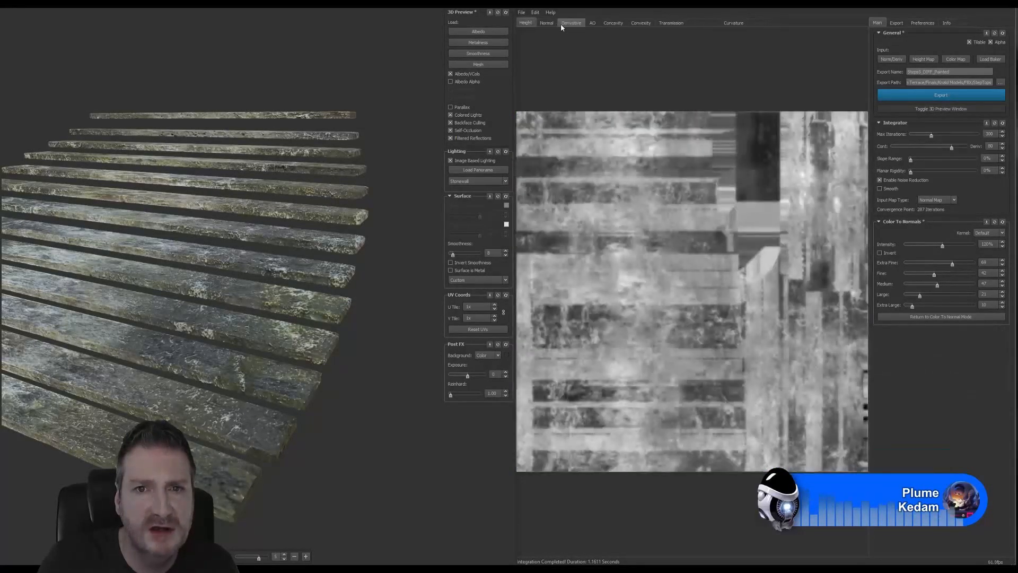
{"action": "left_click", "coordinate": [547, 23]}
{"action": "left_click", "coordinate": [941, 95]}
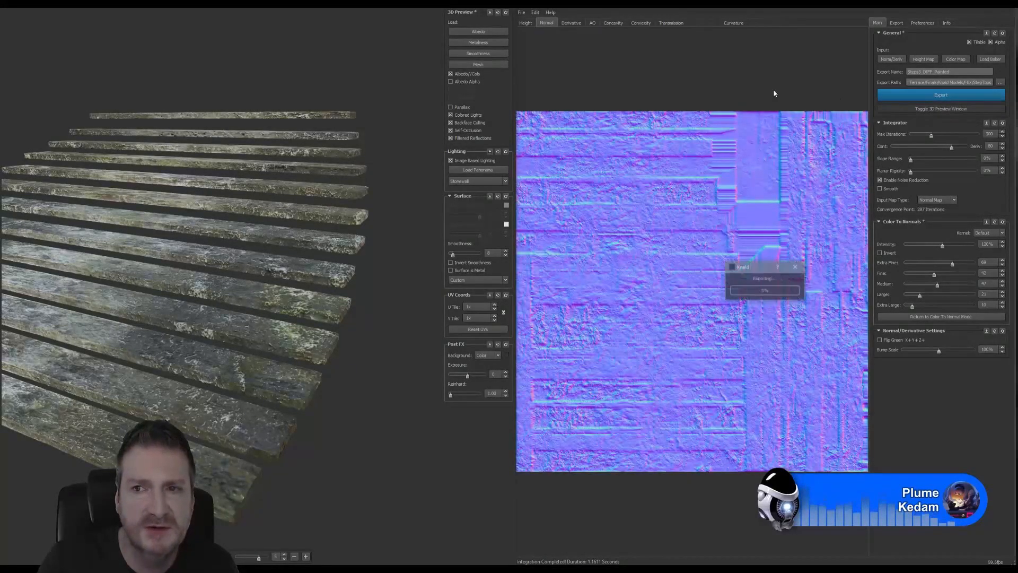
Load StraightBanister_Painted.png from the FBX StraightBanisterRight folder as the color map and StraightBanisterRight.fbx as the preview mesh
{"action": "left_click", "coordinate": [961, 60]}
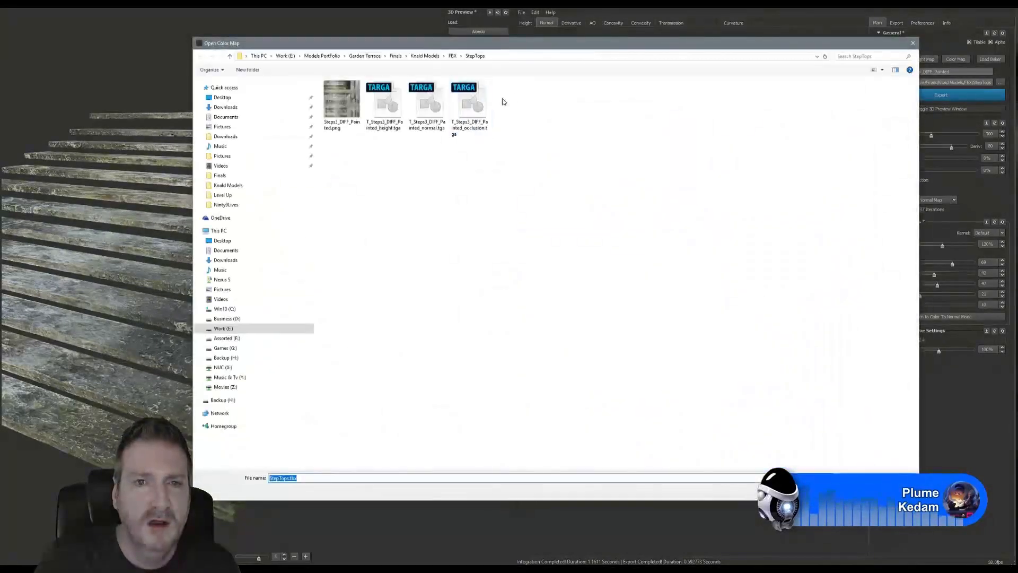
{"action": "left_click", "coordinate": [452, 55]}
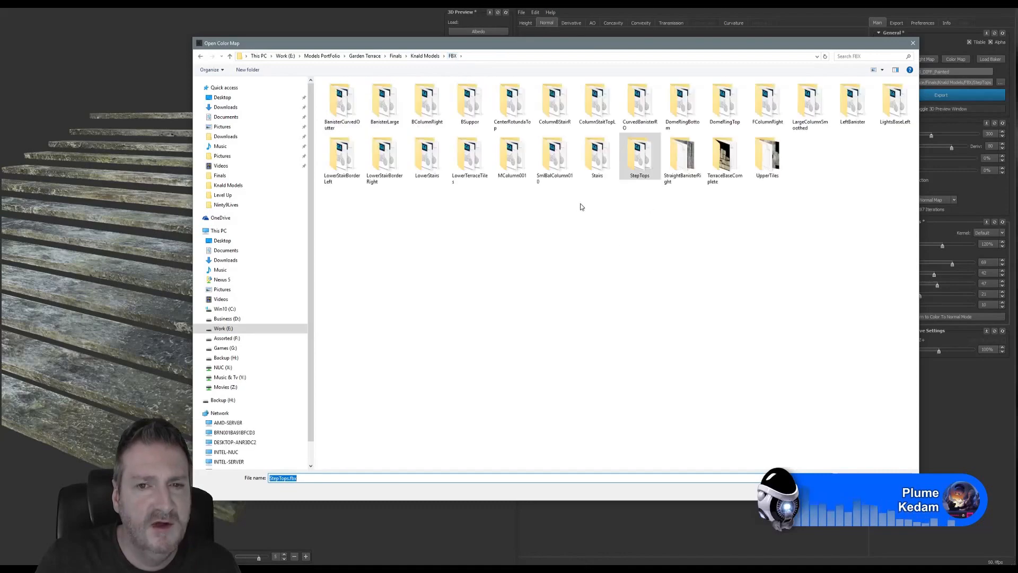
{"action": "double_click", "coordinate": [691, 170]}
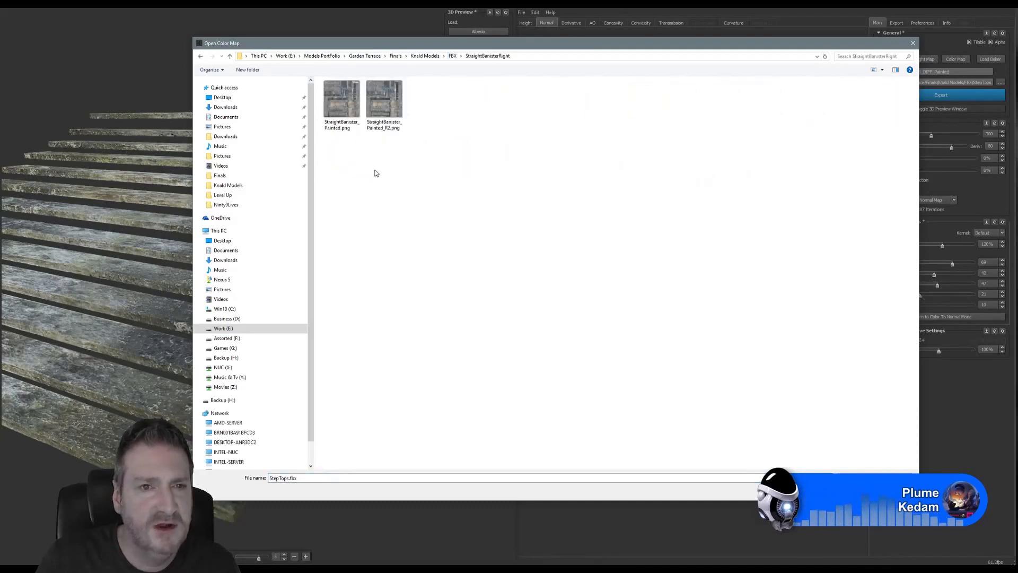
{"action": "double_click", "coordinate": [341, 99]}
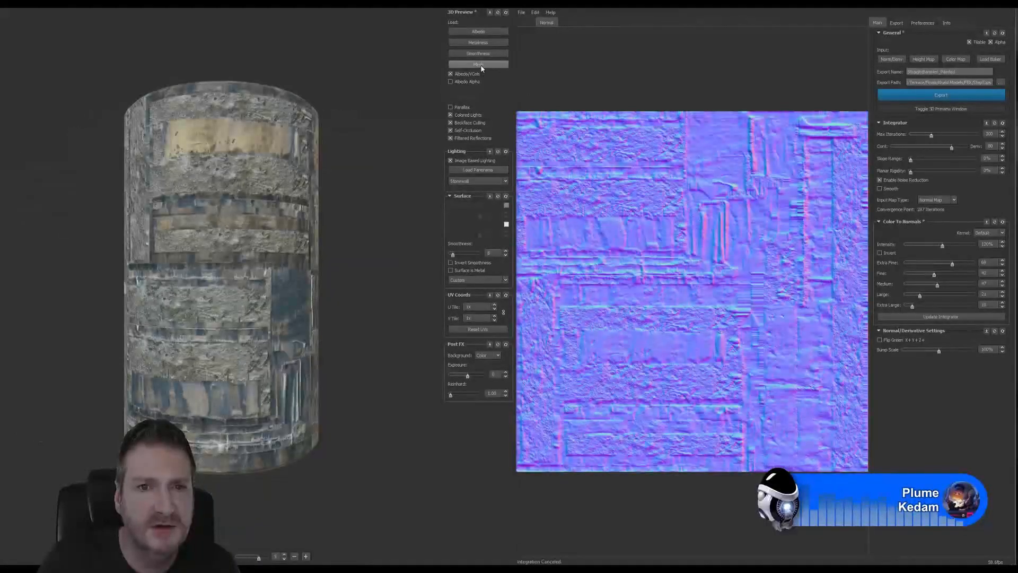
{"action": "left_click", "coordinate": [480, 66]}
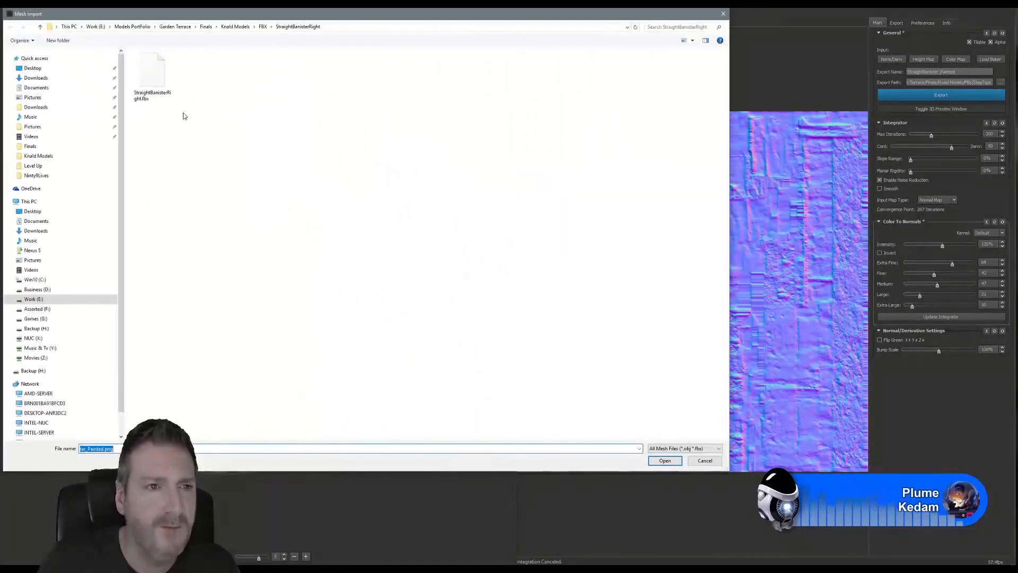
{"action": "double_click", "coordinate": [158, 75]}
Inspect the straight banister in the preview and locate it on the terrace in 3ds Max, then return to Knald
{"action": "left_click_drag", "start_coordinate": [270, 250], "coordinate": [241, 289]}
{"action": "left_click", "coordinate": [342, 569]}
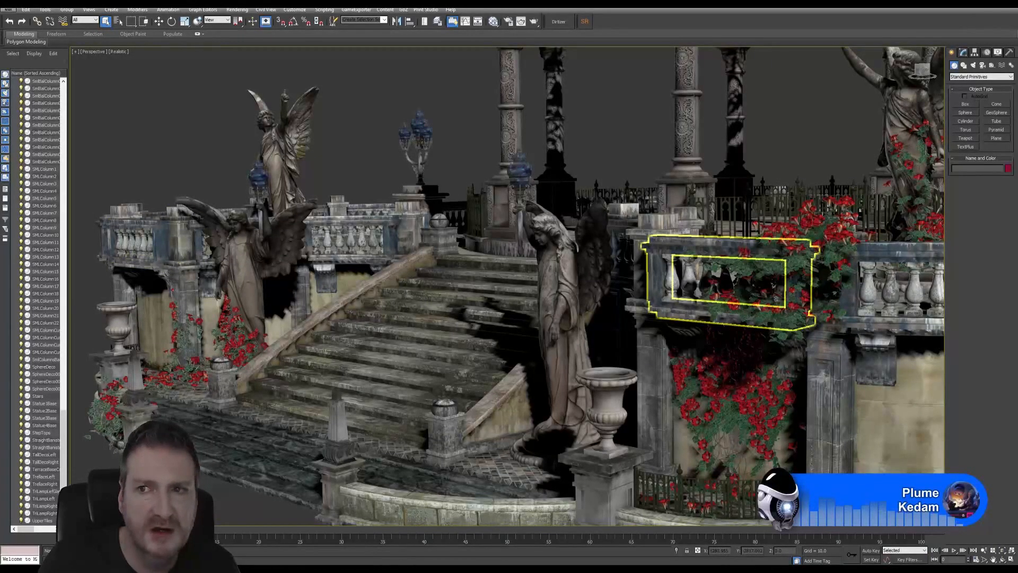
{"action": "left_click", "coordinate": [342, 568]}
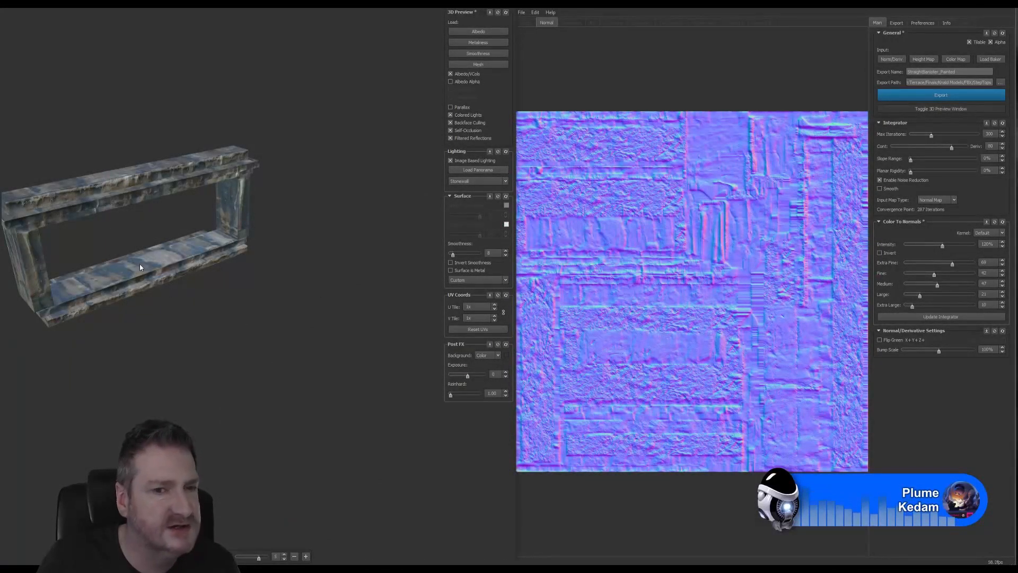
{"action": "left_click_drag", "start_coordinate": [140, 267], "coordinate": [171, 283]}
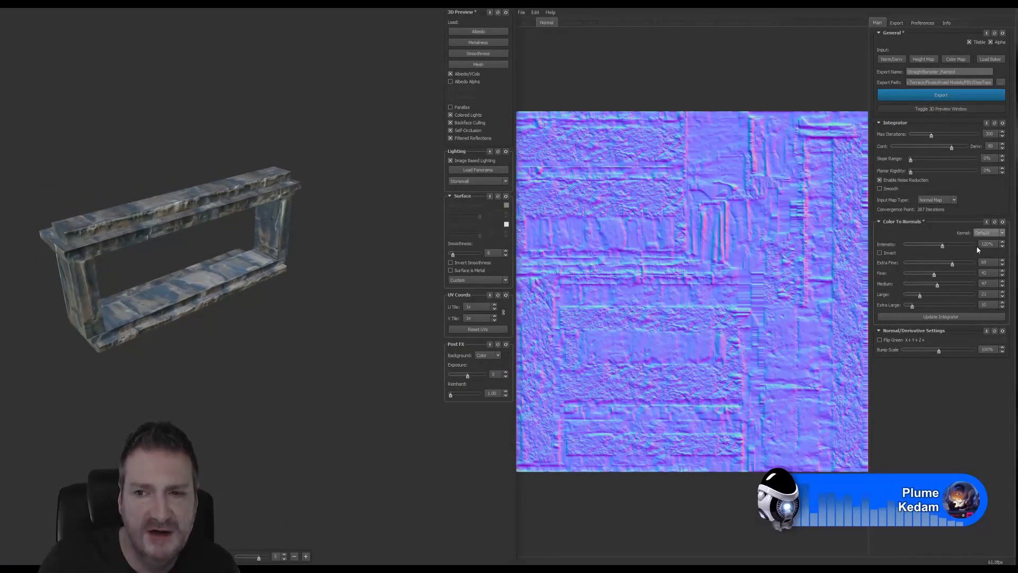
Set the export path to the StraightBanisterRight folder inside FBX
{"action": "left_click", "coordinate": [895, 23]}
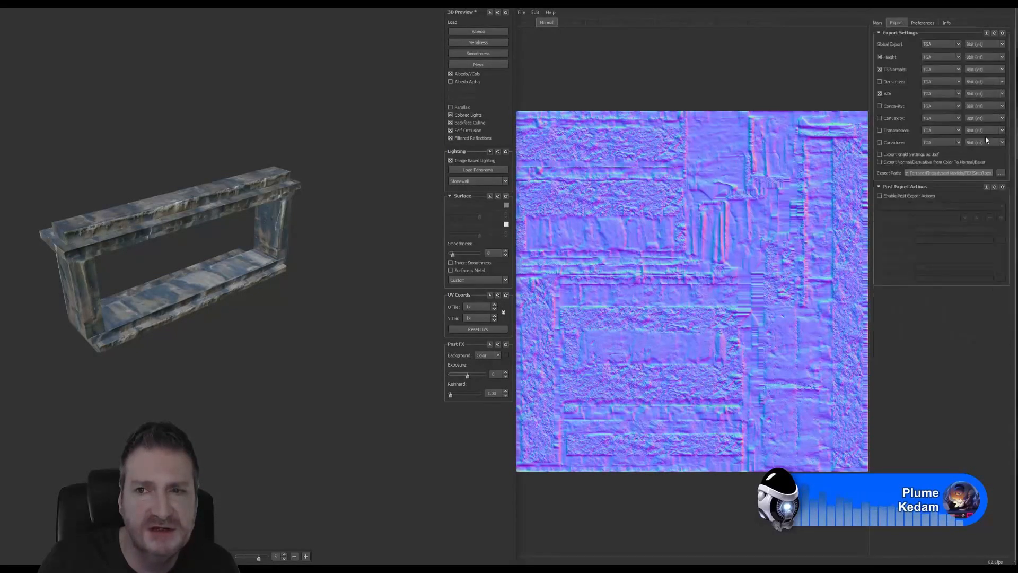
{"action": "left_click", "coordinate": [1001, 173]}
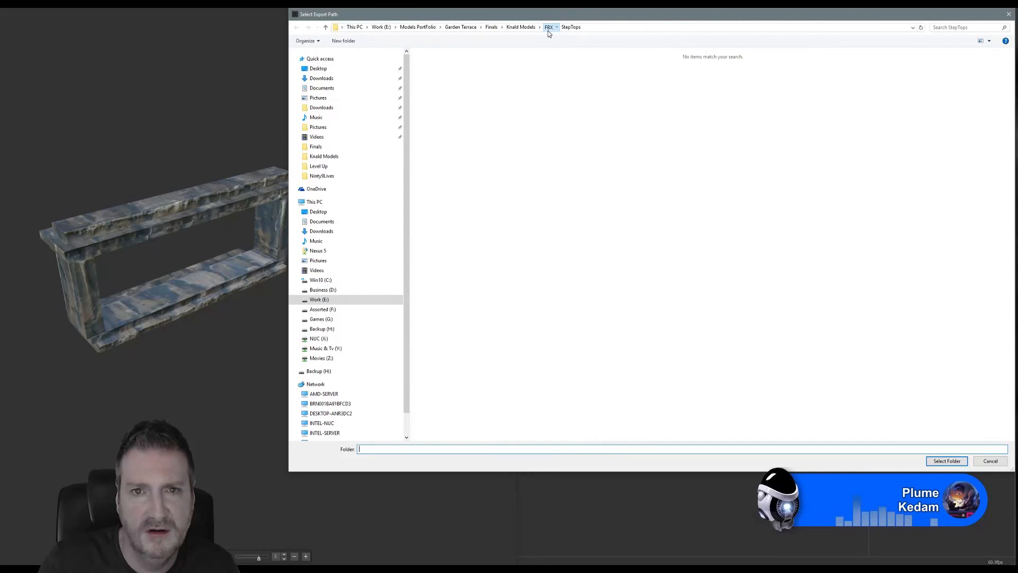
{"action": "left_click", "coordinate": [548, 29]}
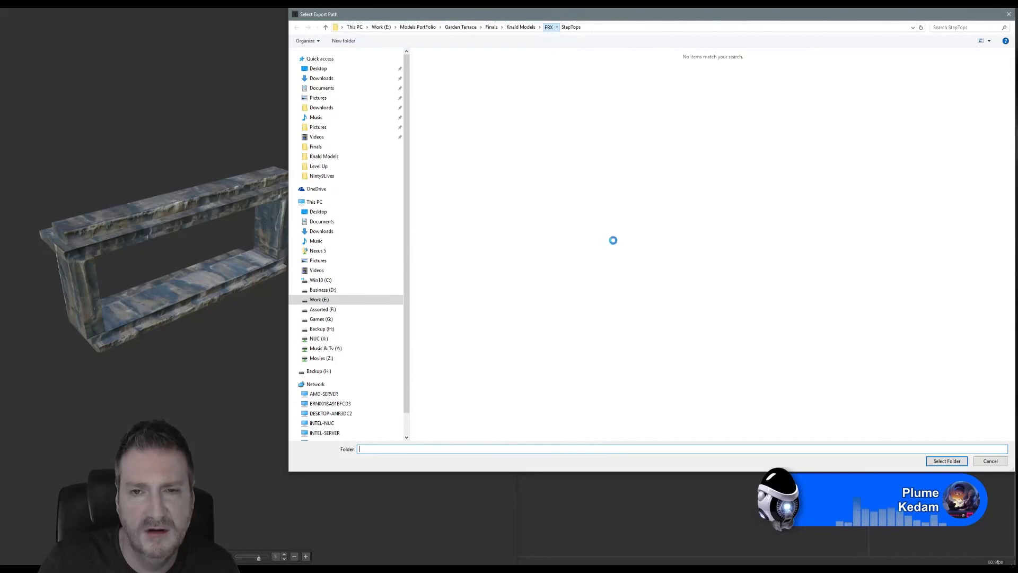
{"action": "double_click", "coordinate": [778, 124]}
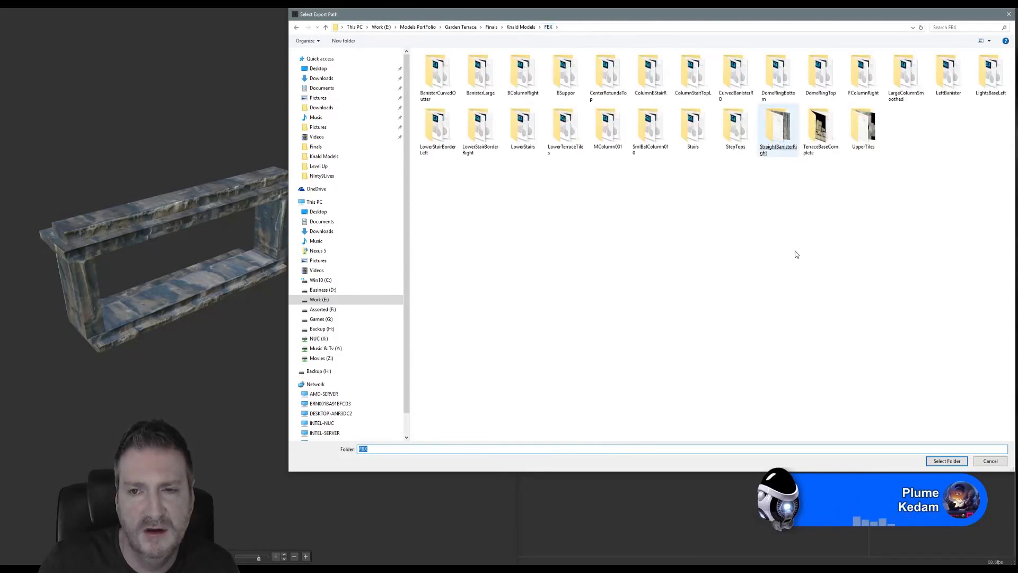
{"action": "left_click", "coordinate": [947, 461]}
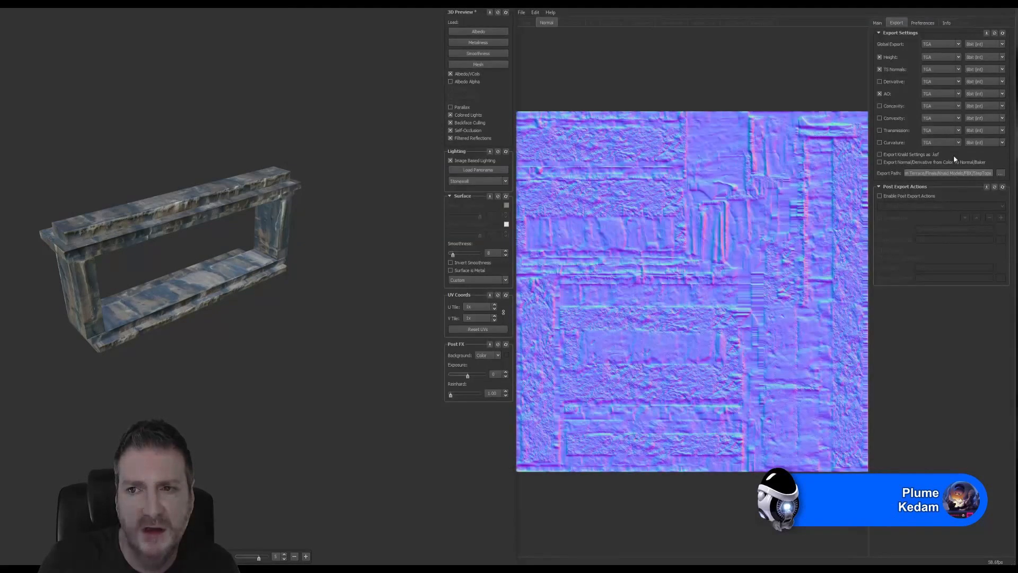
Reduce the overall Color To Normals intensity for the straight banister
{"action": "left_click", "coordinate": [878, 22]}
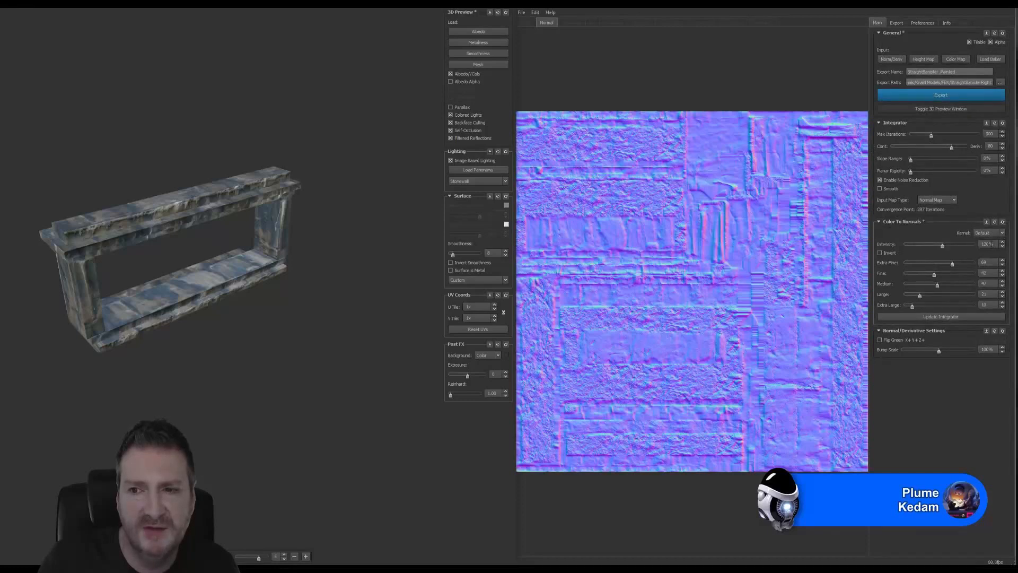
{"action": "double_click", "coordinate": [988, 244]}
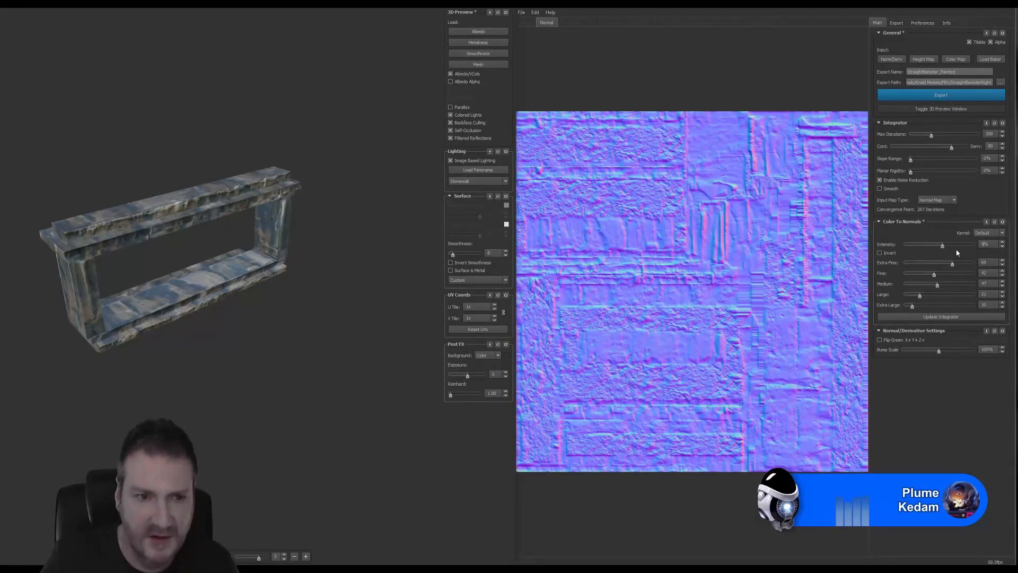
{"action": "type", "text": "50"}
{"action": "key", "text": "Return"}
{"action": "left_click_drag", "start_coordinate": [276, 247], "coordinate": [238, 276]}
{"action": "scroll", "coordinate": [238, 277], "scroll_direction": "up", "scroll_amount": 3}
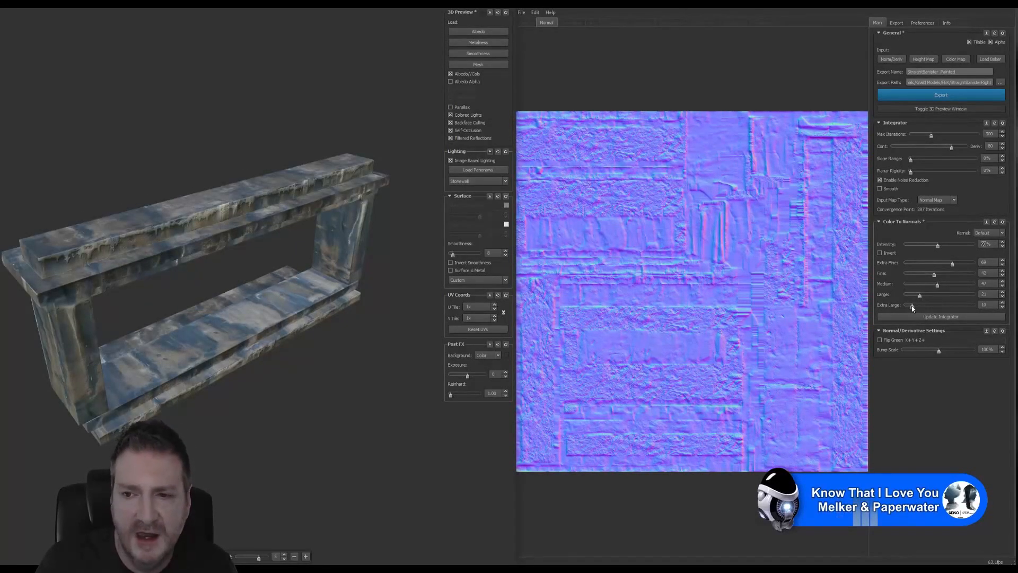
Set the banister's normal detail to Extra Large 1, Large 1, Medium 21, Fine 25 and Extra Fine 68
{"action": "left_click_drag", "start_coordinate": [912, 307], "coordinate": [908, 286]}
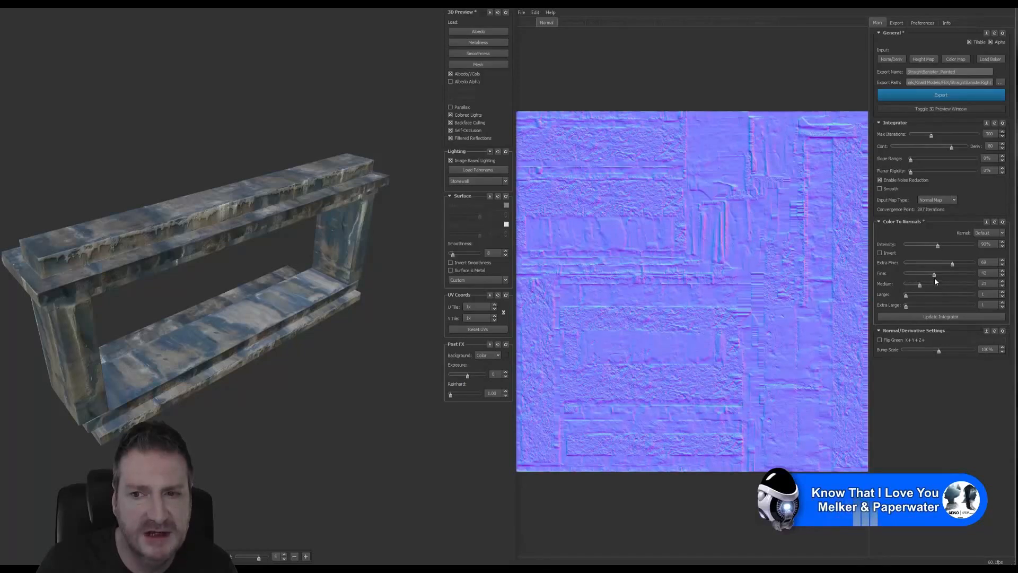
{"action": "left_click_drag", "start_coordinate": [934, 274], "coordinate": [923, 275]}
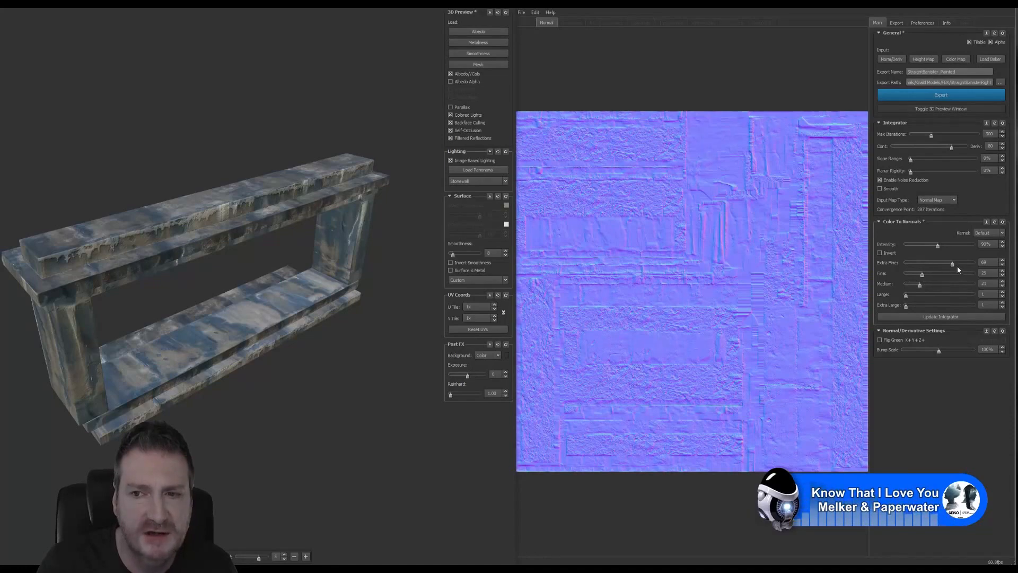
{"action": "left_click_drag", "start_coordinate": [953, 269], "coordinate": [926, 277]}
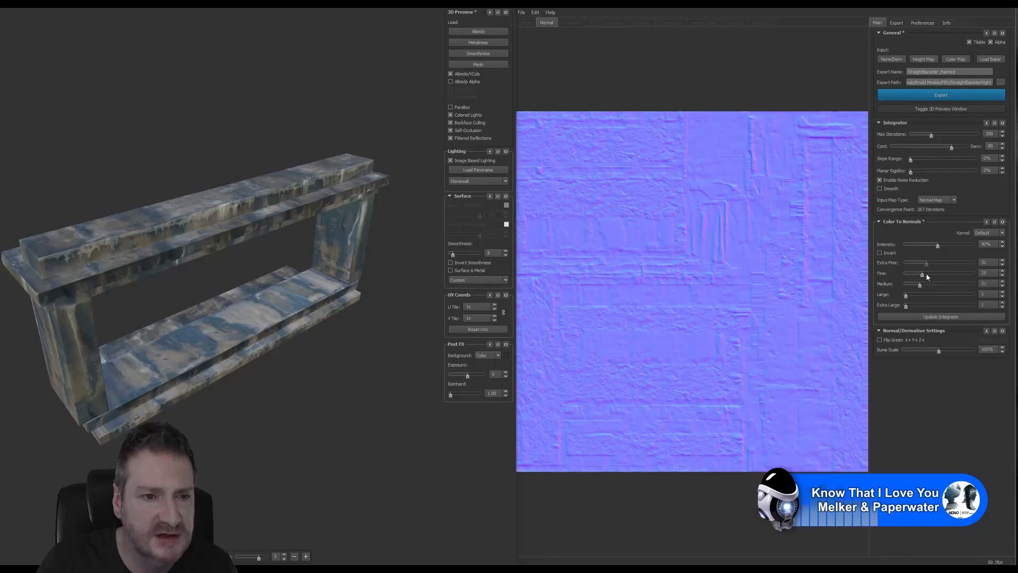
{"action": "left_click_drag", "start_coordinate": [148, 310], "coordinate": [187, 297]}
{"action": "left_click_drag", "start_coordinate": [118, 263], "coordinate": [189, 288]}
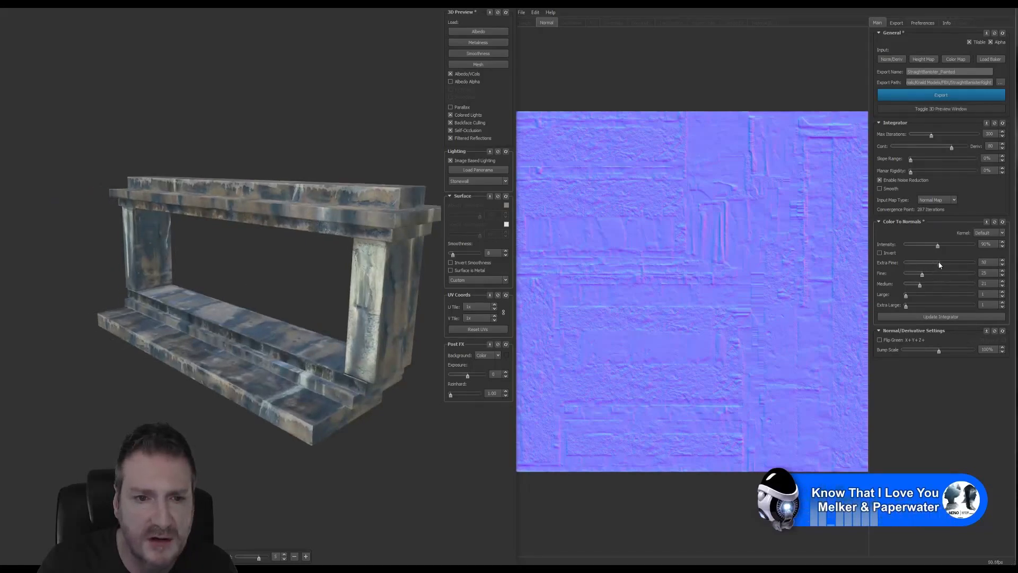
{"action": "left_click_drag", "start_coordinate": [928, 265], "coordinate": [952, 265]}
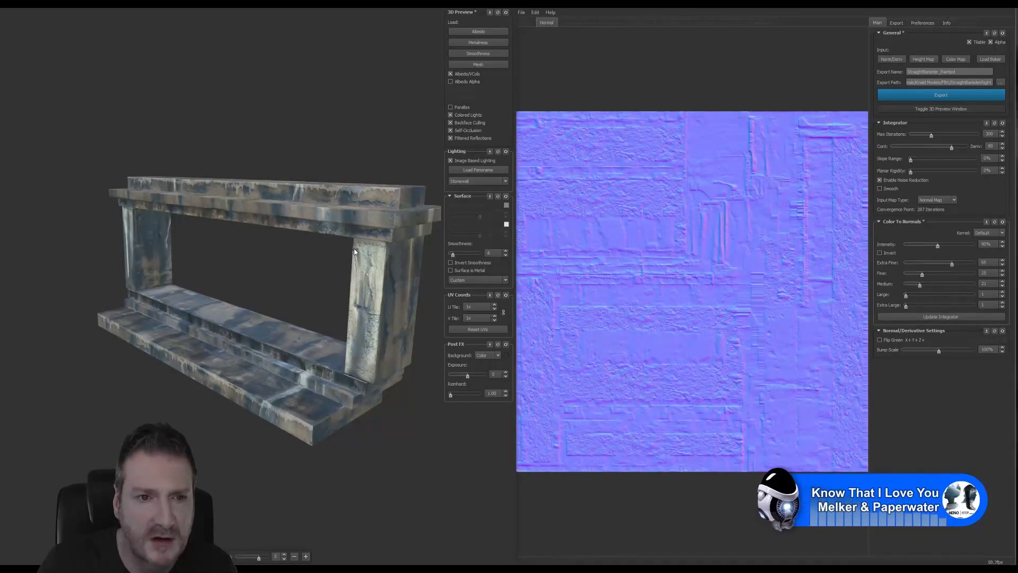
Check the banister from the other side, update the integrator, and export its maps
{"action": "left_click_drag", "start_coordinate": [350, 255], "coordinate": [291, 253]}
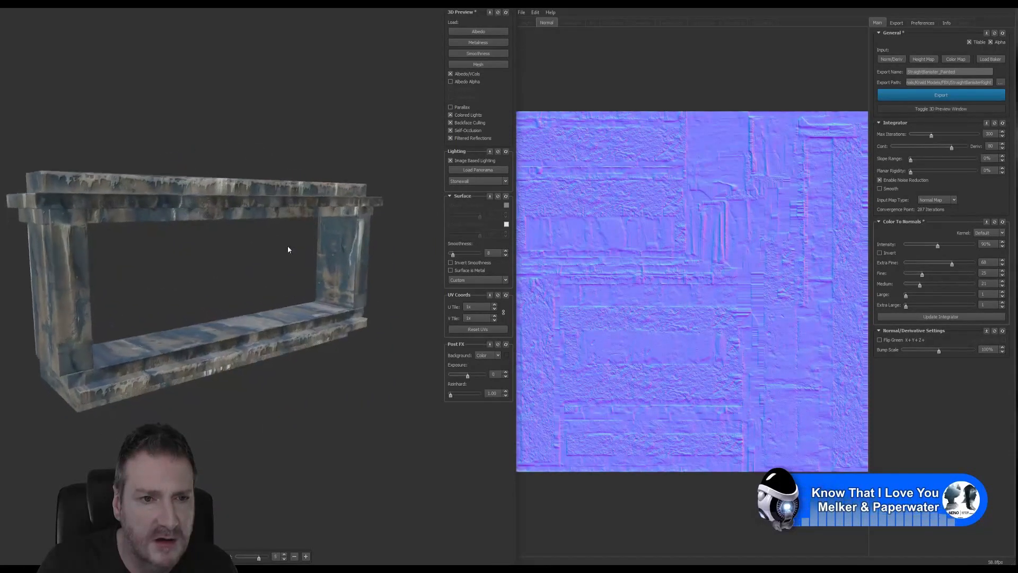
{"action": "left_click", "coordinate": [940, 317]}
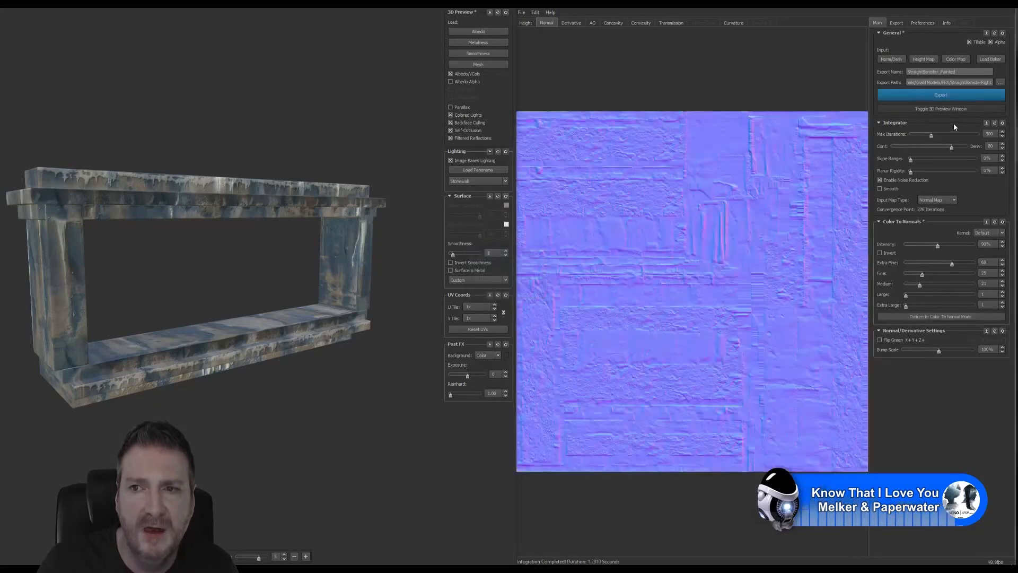
{"action": "left_click", "coordinate": [944, 95]}
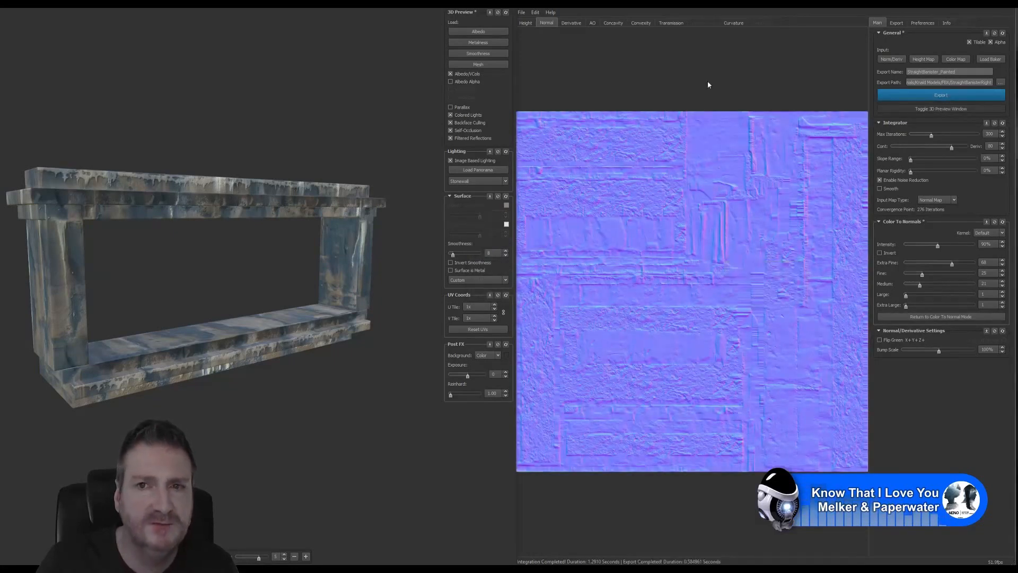
Load StraightBanister_Painted_R2.png as the color map and StraightBanisterRight.fbx as the preview mesh
{"action": "left_click", "coordinate": [961, 59]}
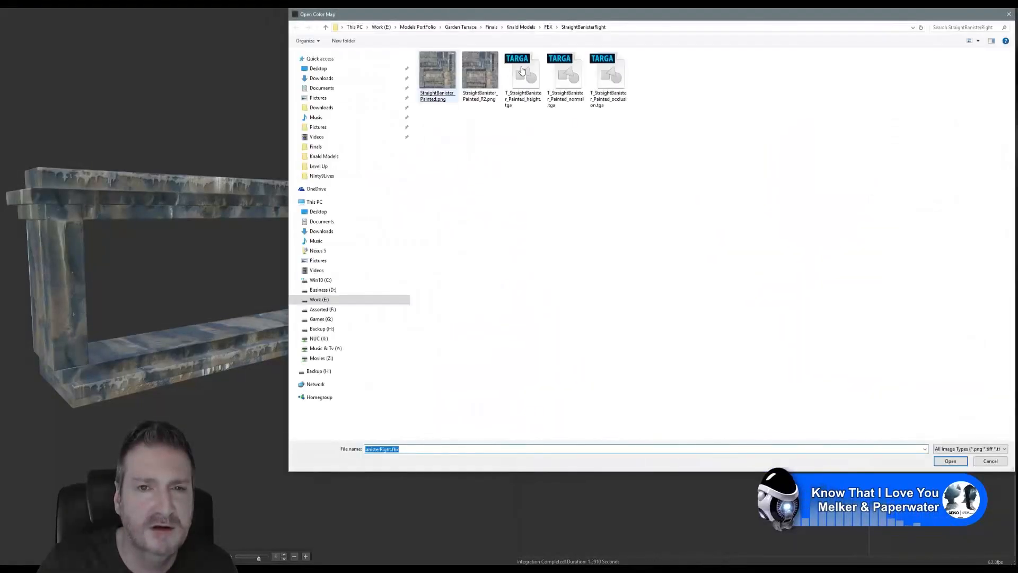
{"action": "double_click", "coordinate": [480, 71]}
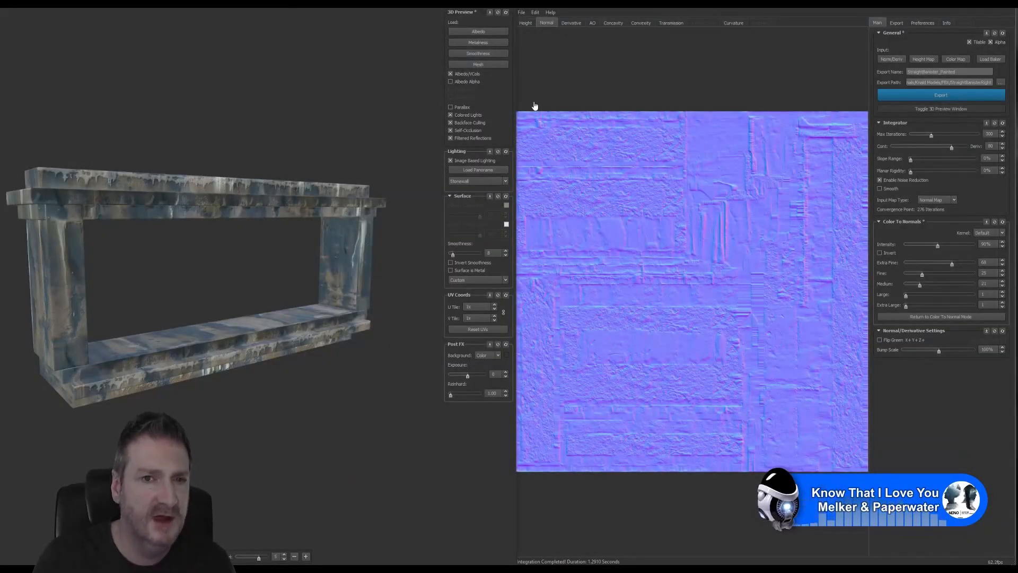
{"action": "left_click", "coordinate": [492, 64]}
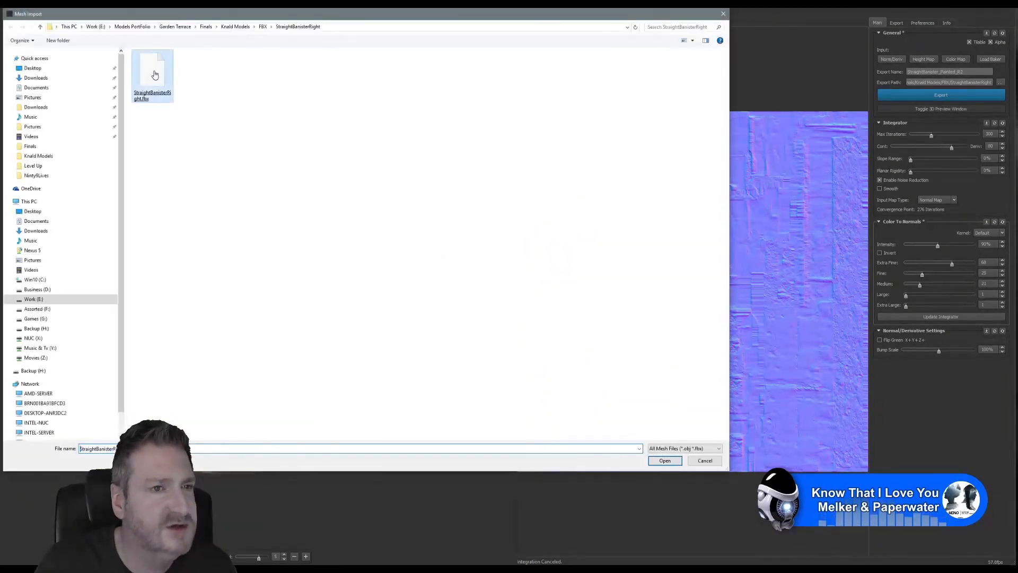
{"action": "double_click", "coordinate": [152, 75]}
Check the R2 texture on the banister, update the integrator, and export the R2 maps
{"action": "left_click_drag", "start_coordinate": [277, 210], "coordinate": [300, 247]}
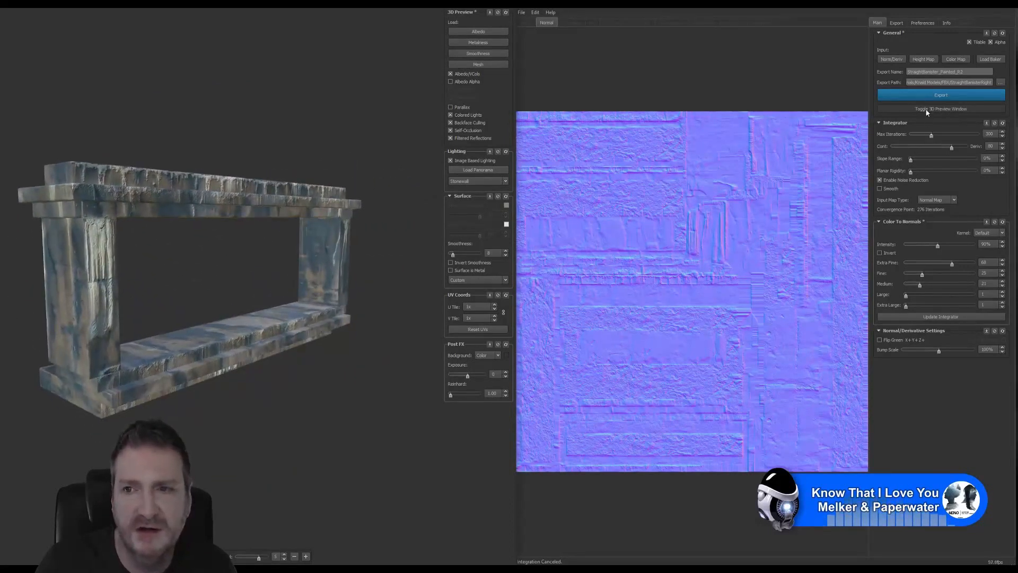
{"action": "left_click", "coordinate": [936, 318]}
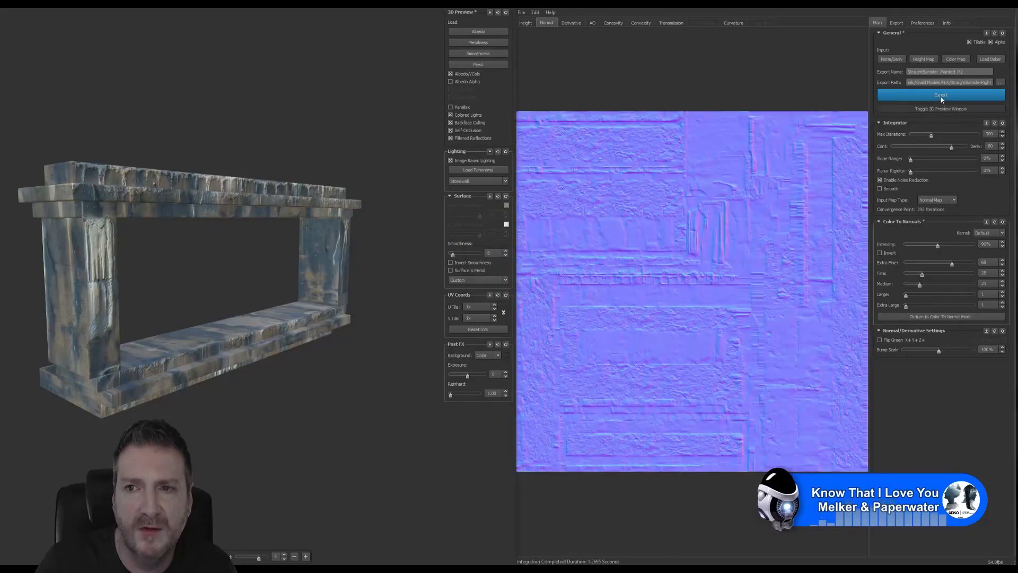
{"action": "left_click", "coordinate": [941, 97]}
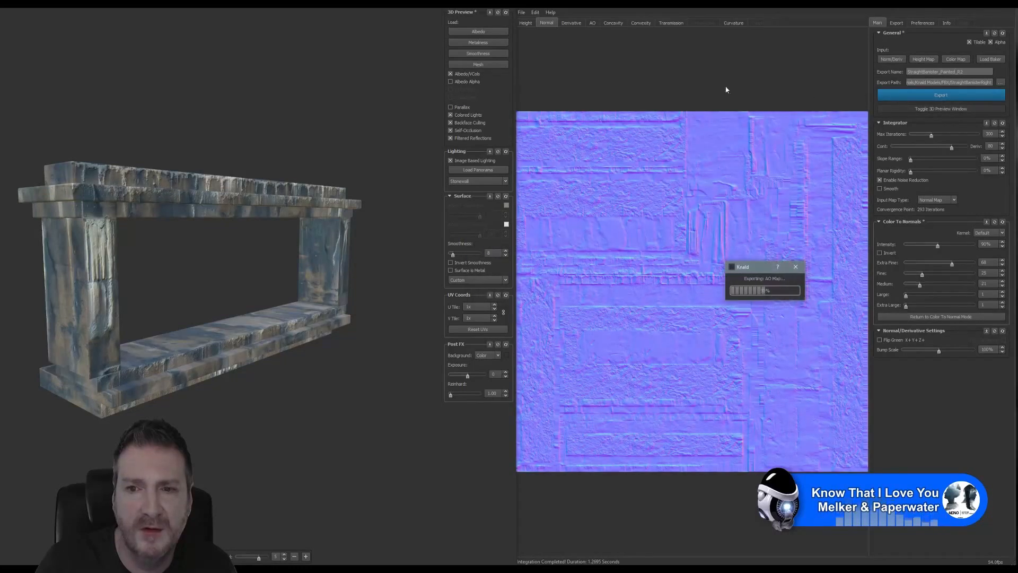
Load TerraceBaseComplete.png from the FBX TerraceBaseComplete folder as the color map and TerraceBaseComplete.fbx as the preview mesh
{"action": "left_click", "coordinate": [956, 59]}
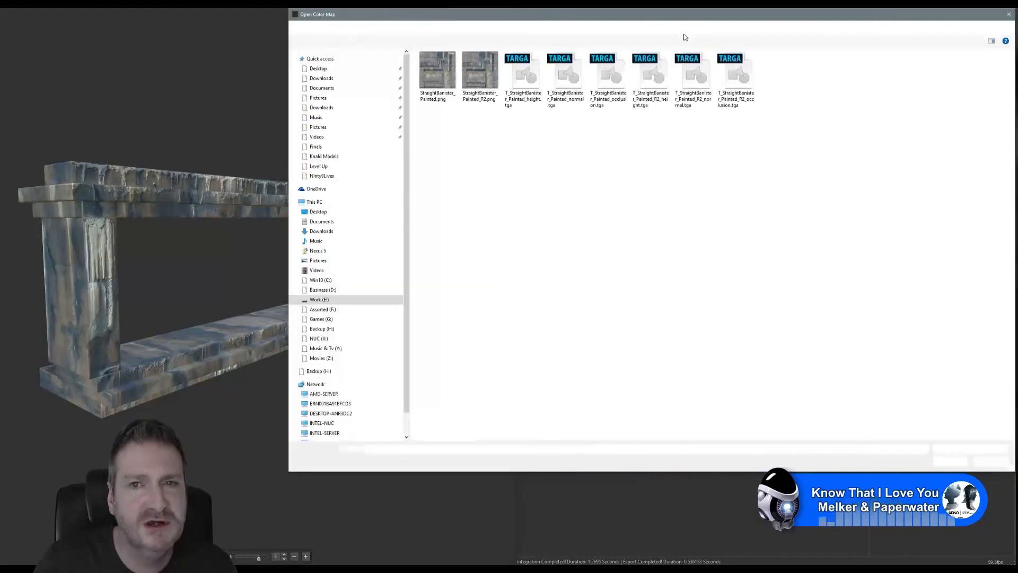
{"action": "left_click", "coordinate": [548, 27]}
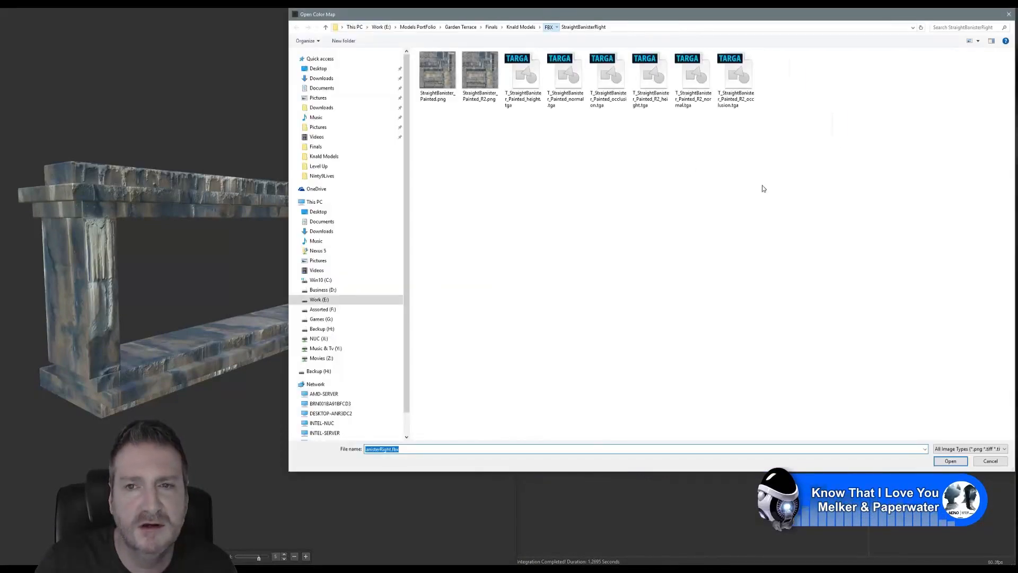
{"action": "left_click", "coordinate": [818, 131]}
{"action": "key", "text": "Return"}
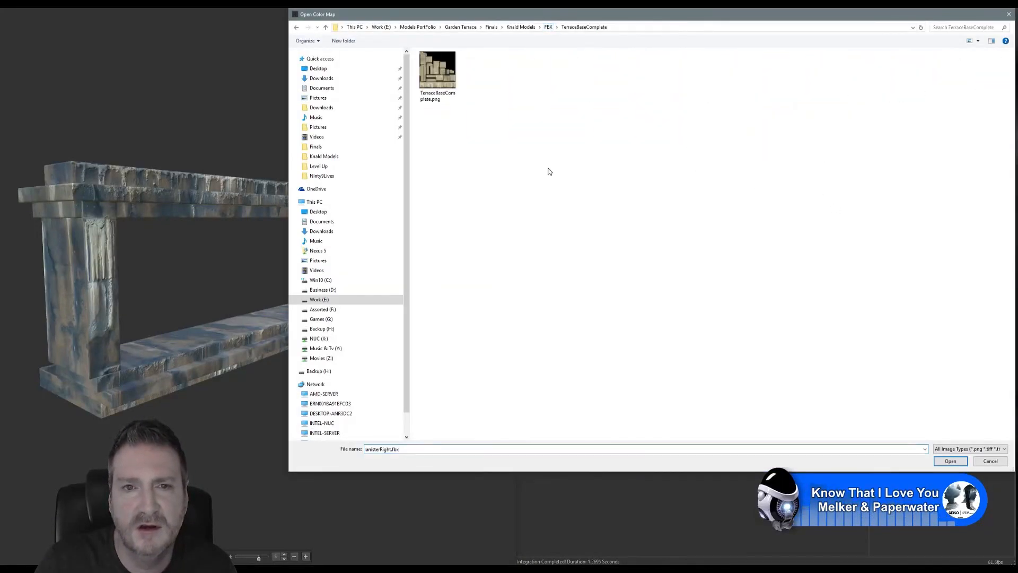
{"action": "double_click", "coordinate": [429, 74]}
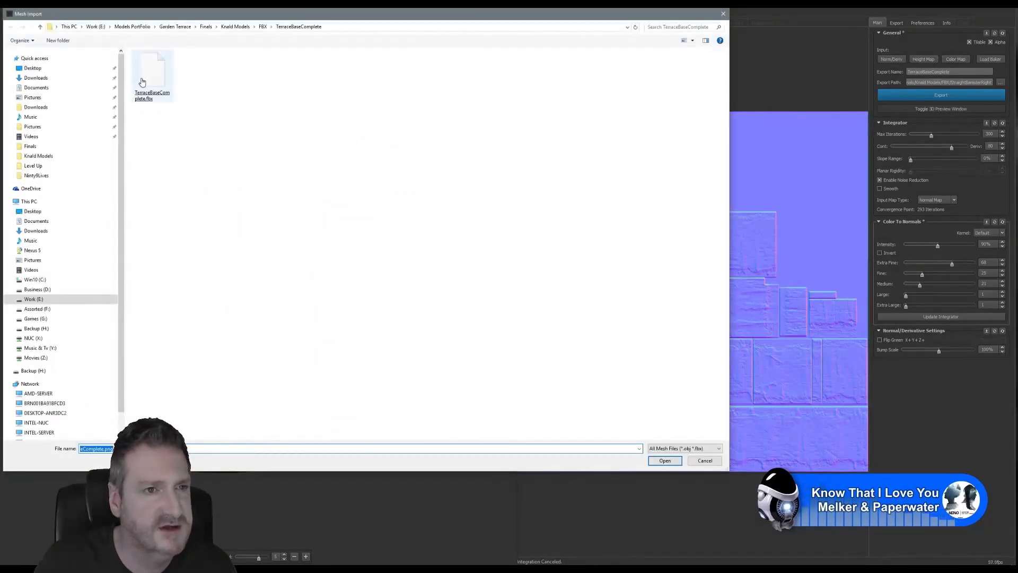
{"action": "double_click", "coordinate": [147, 86]}
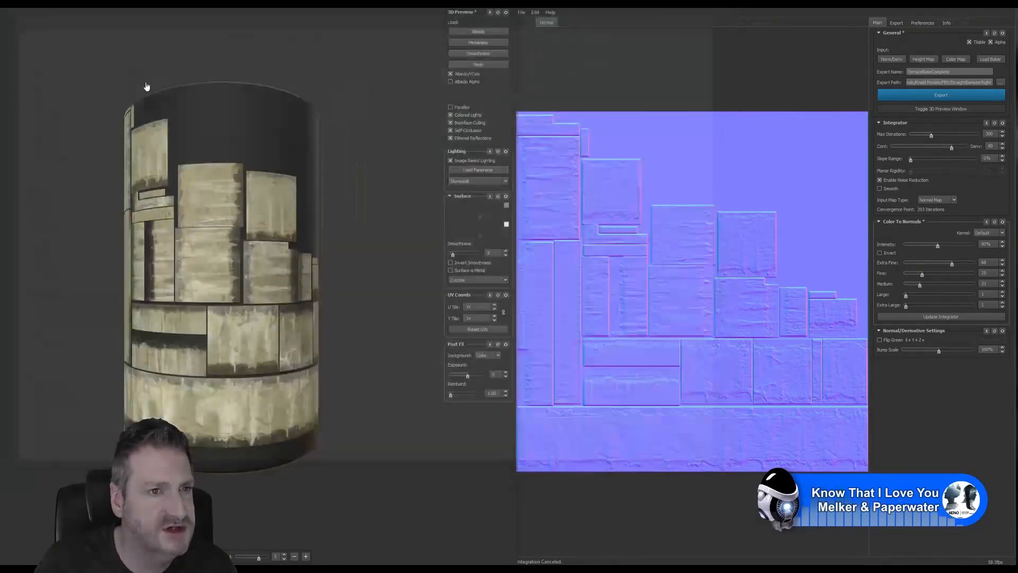
Locate the terrace base walls in the 3ds Max scene, then return to Knald and inspect their surface up close
{"action": "left_click_drag", "start_coordinate": [314, 332], "coordinate": [280, 363]}
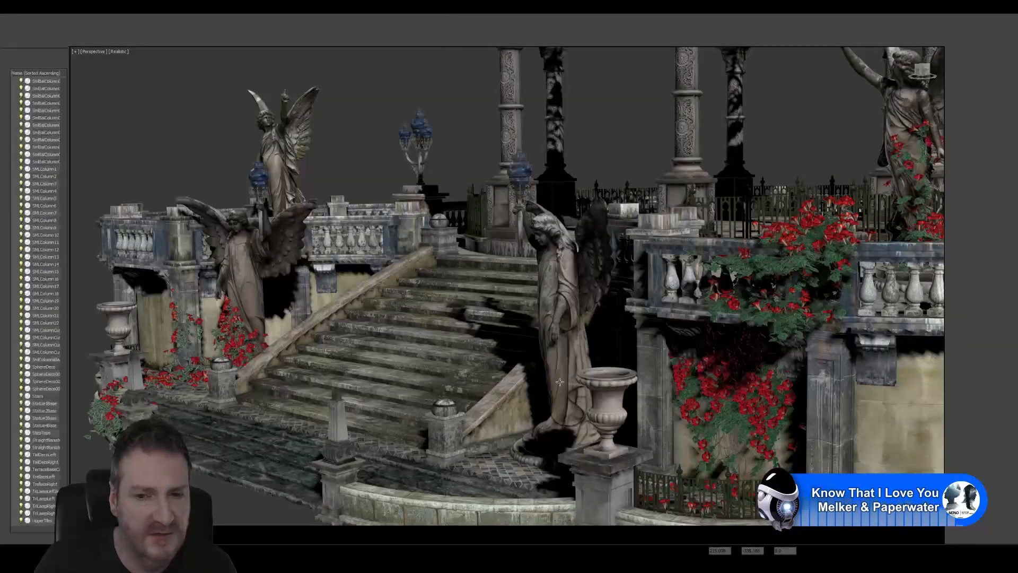
{"action": "scroll", "coordinate": [386, 398], "scroll_direction": "up", "scroll_amount": 5}
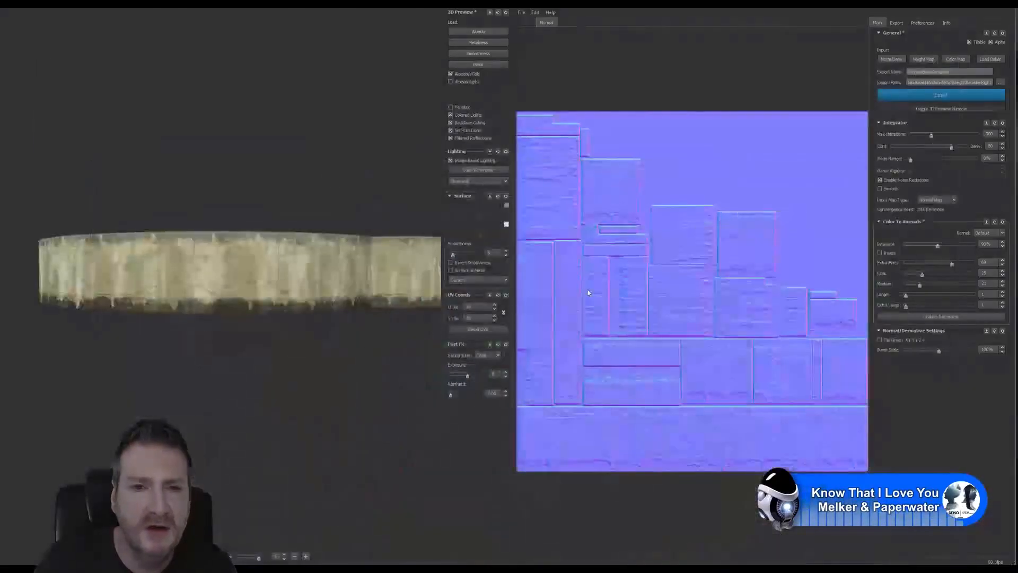
{"action": "left_click_drag", "start_coordinate": [224, 295], "coordinate": [172, 316]}
{"action": "scroll", "coordinate": [231, 322], "scroll_direction": "up", "scroll_amount": 3}
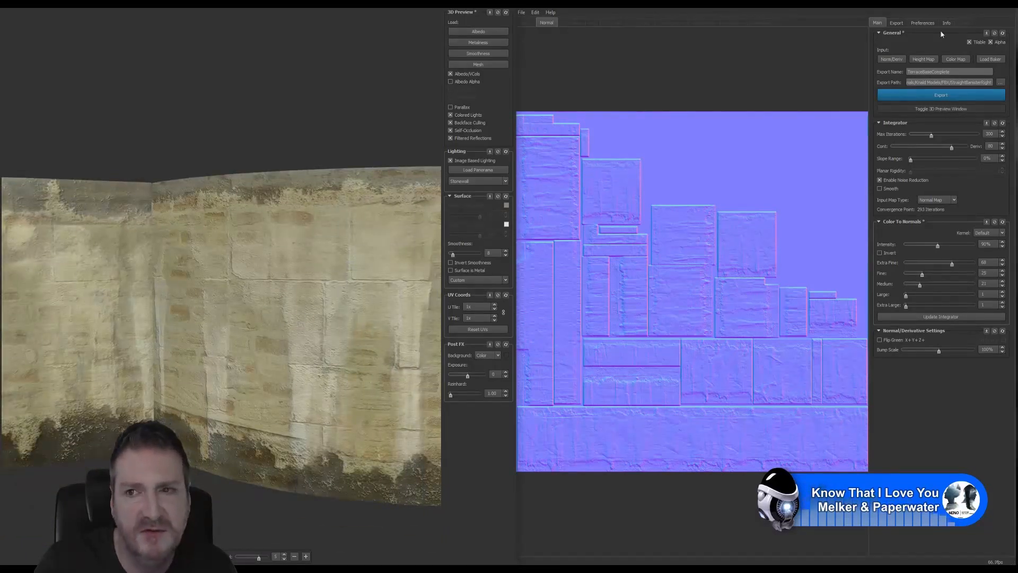
Set the export path to the TerraceBaseComplete folder inside FBX
{"action": "left_click", "coordinate": [901, 23]}
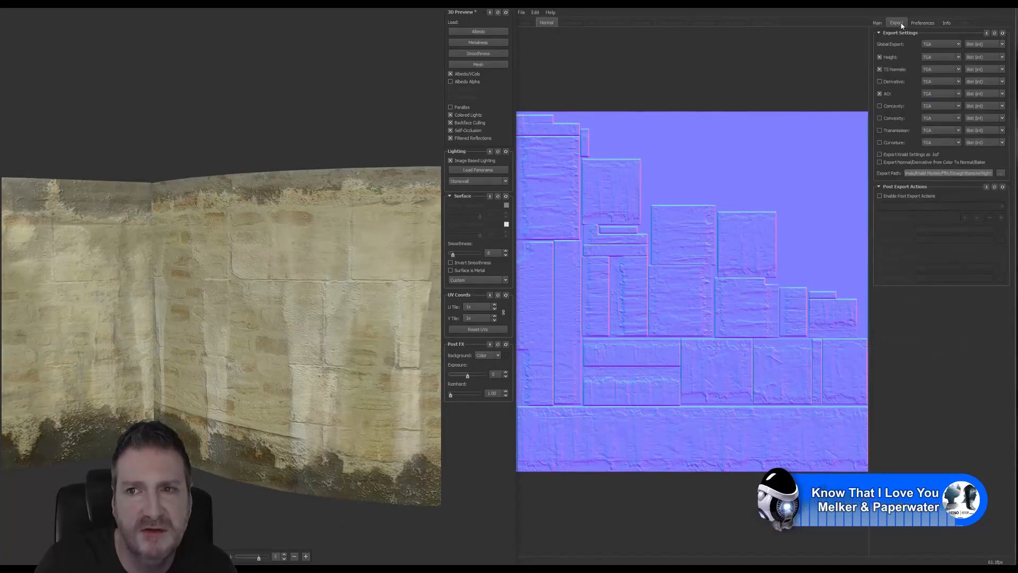
{"action": "left_click", "coordinate": [1000, 173]}
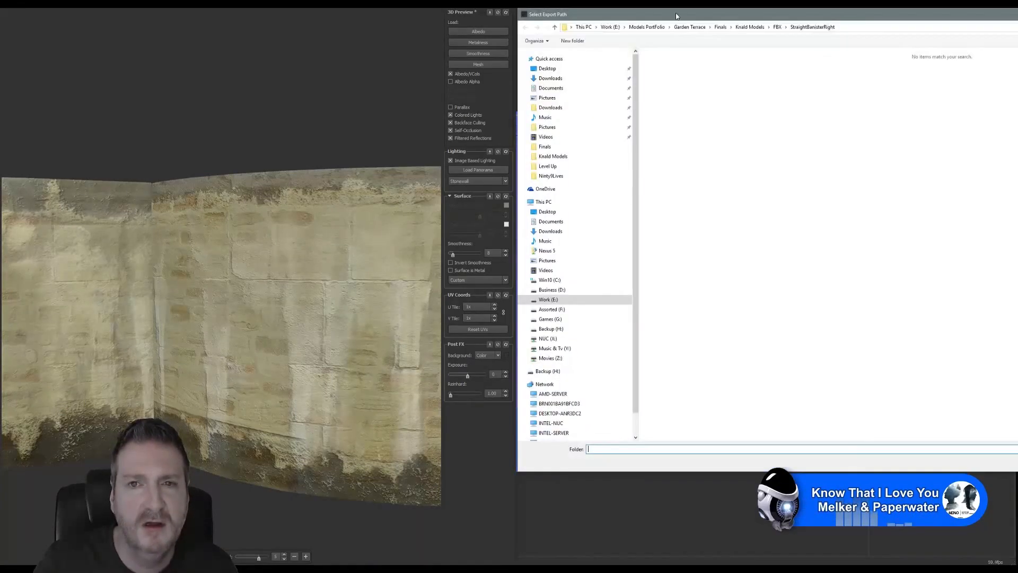
{"action": "left_click_drag", "start_coordinate": [678, 16], "coordinate": [448, 27]}
{"action": "left_click", "coordinate": [549, 37]}
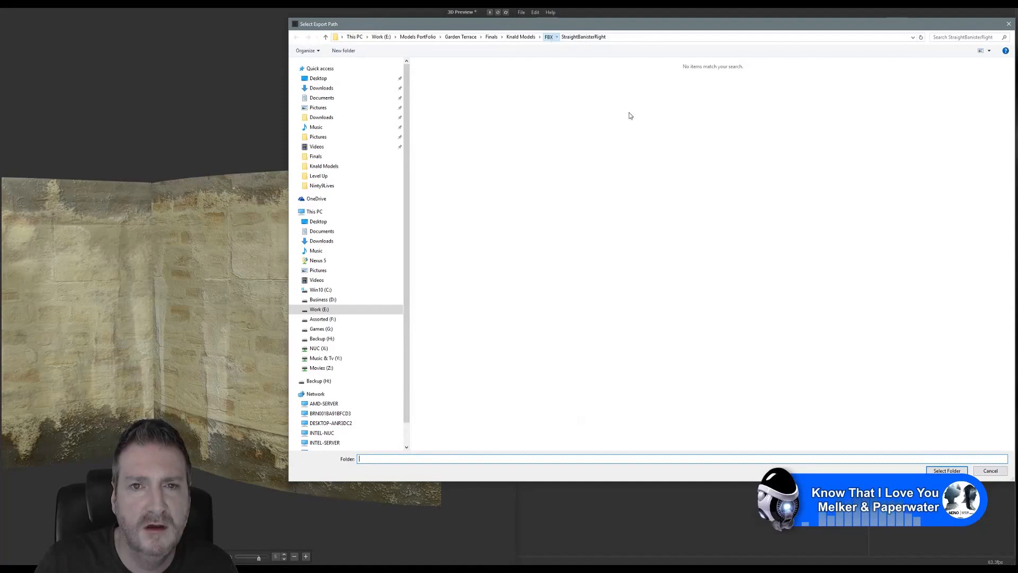
{"action": "double_click", "coordinate": [821, 137]}
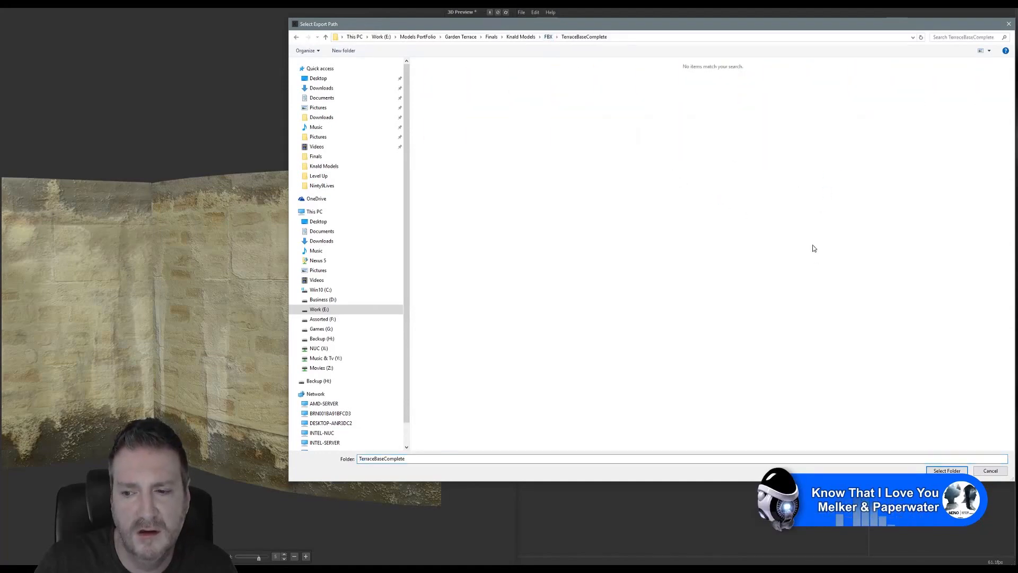
{"action": "left_click", "coordinate": [947, 471]}
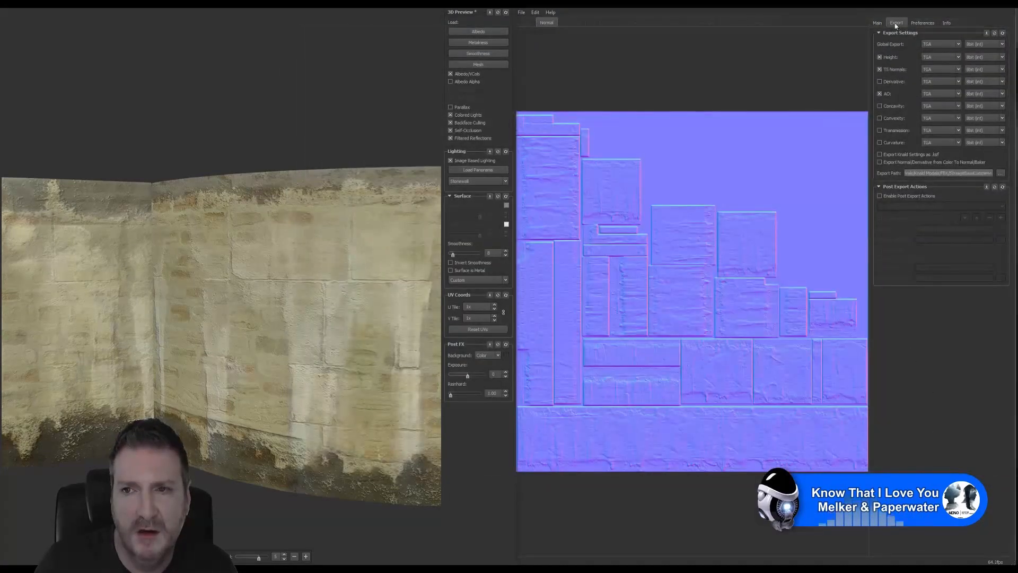
Tune the terrace wall's color-to-normals detail to Extra Fine 57, Fine 18, Medium 5, Large 1 and Extra Large 1
{"action": "left_click", "coordinate": [878, 23]}
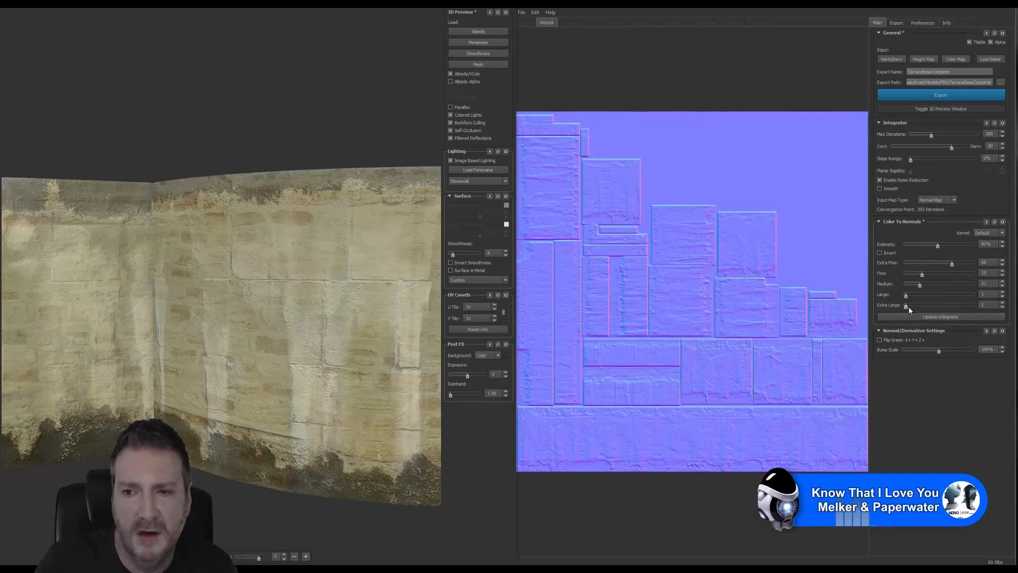
{"action": "mouse_move", "coordinate": [907, 306]}
{"action": "left_mouse_down"}
{"action": "mouse_move", "coordinate": [1004, 306]}
{"action": "mouse_move", "coordinate": [907, 305]}
{"action": "left_mouse_up"}
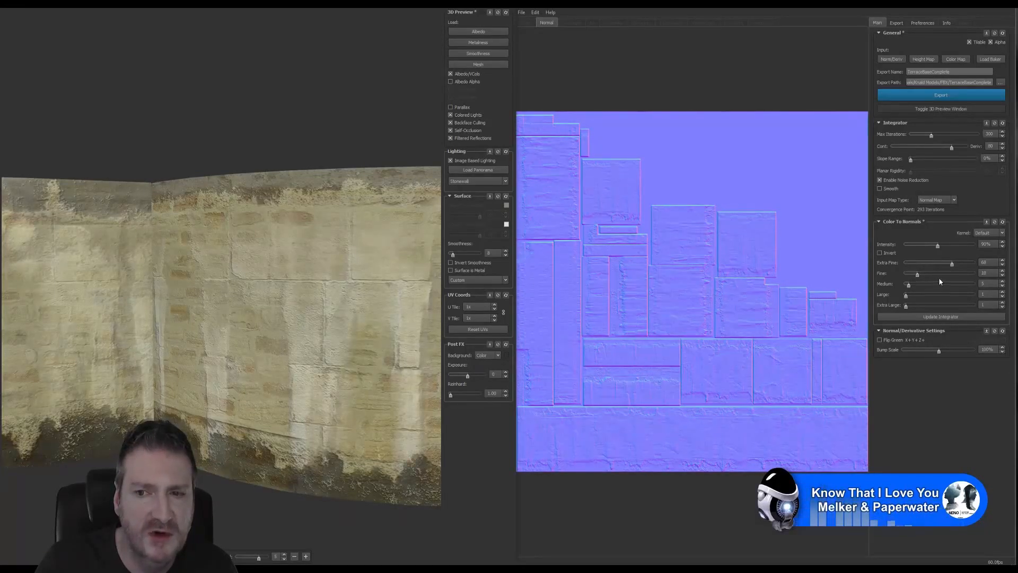
{"action": "left_click_drag", "start_coordinate": [951, 263], "coordinate": [924, 266]}
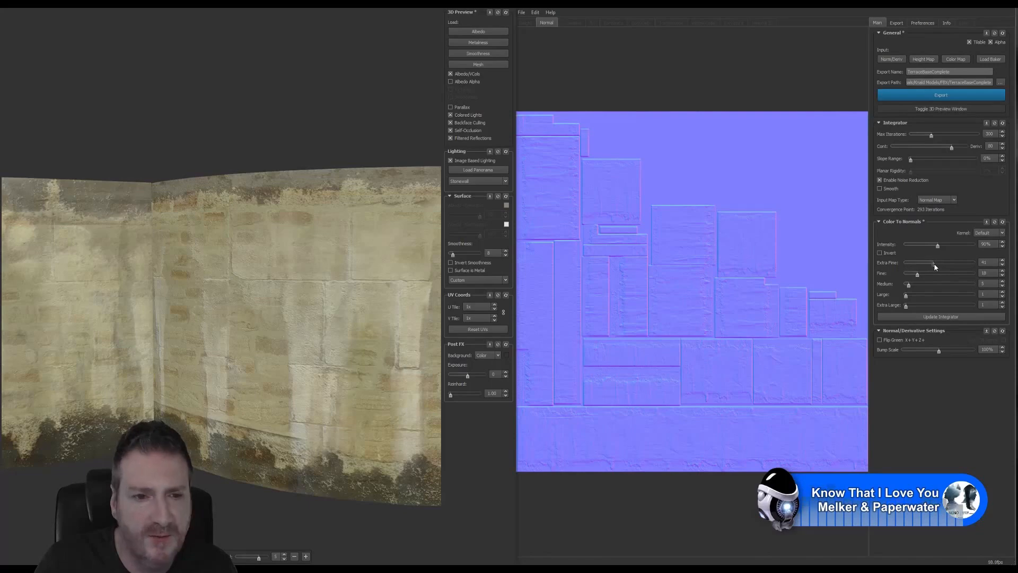
{"action": "left_click_drag", "start_coordinate": [934, 263], "coordinate": [946, 267]}
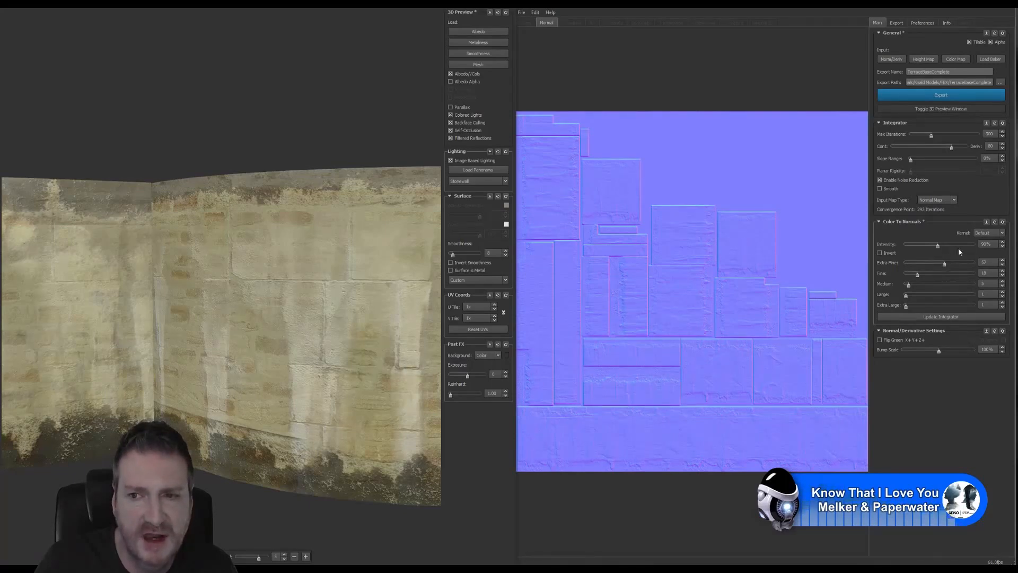
{"action": "left_click_drag", "start_coordinate": [231, 328], "coordinate": [227, 328]}
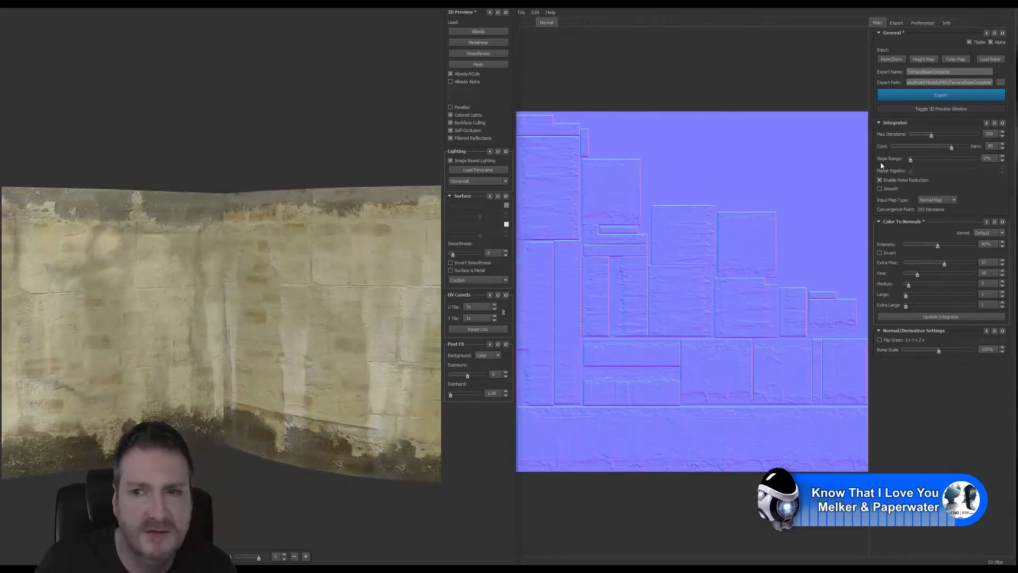
Update the integrator, look over the curved base walls in the preview, and export the TerraceBaseComplete maps
{"action": "left_click", "coordinate": [933, 318]}
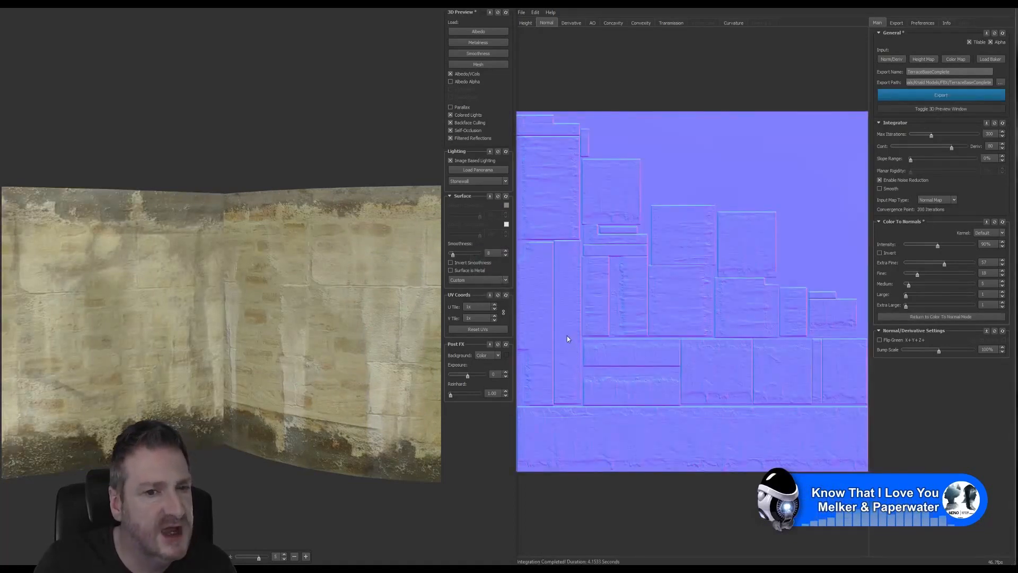
{"action": "left_click_drag", "start_coordinate": [231, 314], "coordinate": [171, 337]}
{"action": "scroll", "coordinate": [224, 333], "scroll_direction": "down", "scroll_amount": 5}
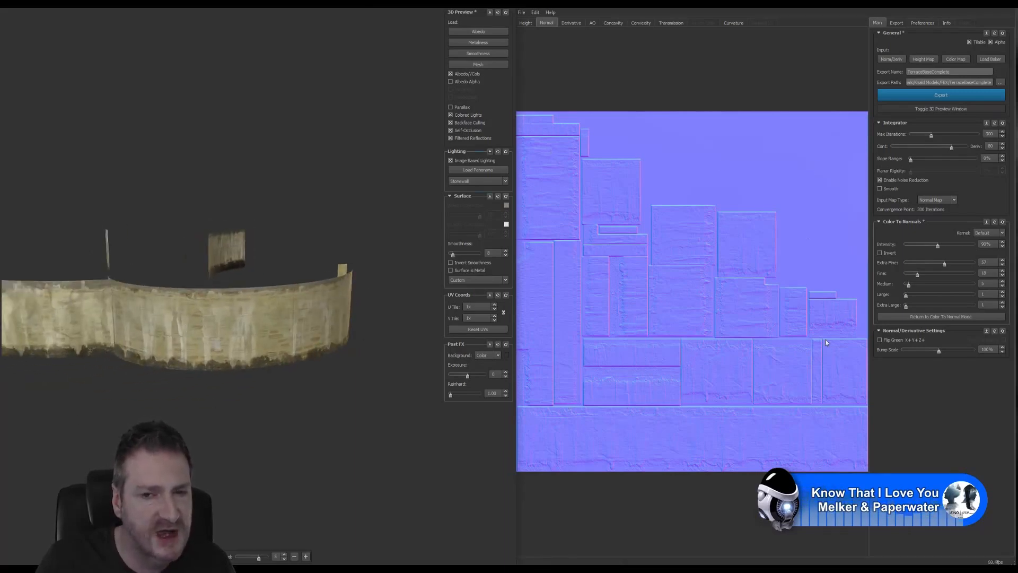
{"action": "left_click", "coordinate": [942, 95]}
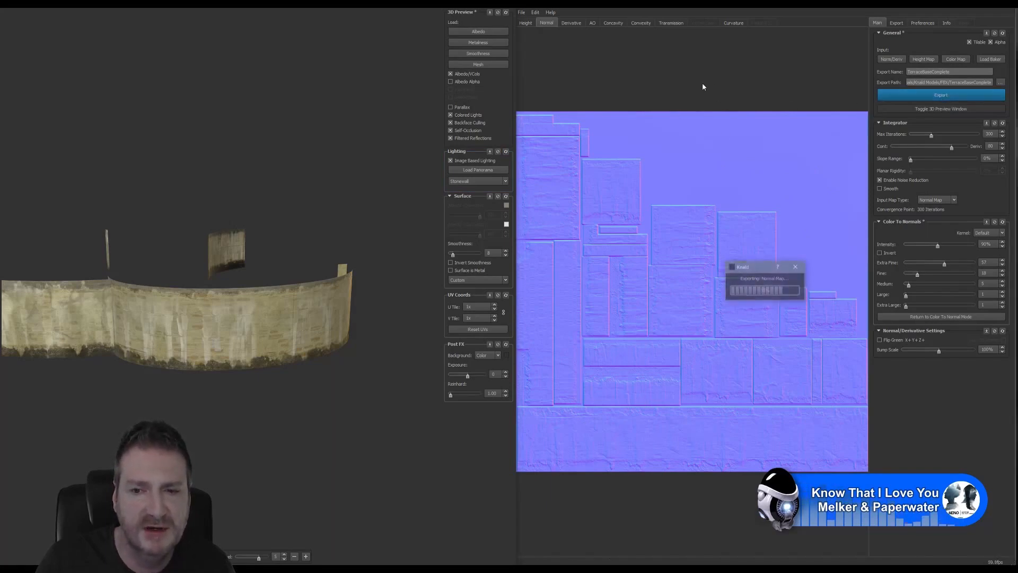
Load UpperTerraceTilesPainted2.png from the FBX UpperTiles folder as the color map and UpperTiles.fbx as the preview mesh
{"action": "left_click", "coordinate": [953, 60]}
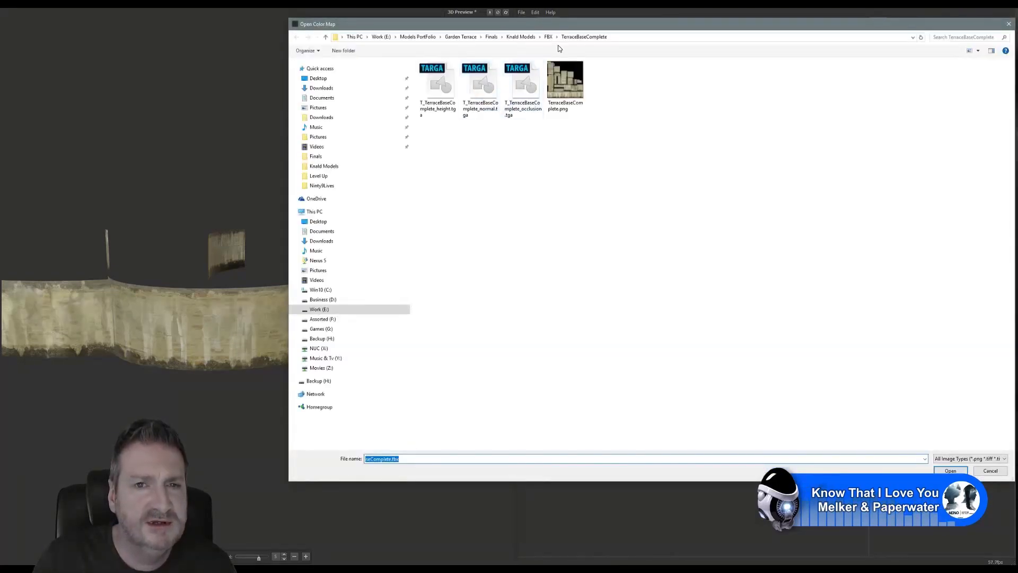
{"action": "left_click", "coordinate": [546, 37]}
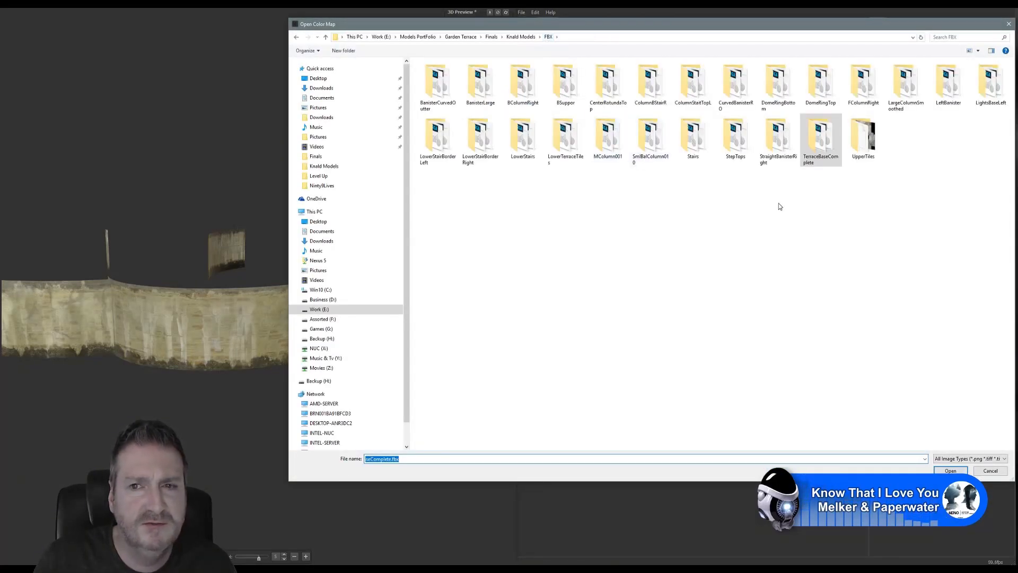
{"action": "double_click", "coordinate": [860, 130]}
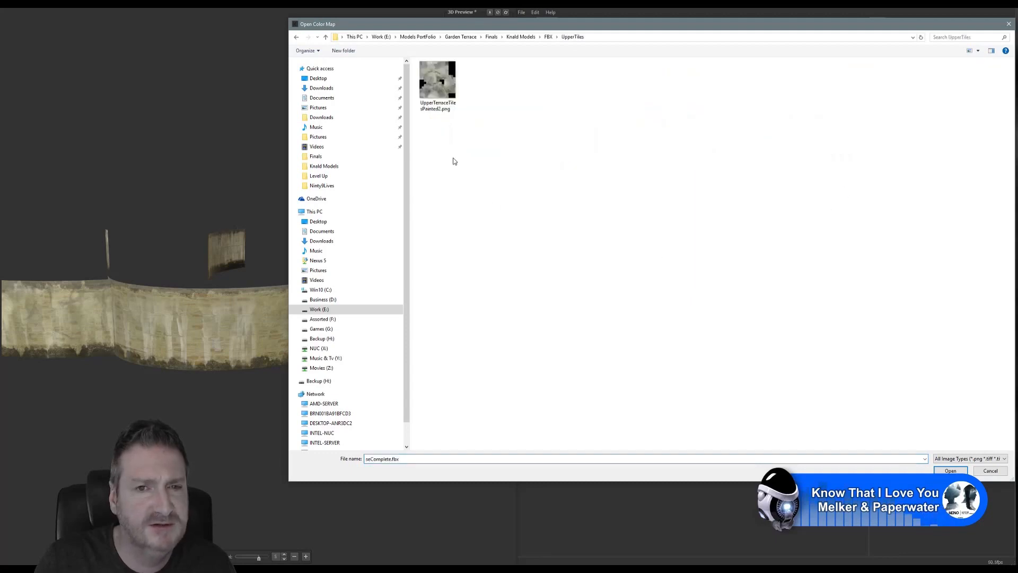
{"action": "double_click", "coordinate": [441, 78]}
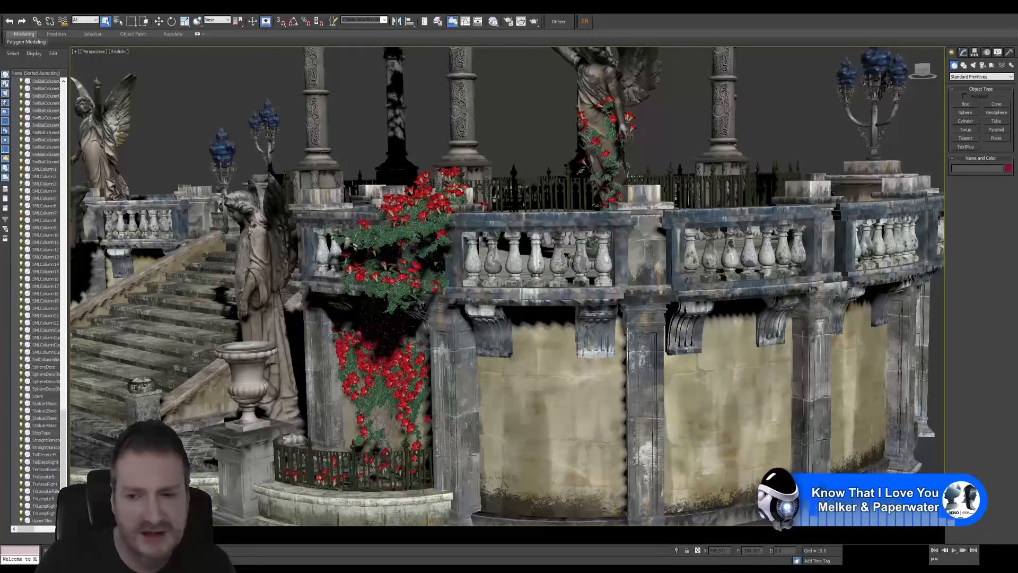
{"action": "middle_click_drag", "start_coordinate": [423, 264], "coordinate": [424, 277], "text": "alt"}
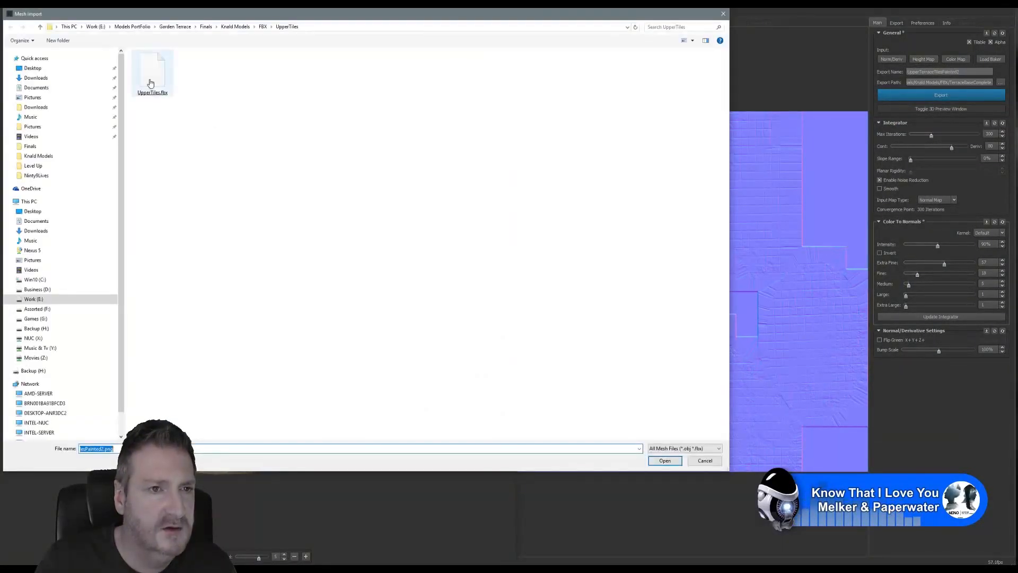
{"action": "double_click", "coordinate": [153, 80]}
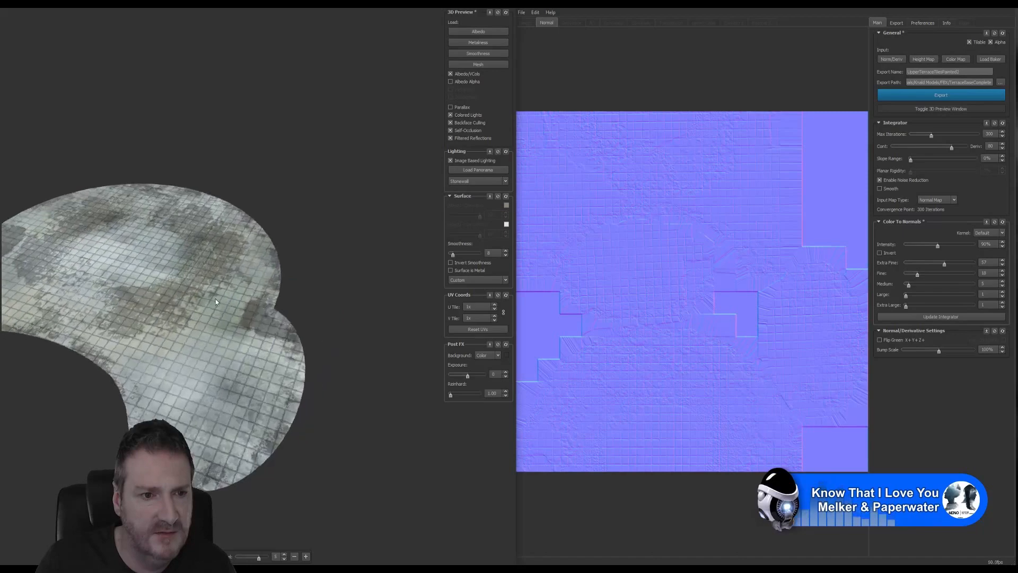
Inspect the tiled floor up close and set the export path to the UpperTiles folder inside FBX
{"action": "left_click_drag", "start_coordinate": [215, 298], "coordinate": [158, 255]}
{"action": "scroll", "coordinate": [219, 329], "scroll_direction": "up", "scroll_amount": 5}
{"action": "left_click", "coordinate": [896, 23]}
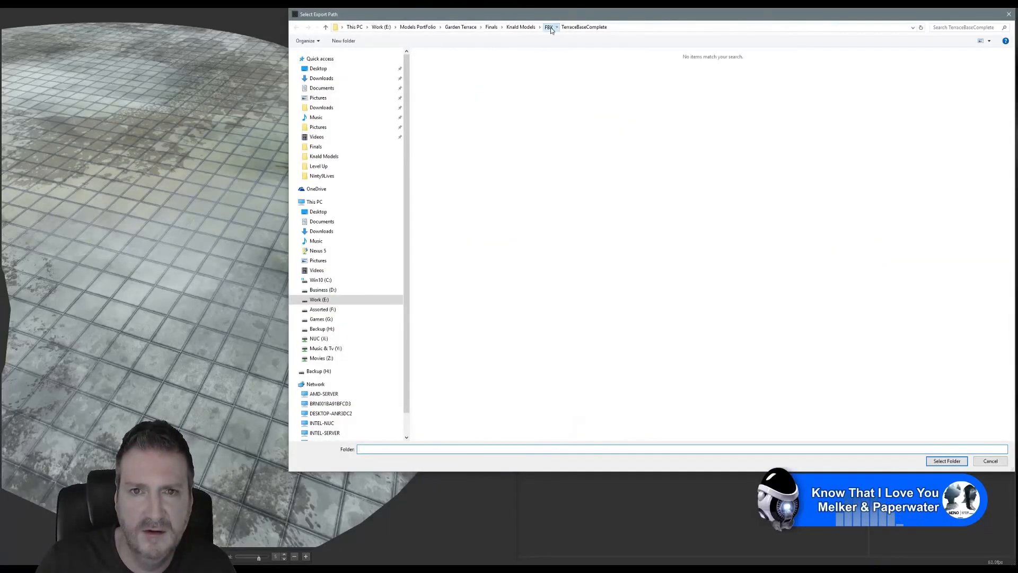
{"action": "left_click", "coordinate": [549, 27]}
{"action": "double_click", "coordinate": [861, 125]}
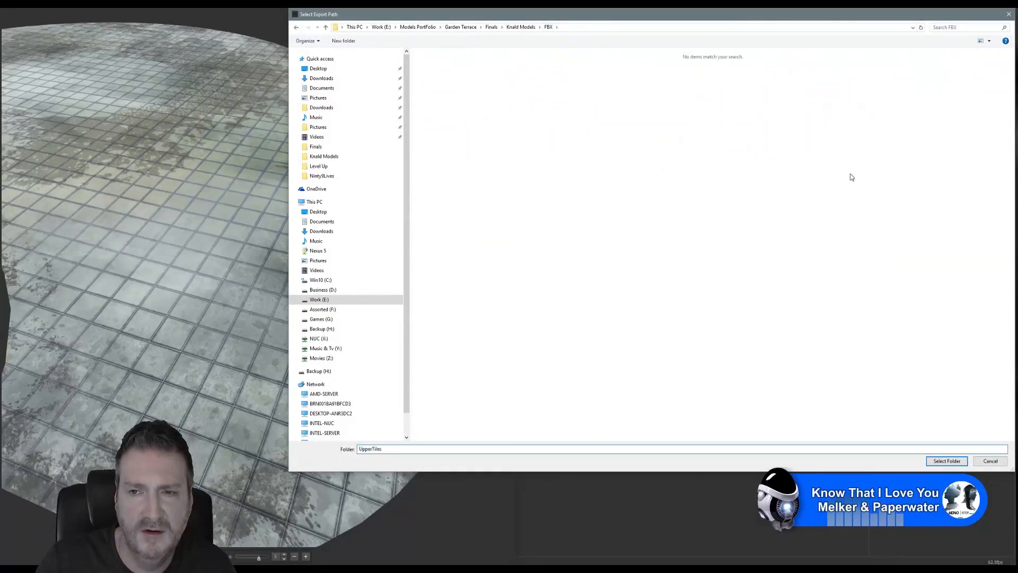
{"action": "left_click", "coordinate": [947, 461]}
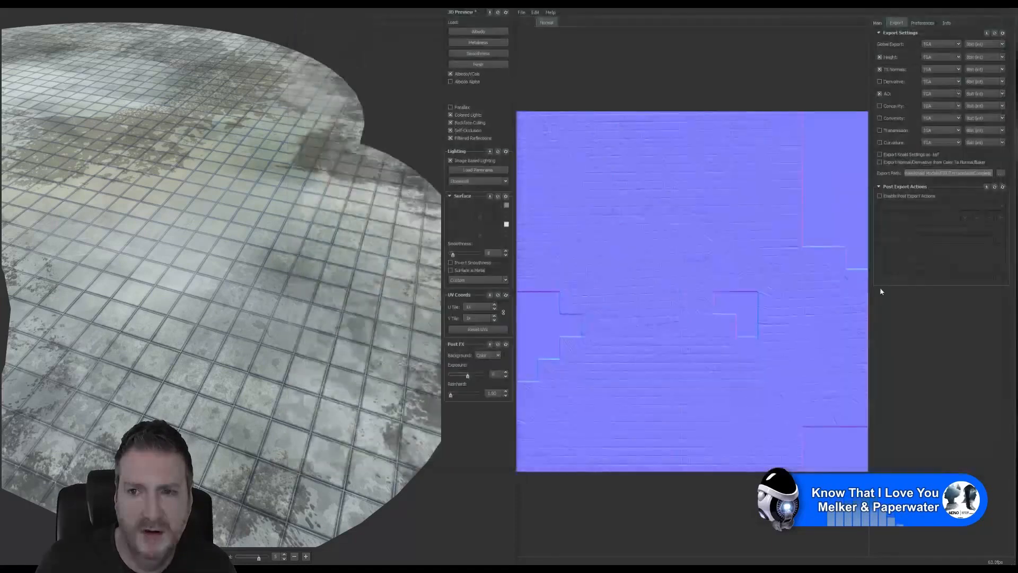
Set the tiles' normal detail to Extra Fine 51, Fine 28, Medium 50, Large 22 and Extra Large about 78, and lower the intensity
{"action": "left_click", "coordinate": [878, 23]}
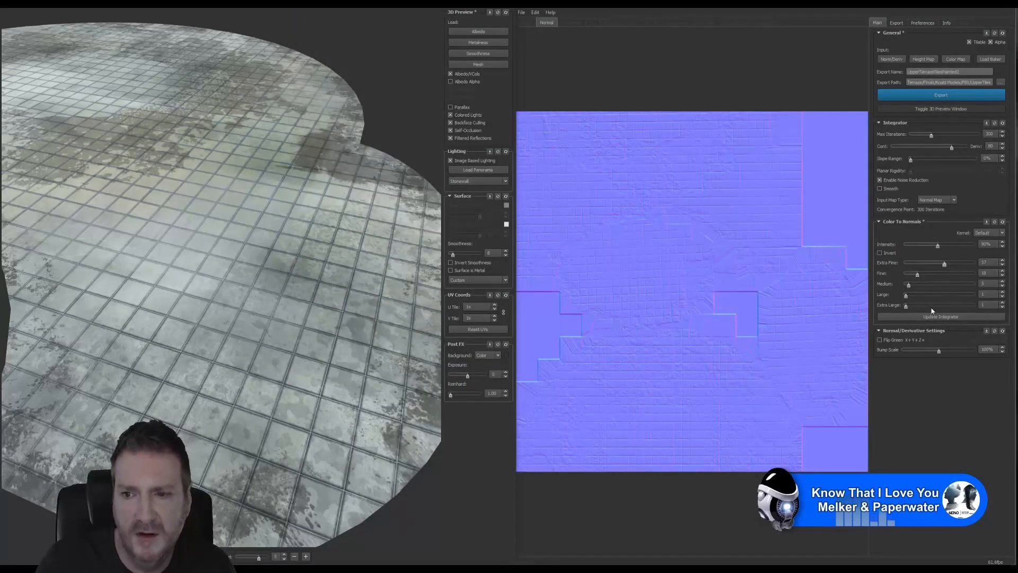
{"action": "left_click_drag", "start_coordinate": [907, 306], "coordinate": [967, 312]}
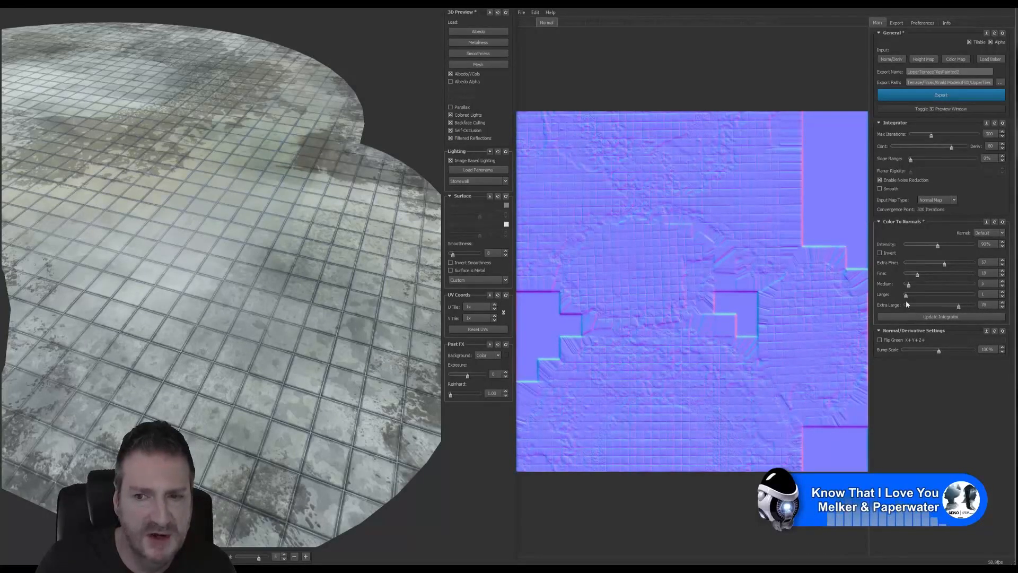
{"action": "left_click_drag", "start_coordinate": [905, 295], "coordinate": [938, 272]}
{"action": "left_click_drag", "start_coordinate": [173, 427], "coordinate": [201, 332]}
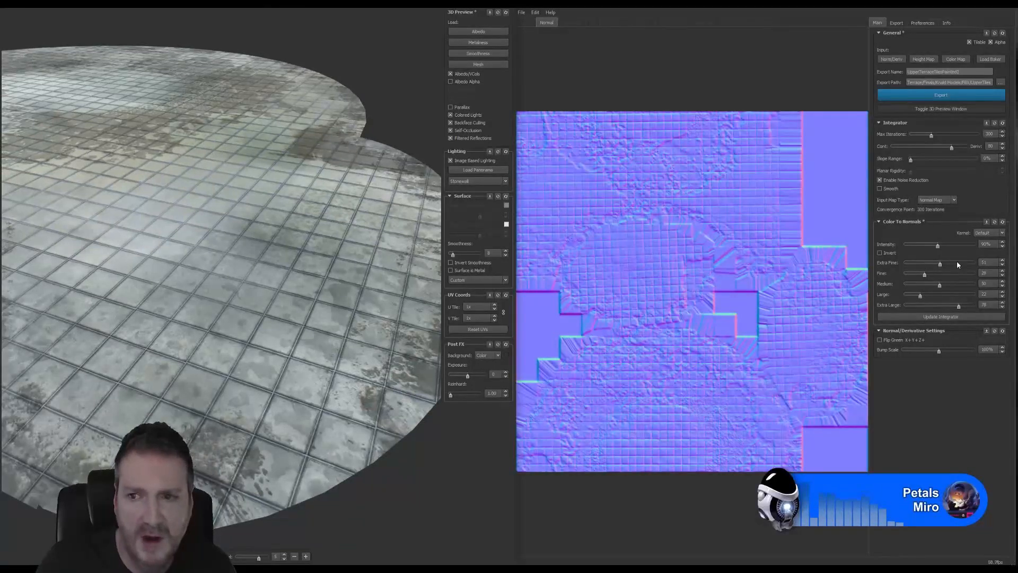
{"action": "mouse_move", "coordinate": [939, 246]}
{"action": "left_mouse_down"}
{"action": "mouse_move", "coordinate": [974, 244]}
{"action": "mouse_move", "coordinate": [913, 245]}
{"action": "mouse_move", "coordinate": [948, 241]}
{"action": "mouse_move", "coordinate": [930, 254]}
{"action": "left_mouse_up"}
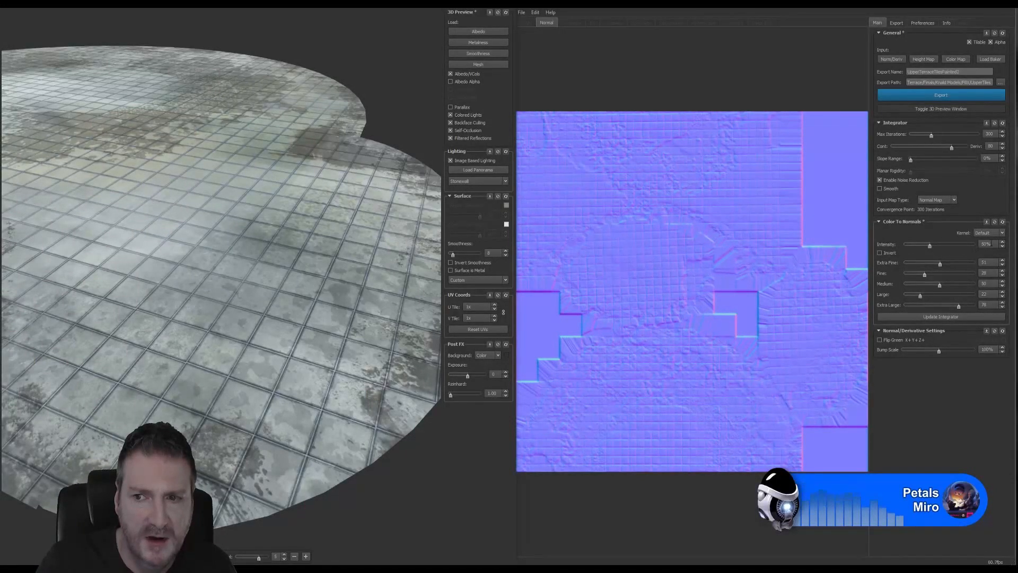
{"action": "left_click_drag", "start_coordinate": [295, 366], "coordinate": [282, 367]}
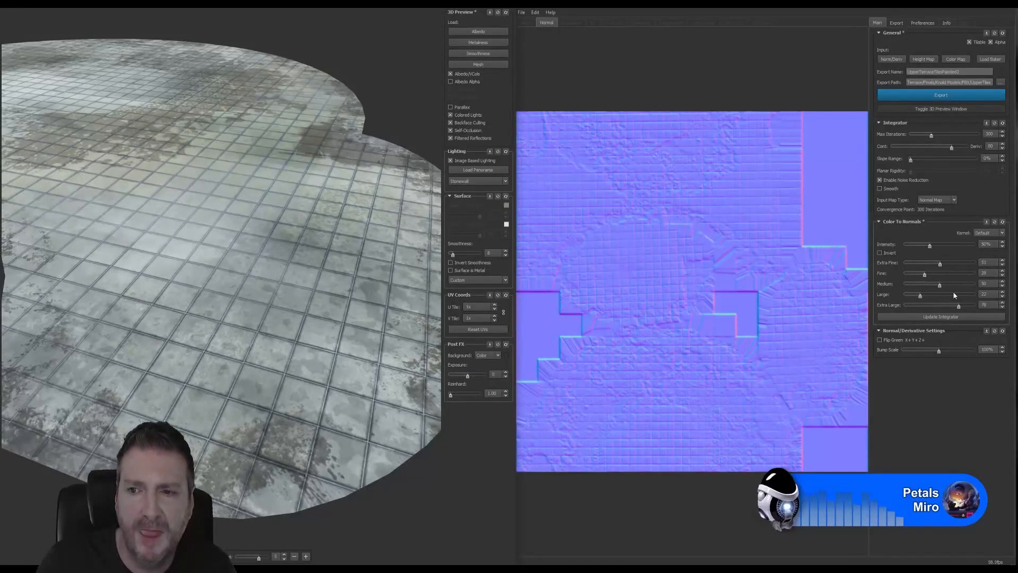
Update the integrator, check the tiles' height, AO and normal maps, and export the UpperTiles maps
{"action": "left_click", "coordinate": [941, 316]}
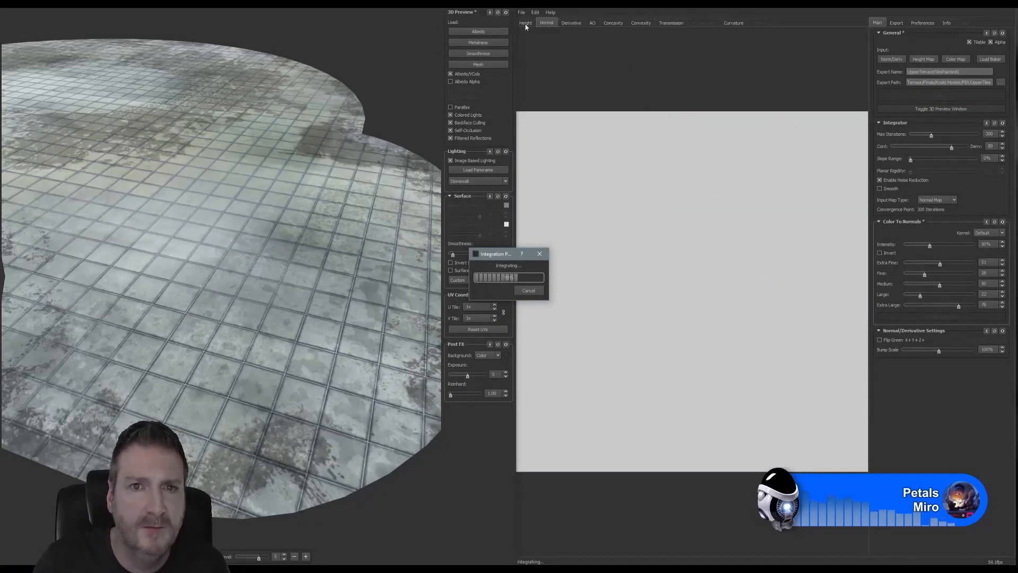
{"action": "left_click", "coordinate": [524, 24]}
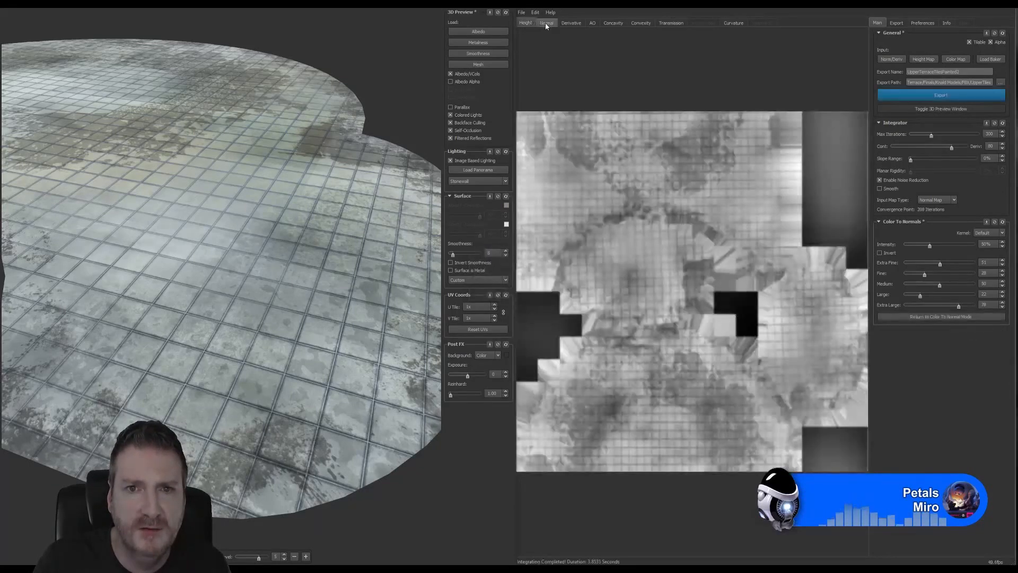
{"action": "left_click", "coordinate": [594, 22]}
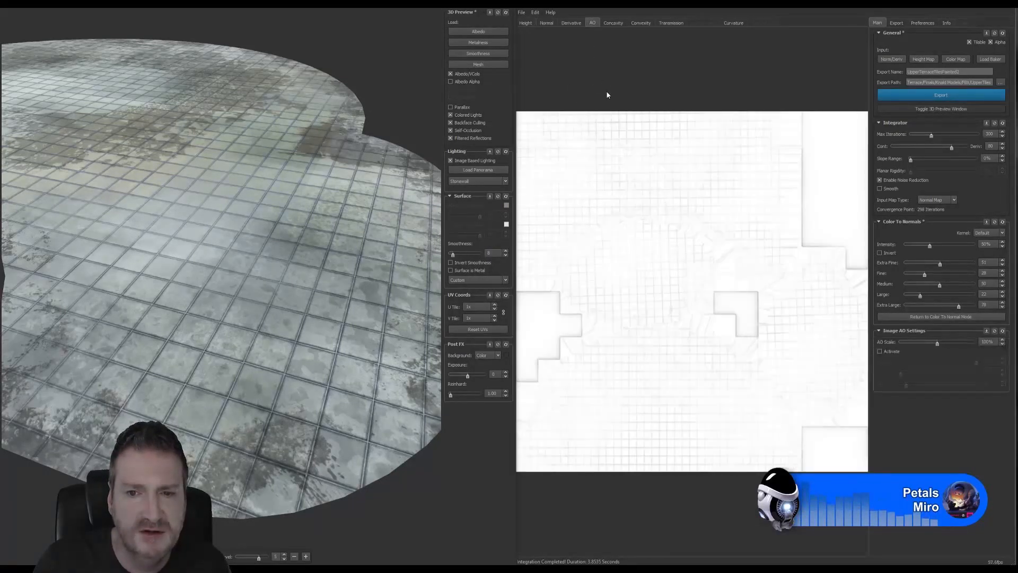
{"action": "left_click", "coordinate": [551, 24]}
{"action": "left_click", "coordinate": [946, 95]}
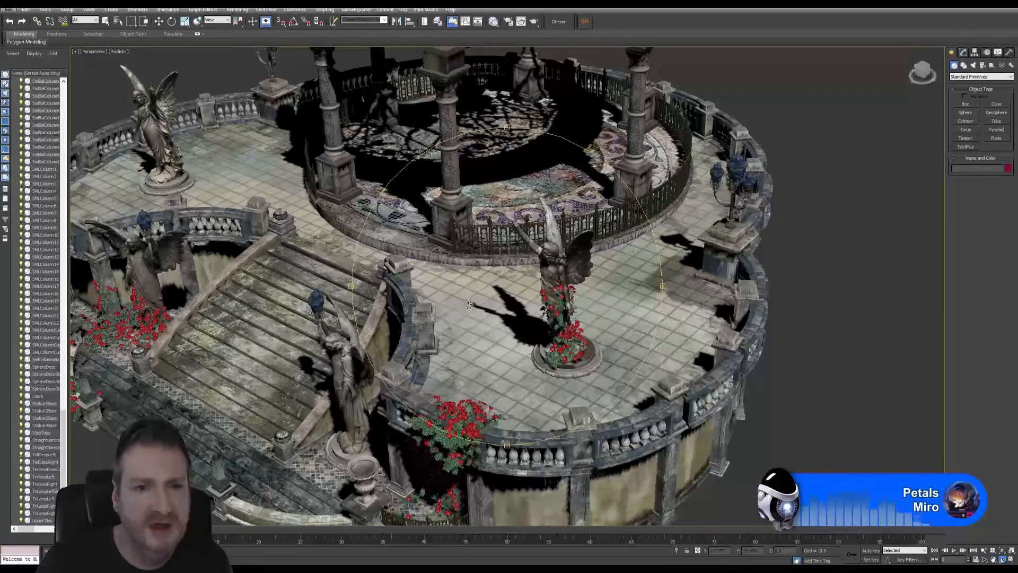
Switch to 3ds Max and examine the whole garden terrace, from the upper tiles to the domed rotunda
{"action": "middle_click_drag", "start_coordinate": [469, 304], "coordinate": [590, 313], "text": "alt"}
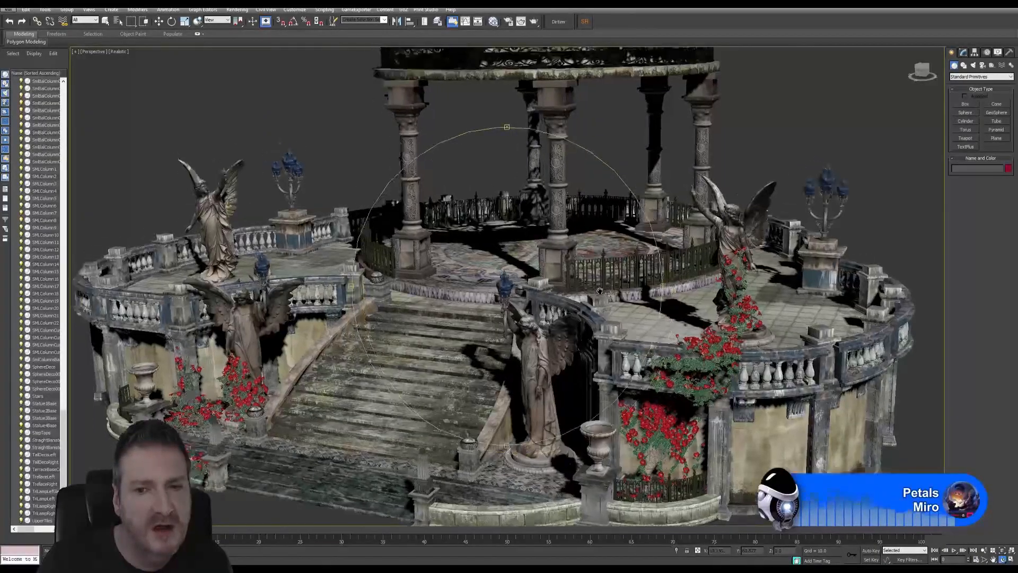
{"action": "left_click", "coordinate": [105, 21]}
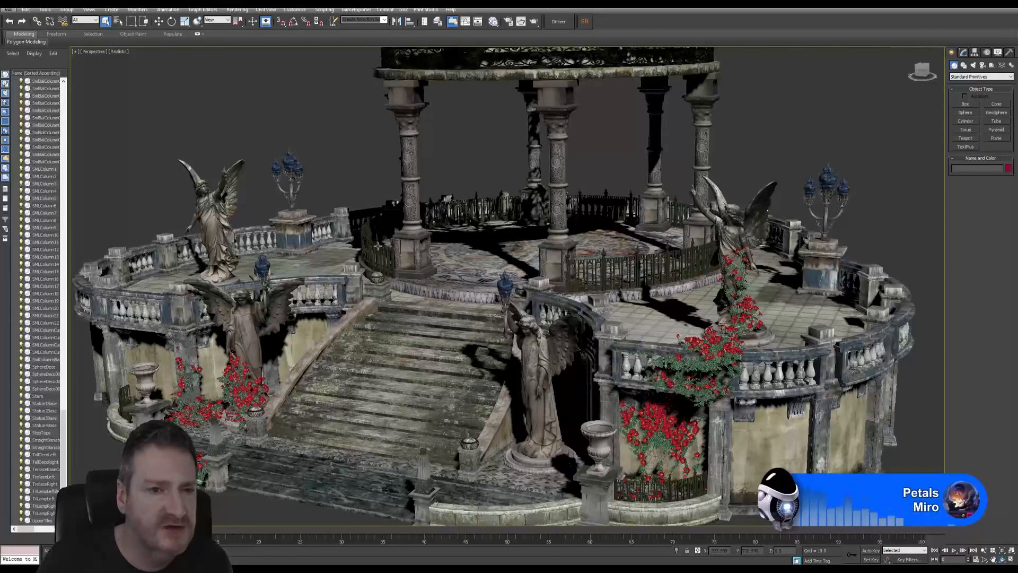
{"action": "left_click", "coordinate": [408, 242]}
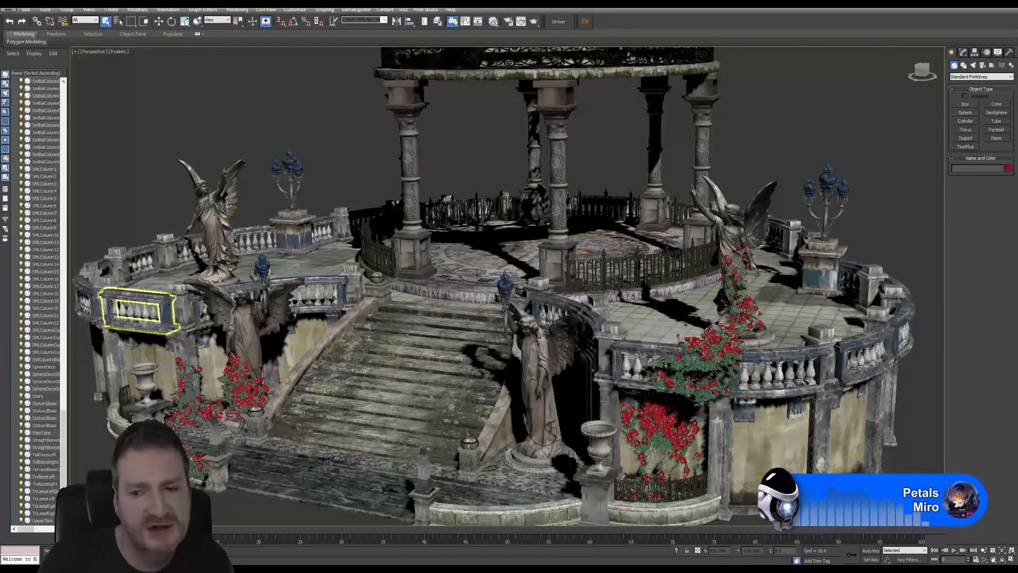
{"action": "left_click", "coordinate": [984, 551]}
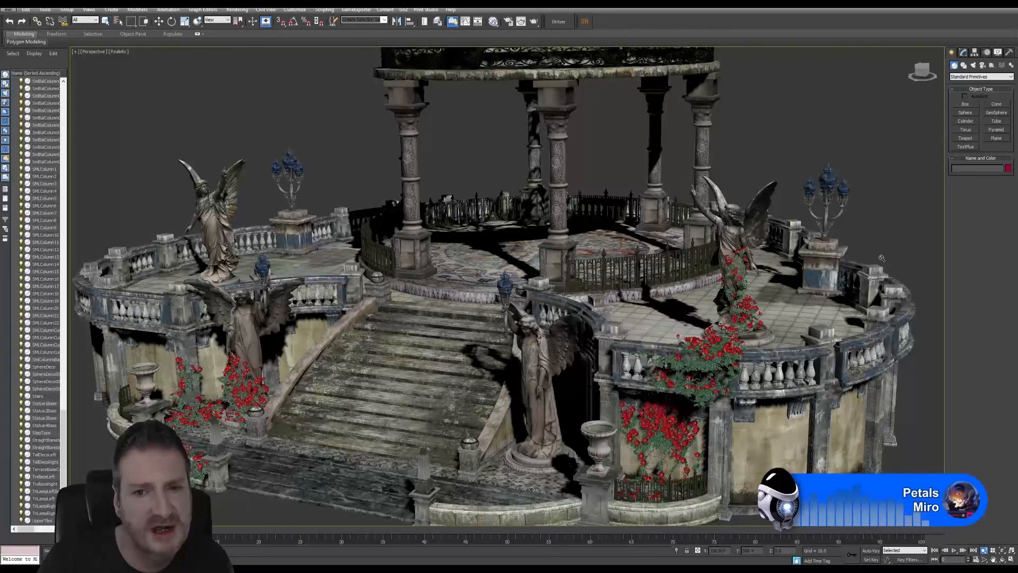
{"action": "left_click_drag", "start_coordinate": [882, 258], "coordinate": [828, 256]}
{"action": "middle_click_drag", "start_coordinate": [831, 255], "coordinate": [755, 287]}
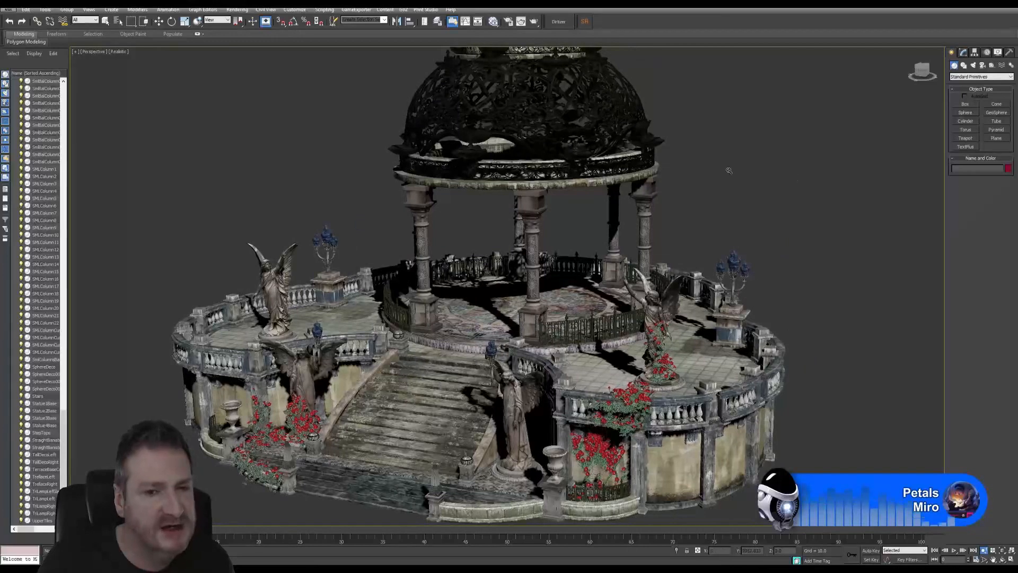
{"action": "left_click", "coordinate": [106, 21]}
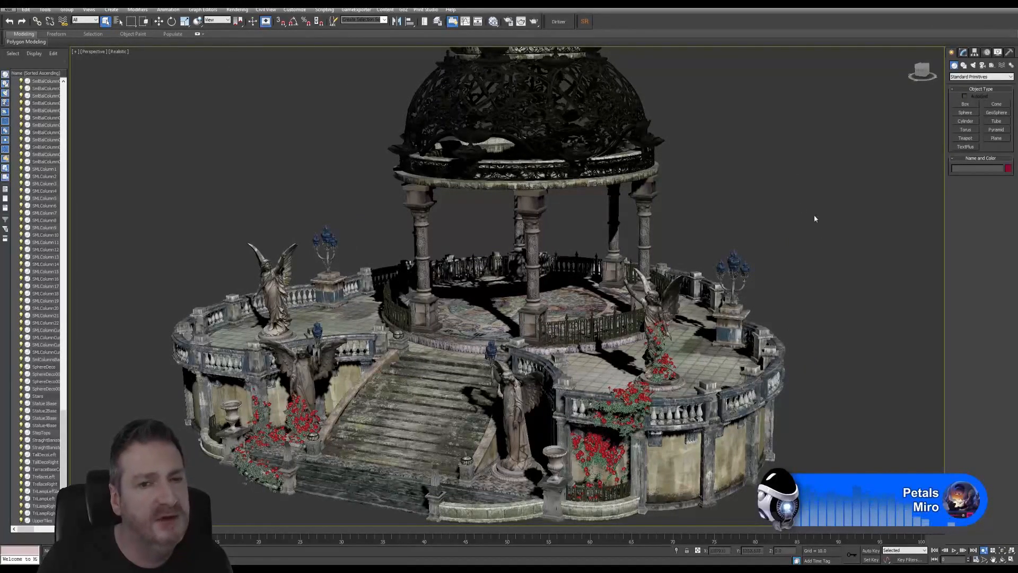